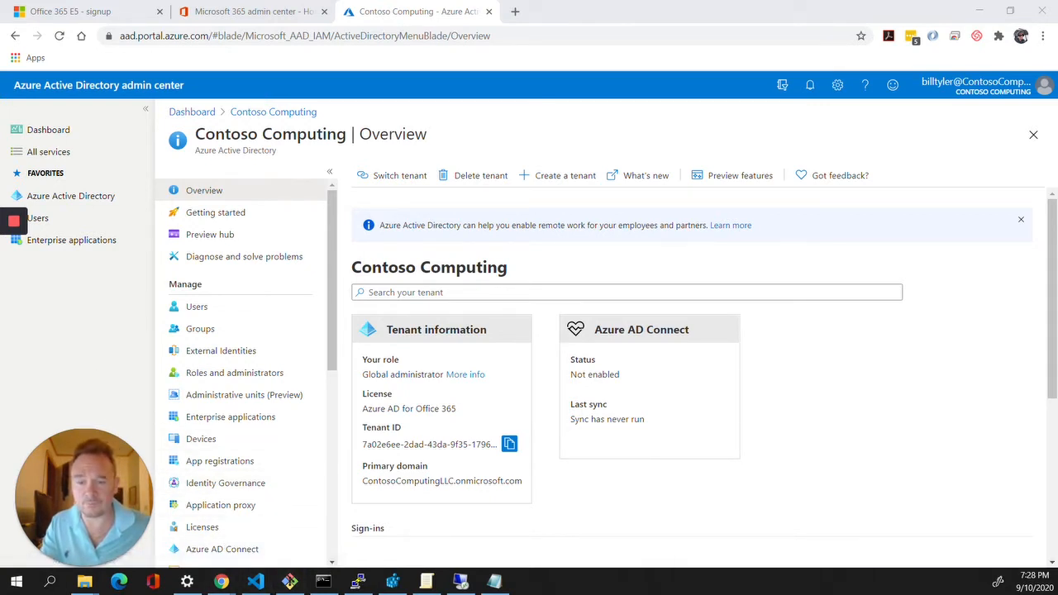
View the tenant's only user profile, then return to the tenant overview
mouse_move(457, 584)
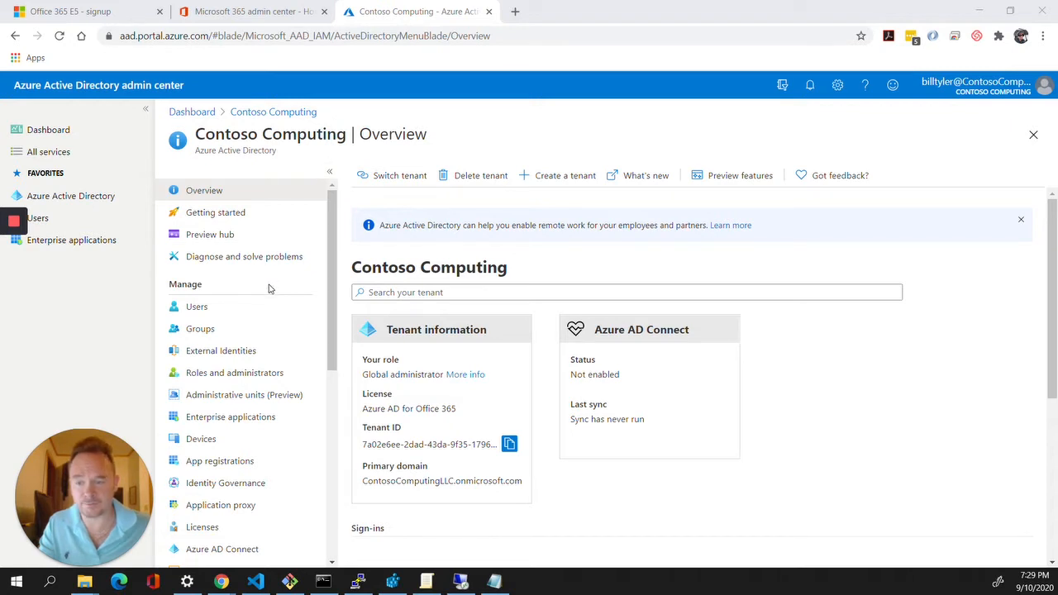
left_click(228, 314)
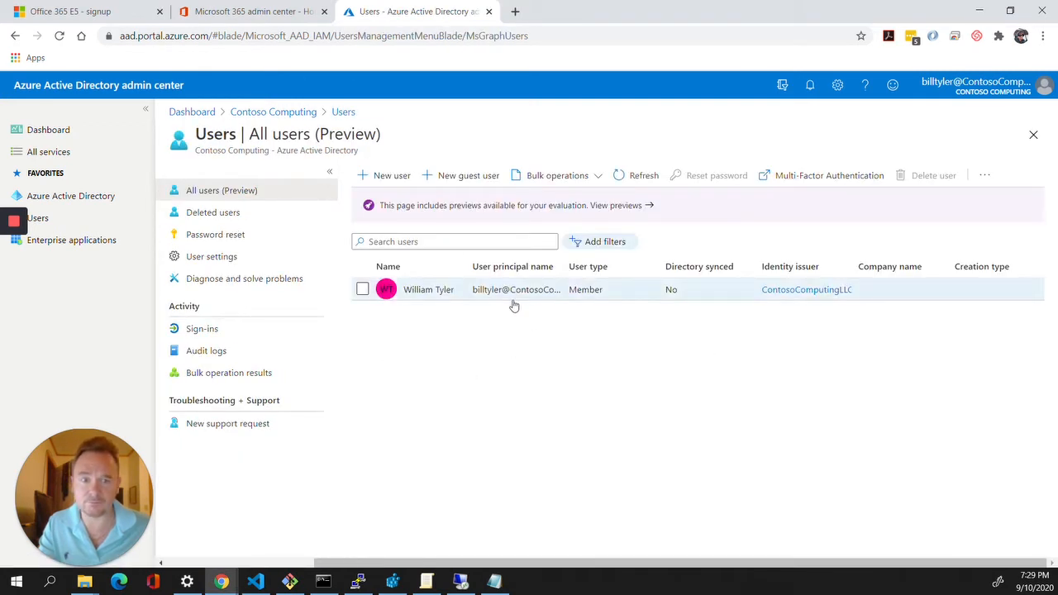
left_click(427, 291)
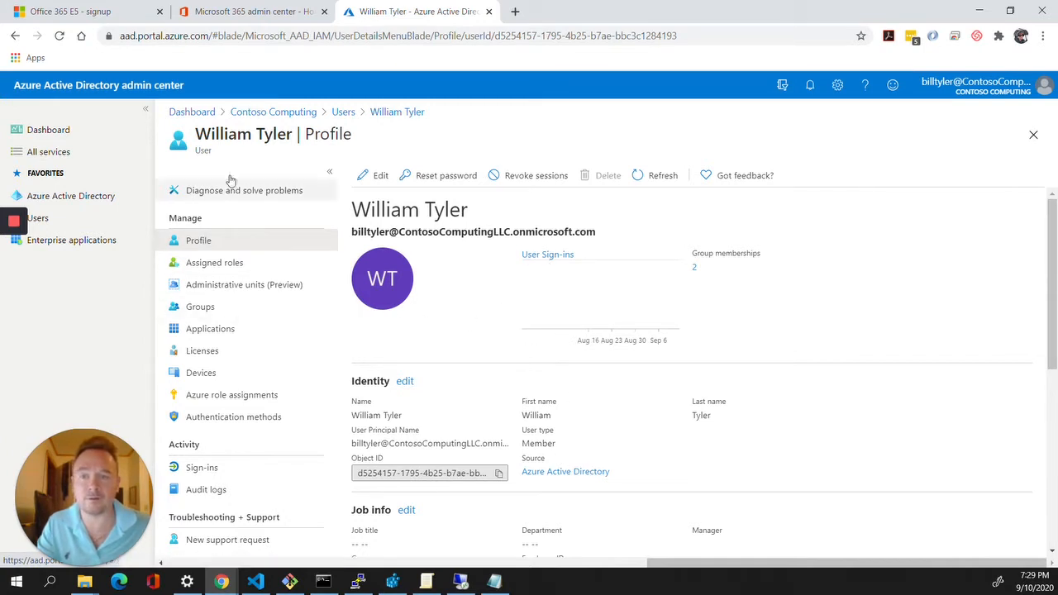
left_click(243, 112)
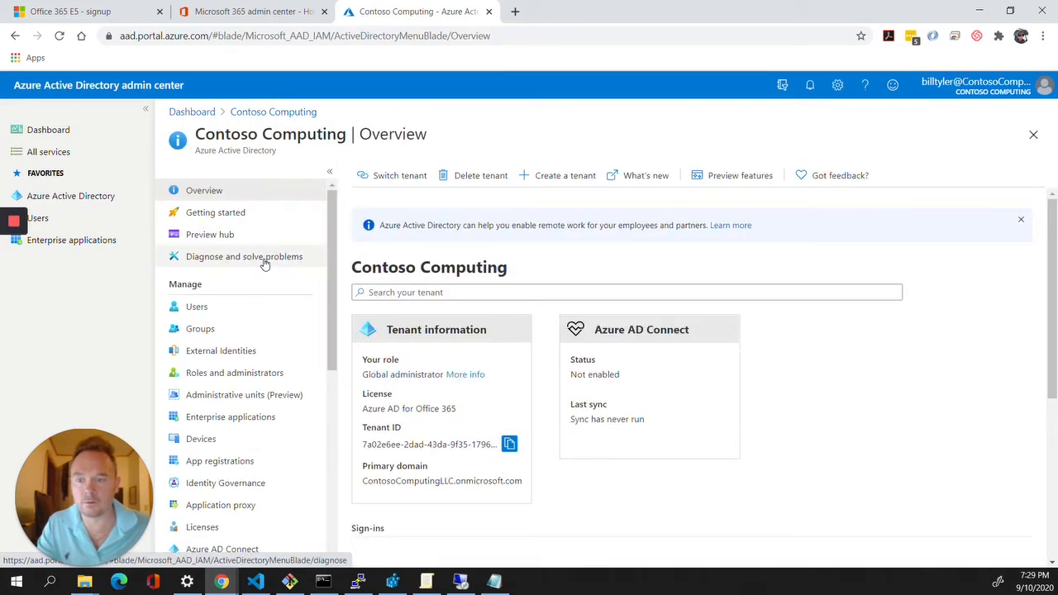
Go to the Azure AD Connect status page and follow its Download Azure AD Connect link
scroll(268, 248, "down", 1)
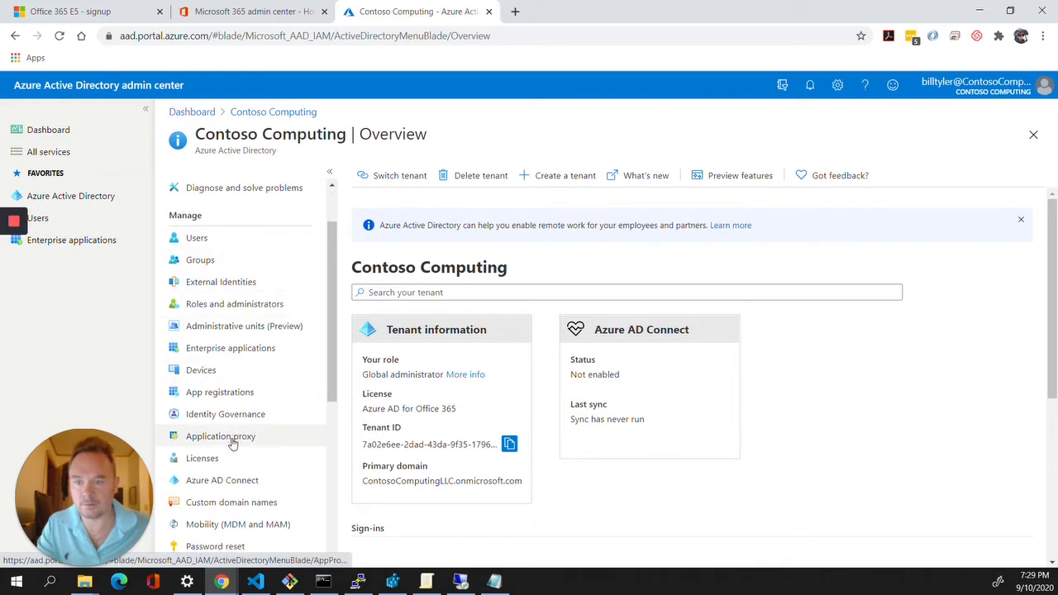
left_click(223, 488)
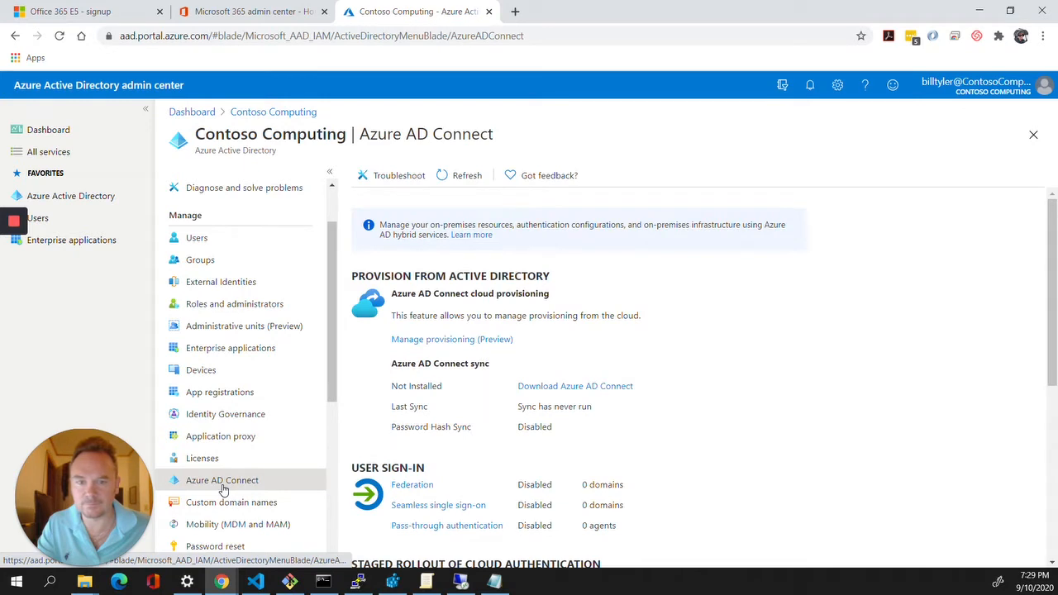
scroll(488, 387, "down", 2)
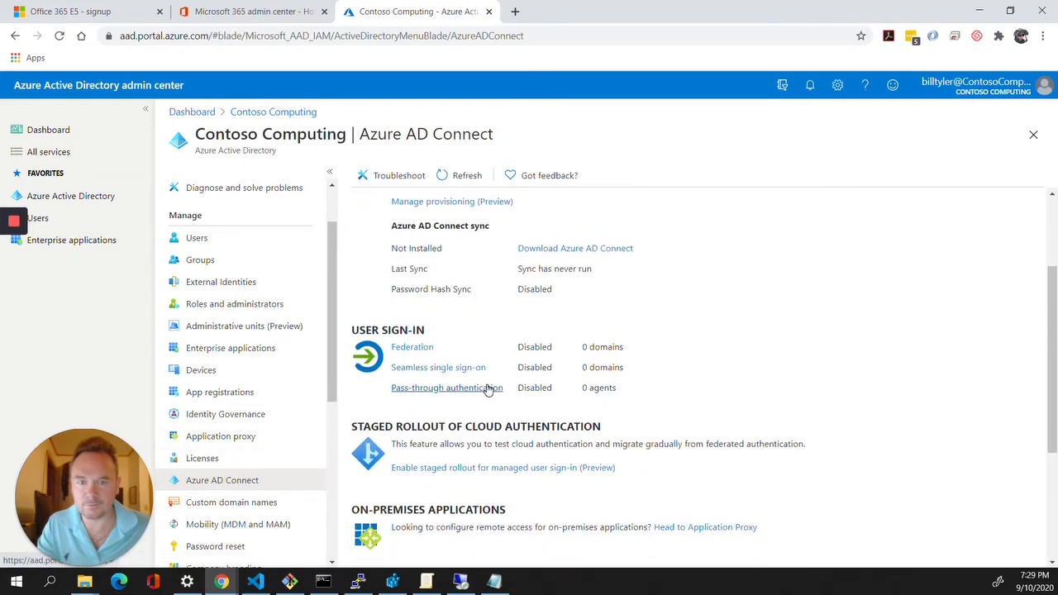
left_click(610, 251)
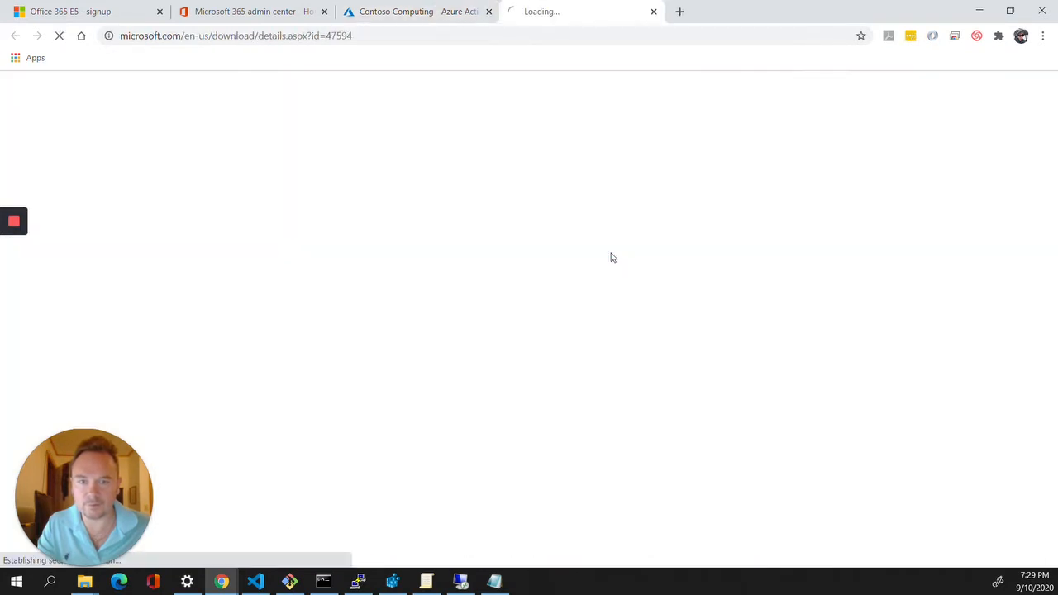
Download the Azure AD Connect installer, saving it into the Downloads folder
scroll(606, 269, "down", 1)
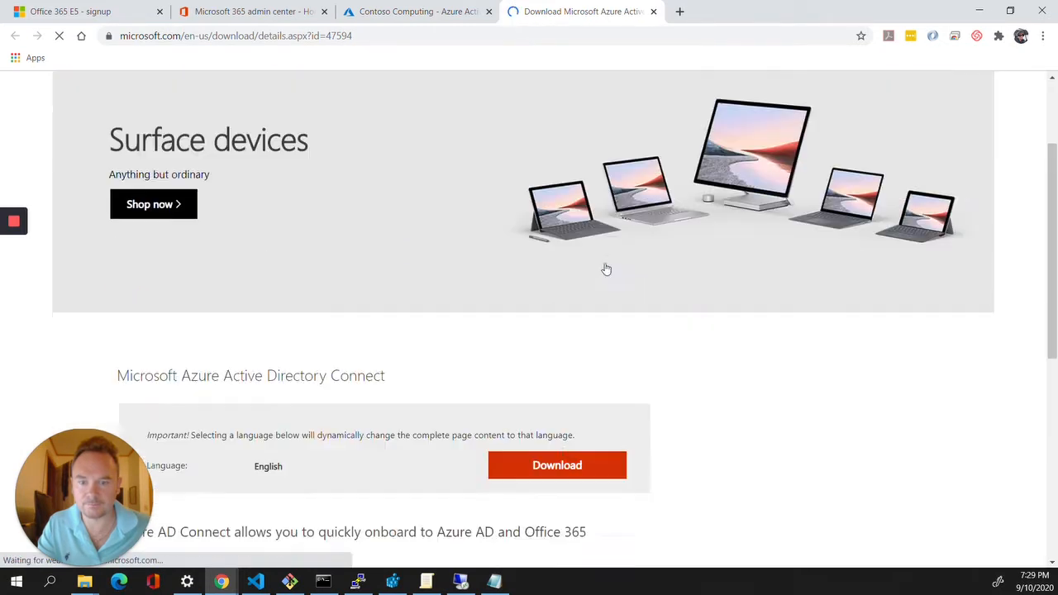
scroll(606, 269, "down", 2)
left_click(537, 335)
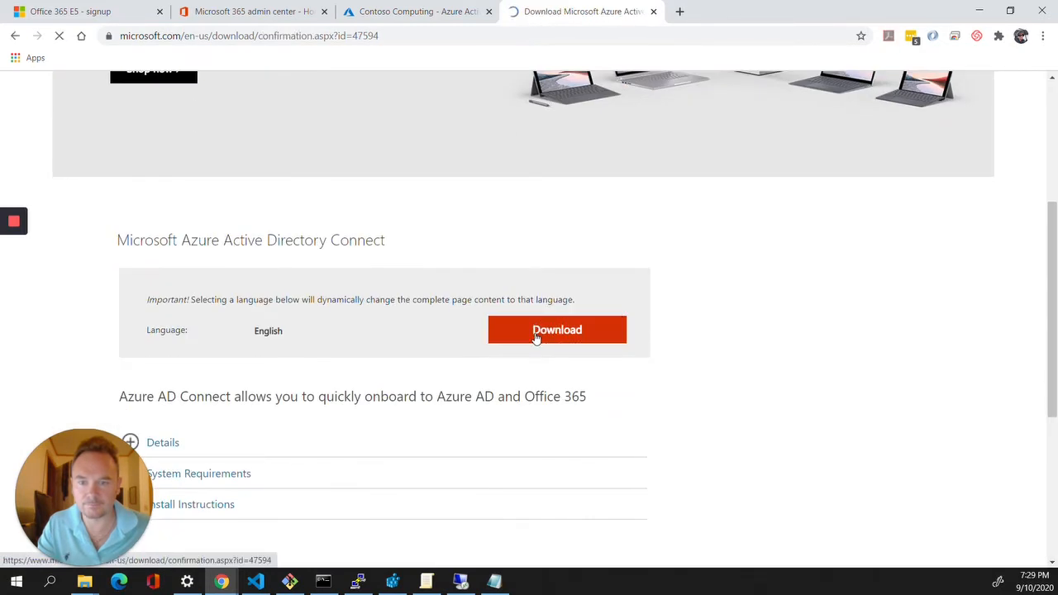
scroll(535, 338, "down", 3)
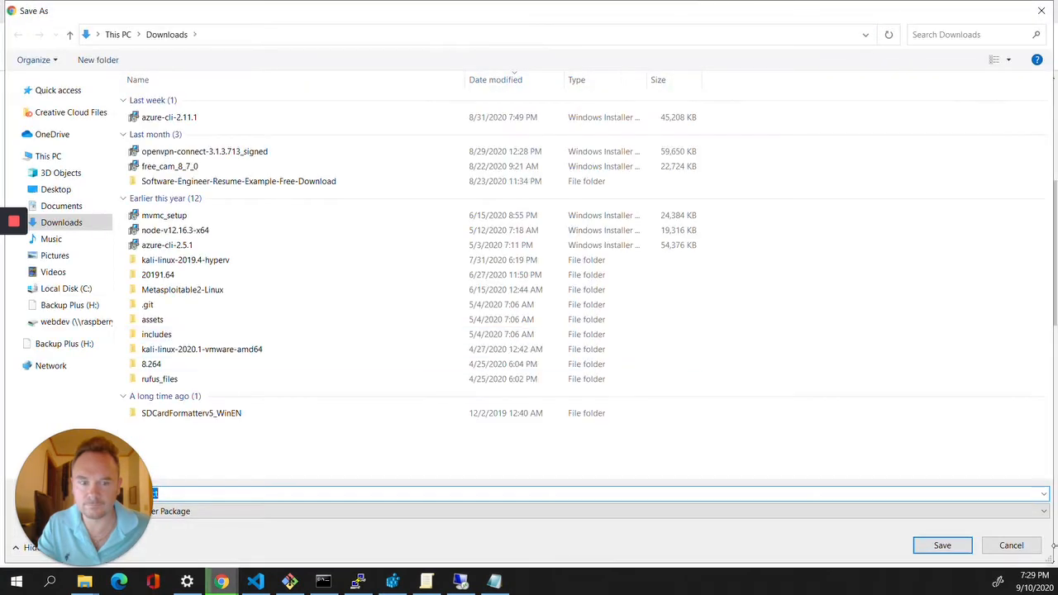
left_click(950, 544)
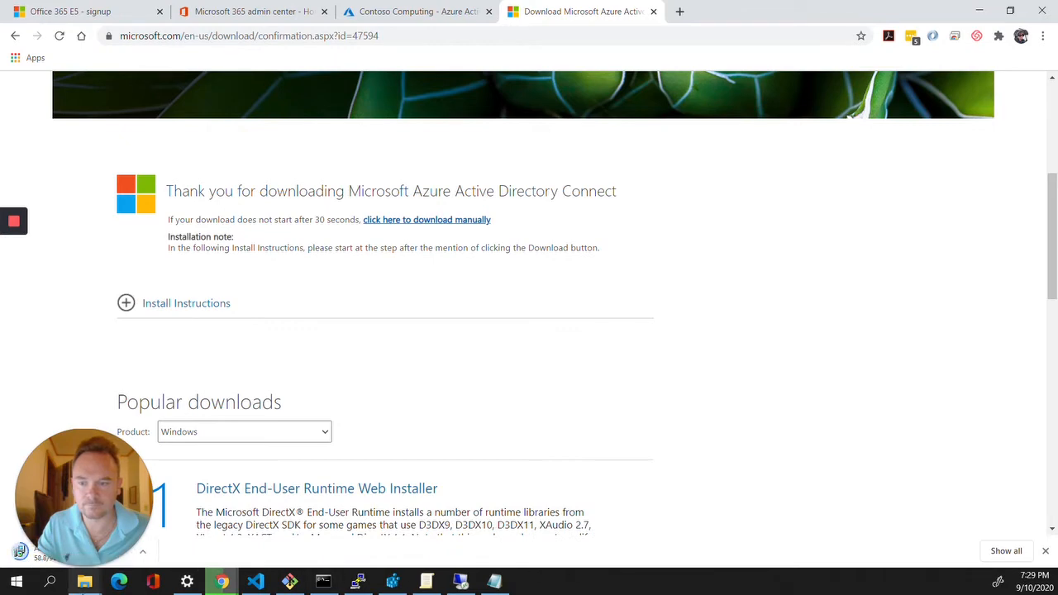
left_click(84, 582)
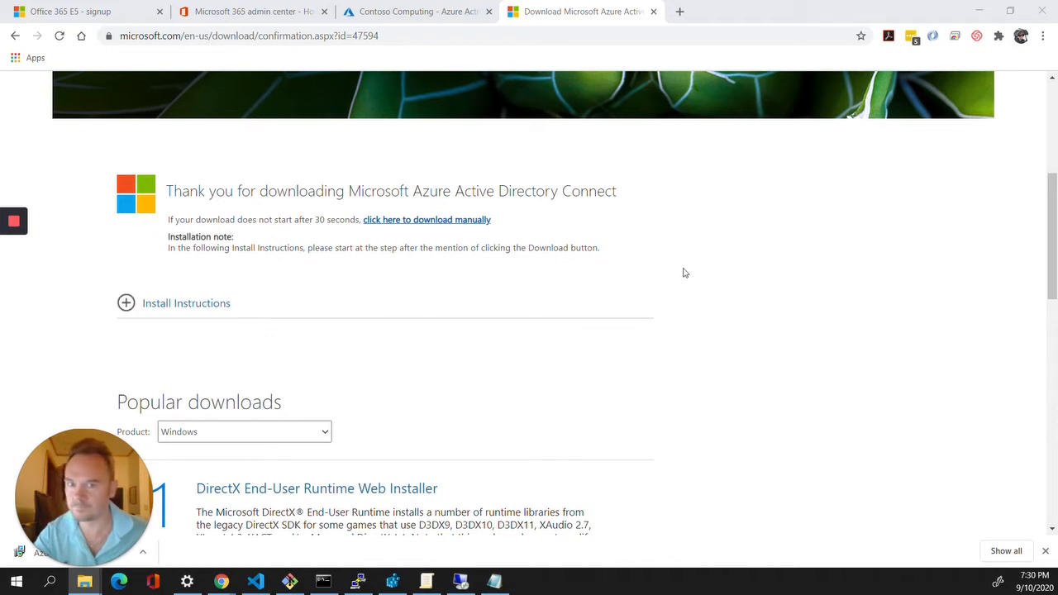
scroll(686, 272, "down", 1)
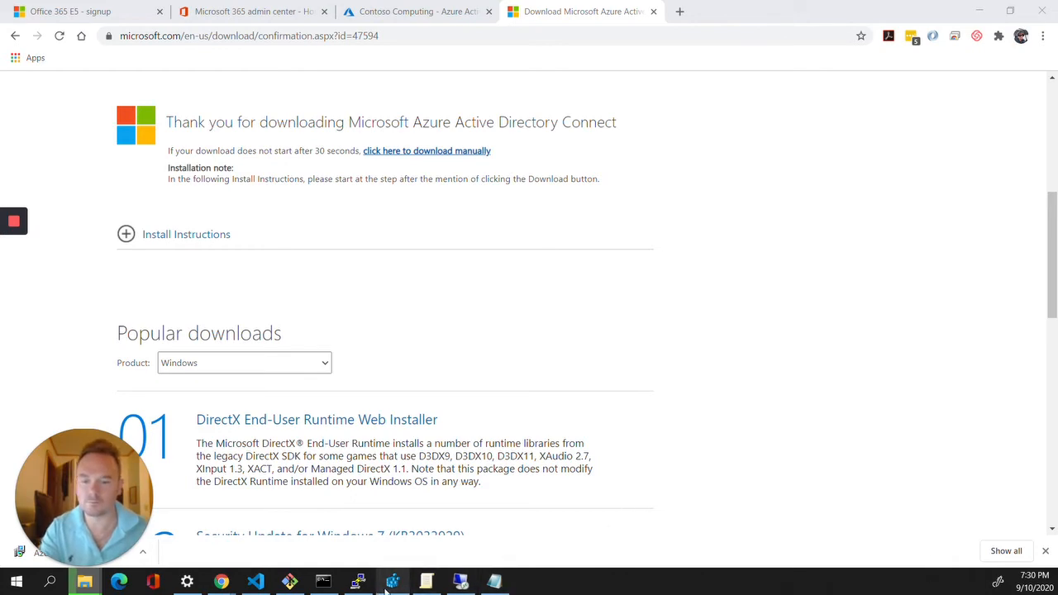
Switch to the host session, send Ctrl+Alt+Delete to DC1 and show its console full screen
left_click(461, 581)
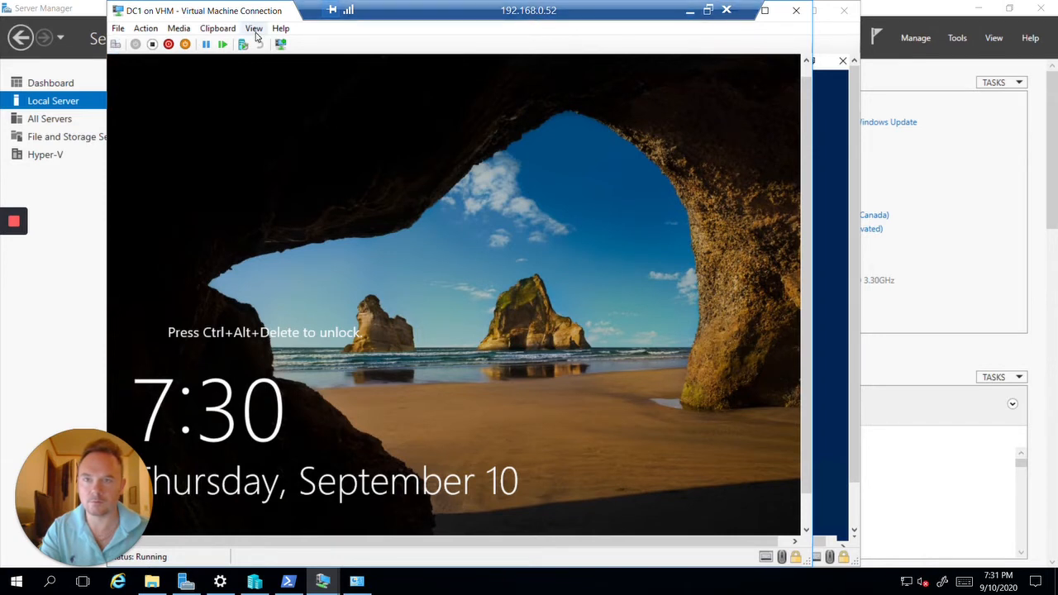
left_click_drag(444, 5, 179, 2)
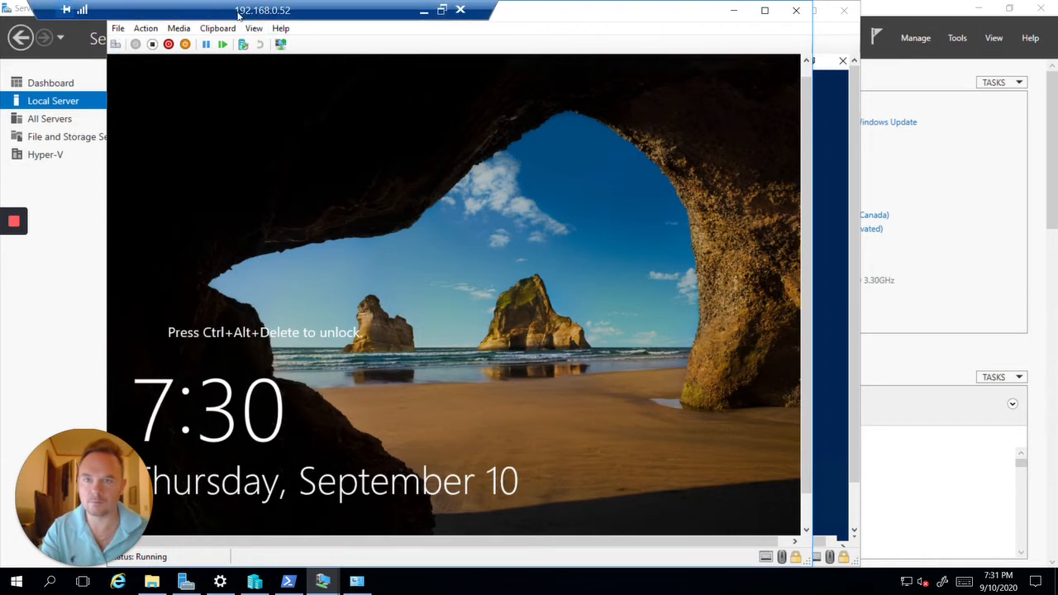
left_click(264, 29)
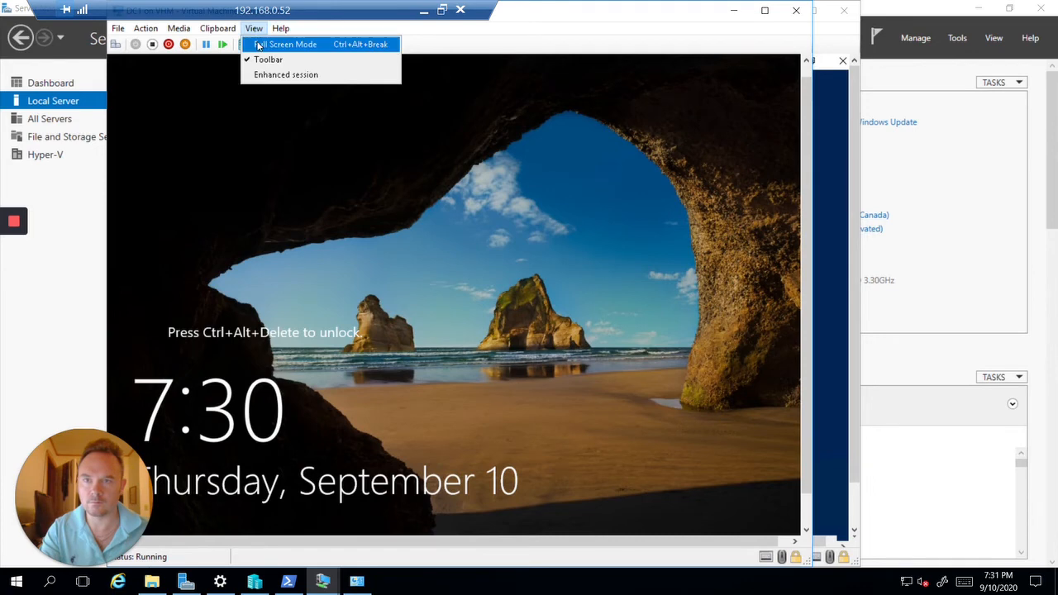
left_click(259, 44)
left_click_drag(605, 5, 824, 6)
left_click(935, 10)
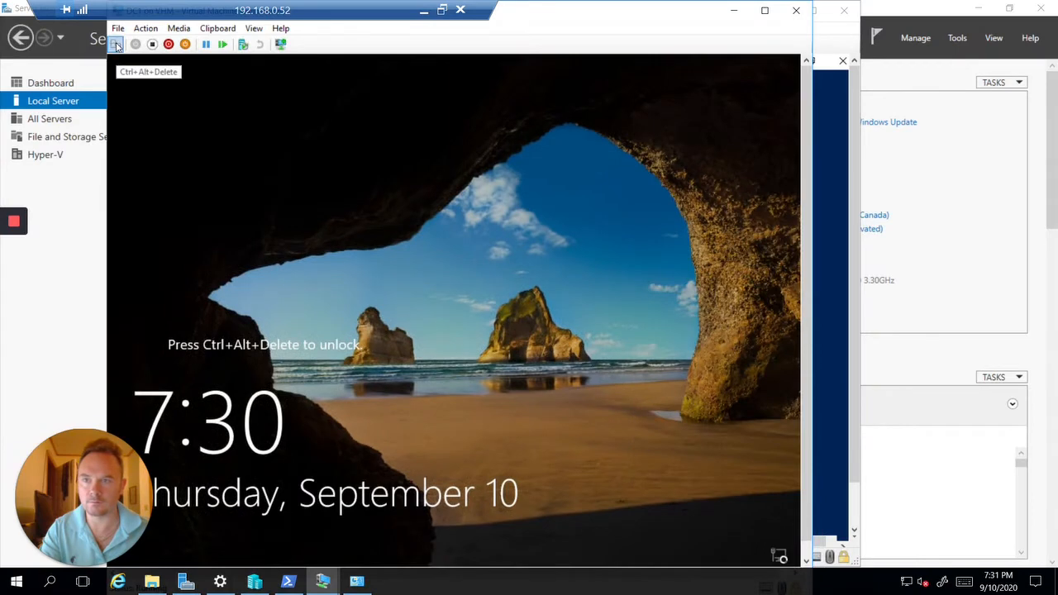
left_click(117, 44)
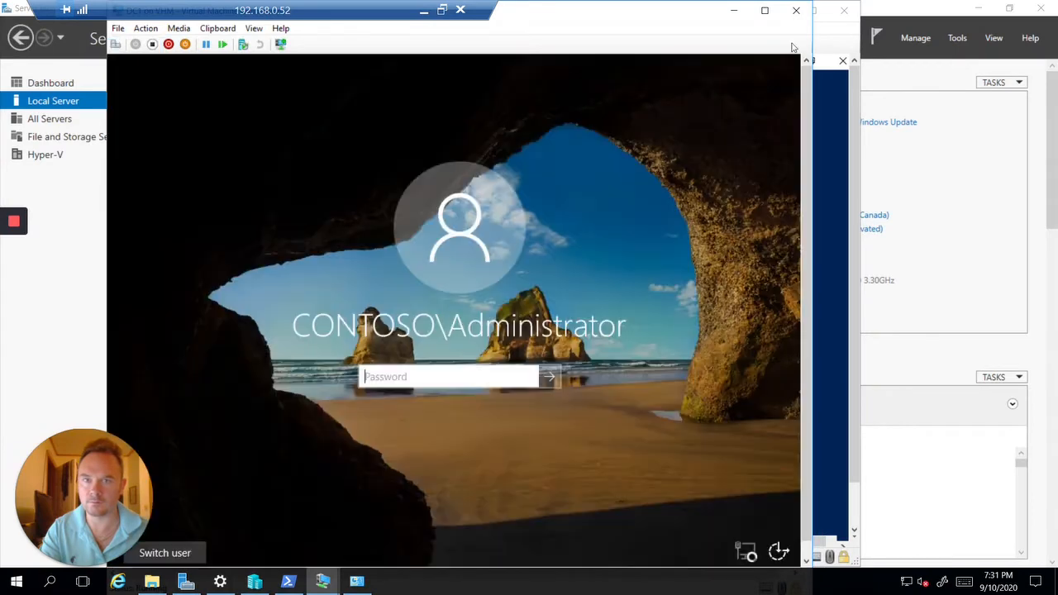
left_click(251, 30)
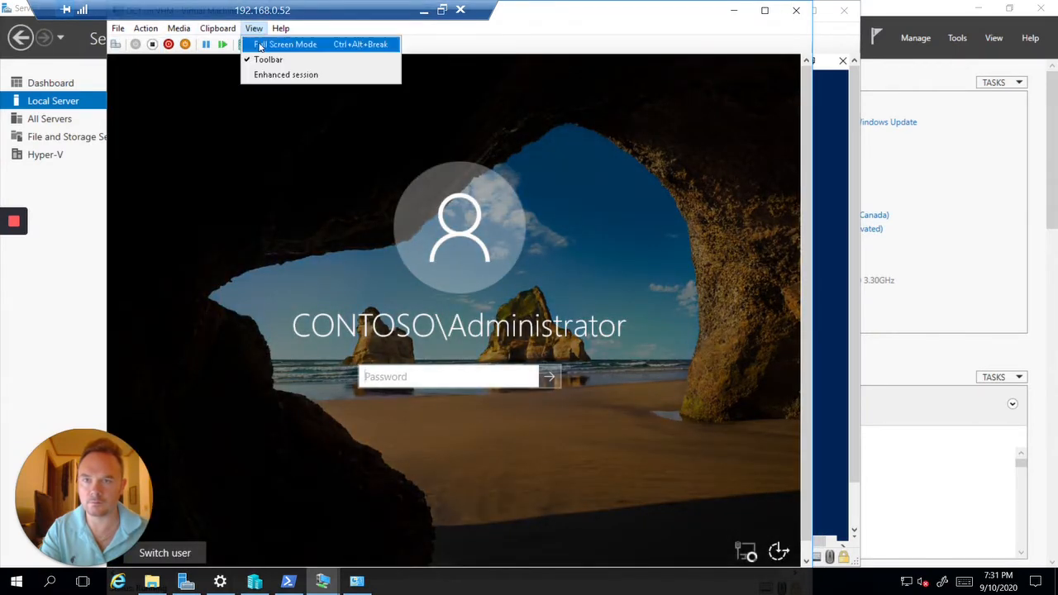
left_click(266, 44)
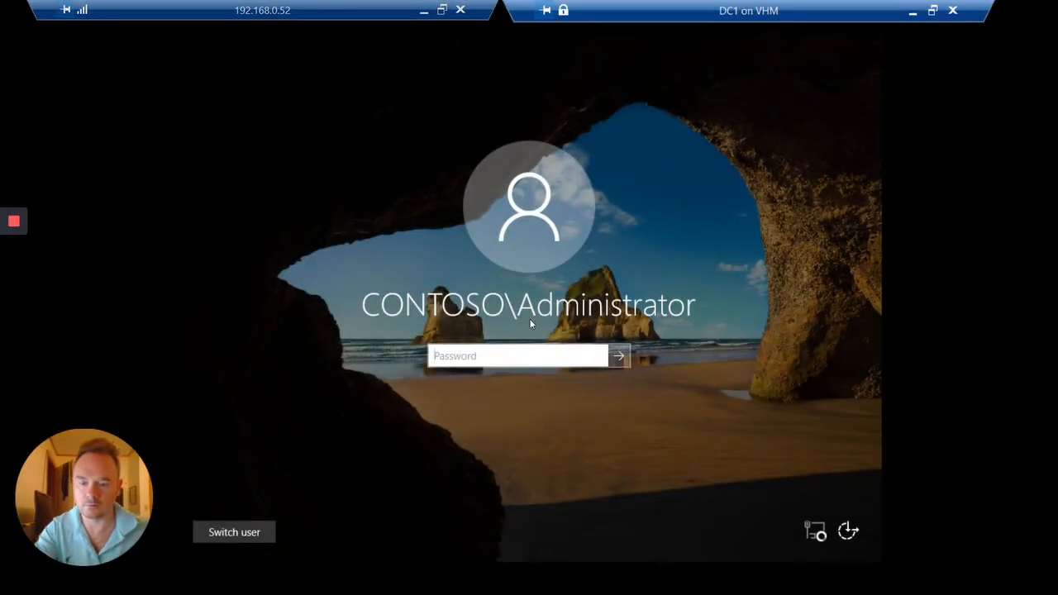
Sign in to DC1 as CONTOSO\Administrator with the administrator password
type("Pa55w.r")
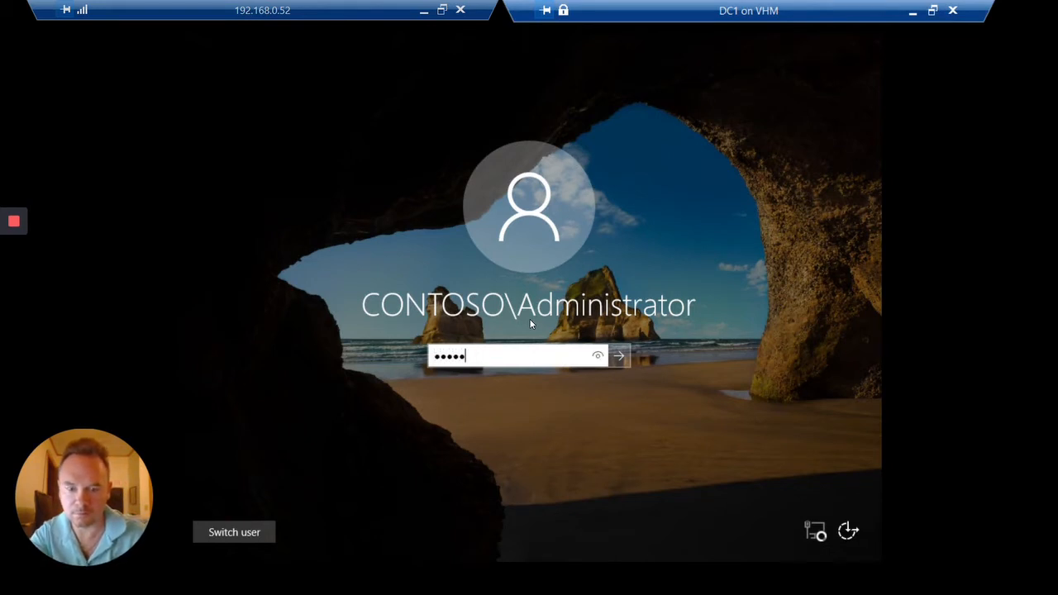
key("BackSpace")
type("rd123")
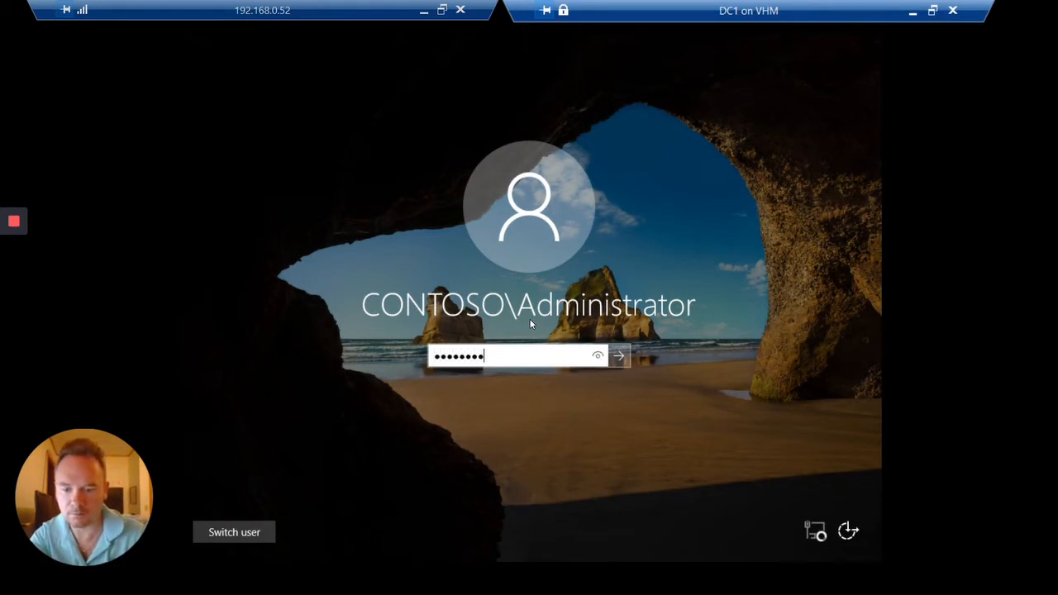
key("Return")
key("Return")
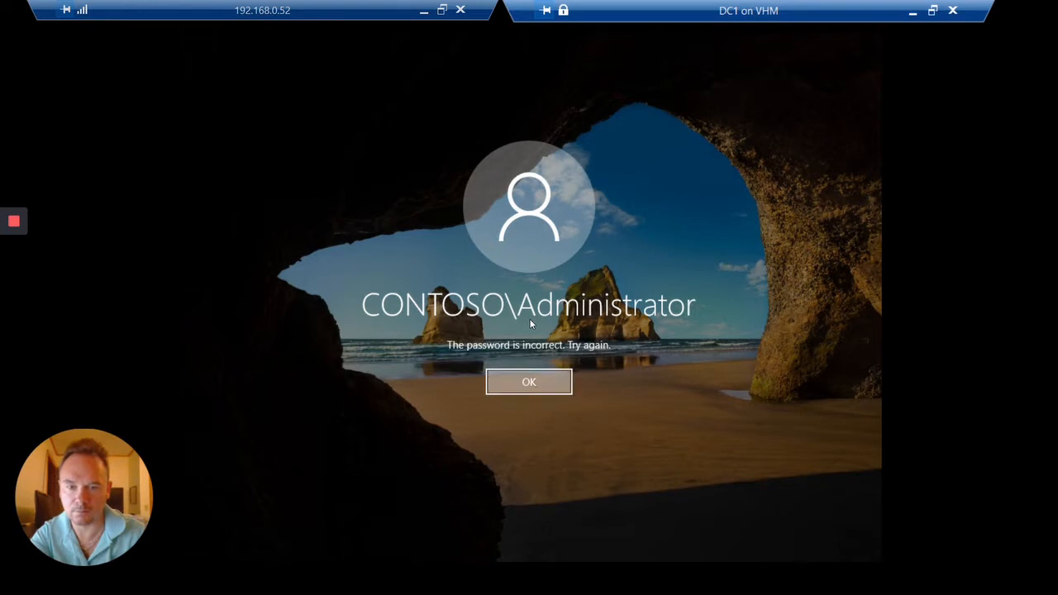
type("Pa55w0rd123")
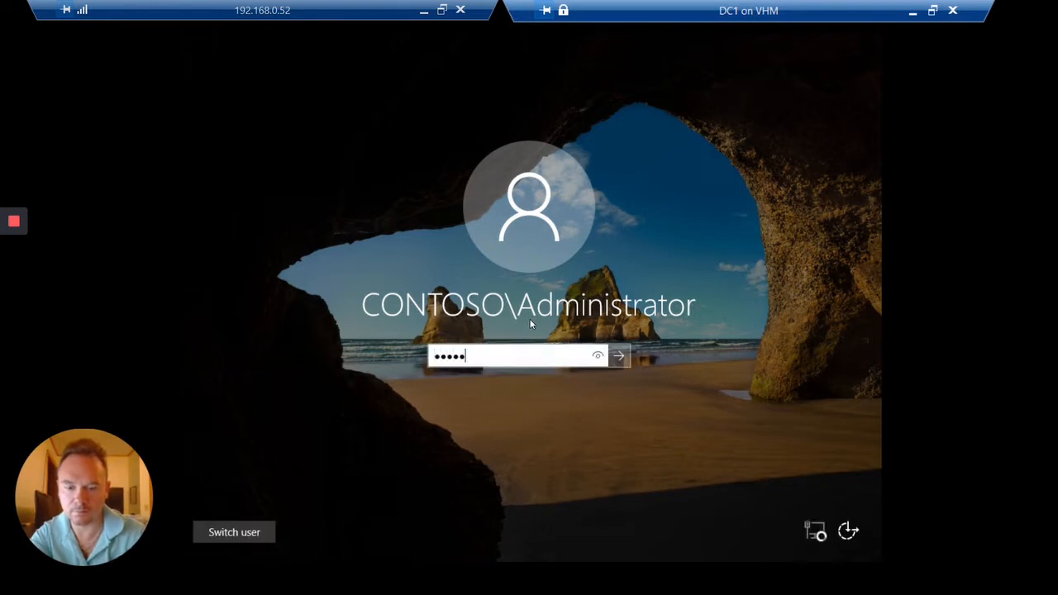
key("Return")
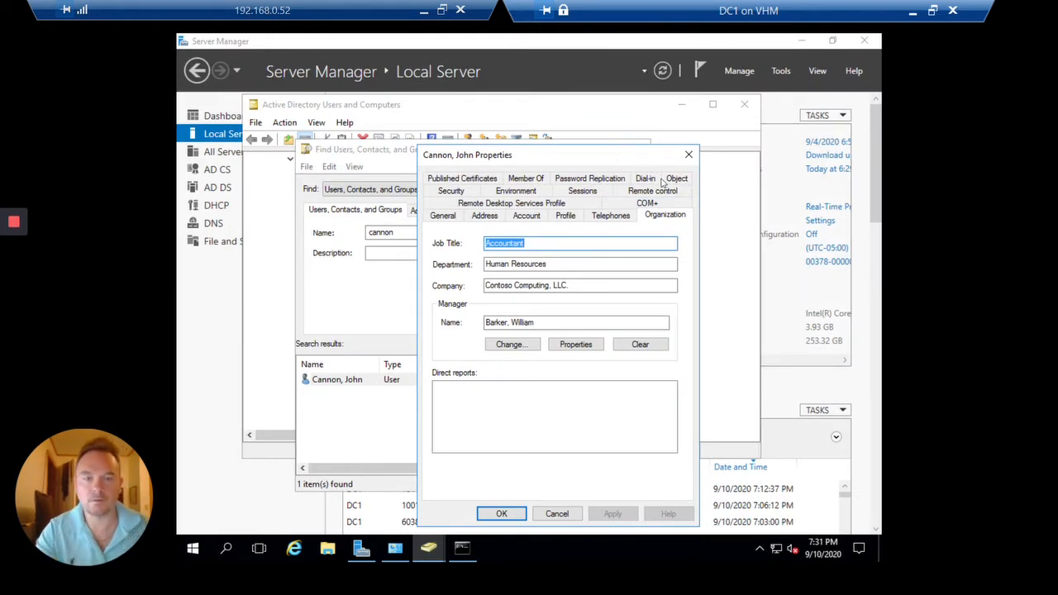
Close the user Properties and Find Users windows and minimize Active Directory Users and Computers
left_click(689, 157)
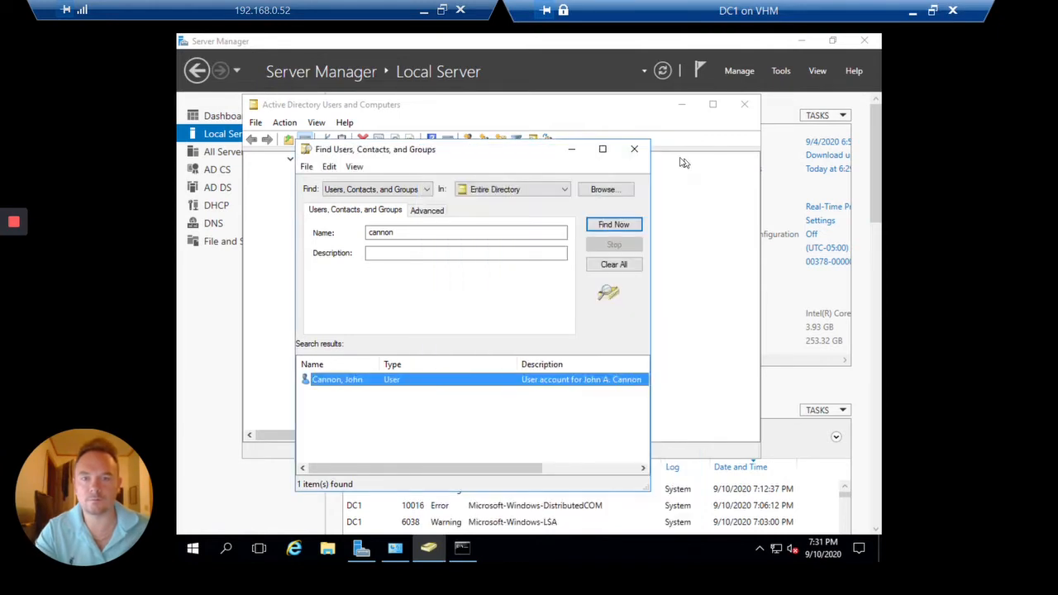
left_click(638, 149)
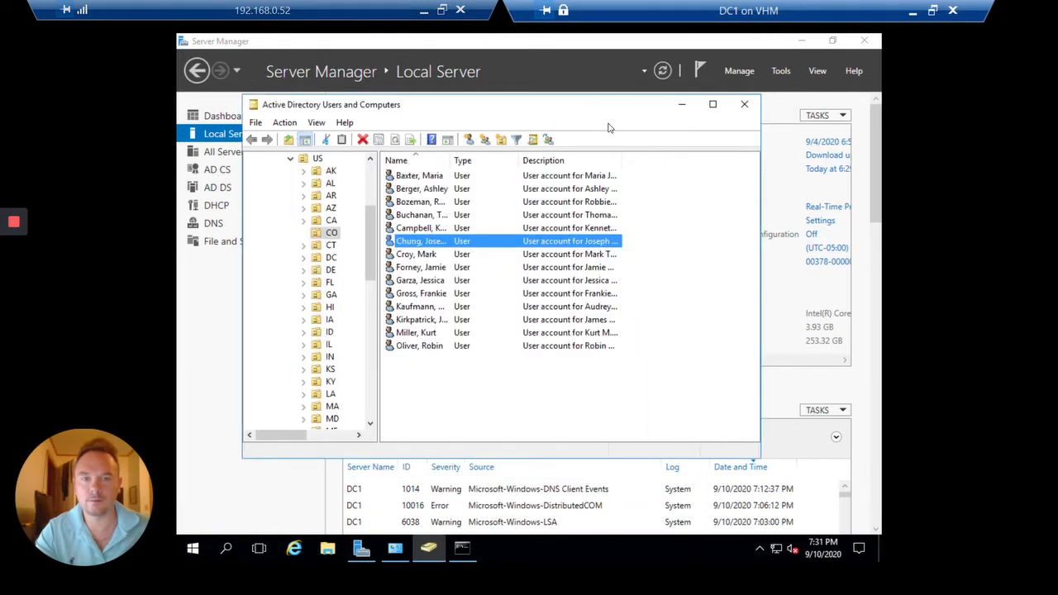
left_click(685, 108)
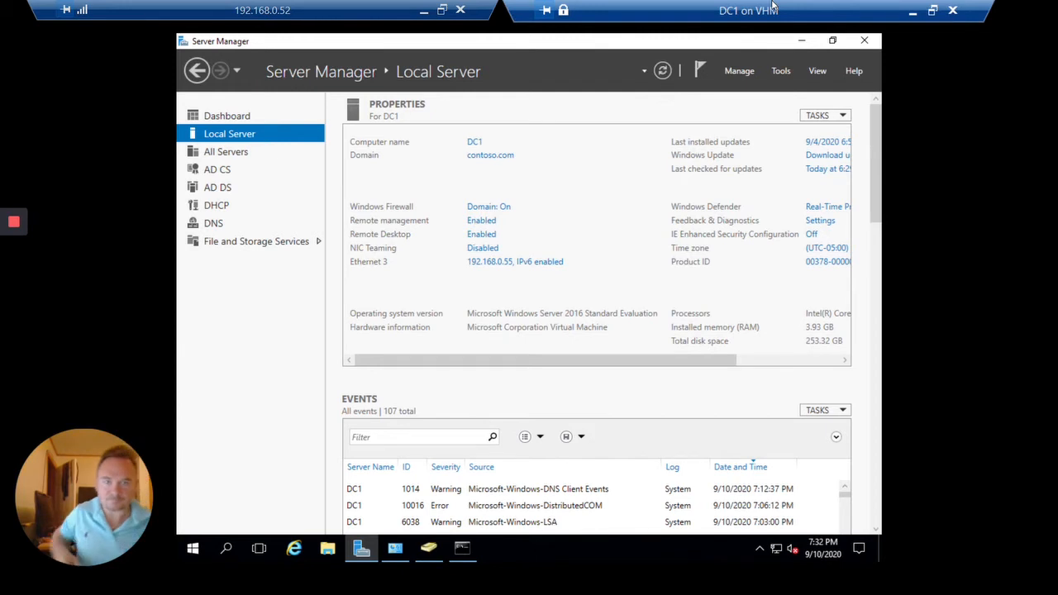
Launch Certification Authority, expand contoso-DC1-CA, and choose Manage on Certificate Templates
left_click(782, 71)
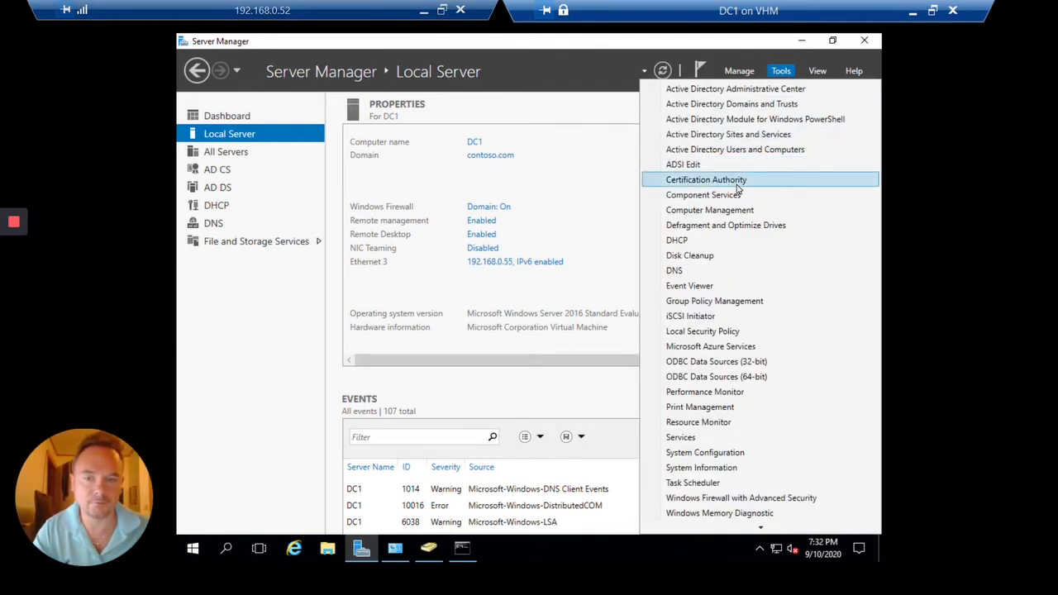
left_click(738, 184)
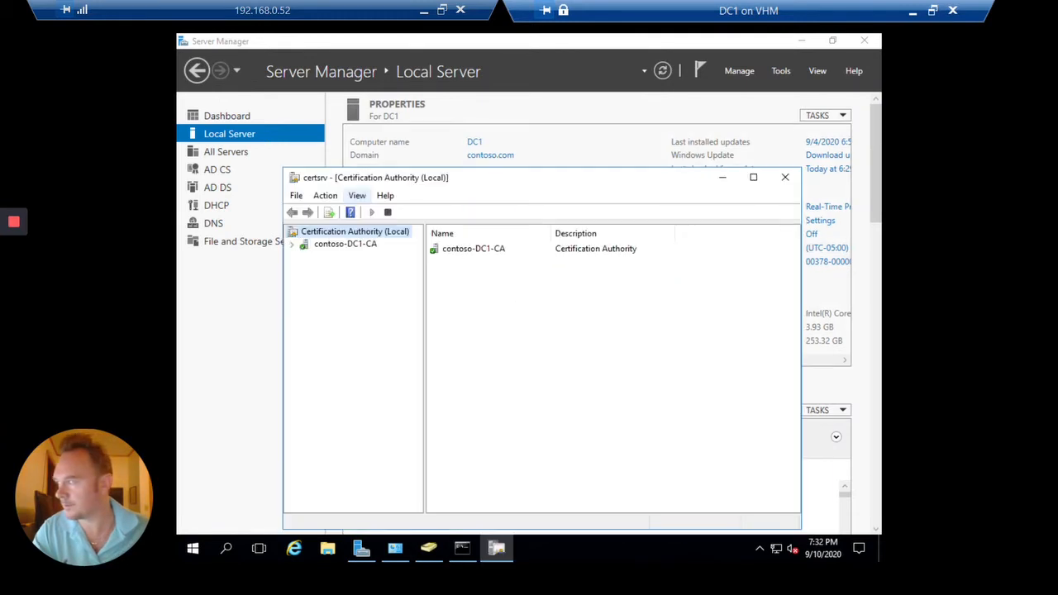
left_click(370, 248)
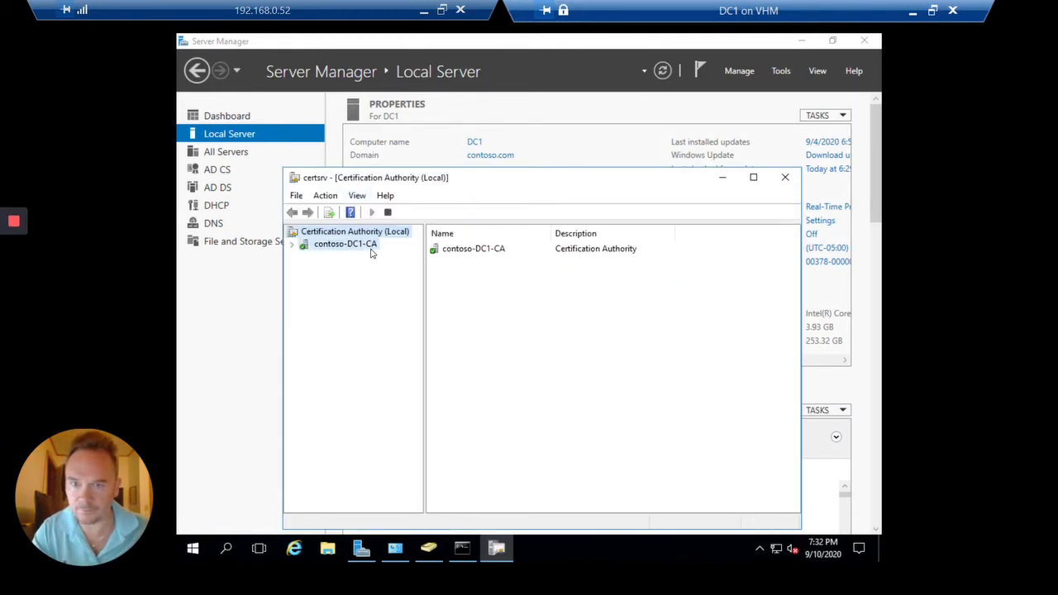
double_click(371, 250)
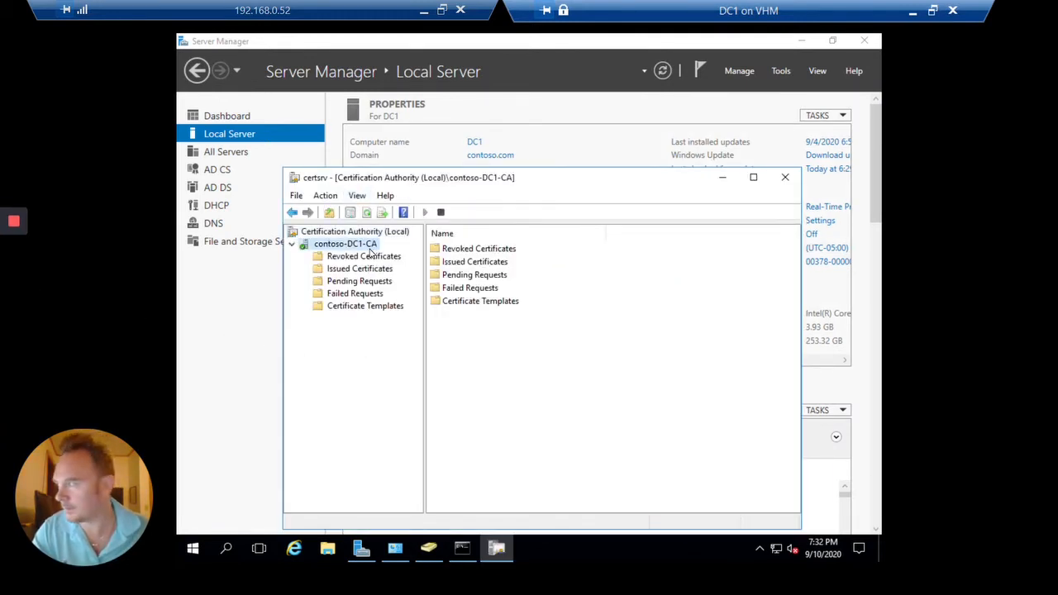
left_click(353, 308)
right_click(353, 310)
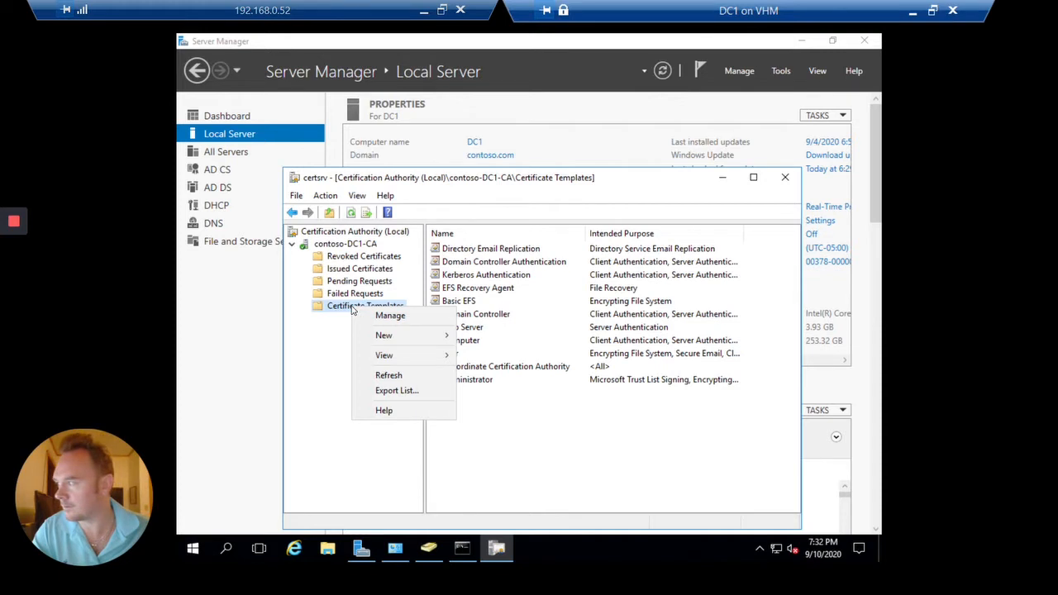
left_click(395, 314)
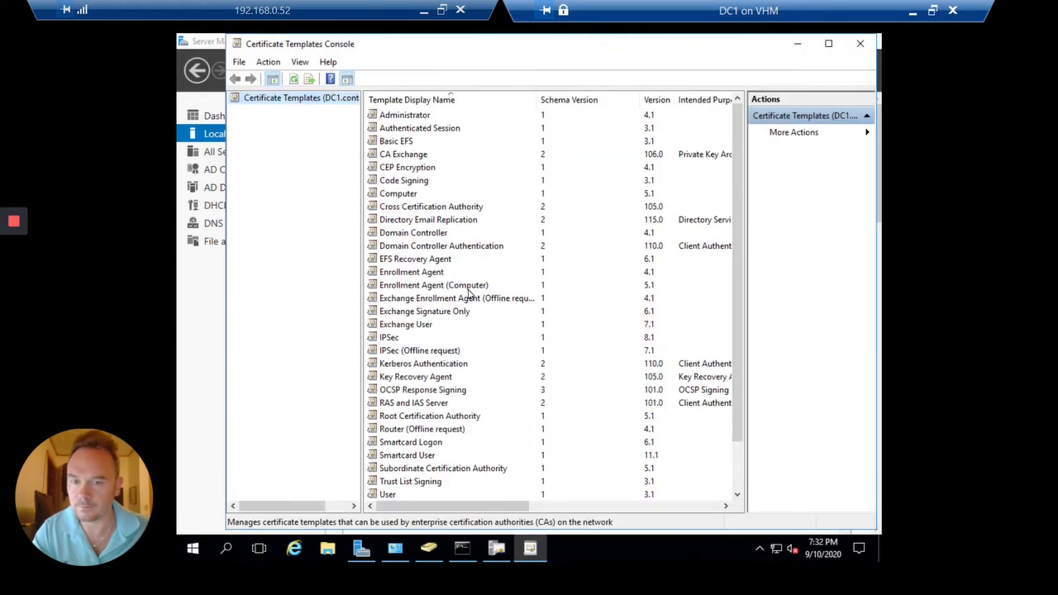
Duplicate the Web Server template and name the copy 'SSL Certificates'
scroll(471, 297, "down", 2)
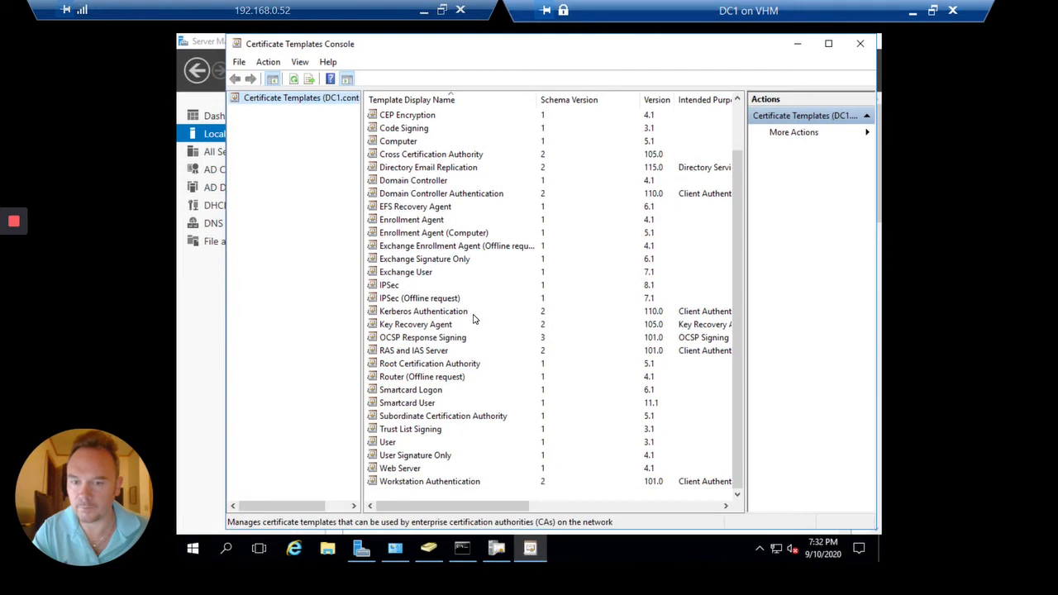
left_click(405, 469)
right_click(411, 469)
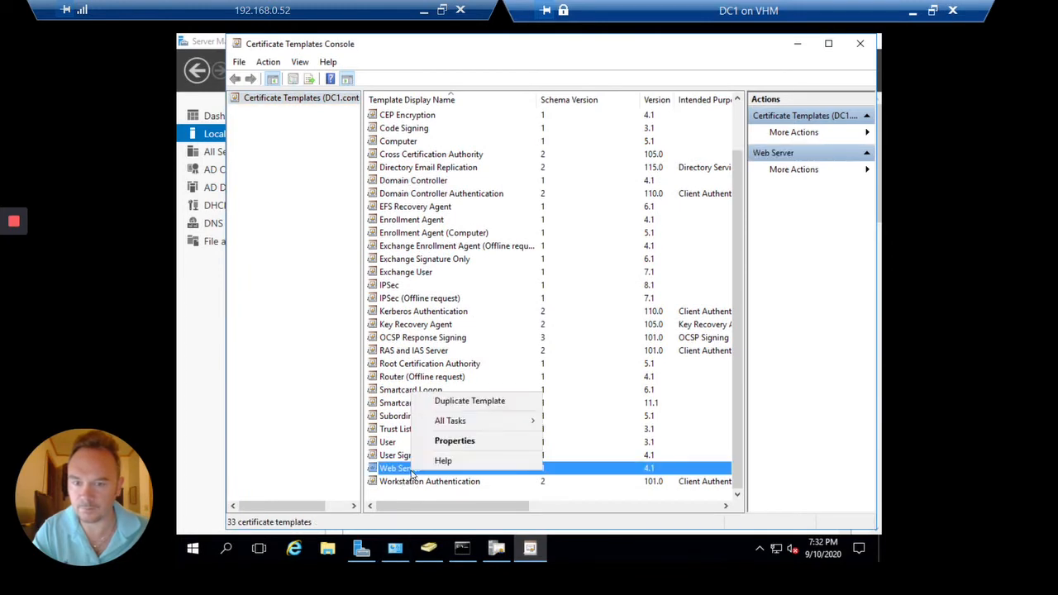
left_click(479, 401)
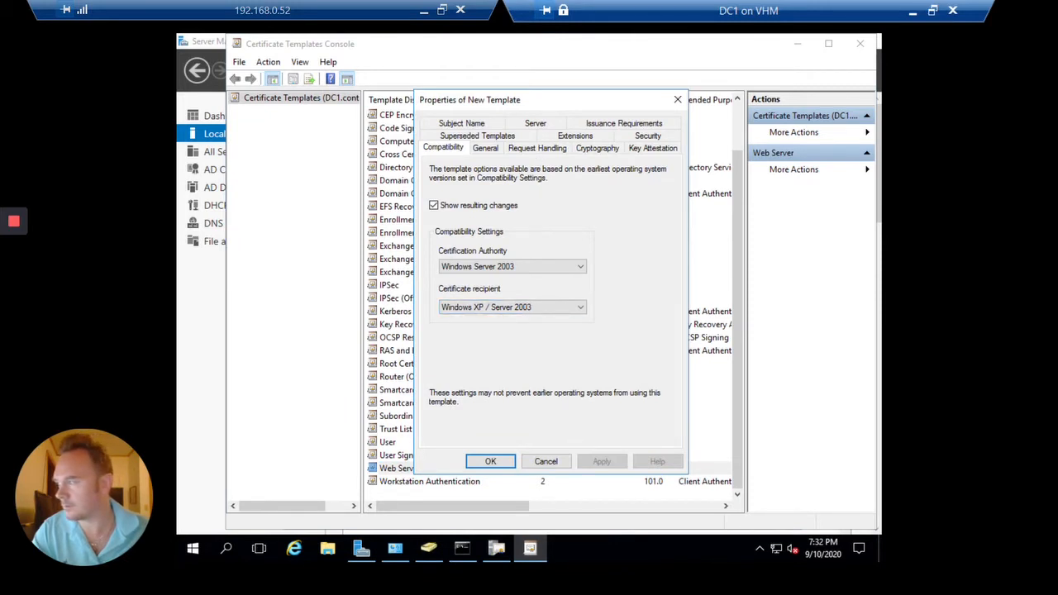
left_click(487, 149)
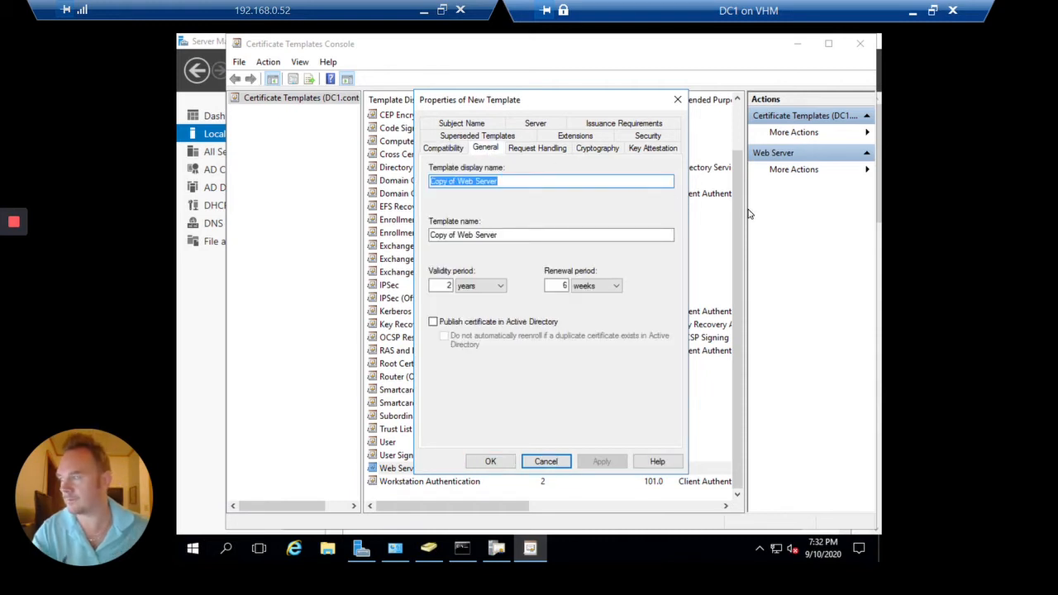
type("SSL ")
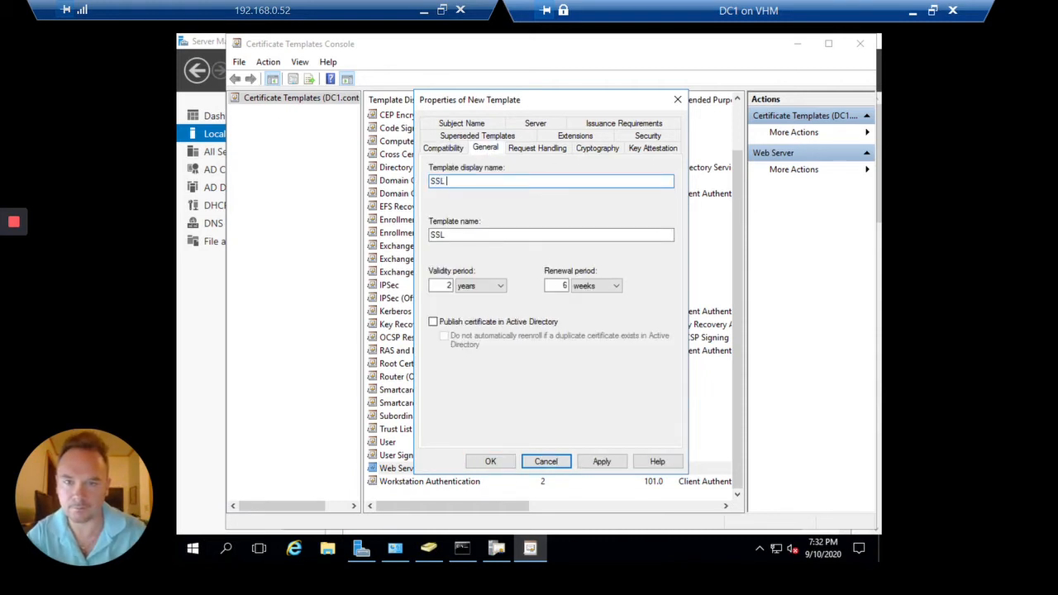
type("Certificates")
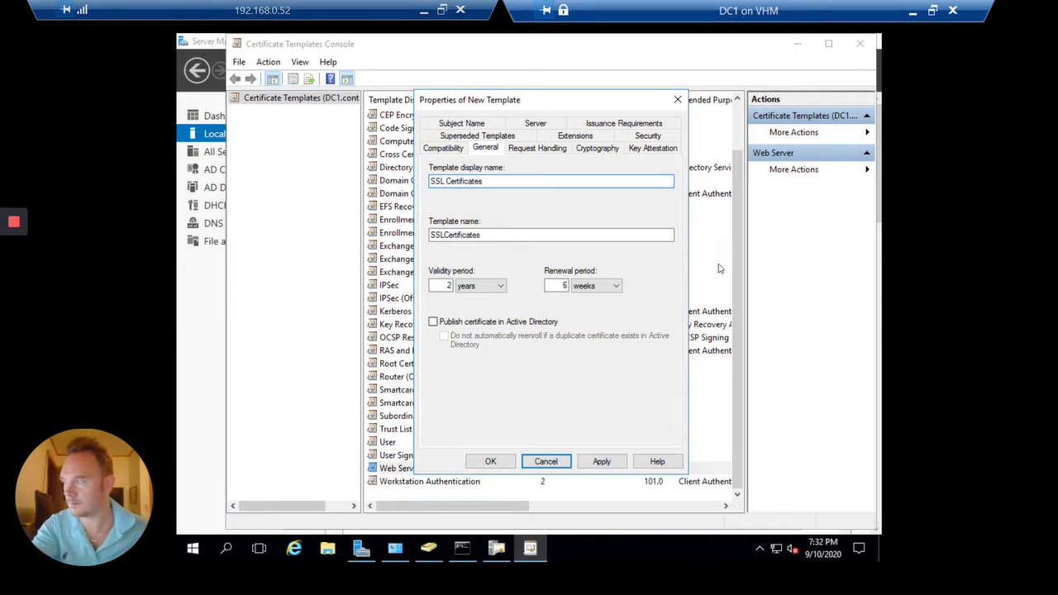
Allow Enroll for Authenticated Users on the new template's Security settings and save it
left_click(644, 137)
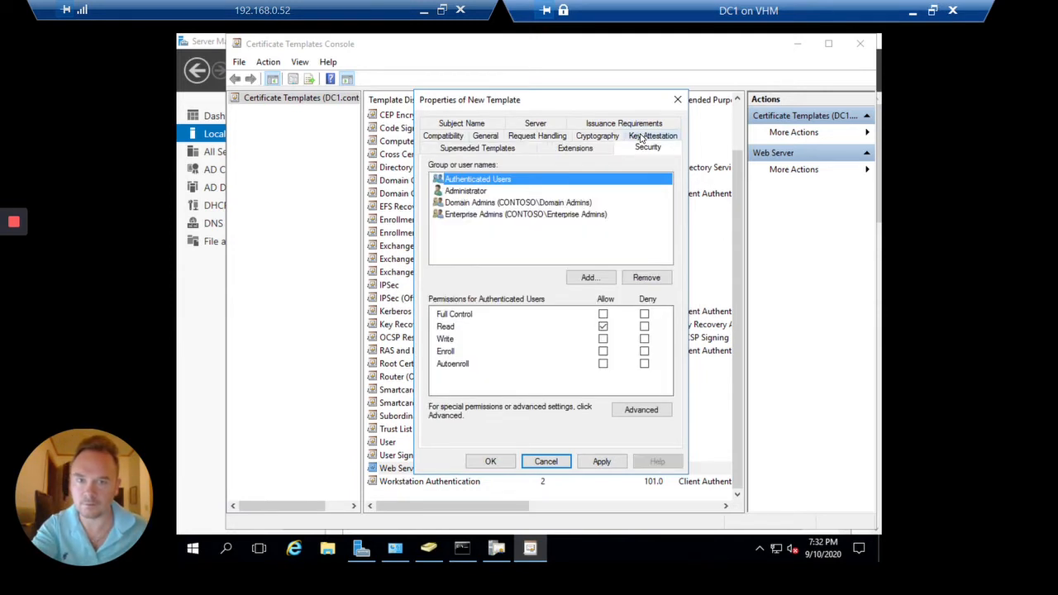
left_click(588, 278)
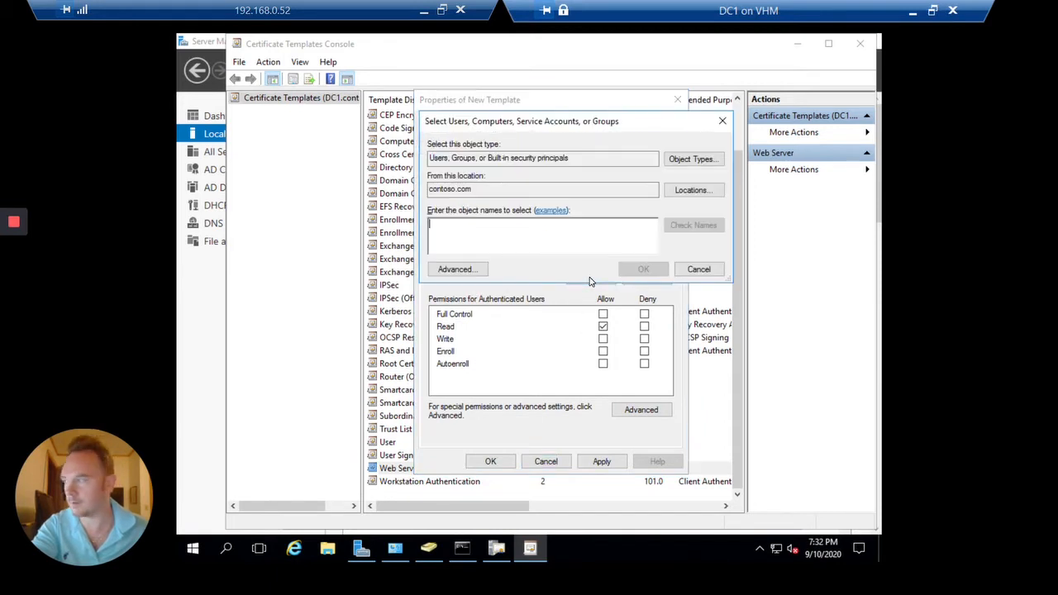
left_click(693, 269)
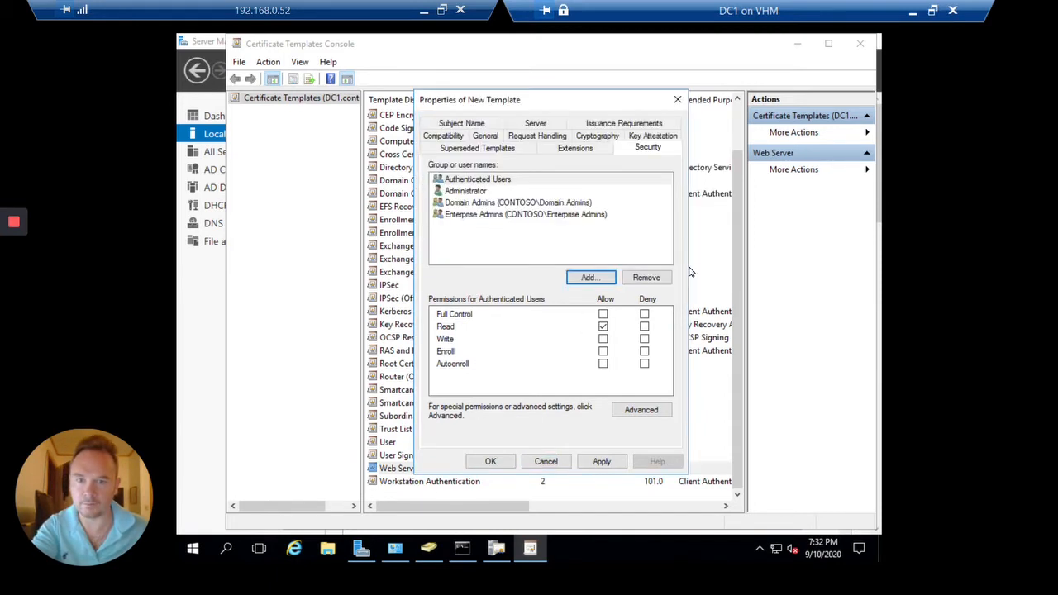
left_click(511, 182)
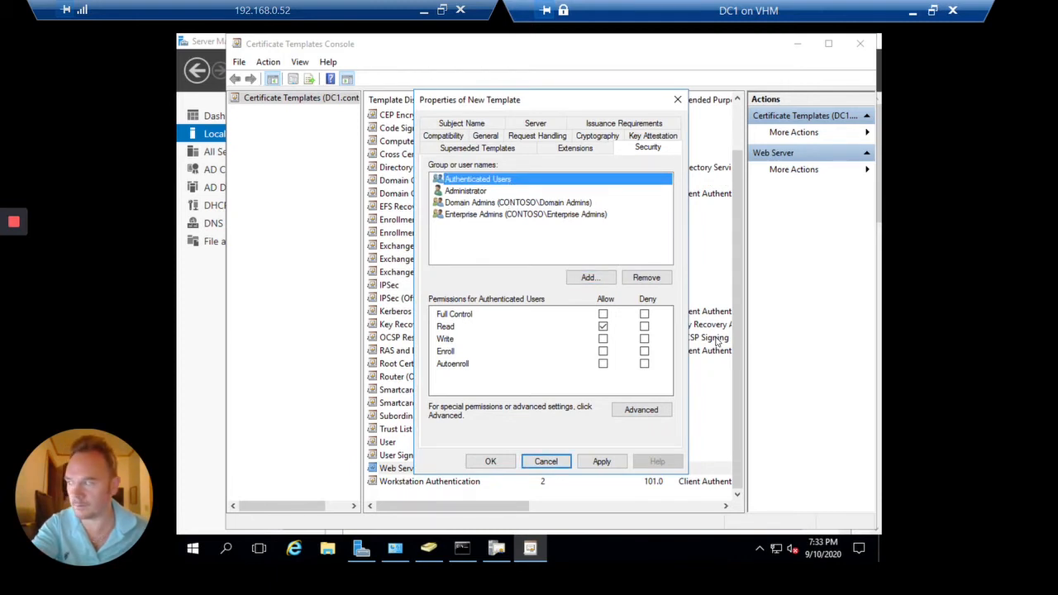
left_click(606, 353)
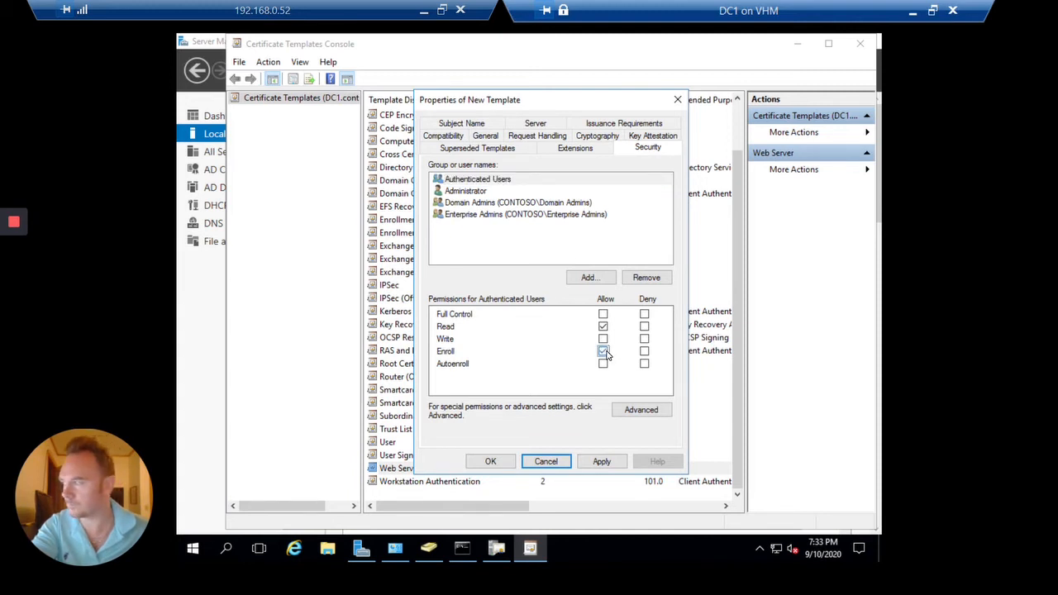
left_click(602, 461)
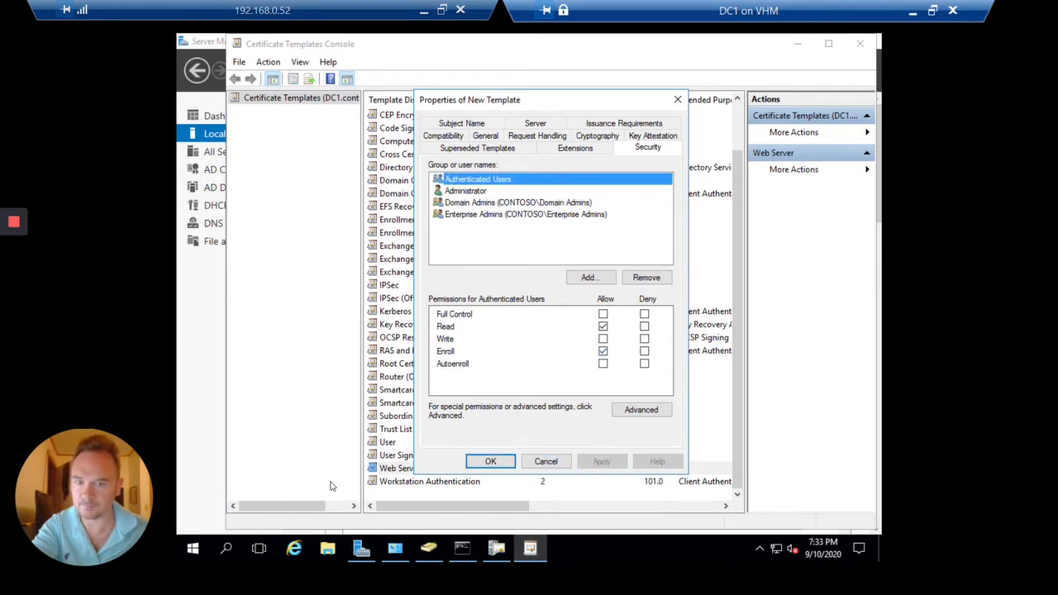
left_click(492, 462)
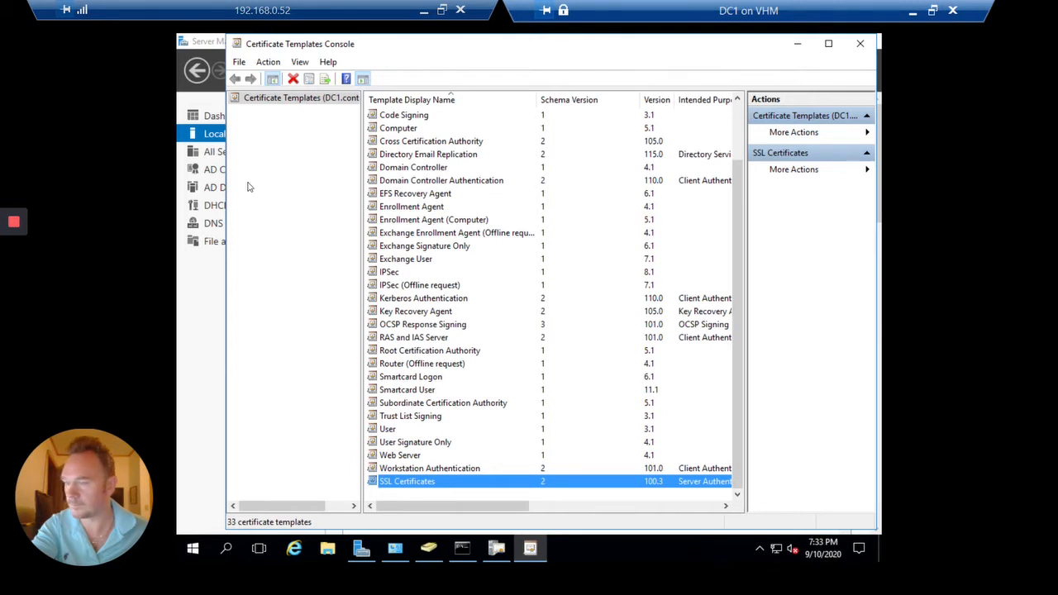
Close the templates console and issue the SSL Certificates template from contoso-DC1-CA
left_click(859, 44)
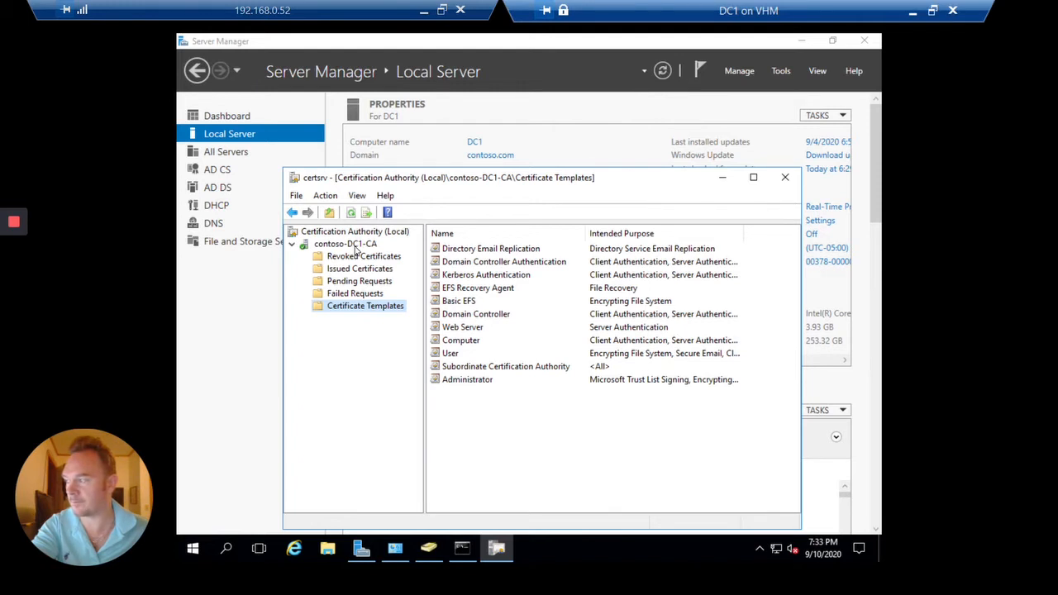
right_click(359, 315)
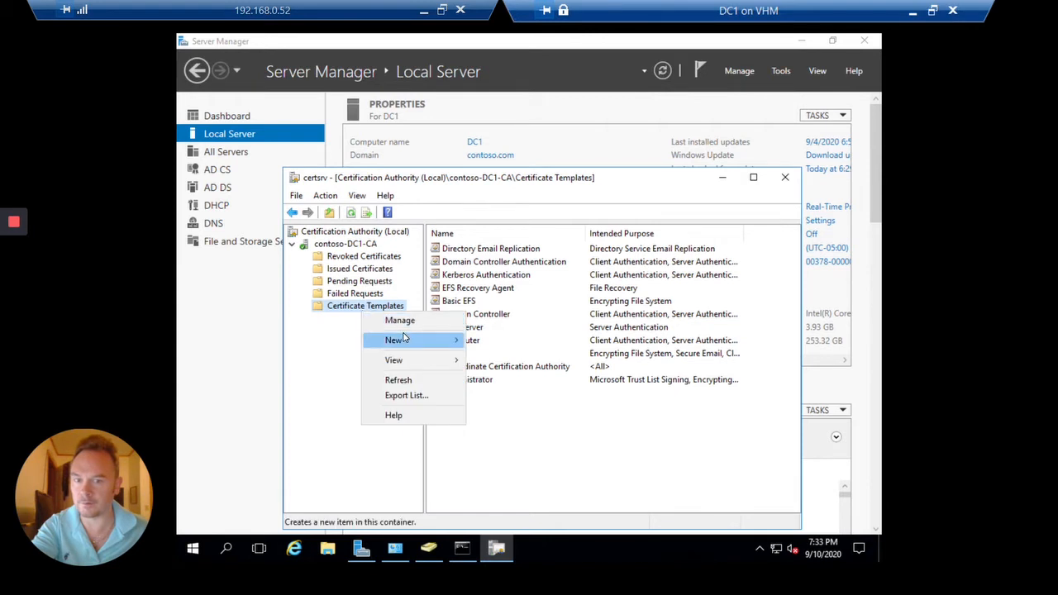
mouse_move(424, 340)
left_click(508, 340)
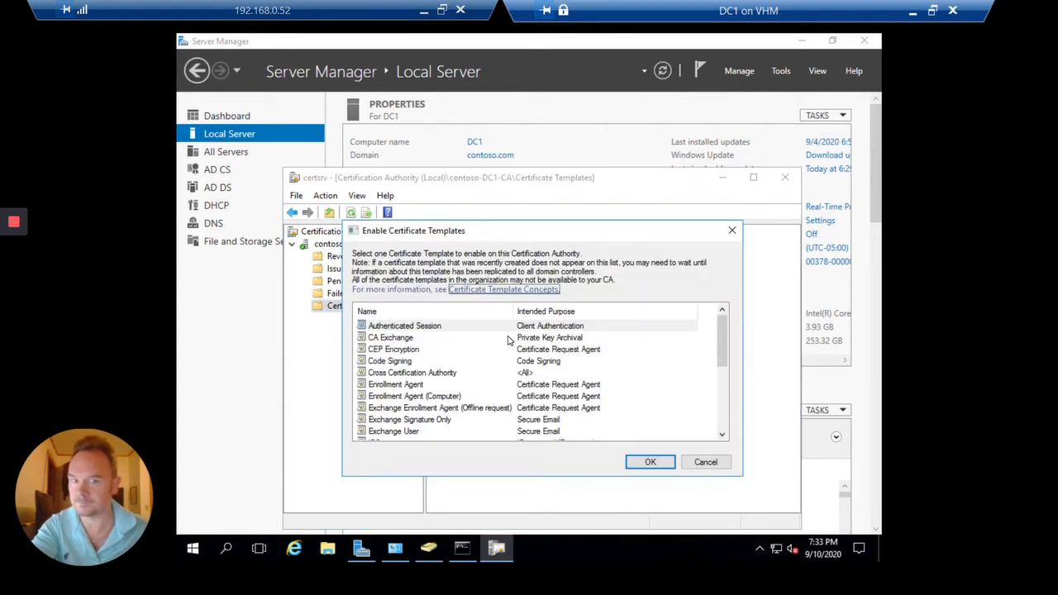
scroll(510, 343, "down", 5)
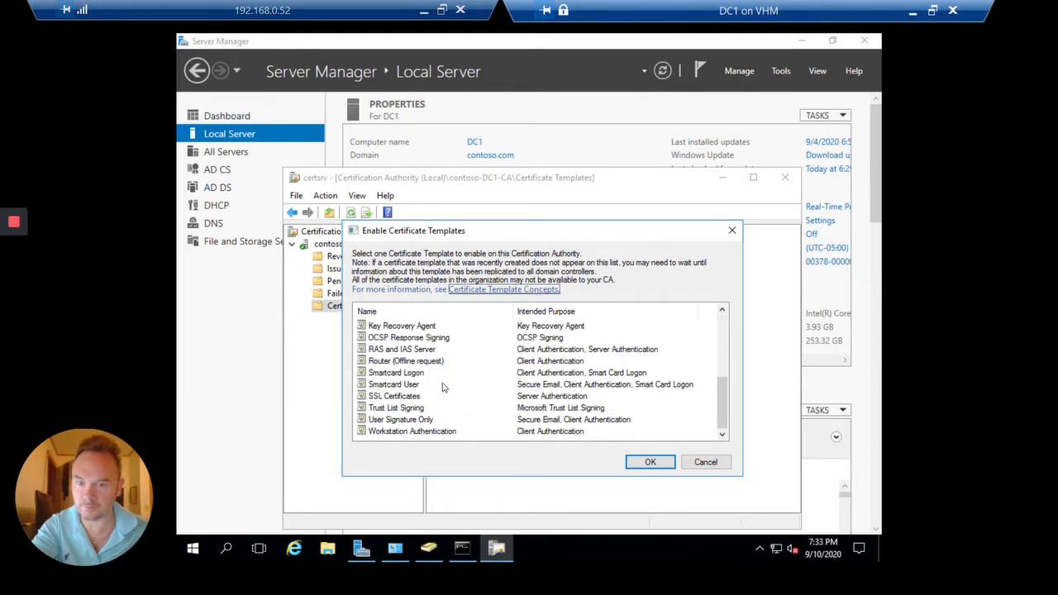
left_click(419, 397)
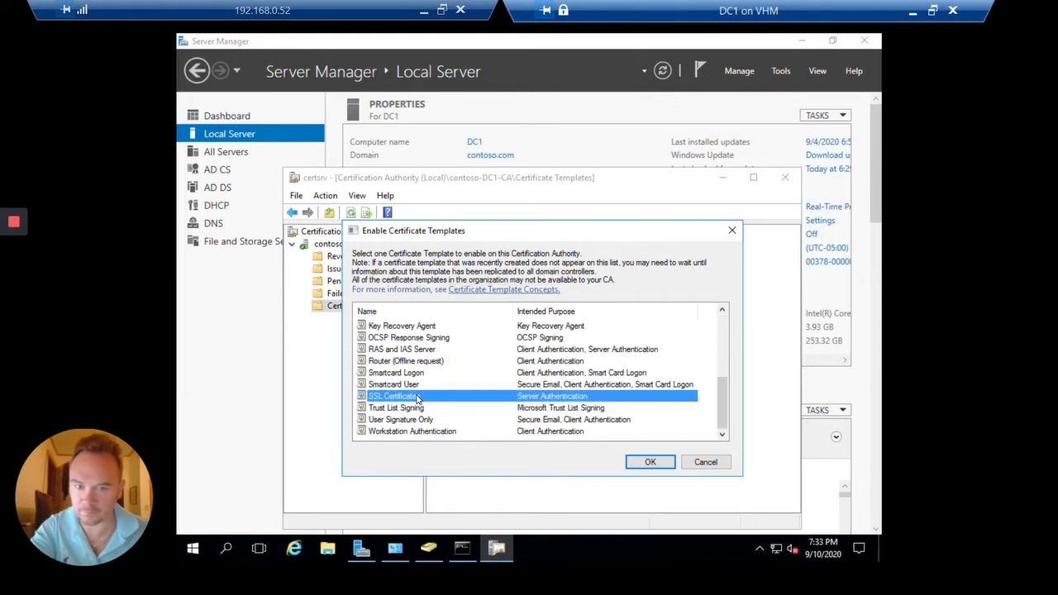
left_click(649, 462)
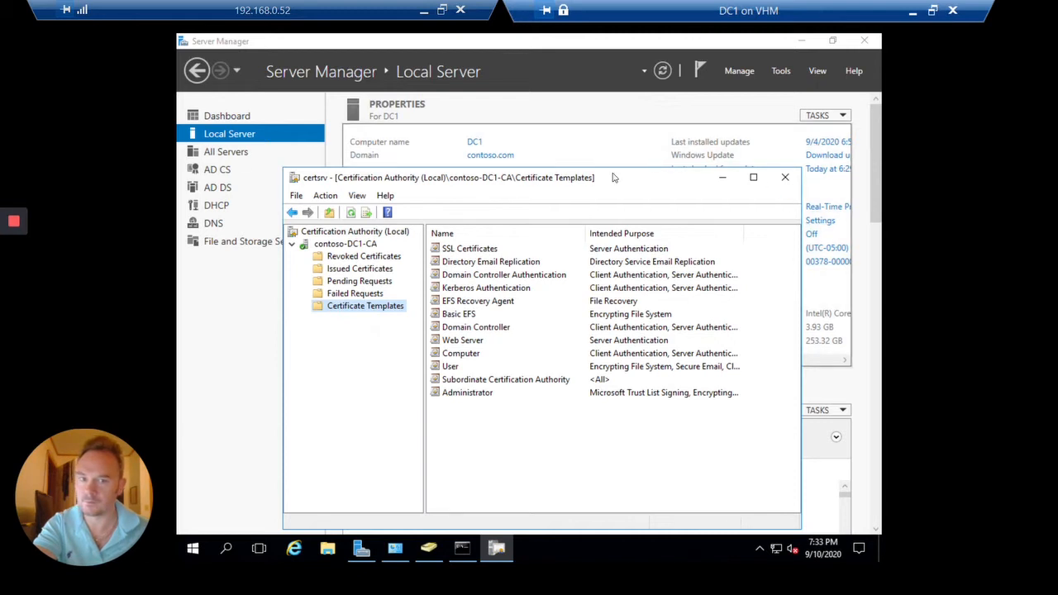
left_click_drag(614, 177, 596, 131)
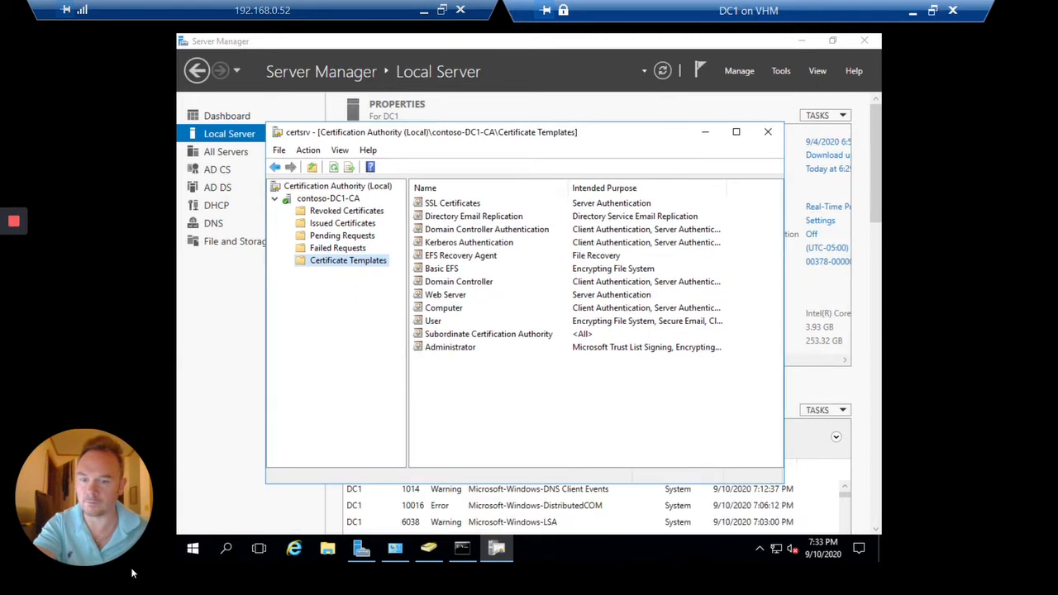
Launch a new management console by running mmc from the Run box
right_click(193, 548)
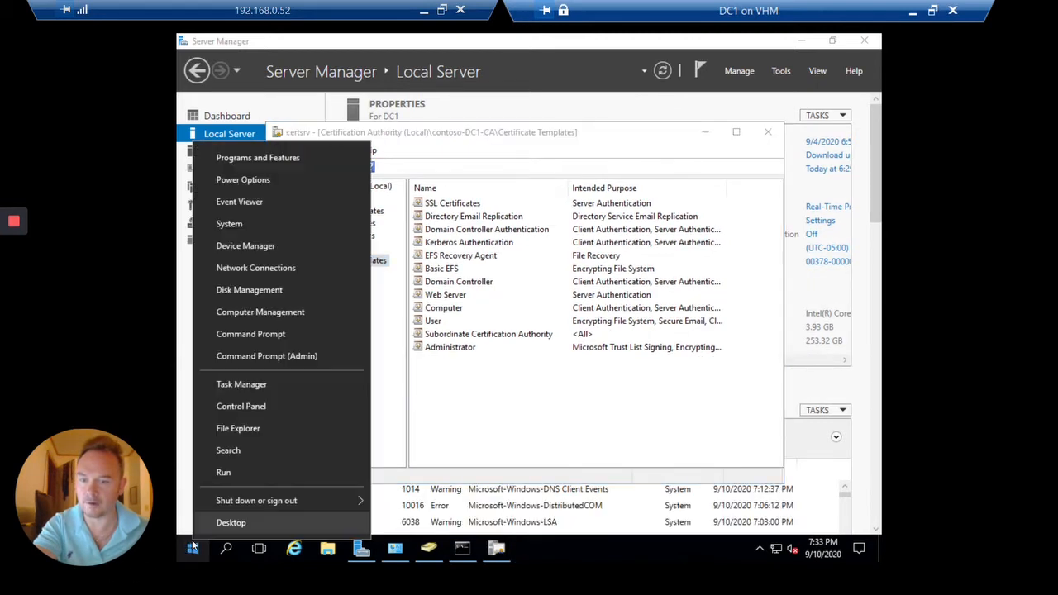
left_click(276, 468)
key("BackSpace")
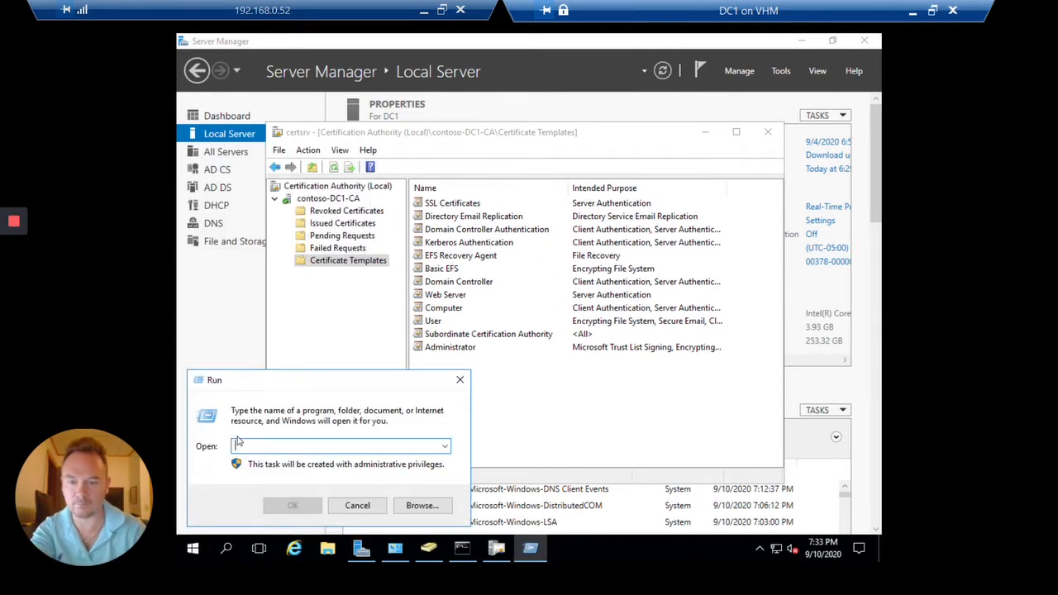
type("mmc")
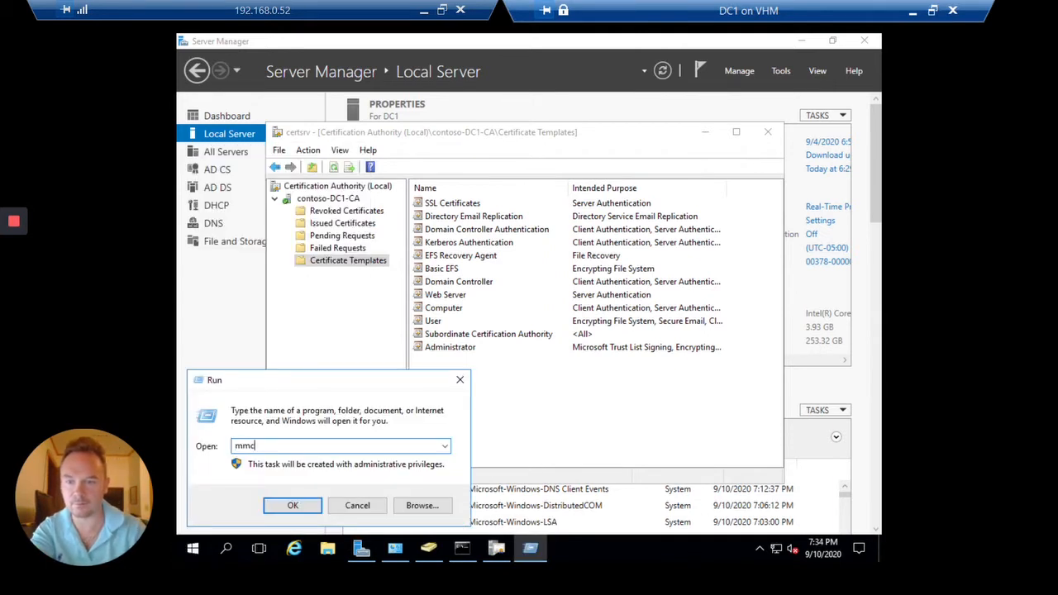
key("Return")
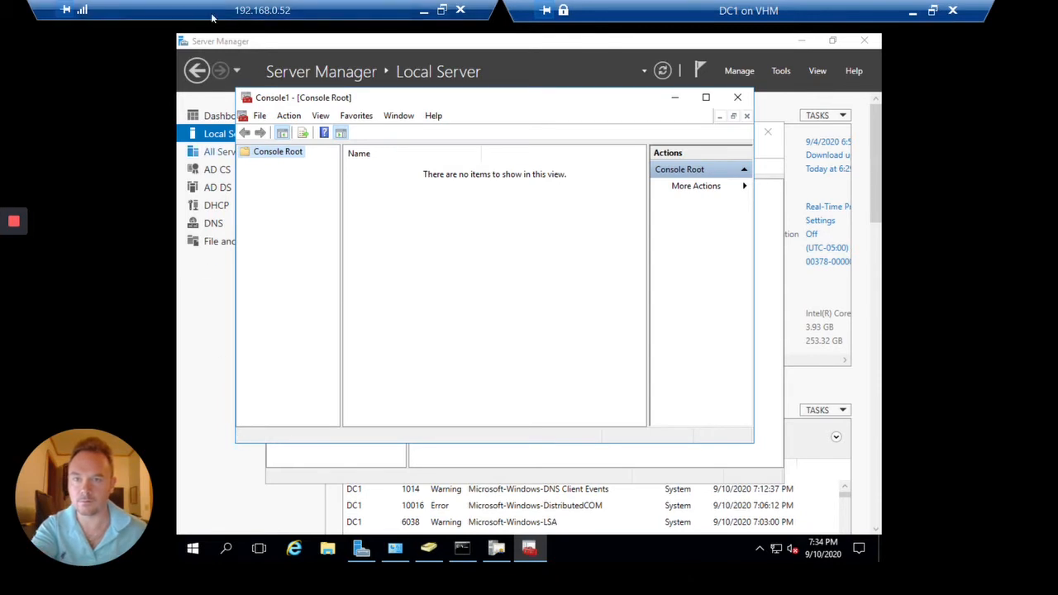
Add the Certificates snap-in for the computer account on the local computer
left_click(263, 115)
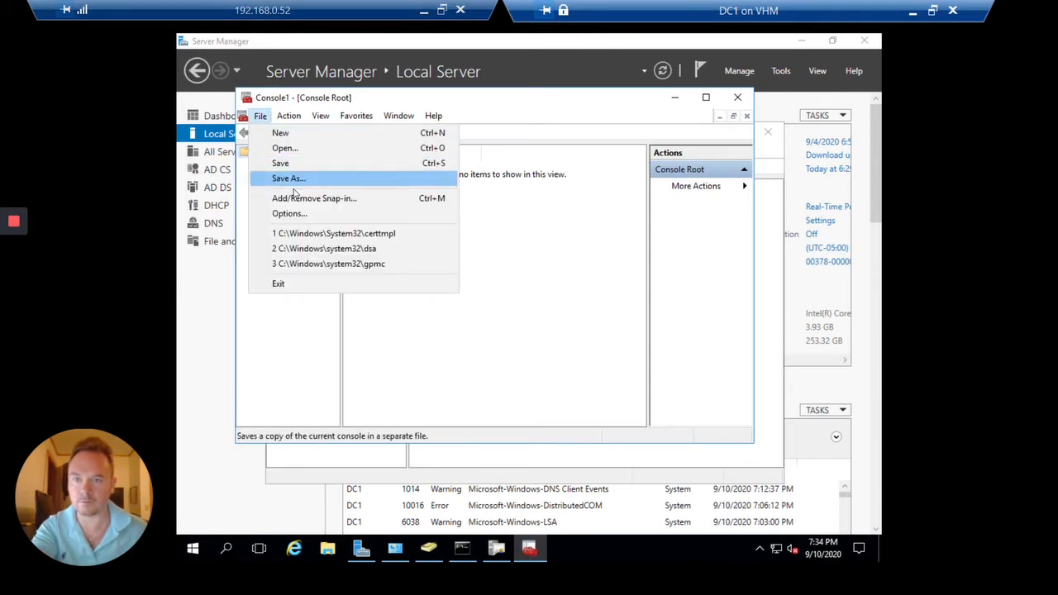
left_click(304, 200)
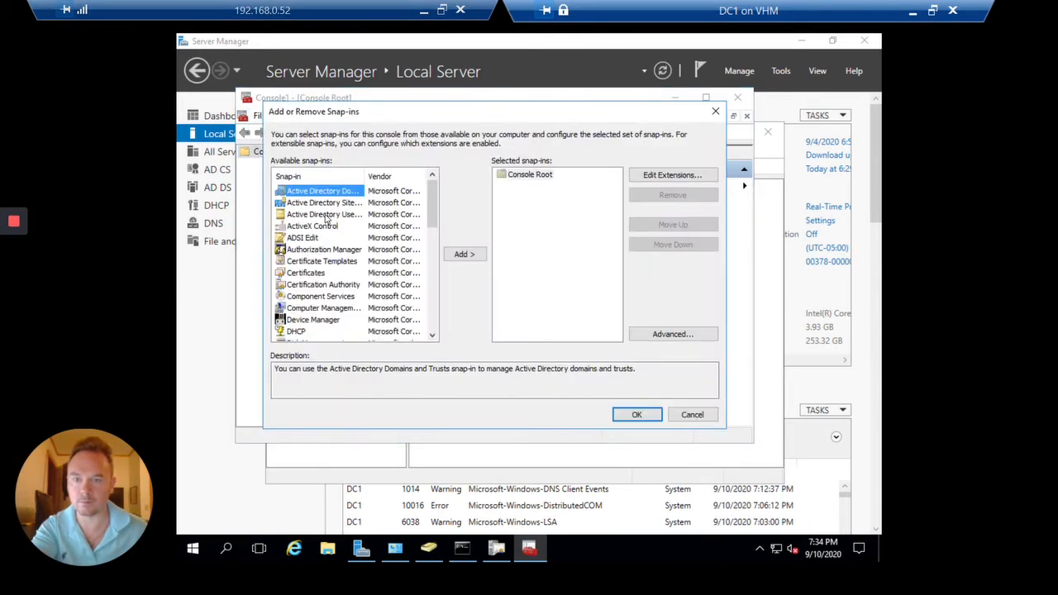
double_click(328, 274)
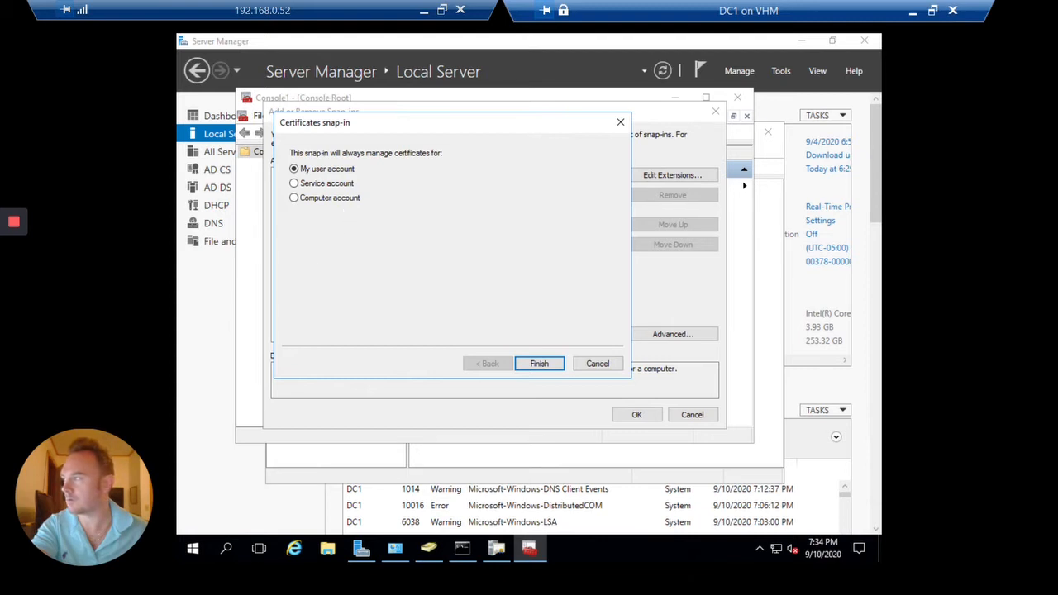
left_click(325, 201)
left_click(541, 365)
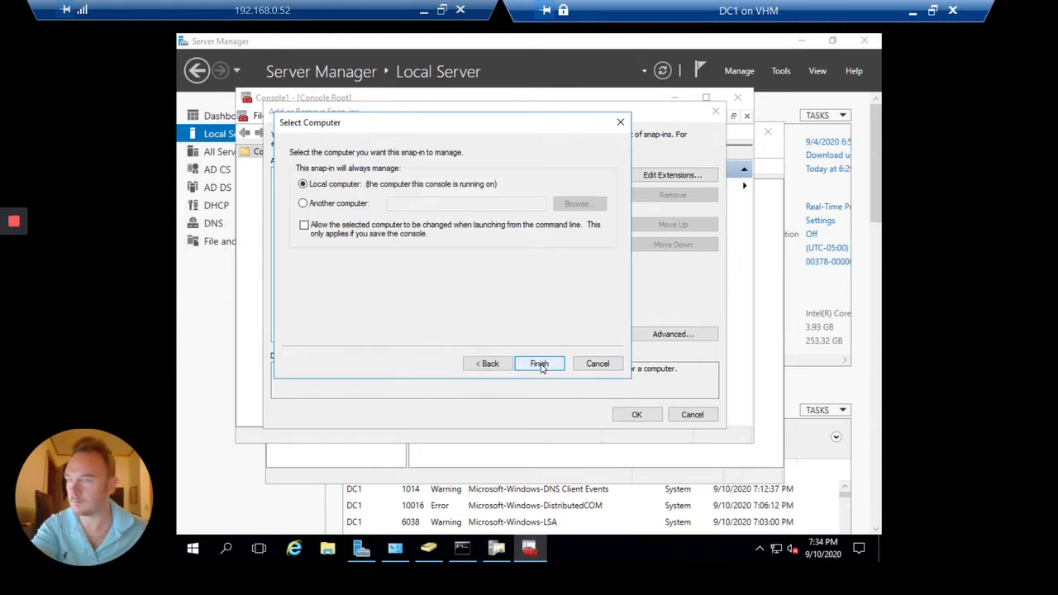
left_click(541, 364)
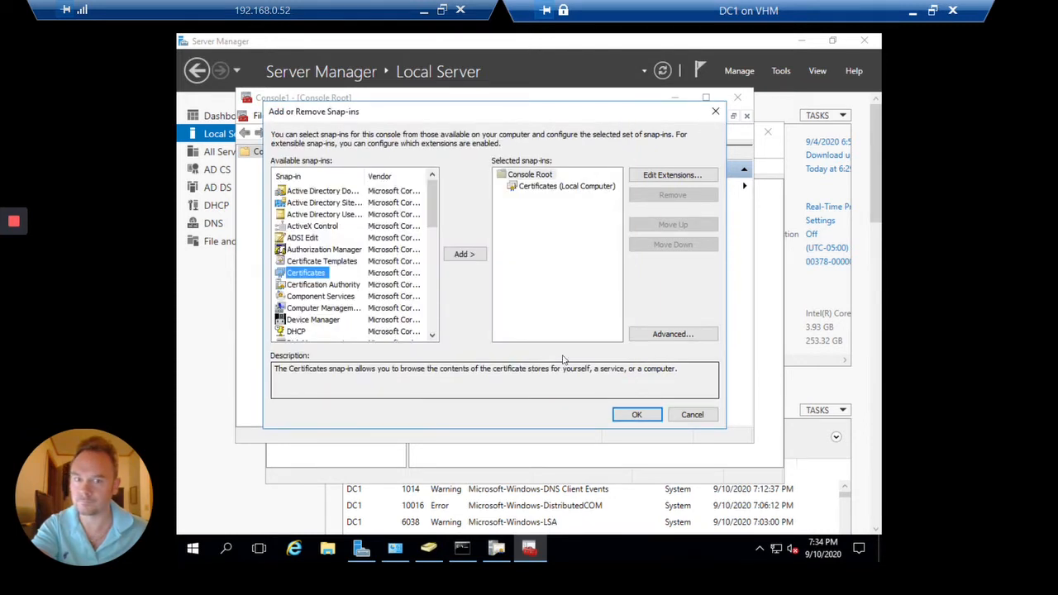
left_click(638, 414)
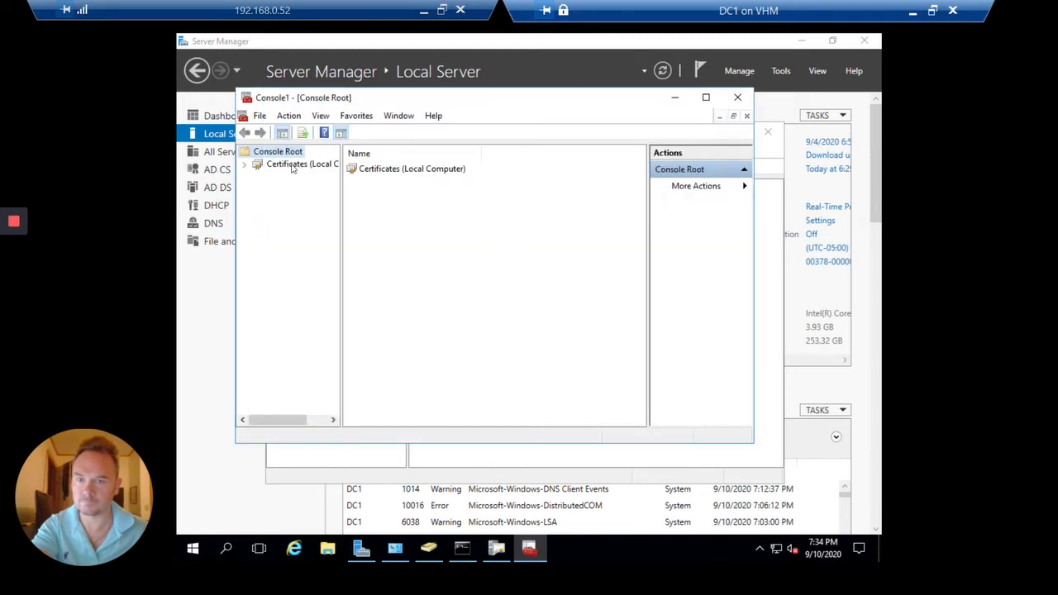
Expand Certificates (Local Computer) > Personal > Certificates, cancelling an accidentally started import
left_click(245, 165)
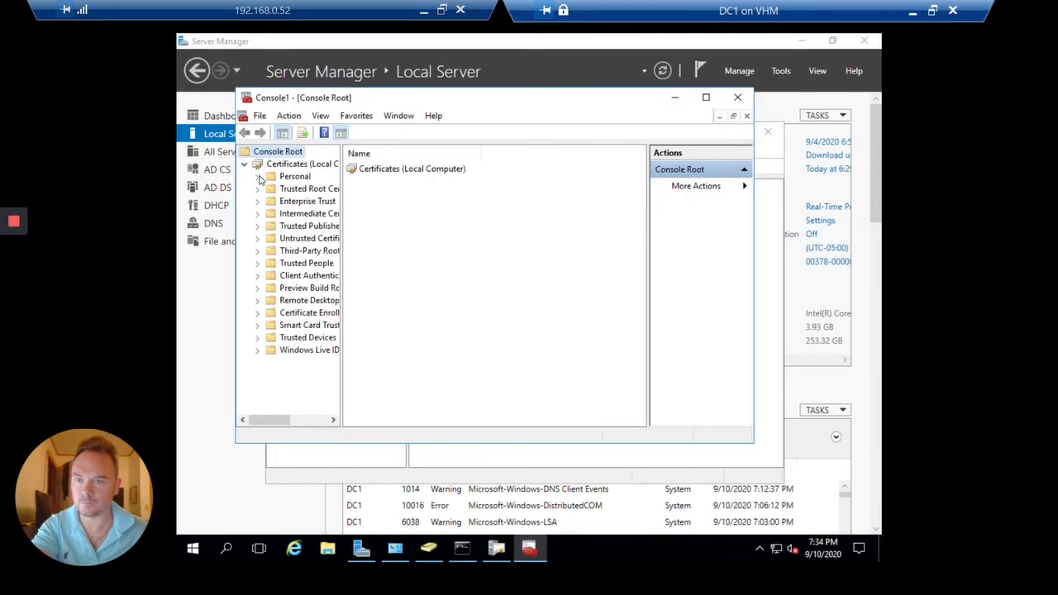
left_click(257, 177)
left_click(312, 190)
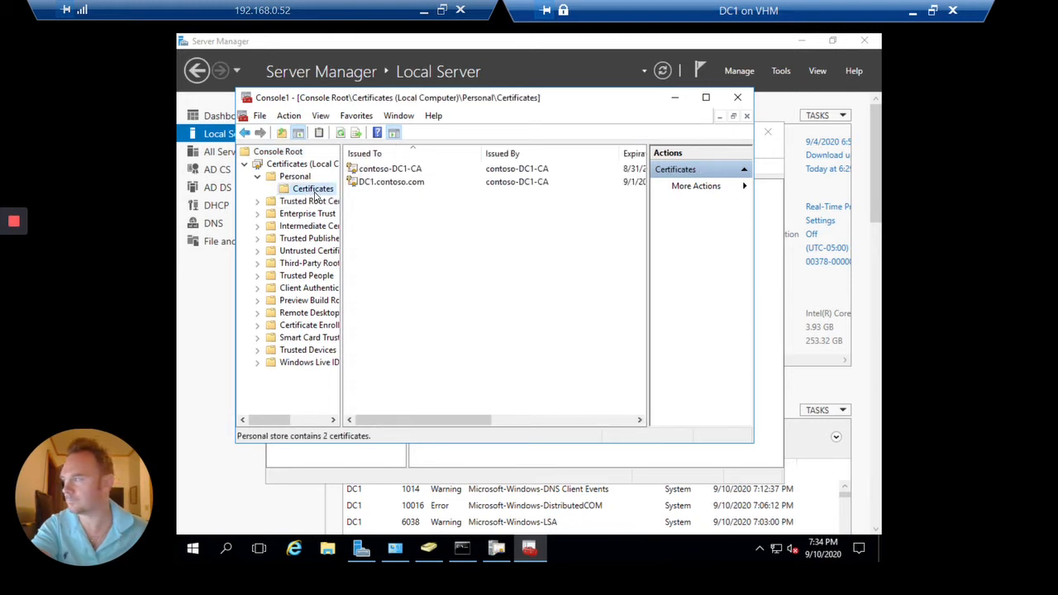
right_click(314, 195)
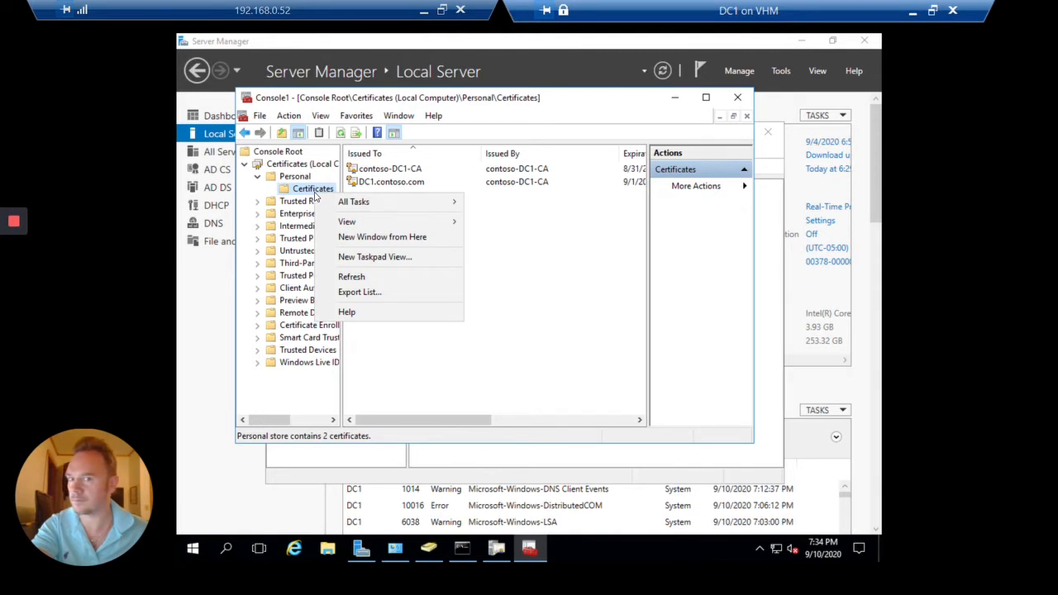
mouse_move(422, 204)
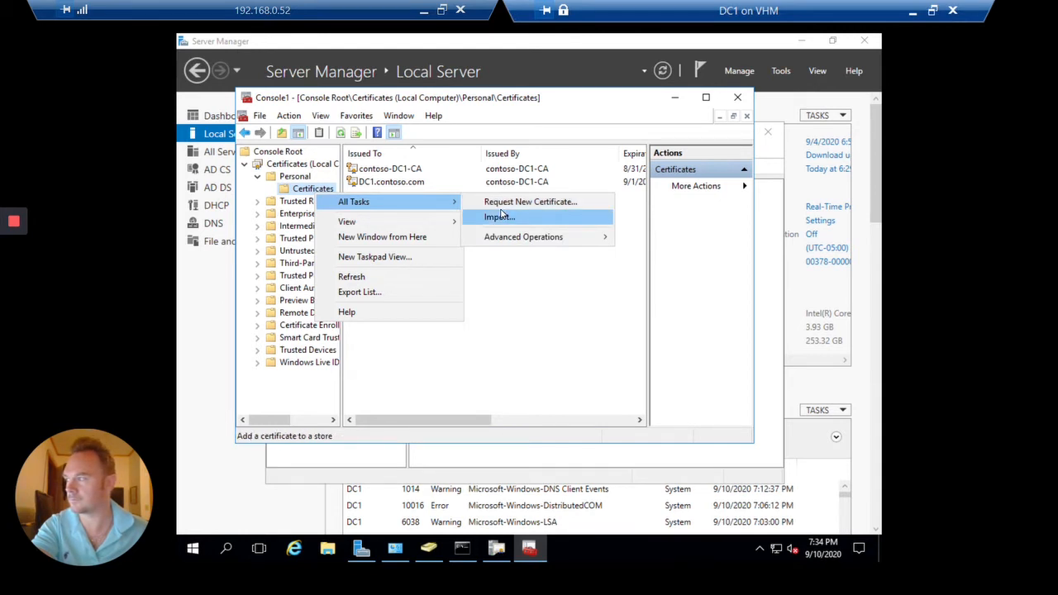
left_click(500, 216)
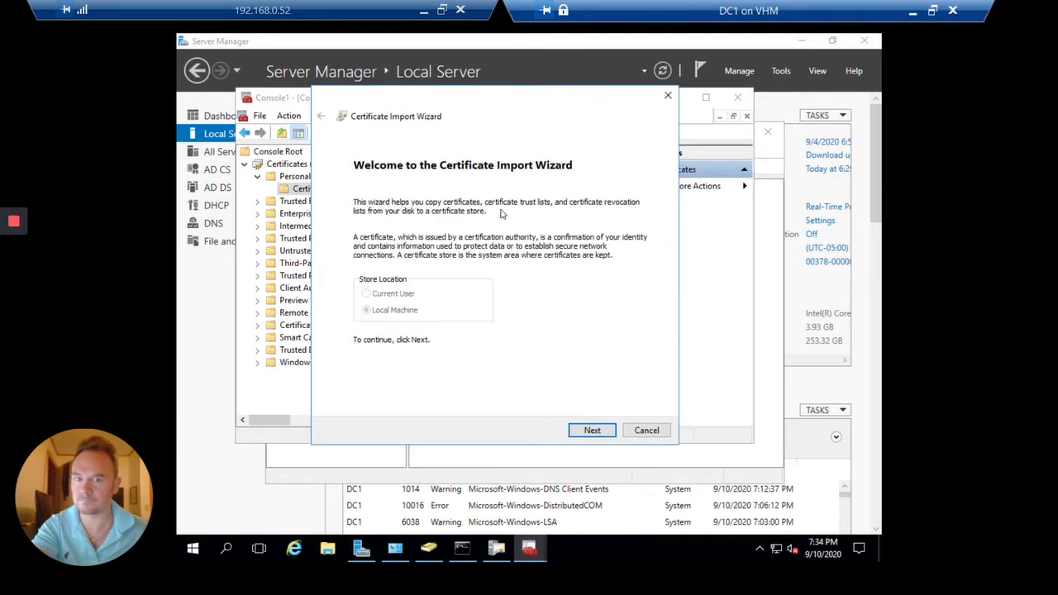
left_click(647, 430)
Request a new certificate for the Personal store and pass the wizard's introduction page
right_click(315, 193)
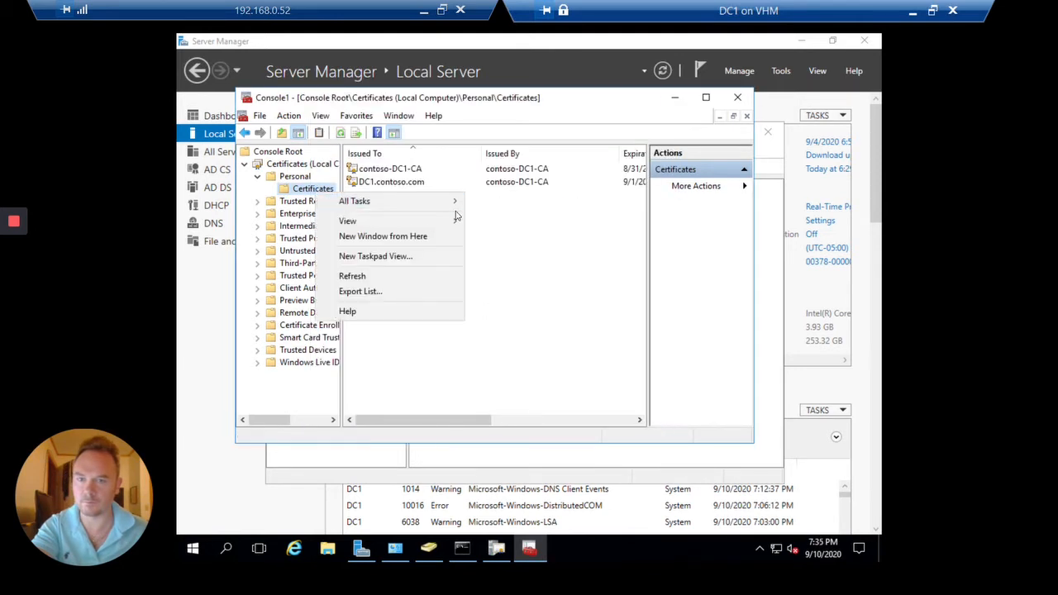
mouse_move(456, 209)
left_click(531, 201)
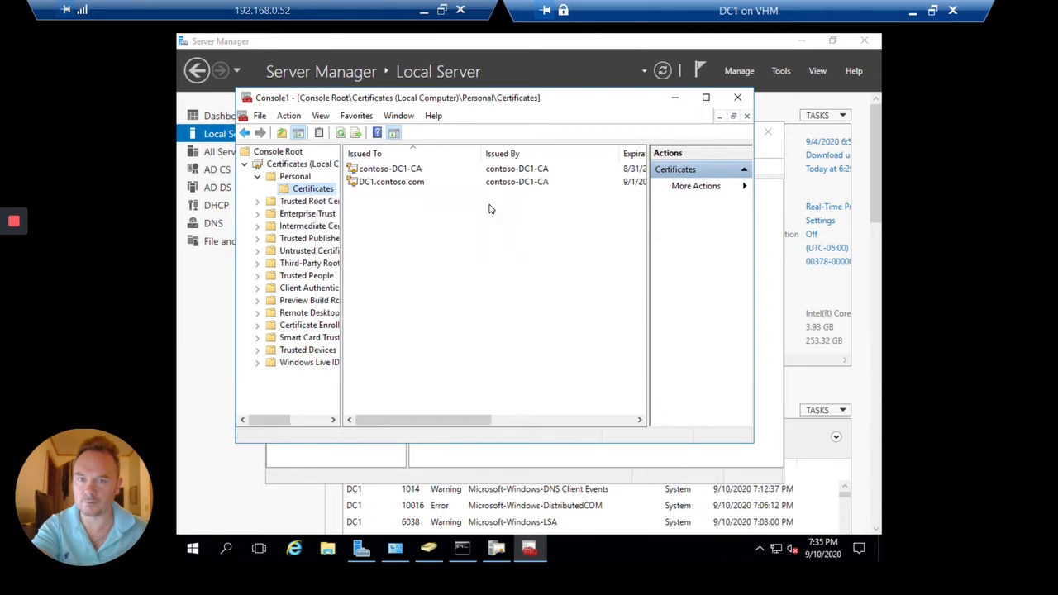
left_click(625, 412)
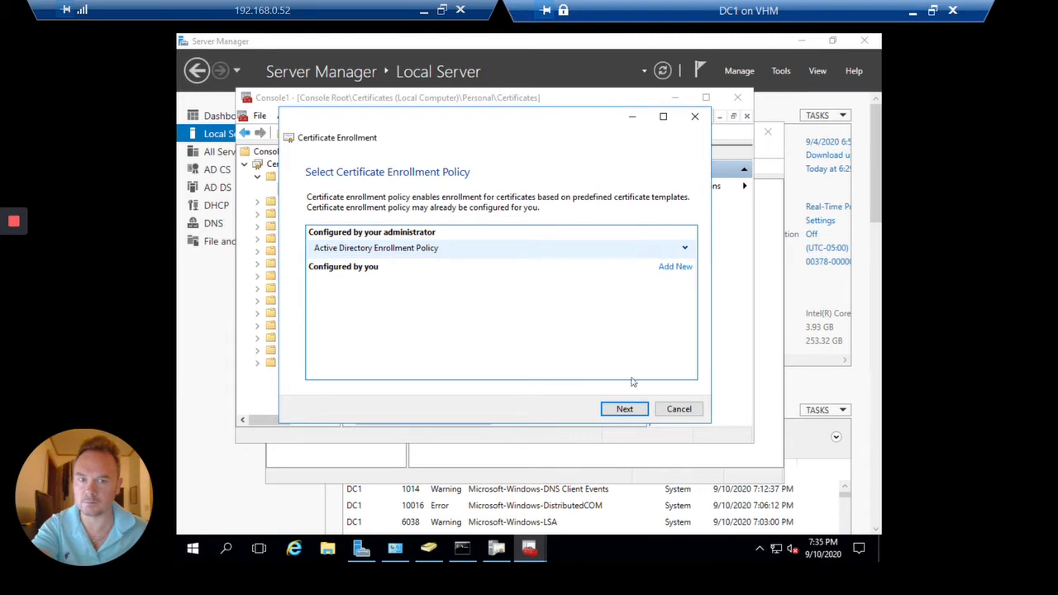
Proceed with Active Directory Enrollment Policy and open the required settings for SSL Certificates
left_click(624, 409)
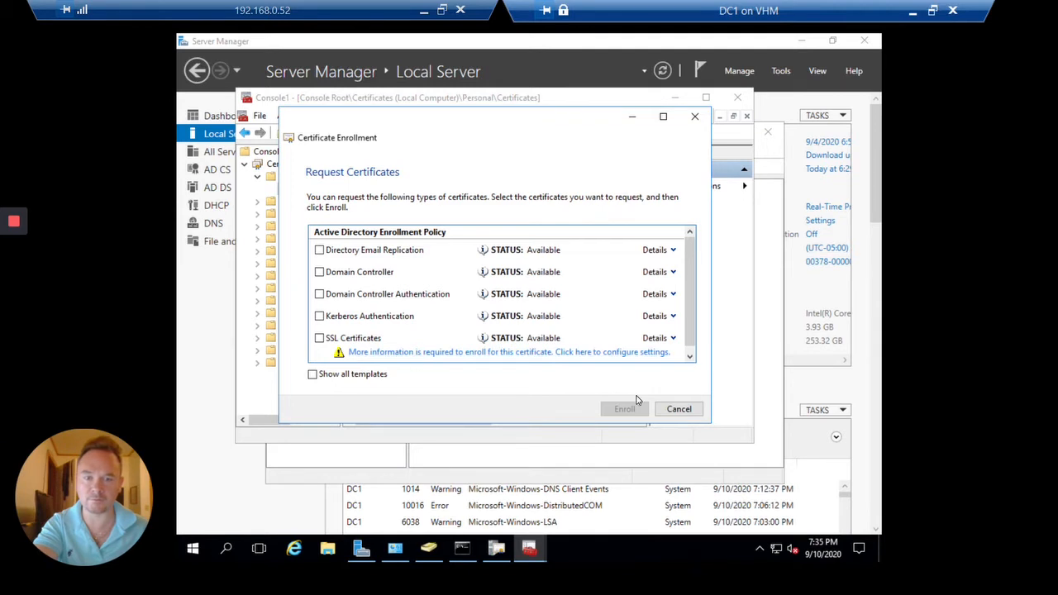
left_click(622, 353)
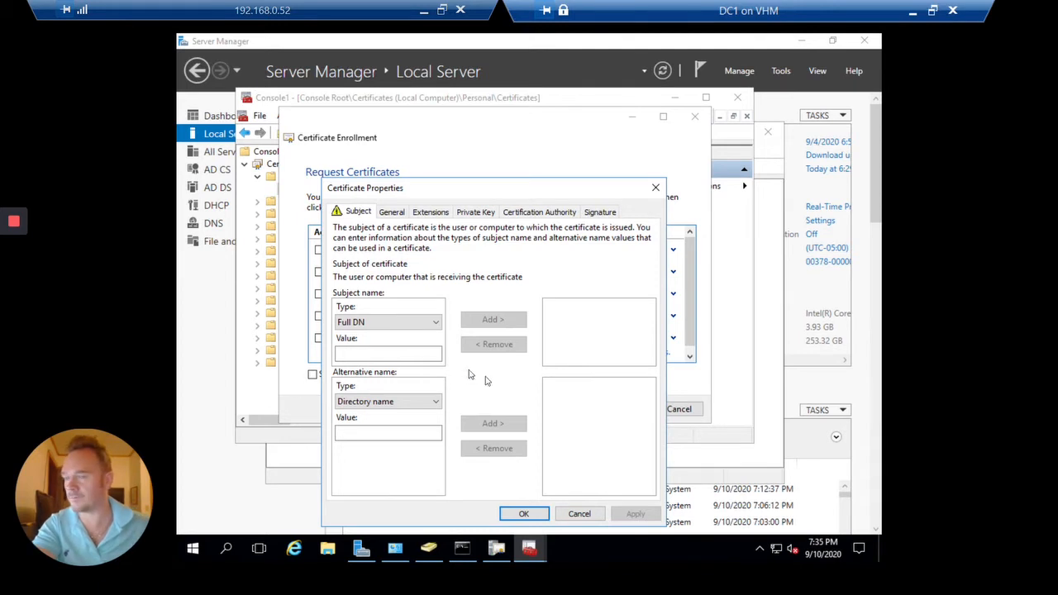
Add the Common name adfs.ad.contoso.com to the certificate request's subject
left_click(360, 353)
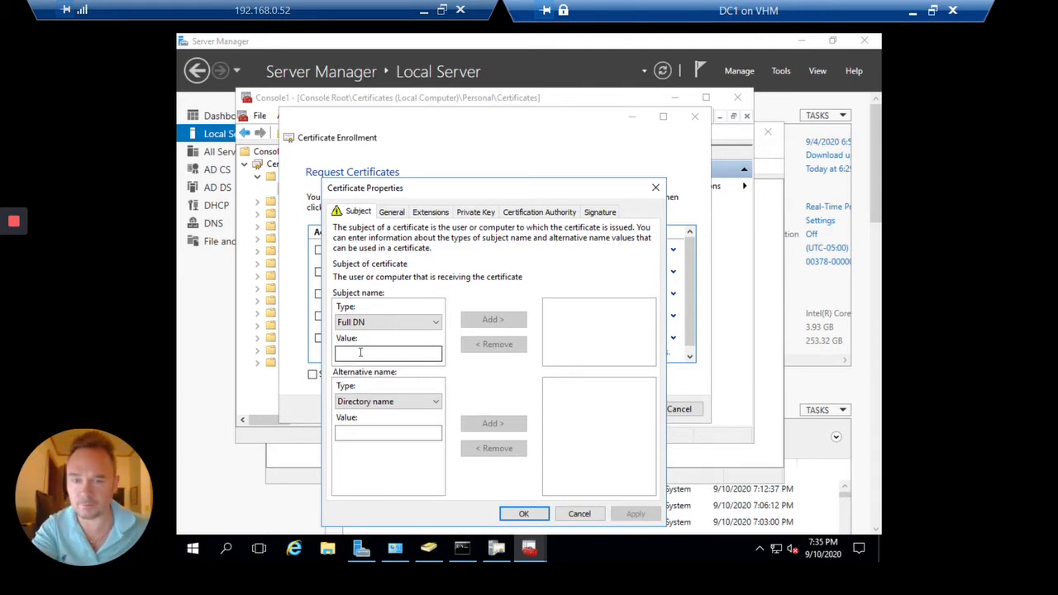
left_click(409, 324)
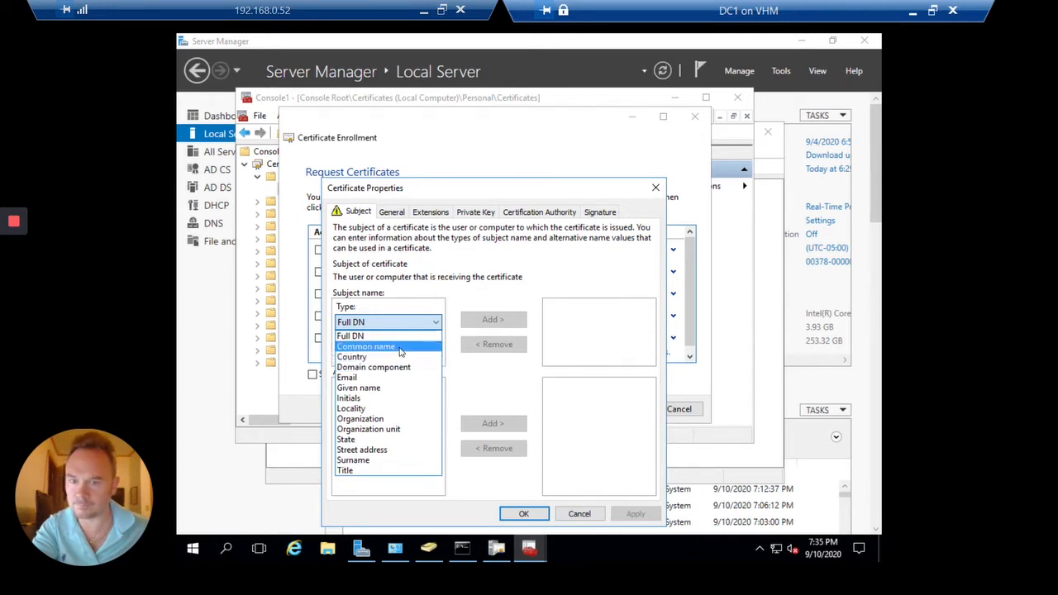
left_click(399, 347)
left_click(400, 354)
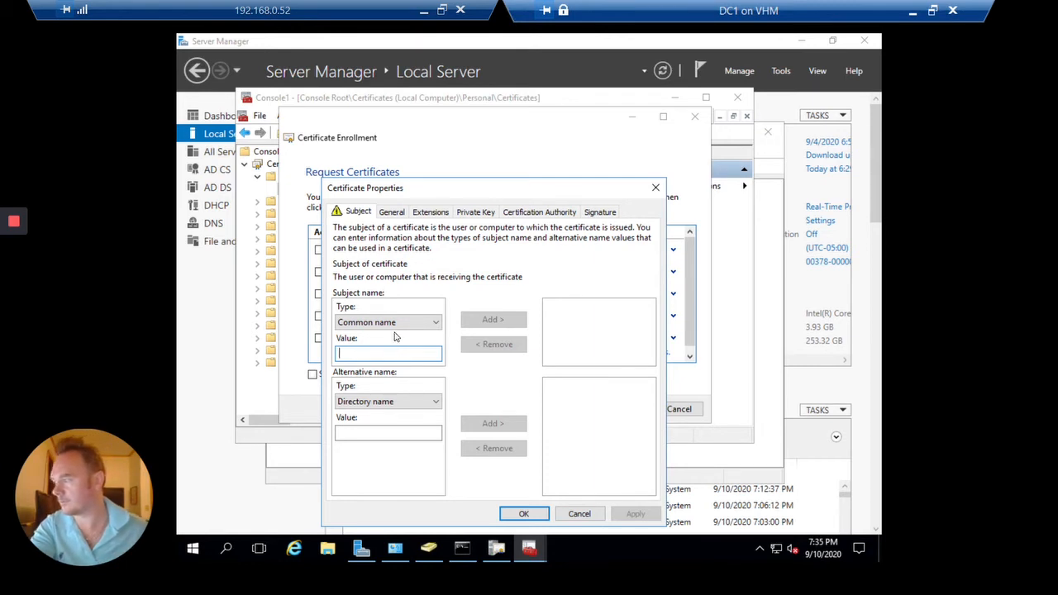
type("adfs")
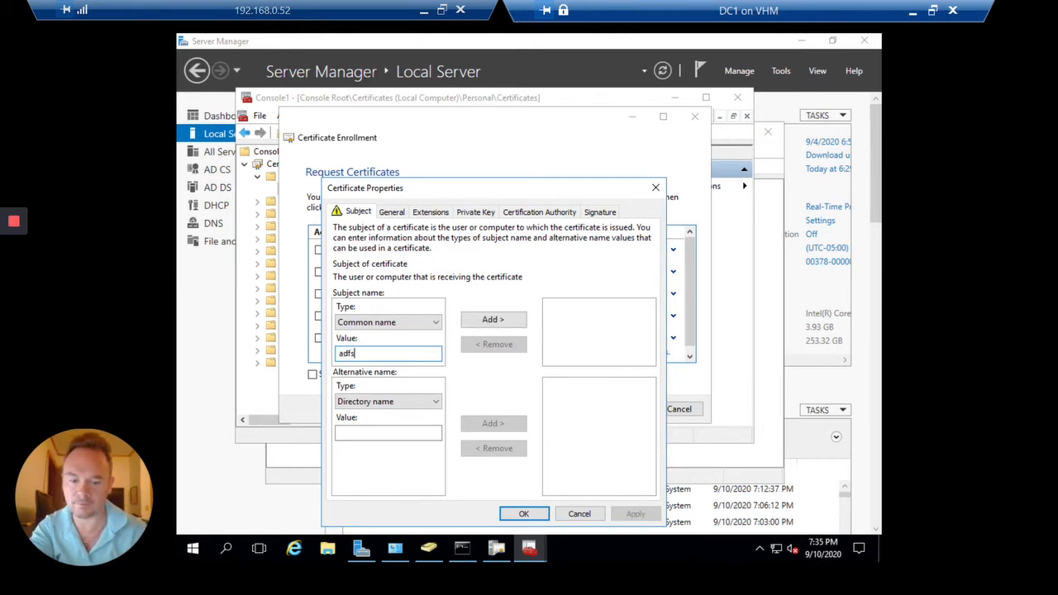
type(".")
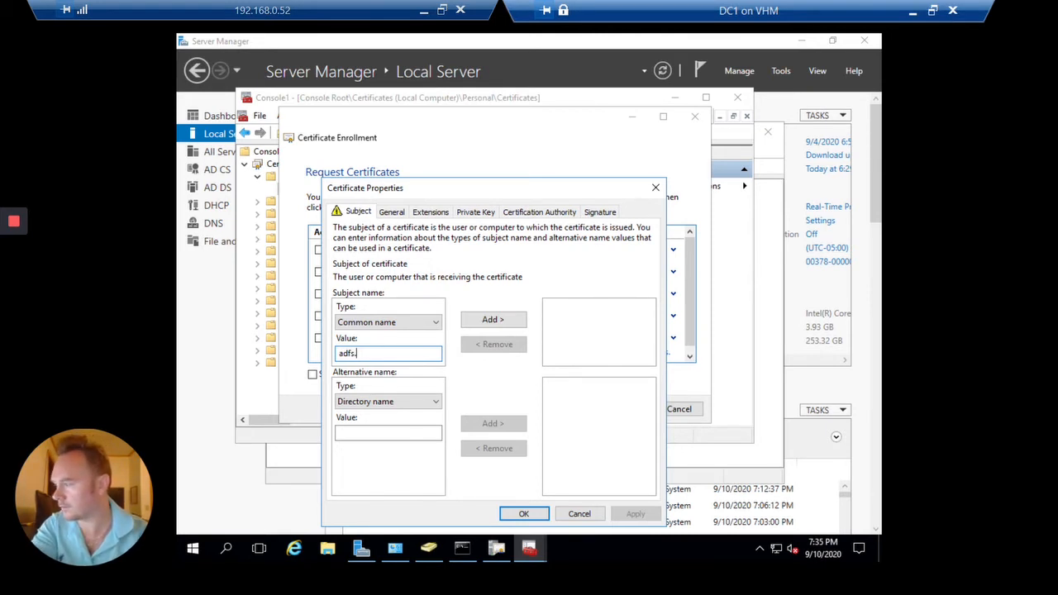
type("ad")
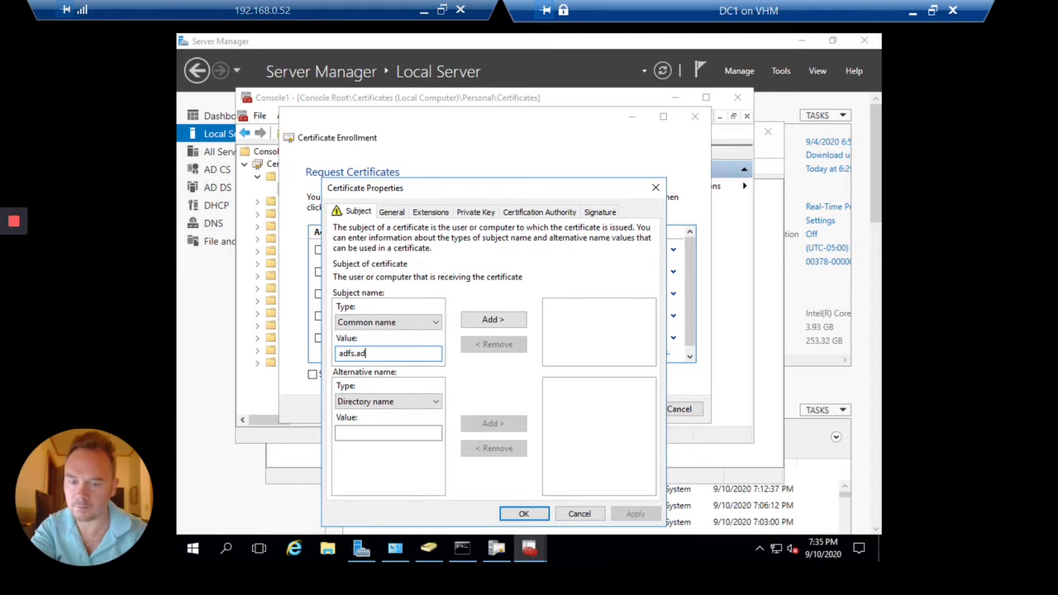
type(".")
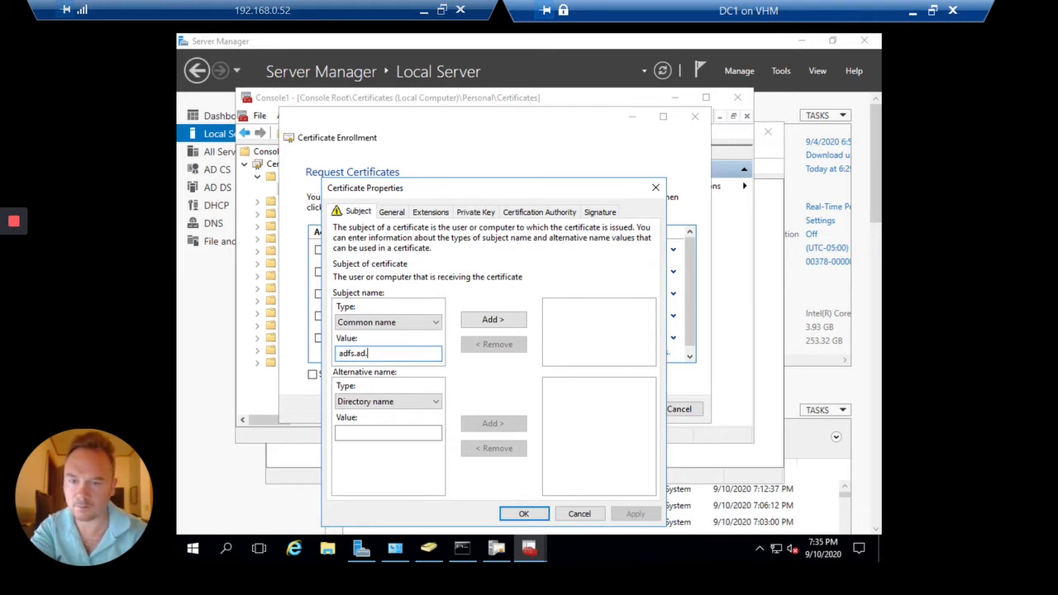
type("contoso.co")
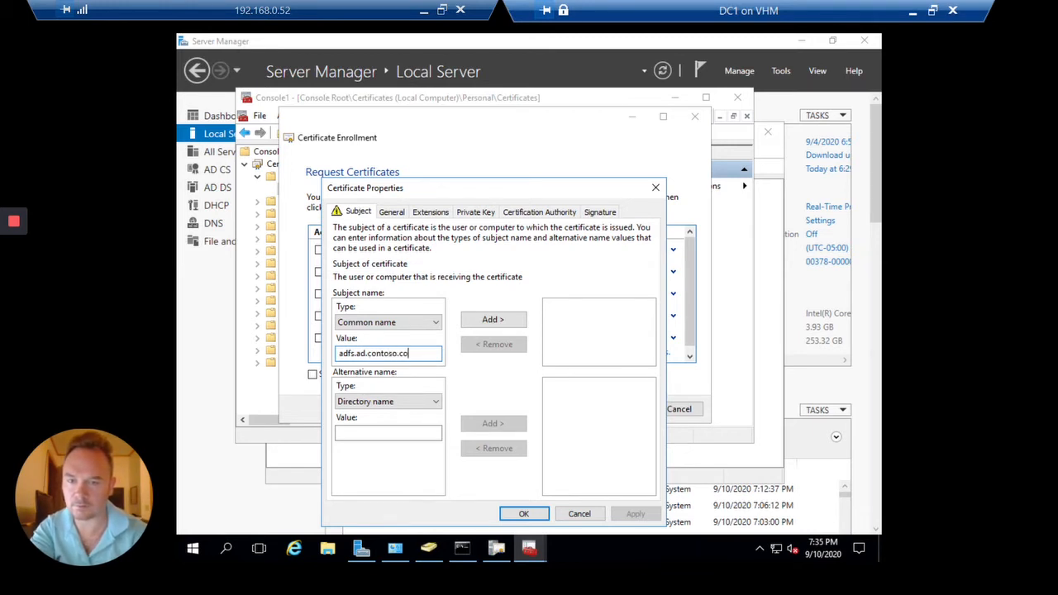
type("m")
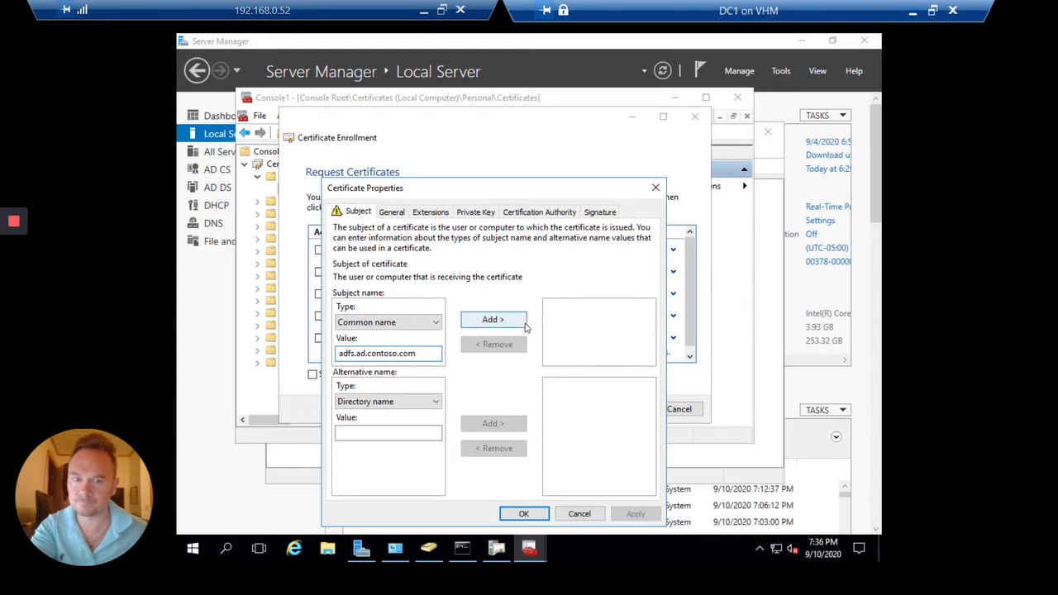
left_click(513, 323)
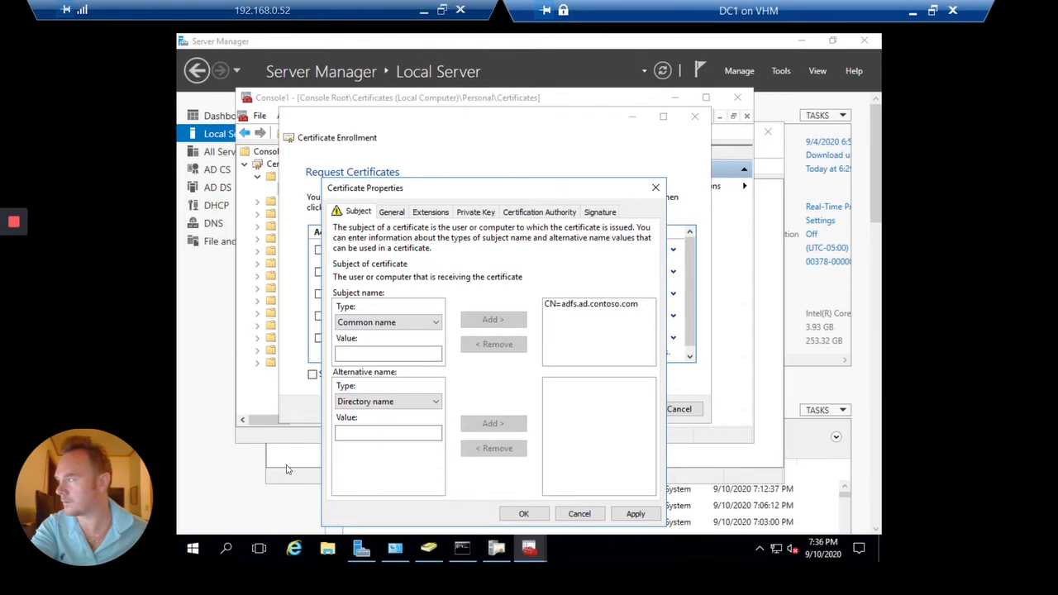
Add adfs.ad.contoso.com as a DNS alternative name
left_click(416, 404)
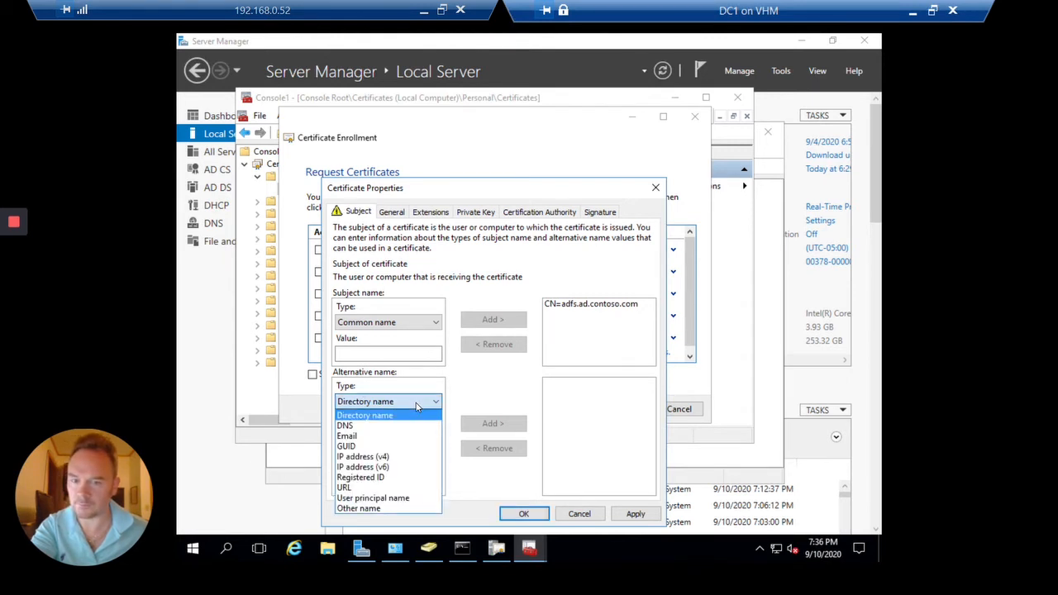
left_click(366, 426)
left_click(366, 431)
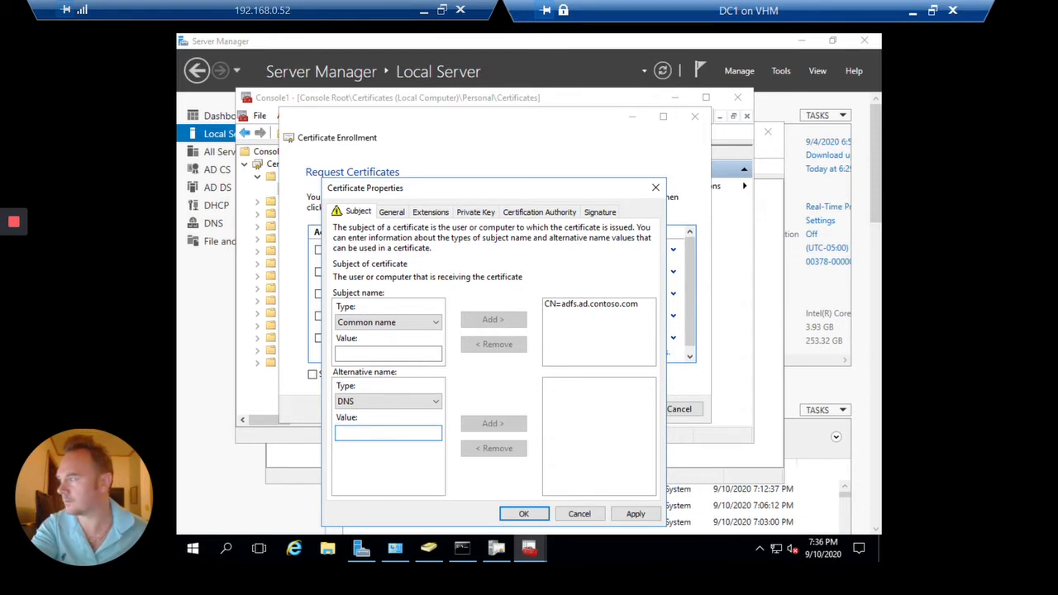
type("ent")
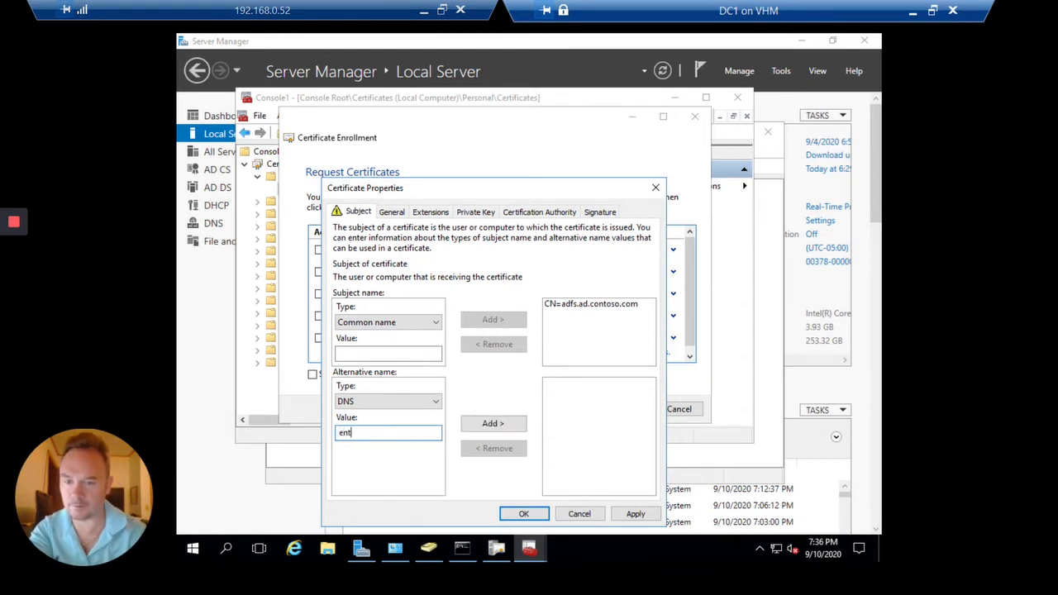
type("erprise")
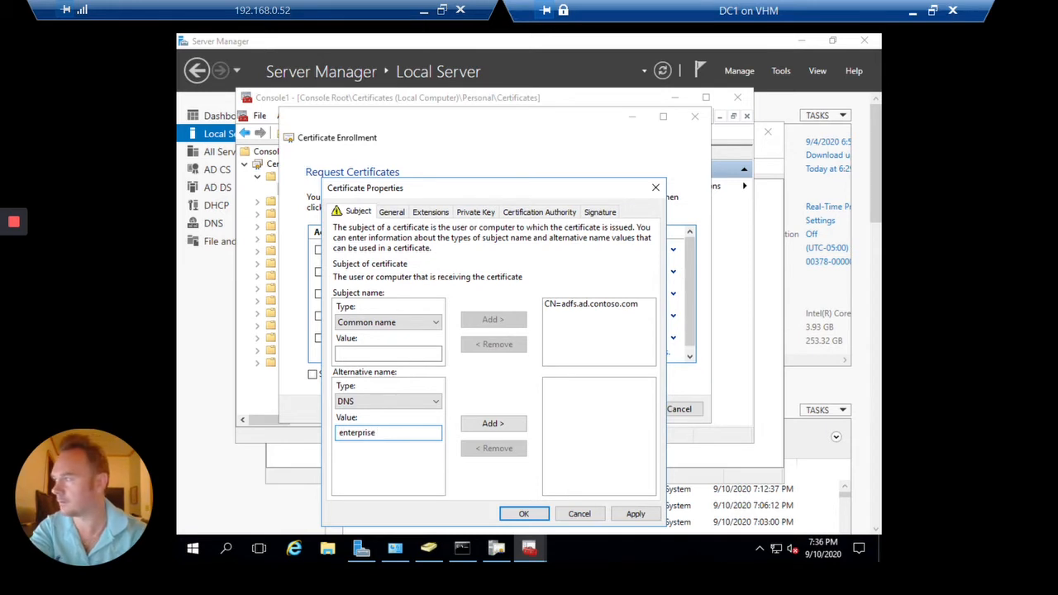
type("re")
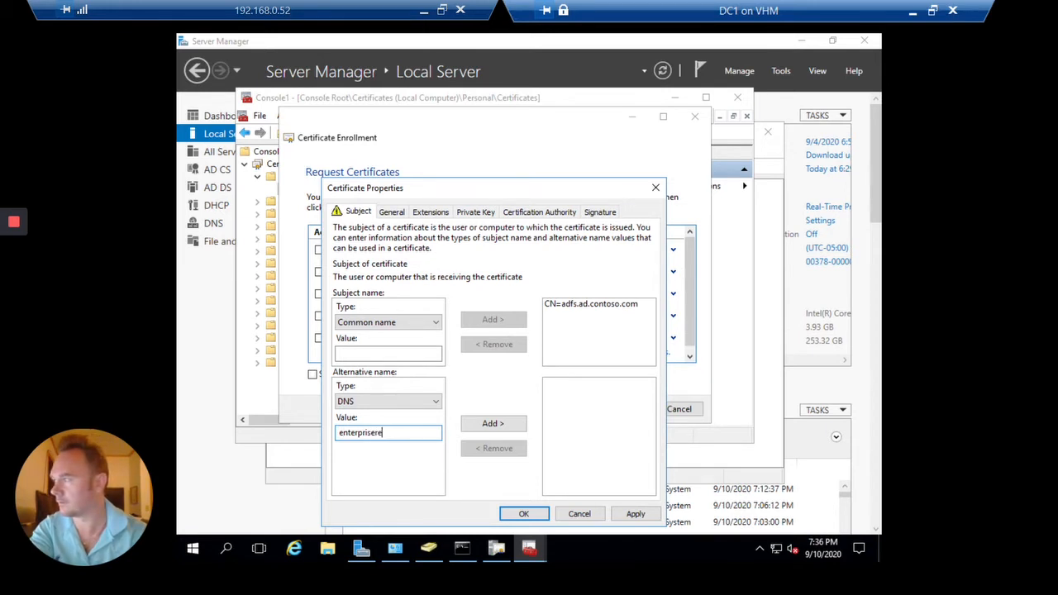
type("gistration")
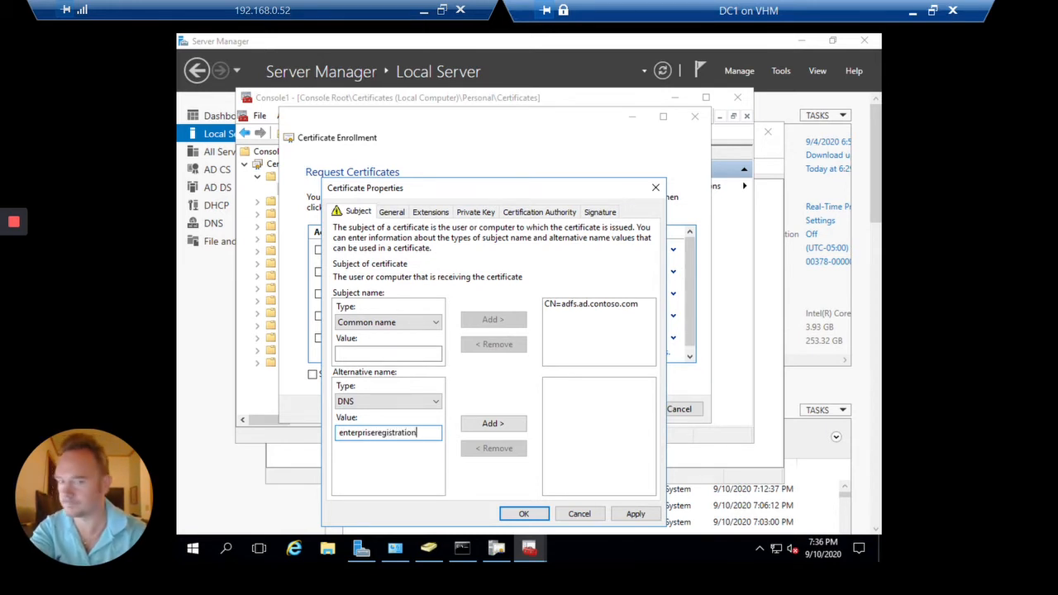
key("BackSpace")
key("BackSpace")
key("BackSpace")
key("BackSpace")
key("BackSpace")
key("BackSpace")
key("BackSpace")
key("BackSpace")
key("BackSpace")
key("BackSpace")
key("BackSpace")
key("BackSpace")
key("BackSpace")
key("BackSpace")
key("BackSpace")
key("BackSpace")
key("BackSpace")
key("BackSpace")
key("BackSpace")
key("BackSpace")
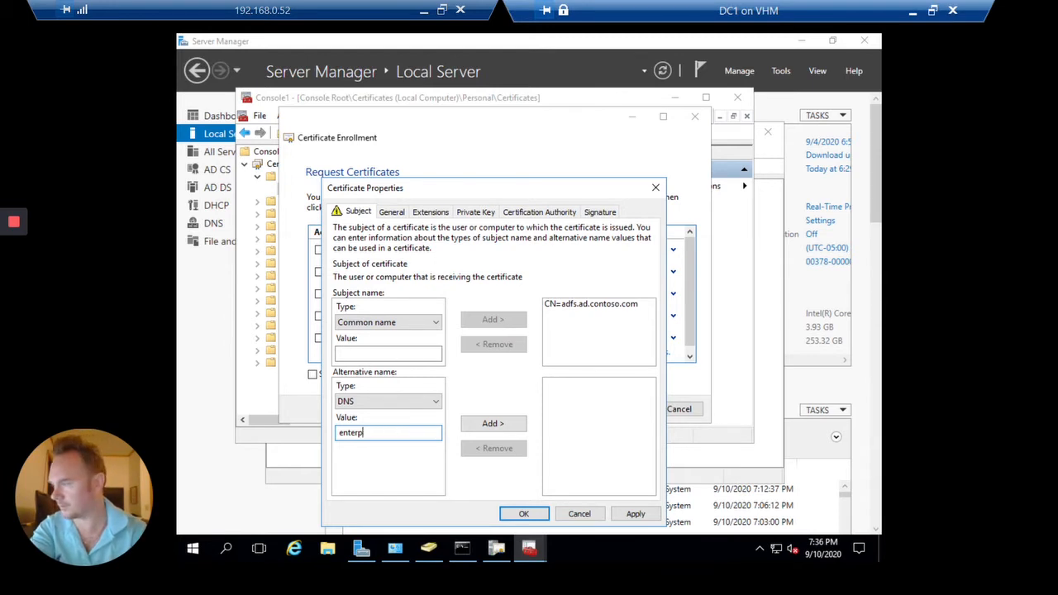
type("ad")
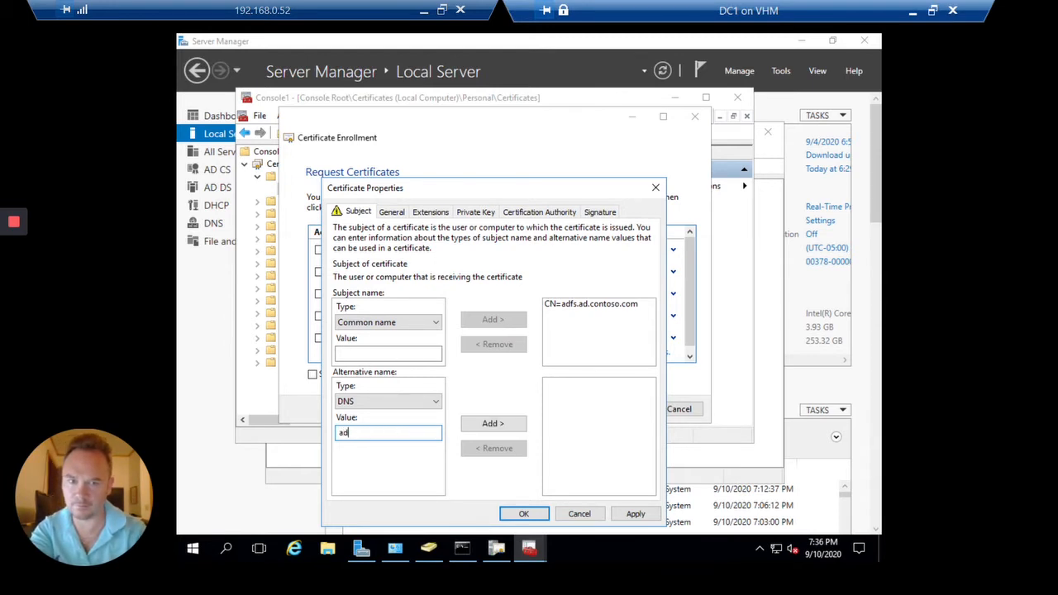
type("fs.ad.co")
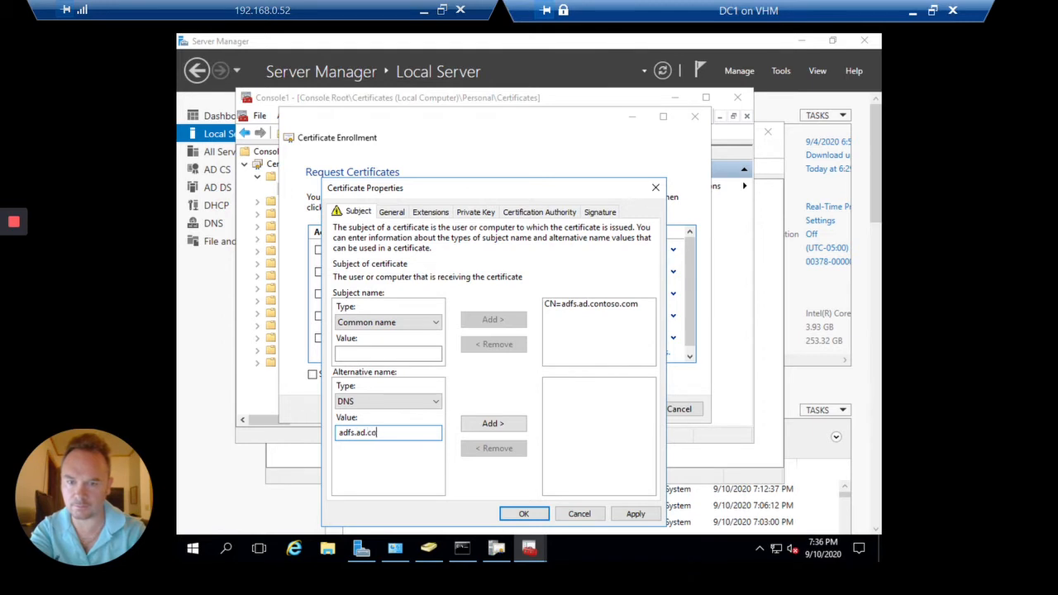
type("ntoso.com")
key("Tab")
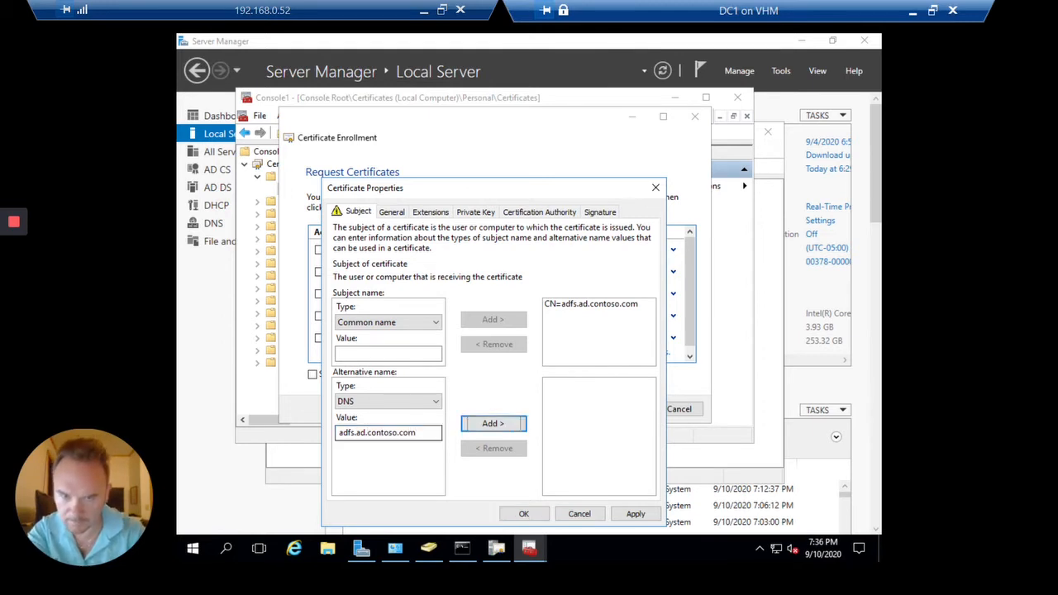
key("Return")
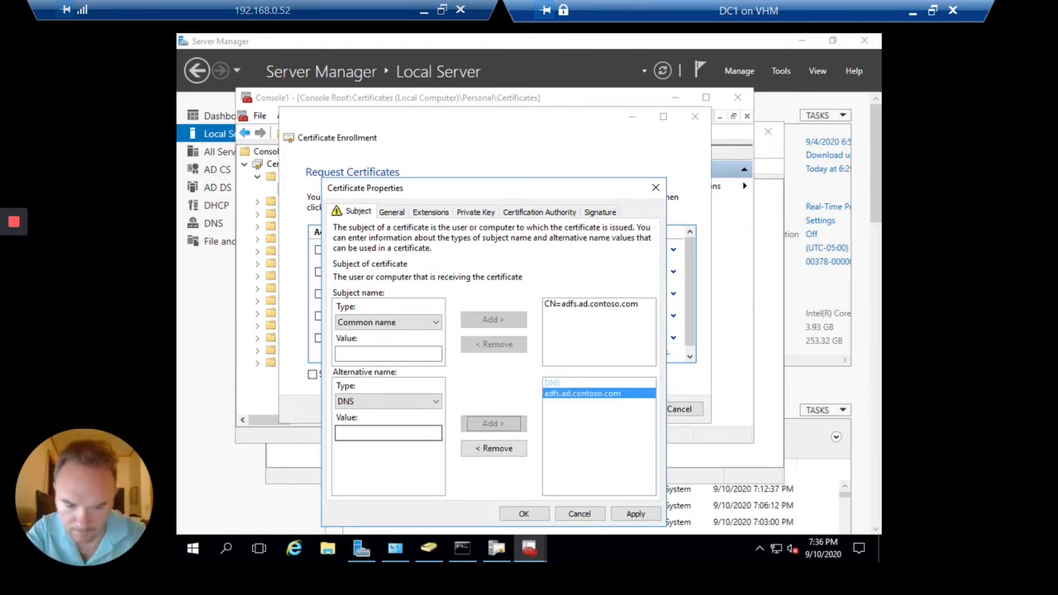
Add enterpriseregistration.ad.contoso.com as a second DNS alternative name and apply the properties
left_click(389, 433)
type("e")
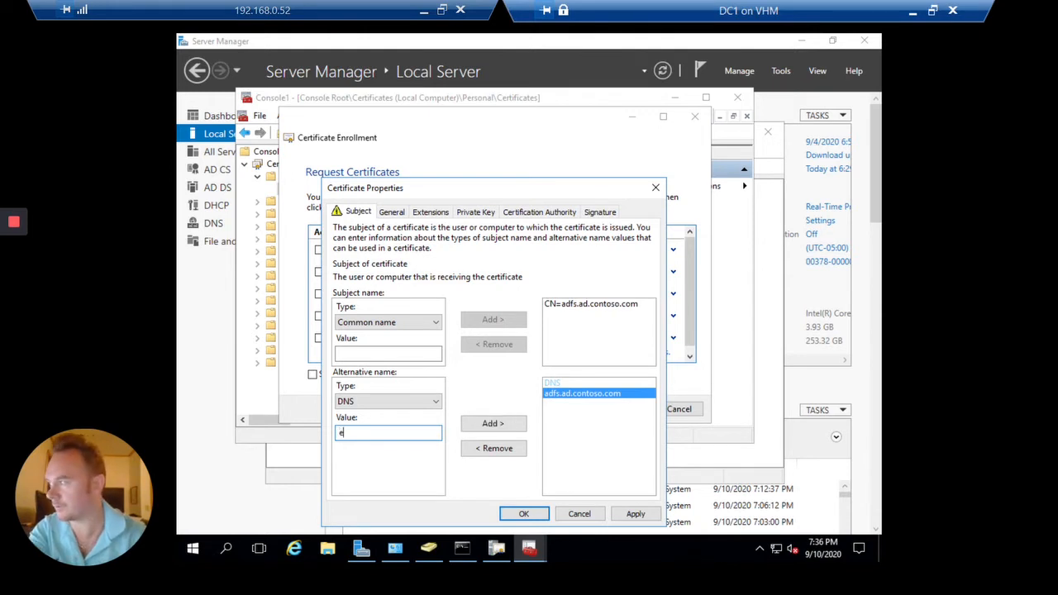
type("nterpriseregistration")
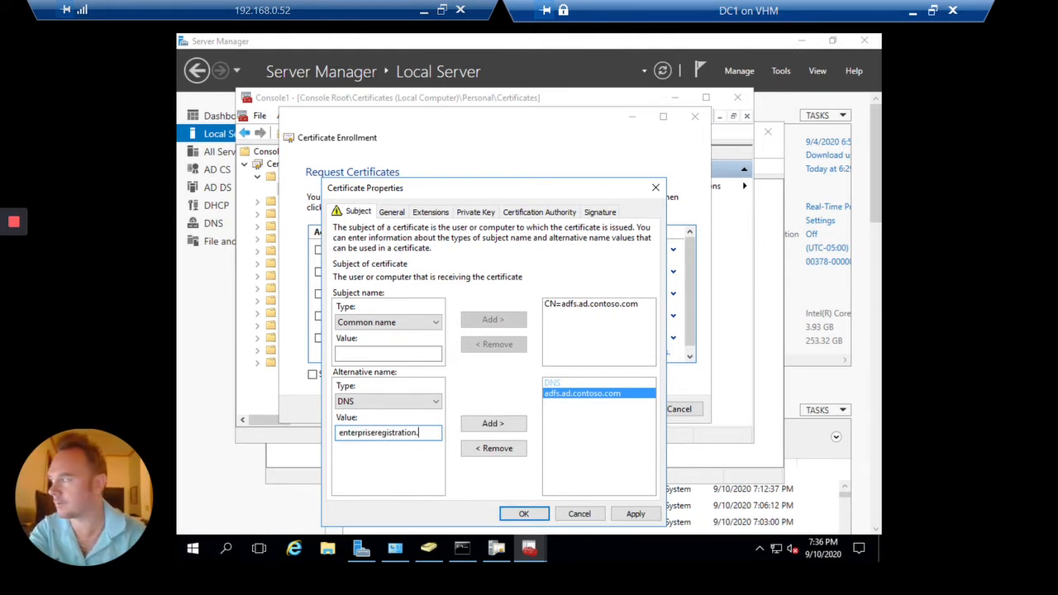
type(".ad.contoso.com")
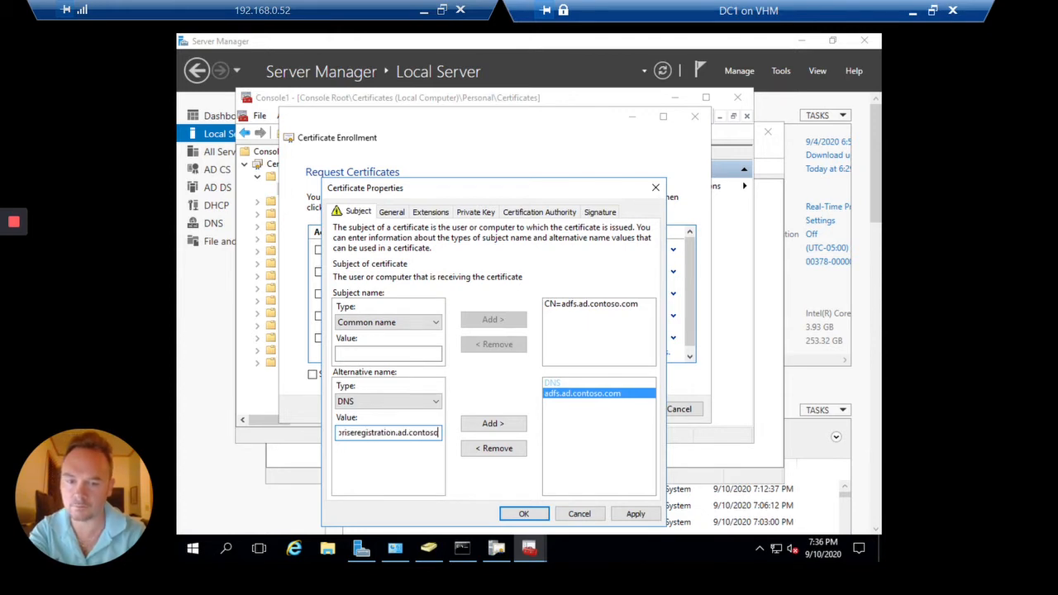
key("Tab")
key("Return")
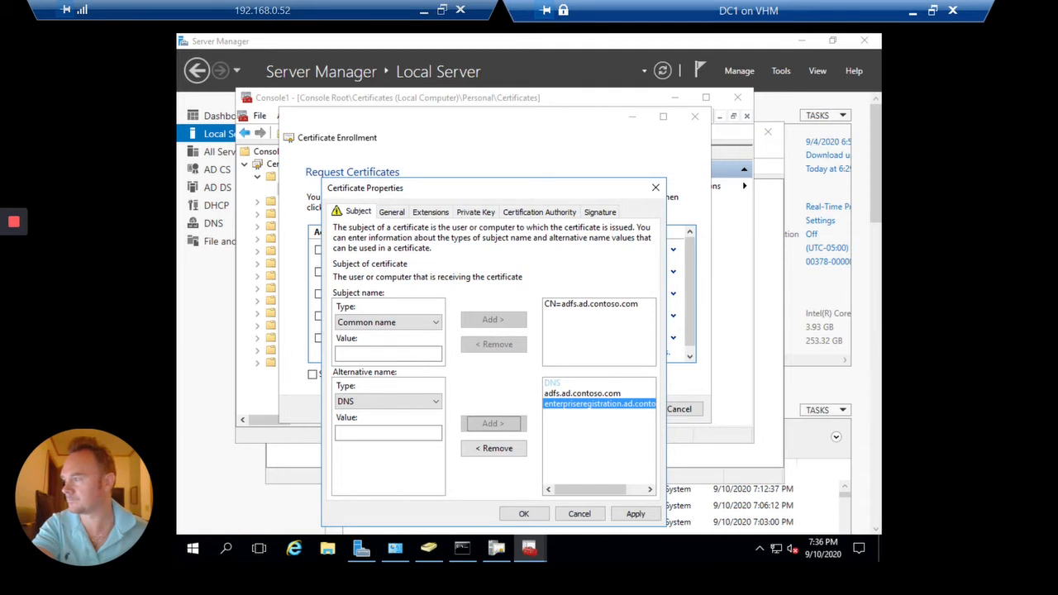
left_click(635, 515)
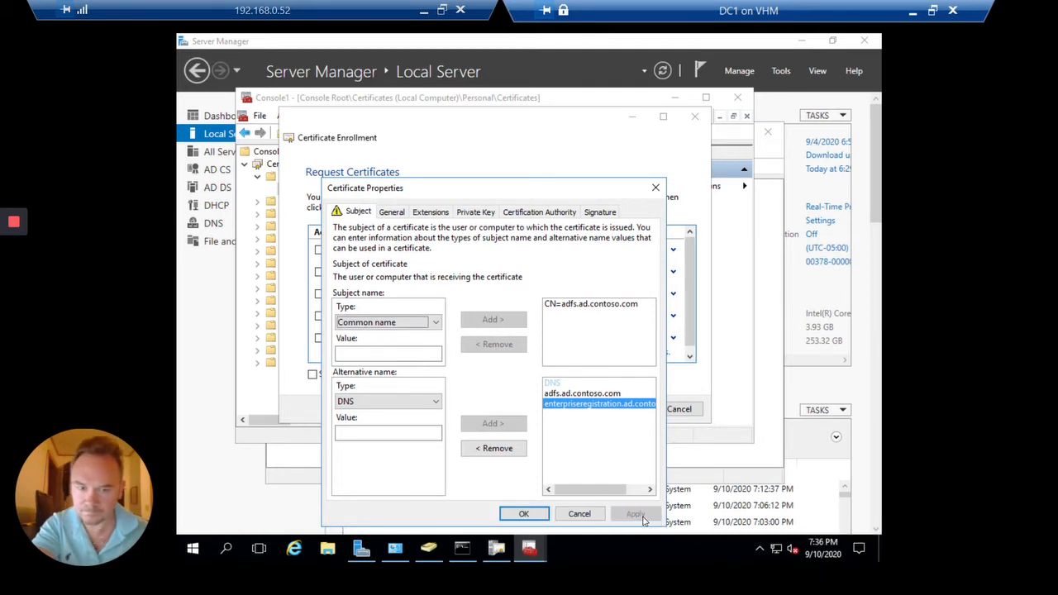
Enroll the SSL Certificates template and finish once enrollment succeeds
left_click(525, 515)
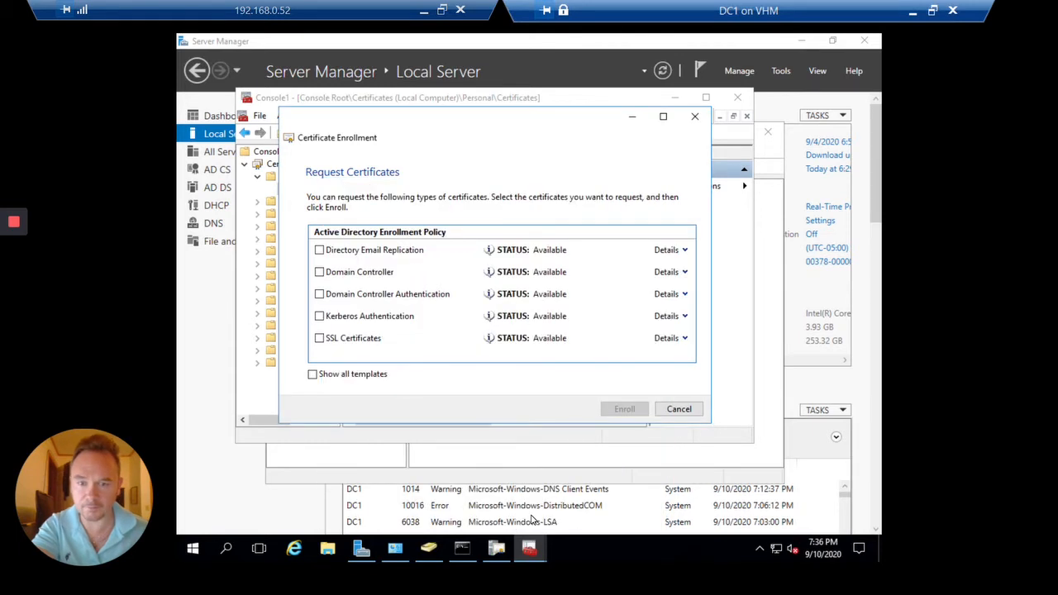
left_click(319, 338)
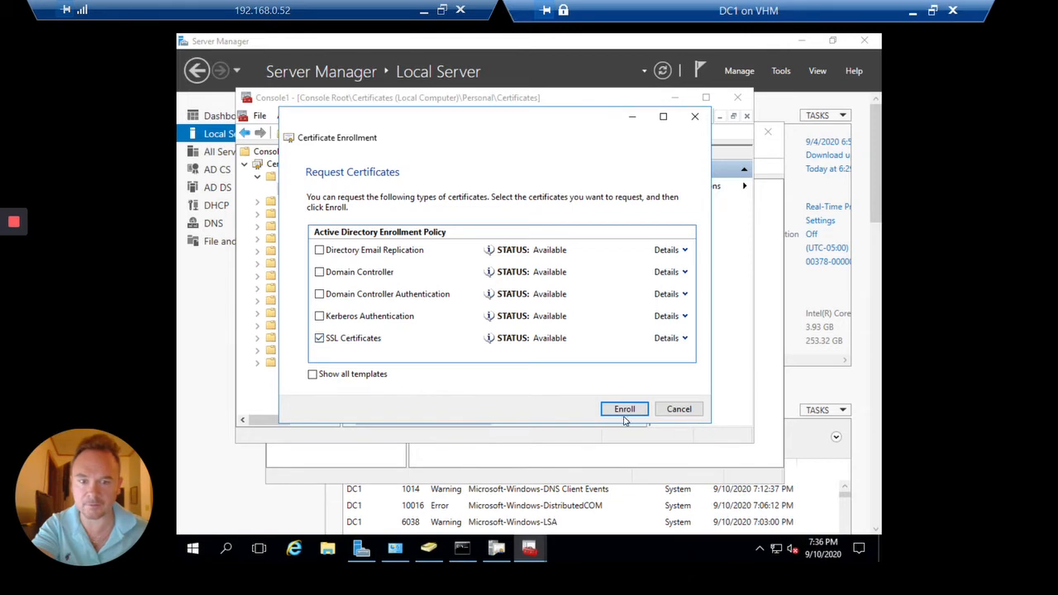
left_click(626, 410)
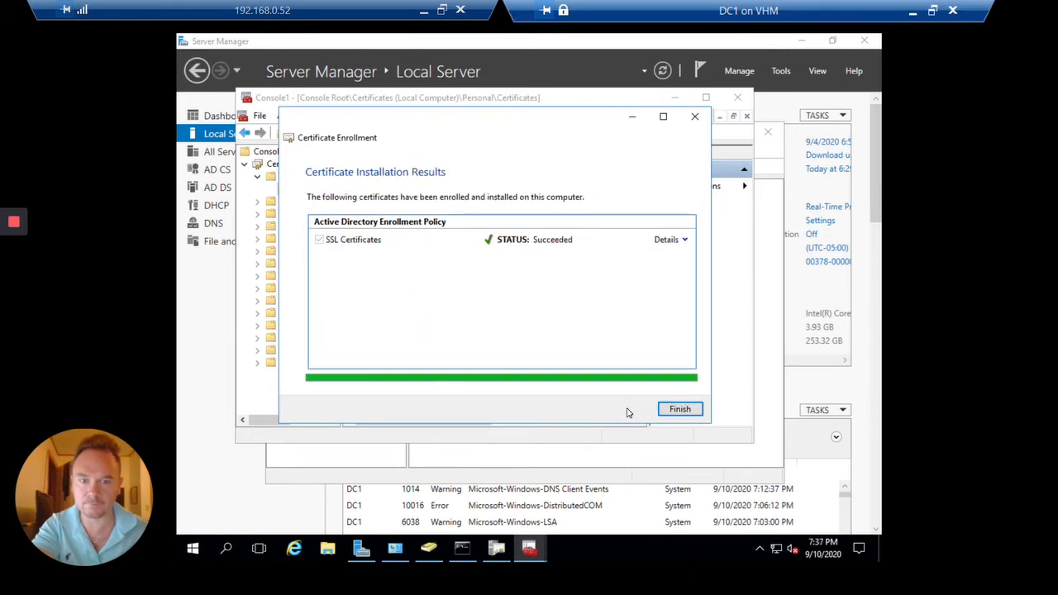
left_click(692, 410)
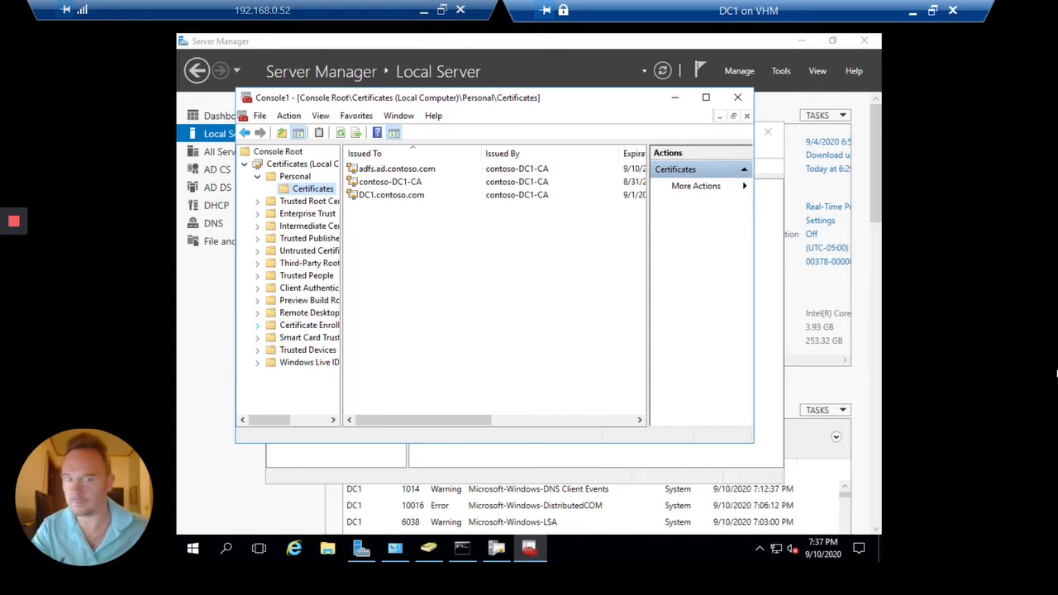
Close the console, saving it as 'SSL Certificates' on the Desktop
left_click(738, 97)
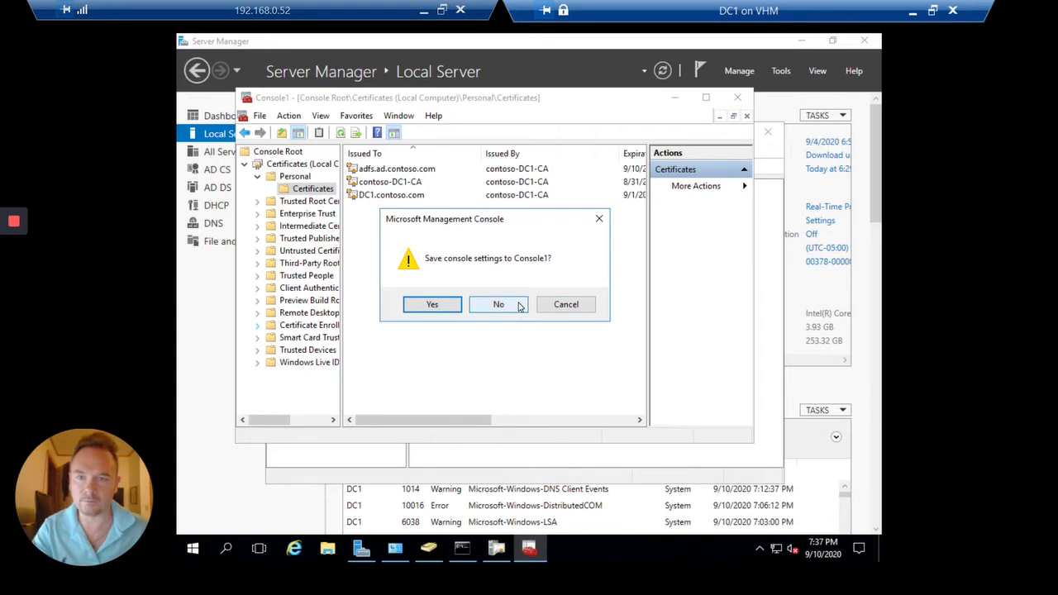
left_click(432, 304)
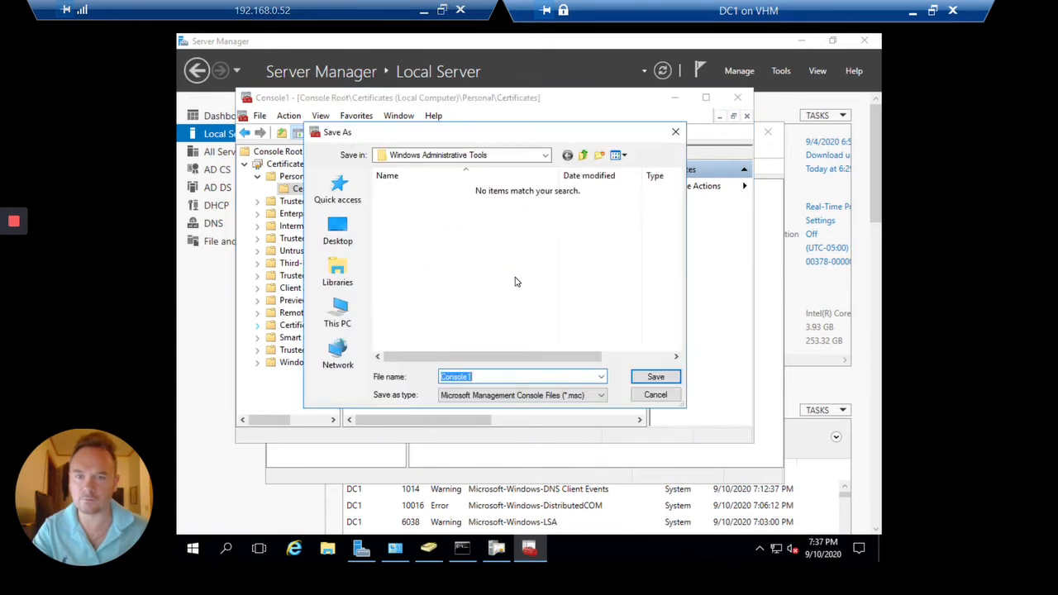
type("SSL C")
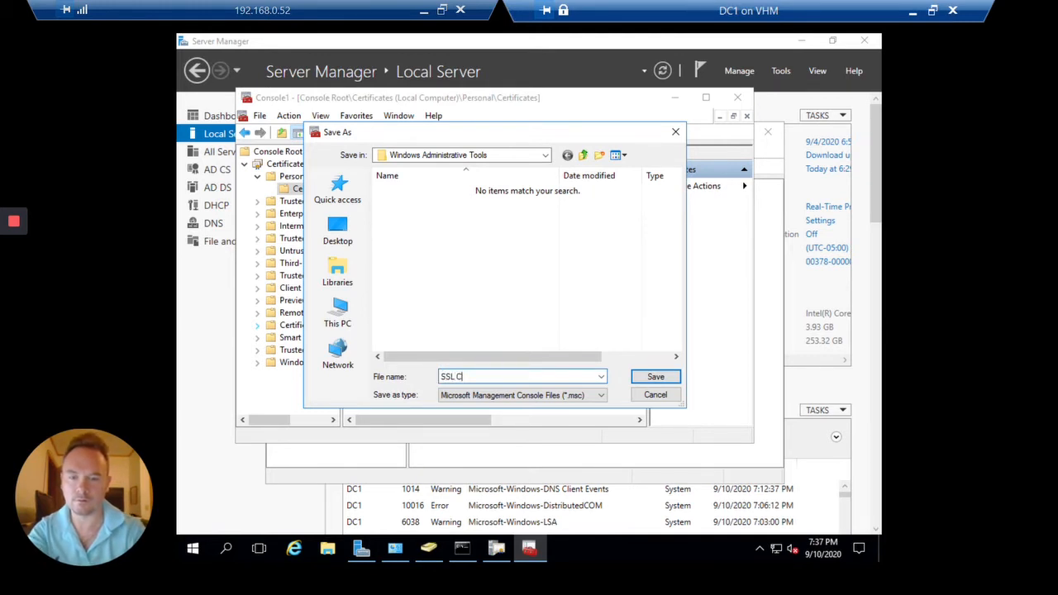
type("ertificates")
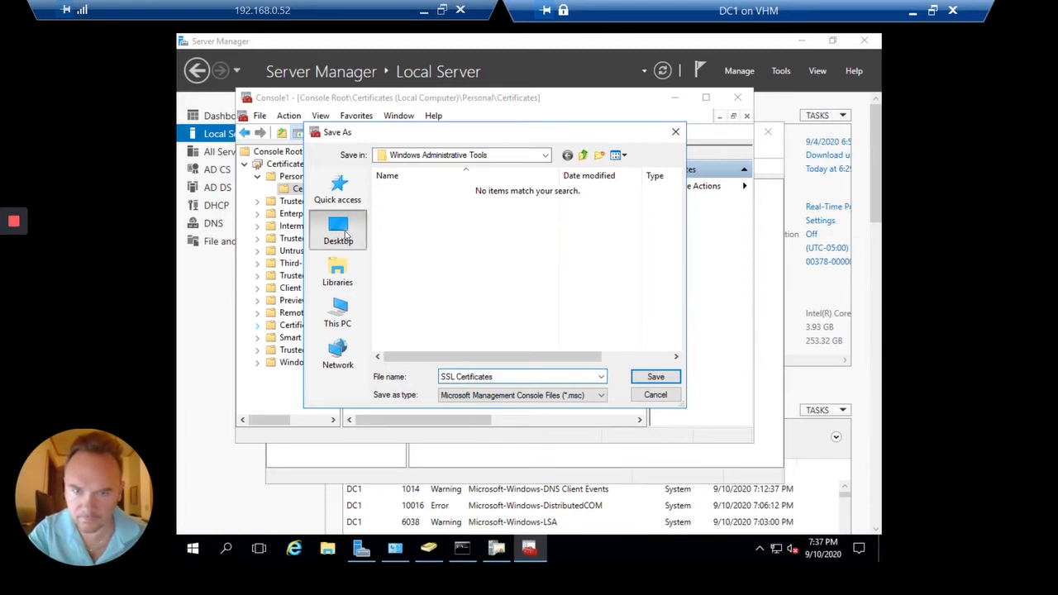
left_click(338, 232)
left_click(658, 379)
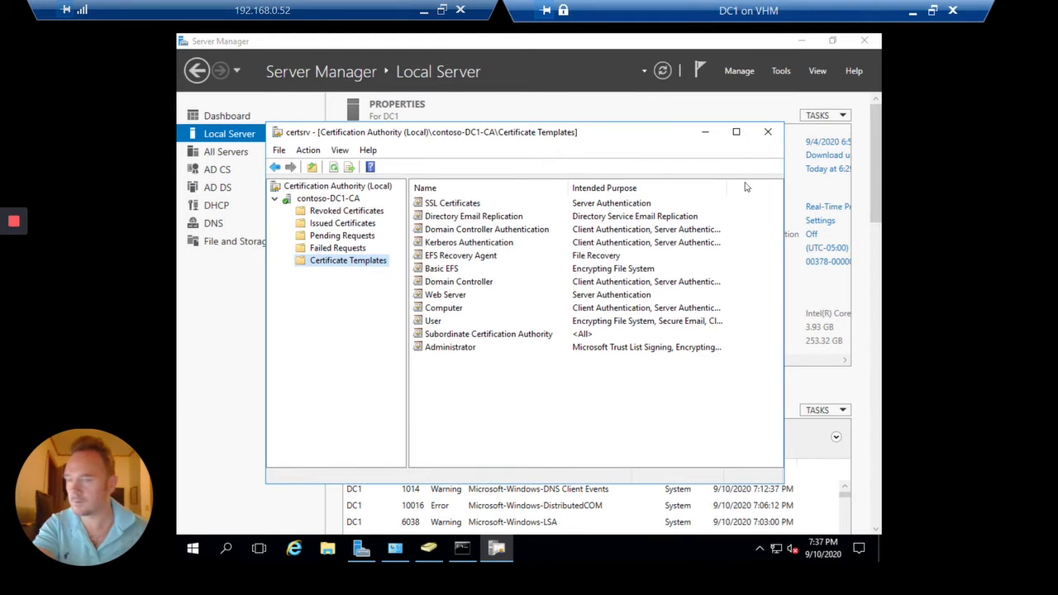
Clear the command prompt, start PowerShell and run Get-WindowsFeature -Name ADF* to list ADFS features
left_click(457, 559)
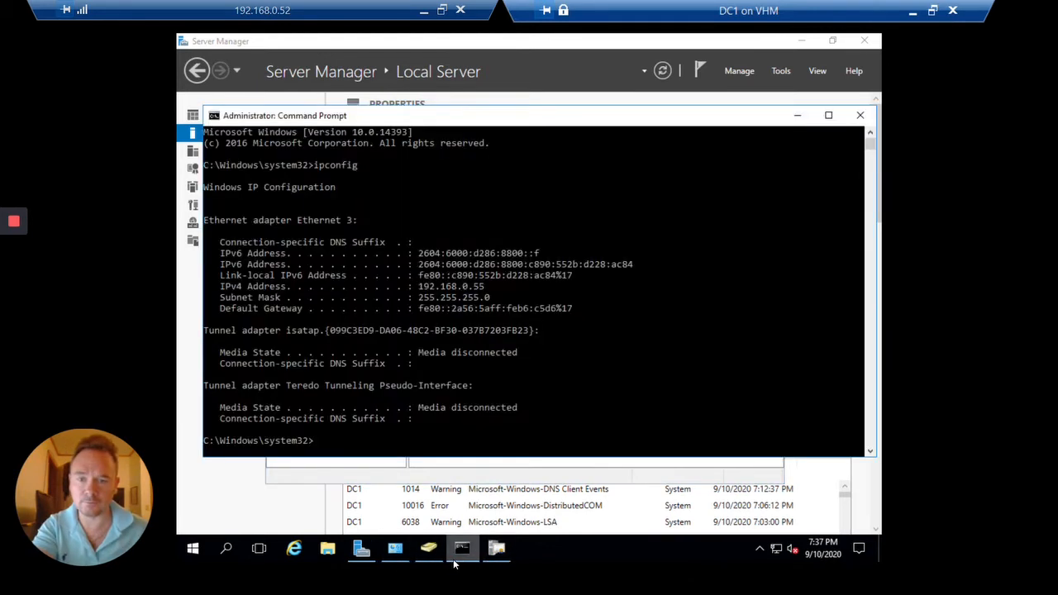
left_click(495, 318)
type("cls")
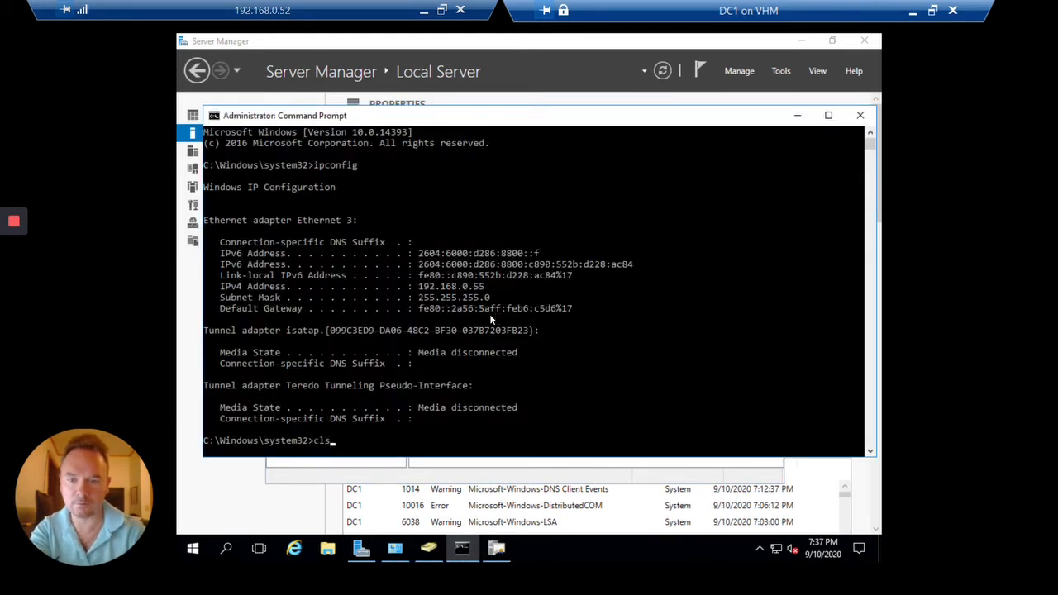
key("Return")
type("powershell")
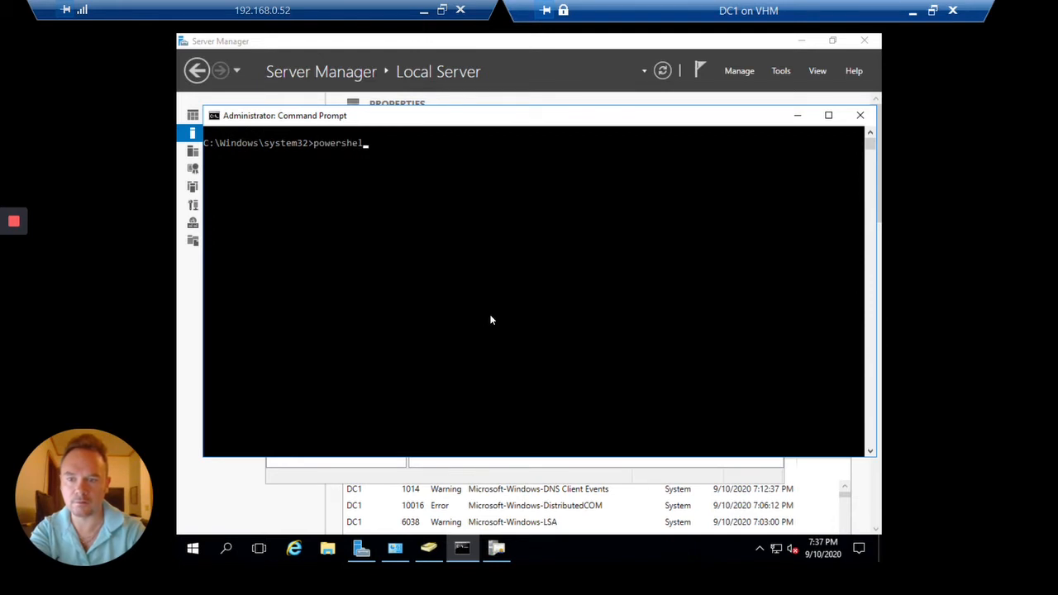
key("Return")
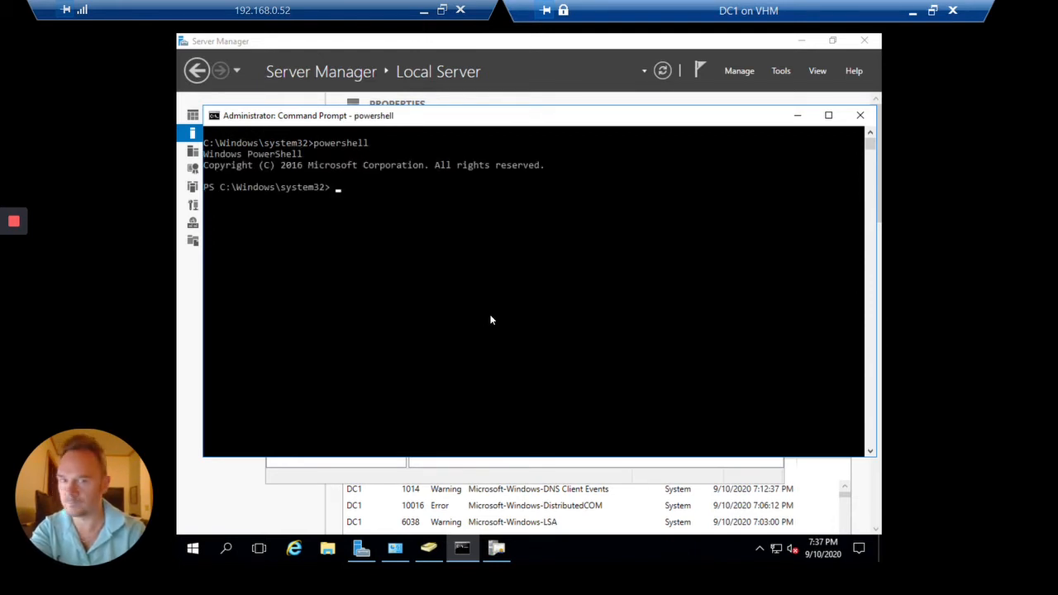
type("get-windowsfe")
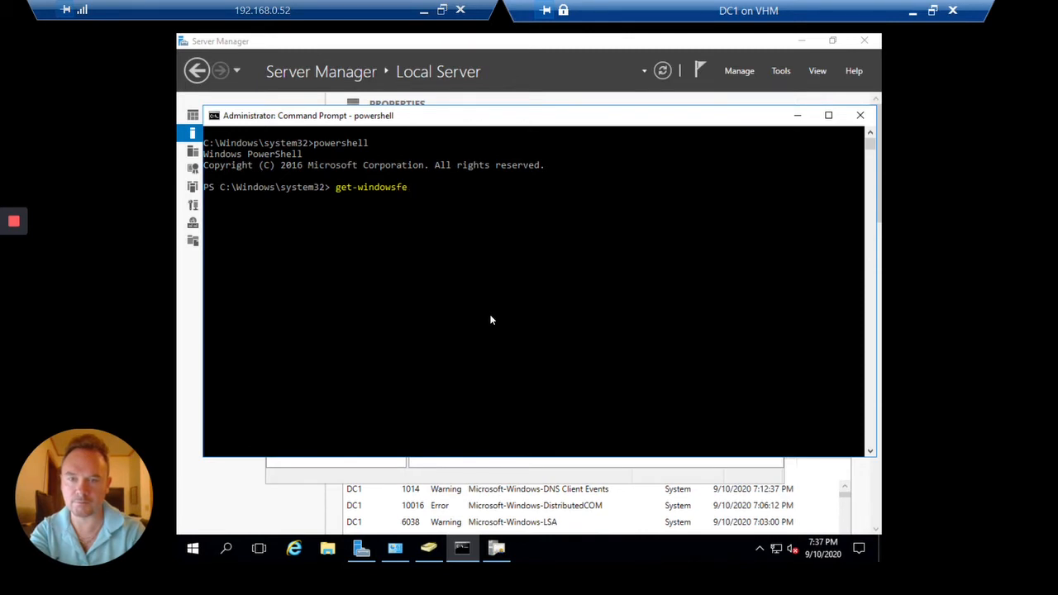
key("Tab")
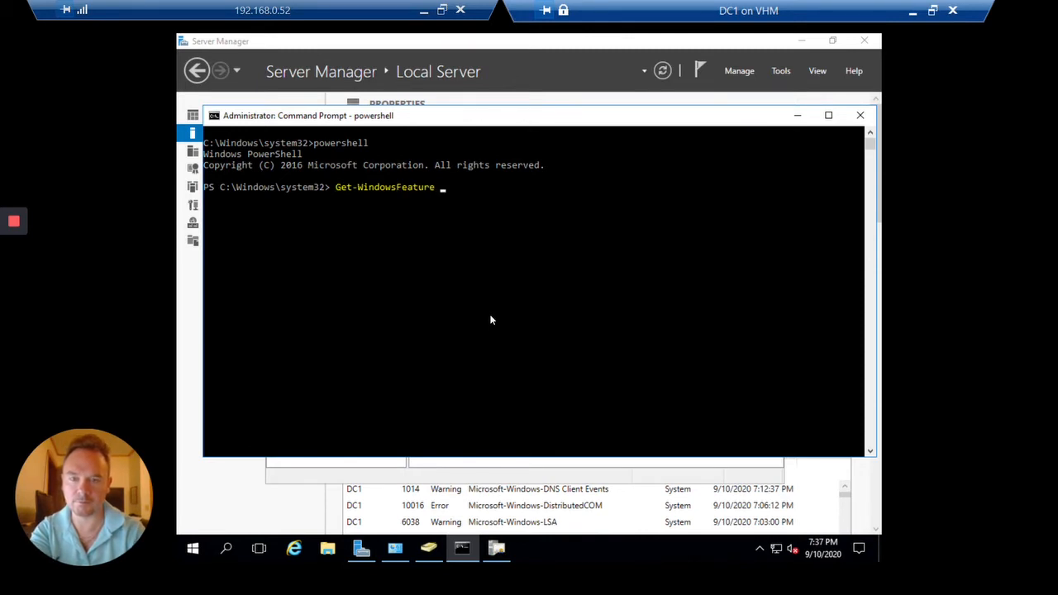
type("-name")
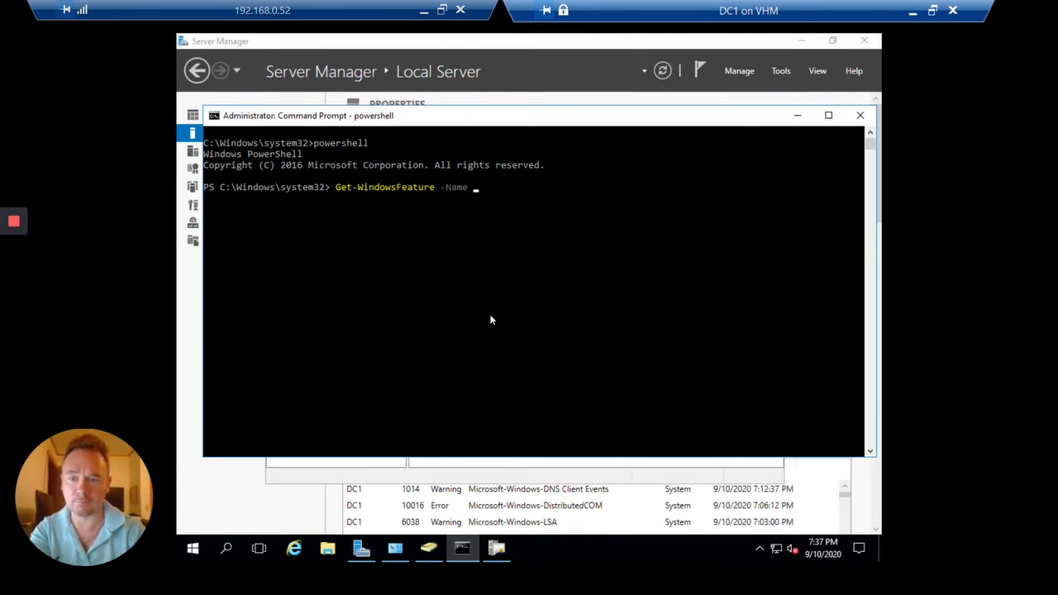
type(" ADFS")
type("*")
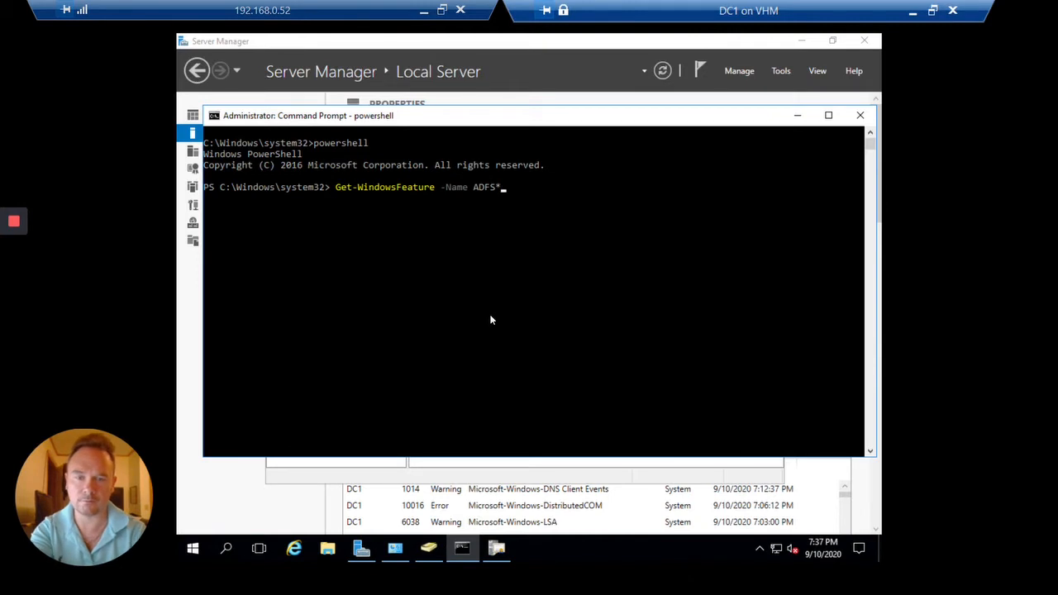
key("Return")
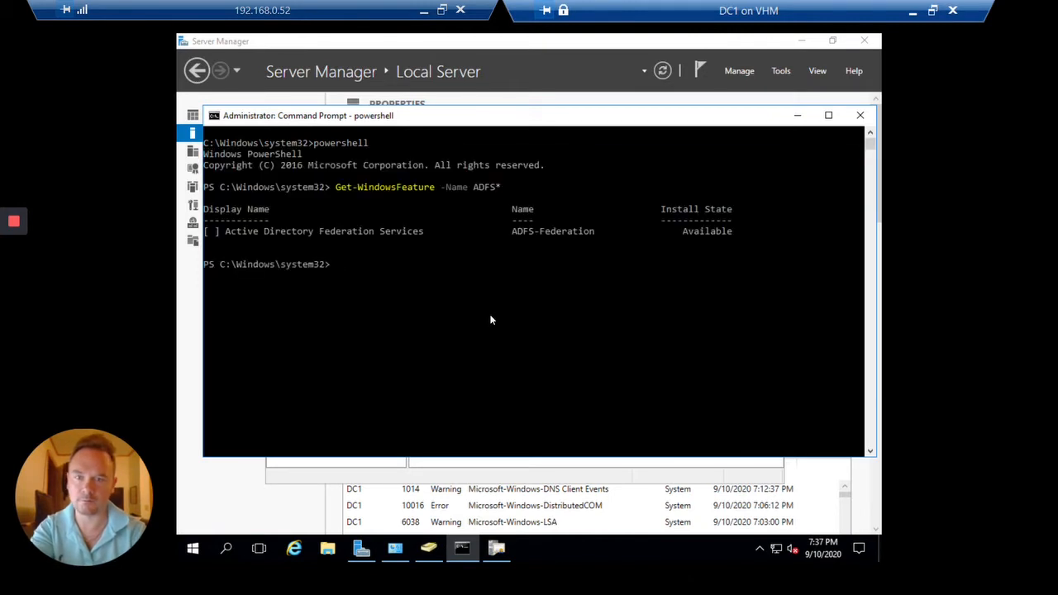
Run Install-WindowsFeature -Name ADFS-Federation -IncludeManagementTools
type("insdtall")
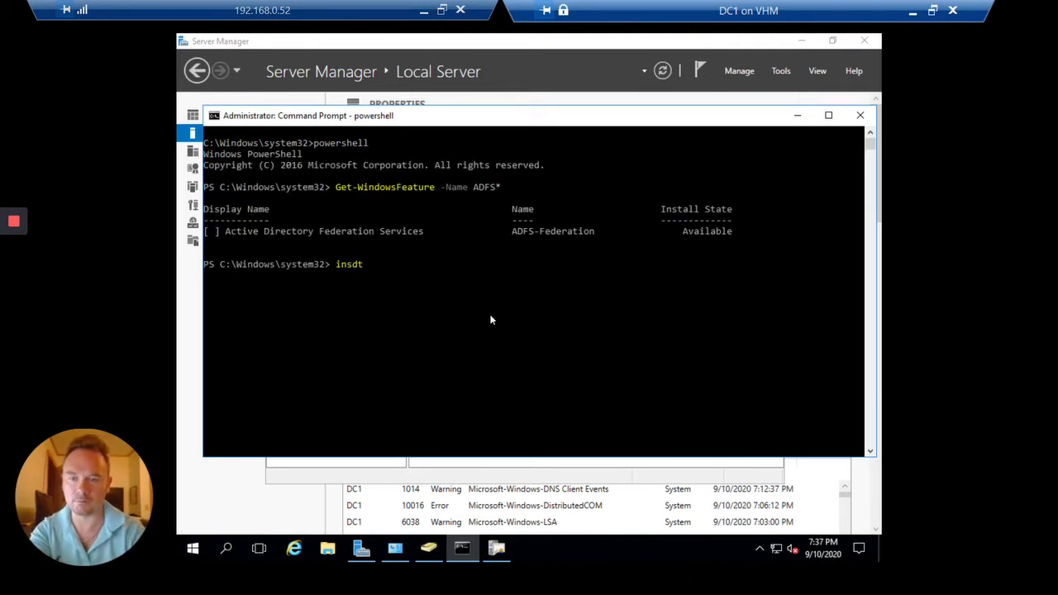
key("BackSpace")
key("BackSpace")
key("BackSpace")
key("BackSpace")
key("BackSpace")
key("BackSpace")
type("stall")
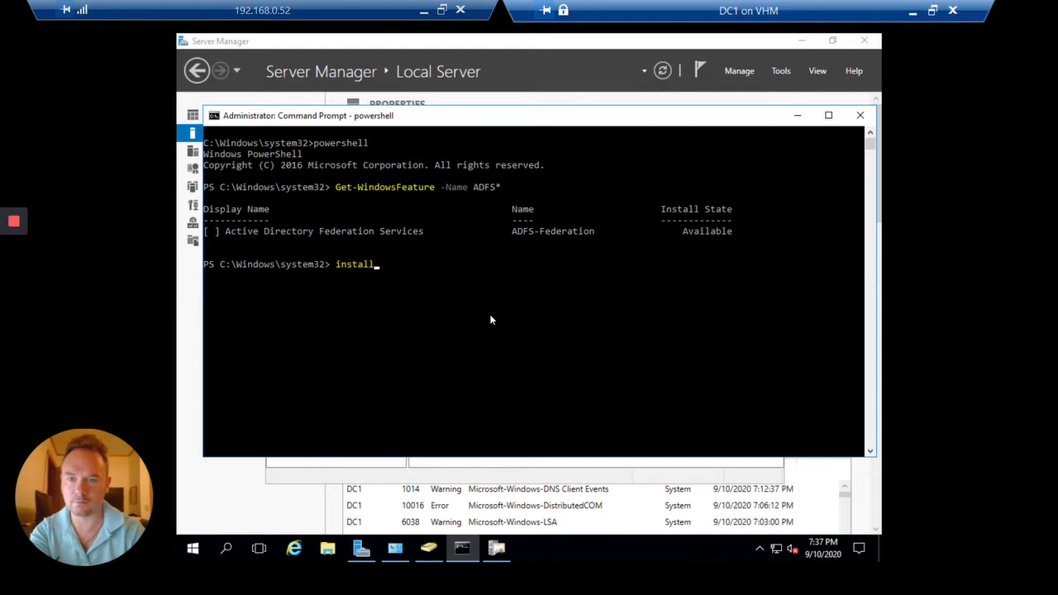
type("-windowsfe")
key("Tab")
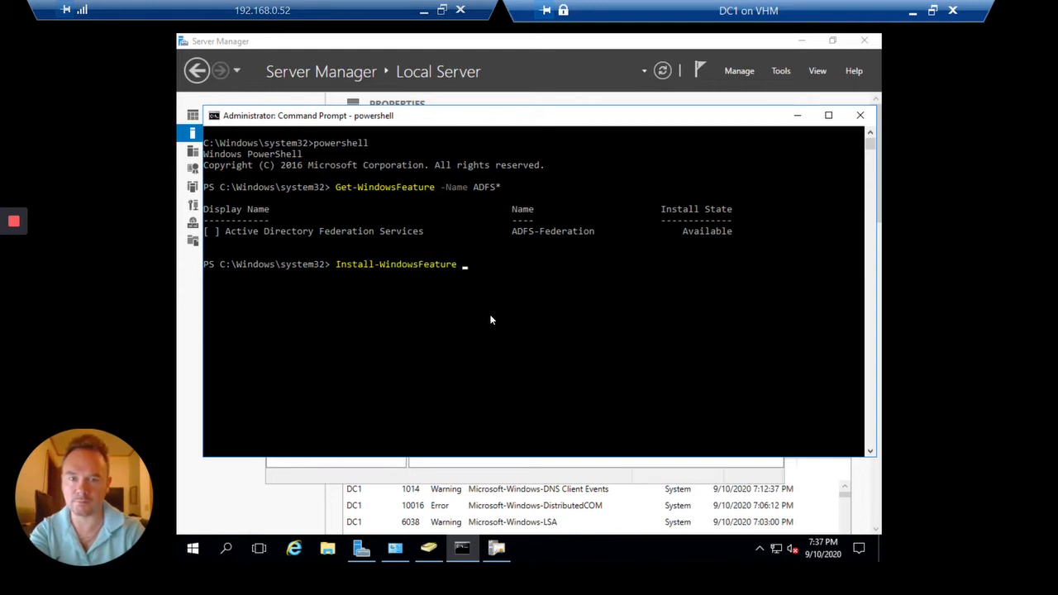
type("-nam")
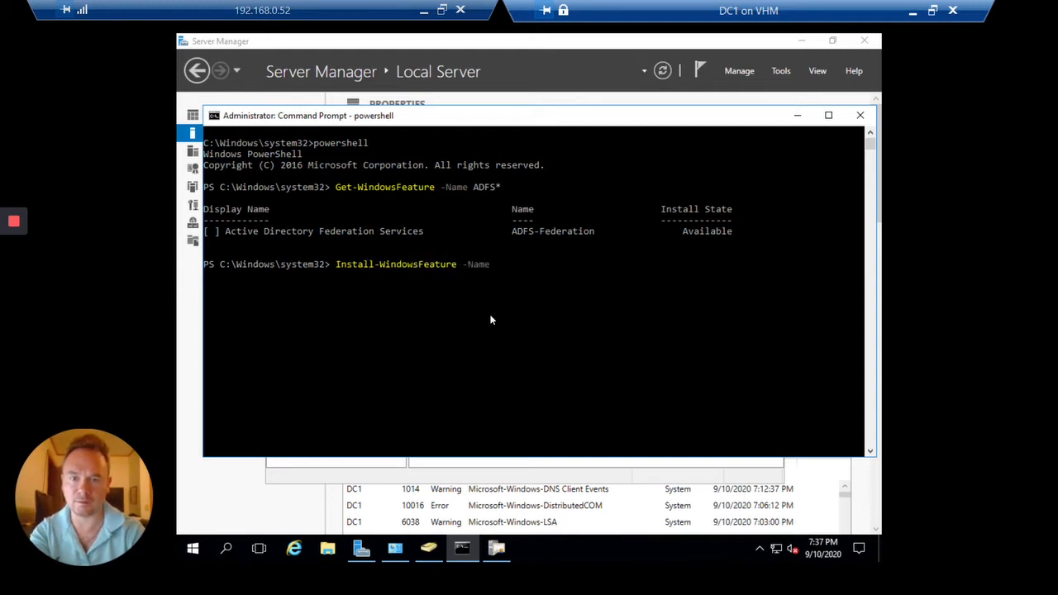
type("ADFS-")
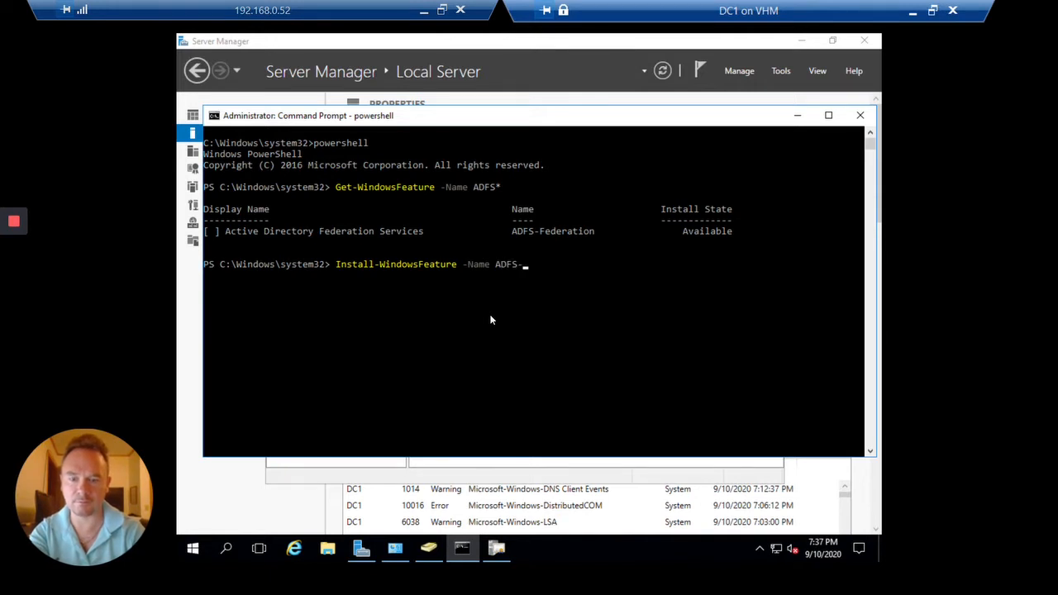
type("Federation")
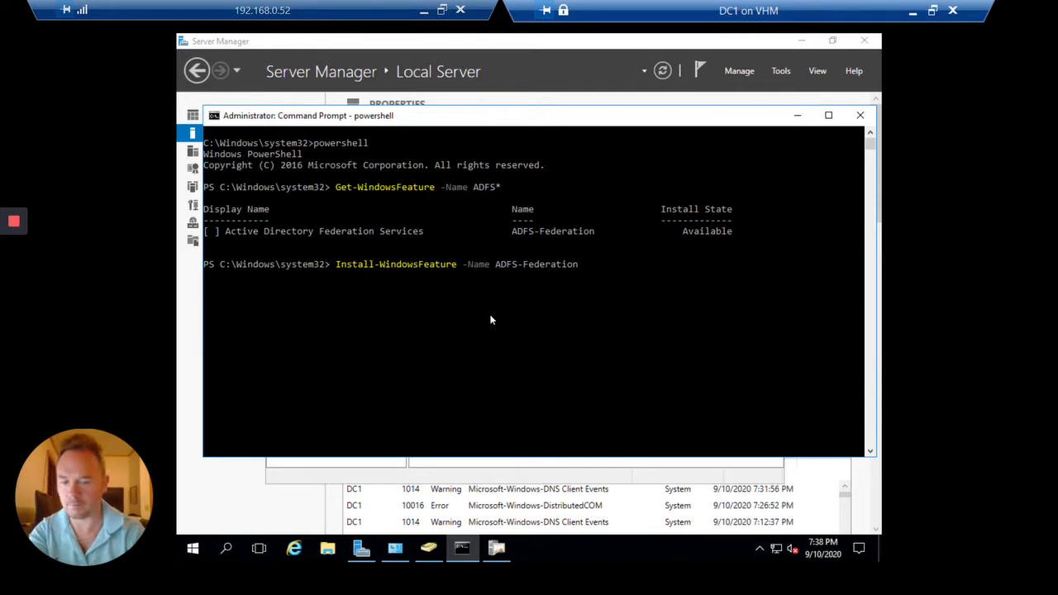
type(" -includ")
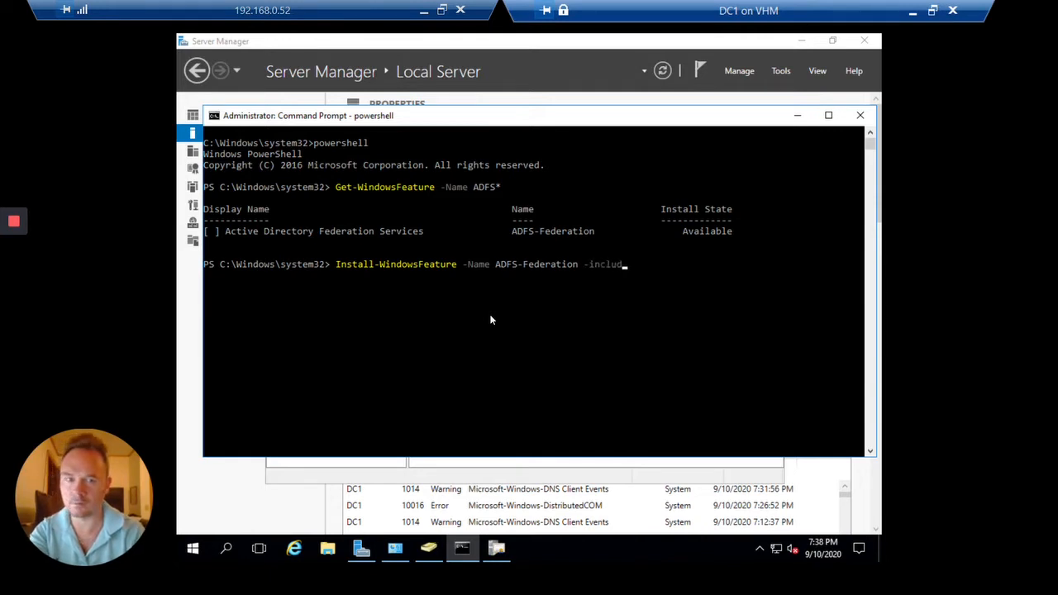
type("eman")
key("Tab")
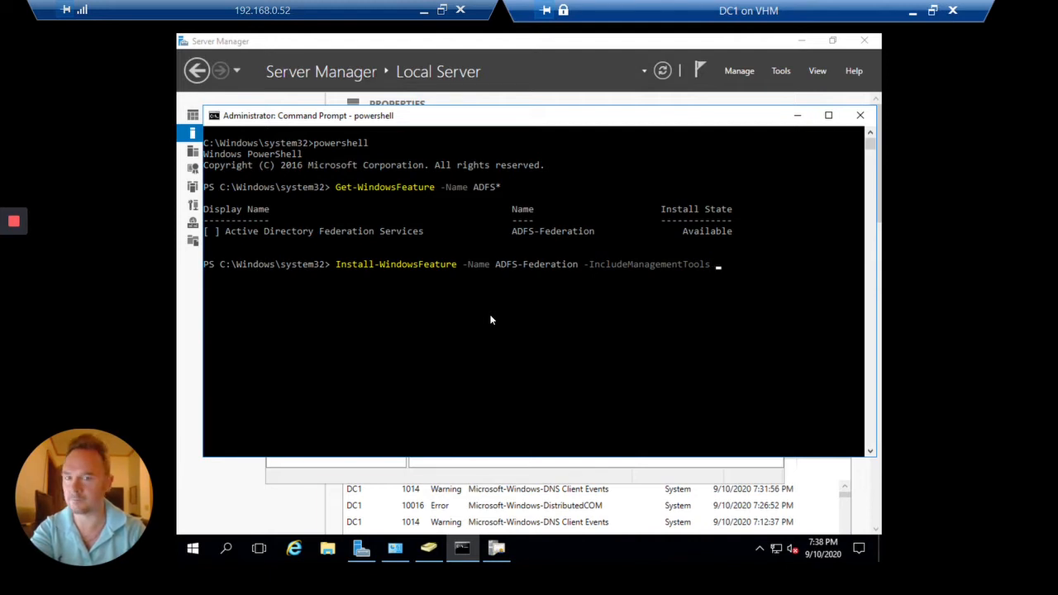
key("Return")
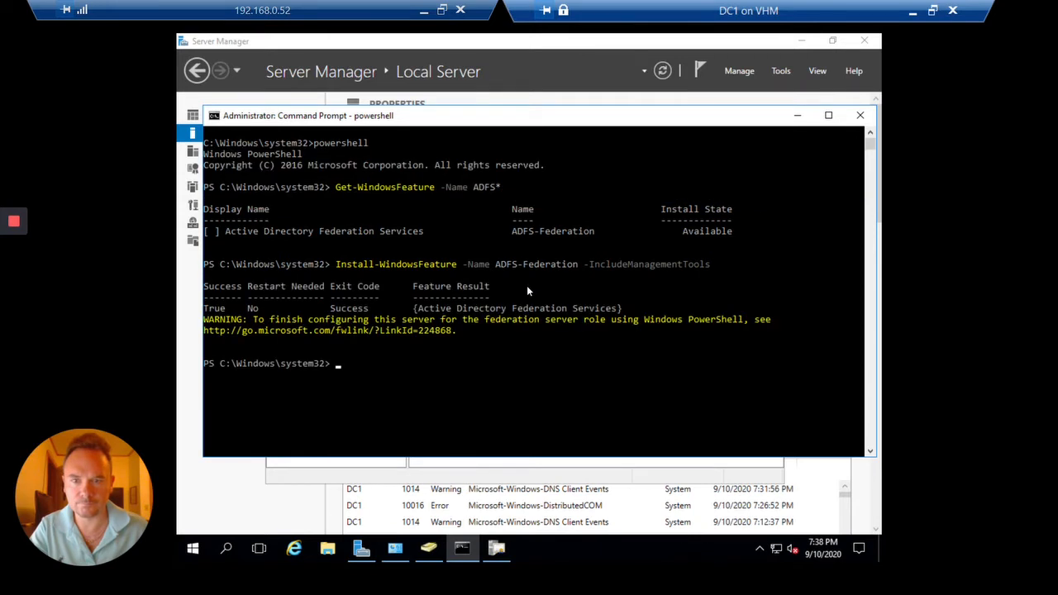
left_click(459, 365)
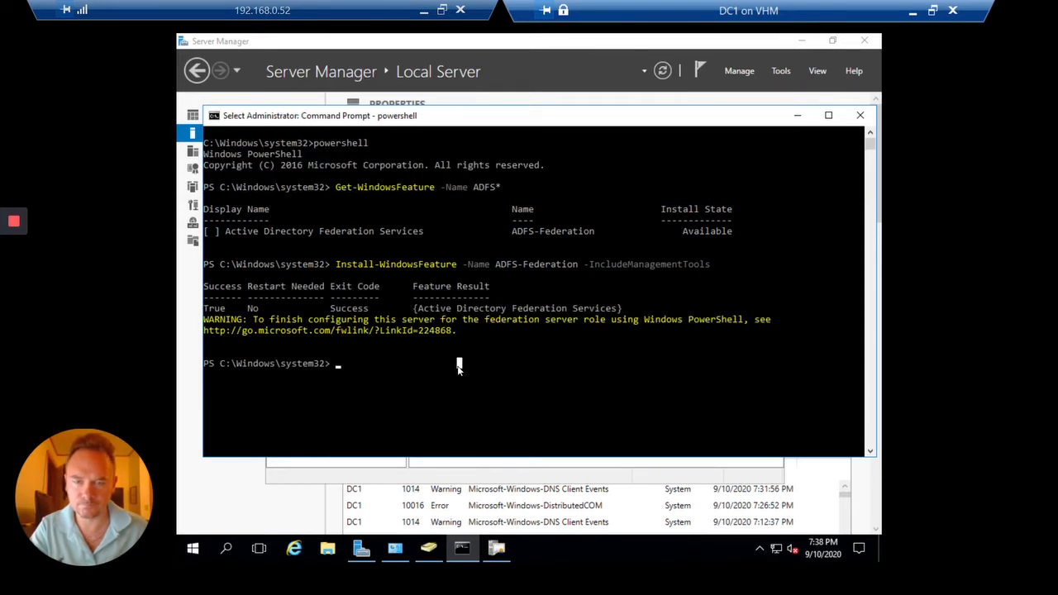
left_click(666, 71)
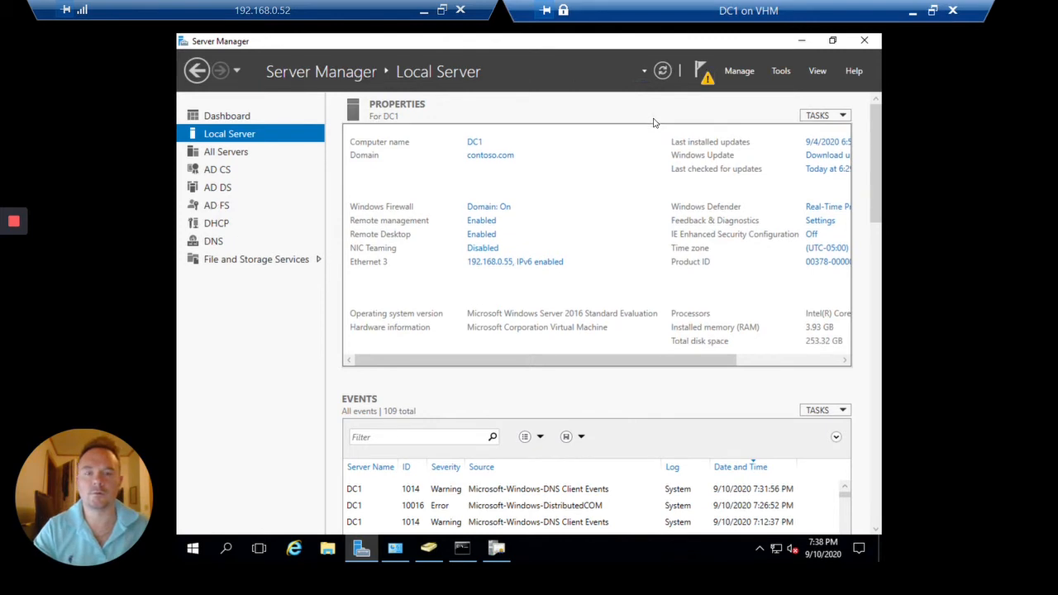
left_click(706, 76)
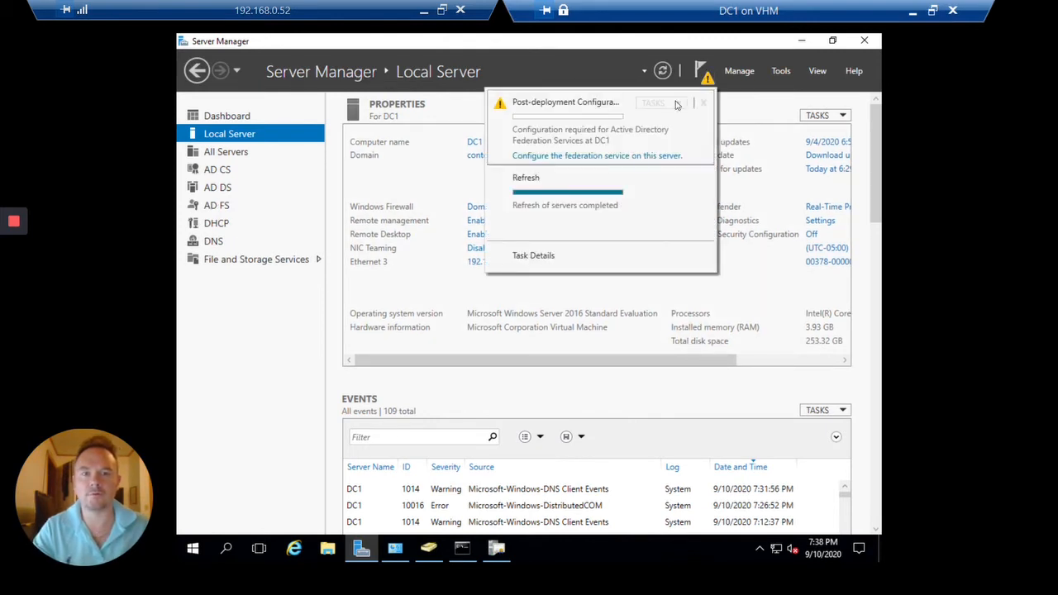
left_click(619, 156)
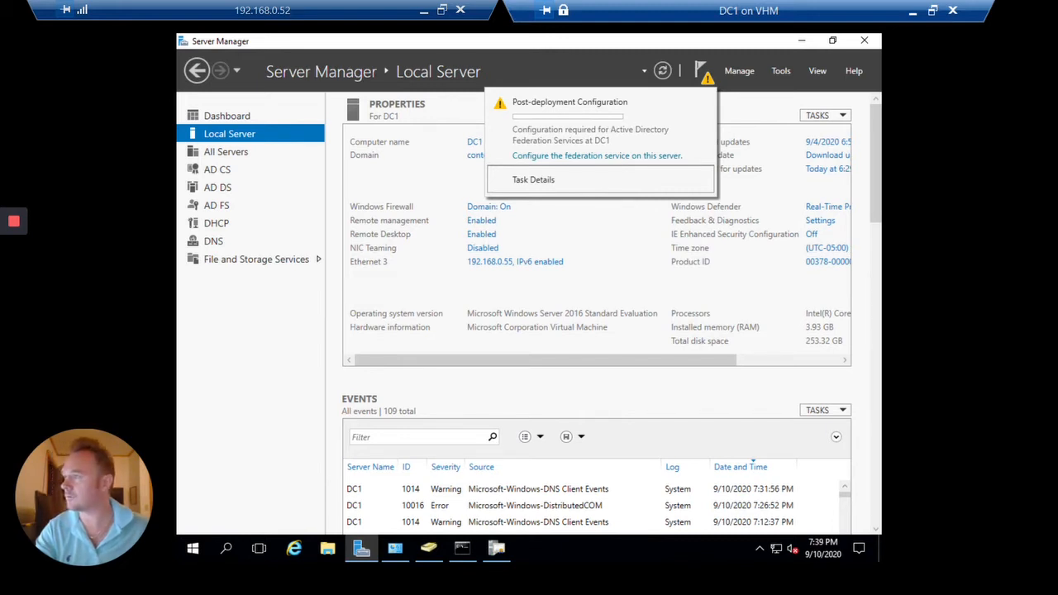
left_click(219, 452)
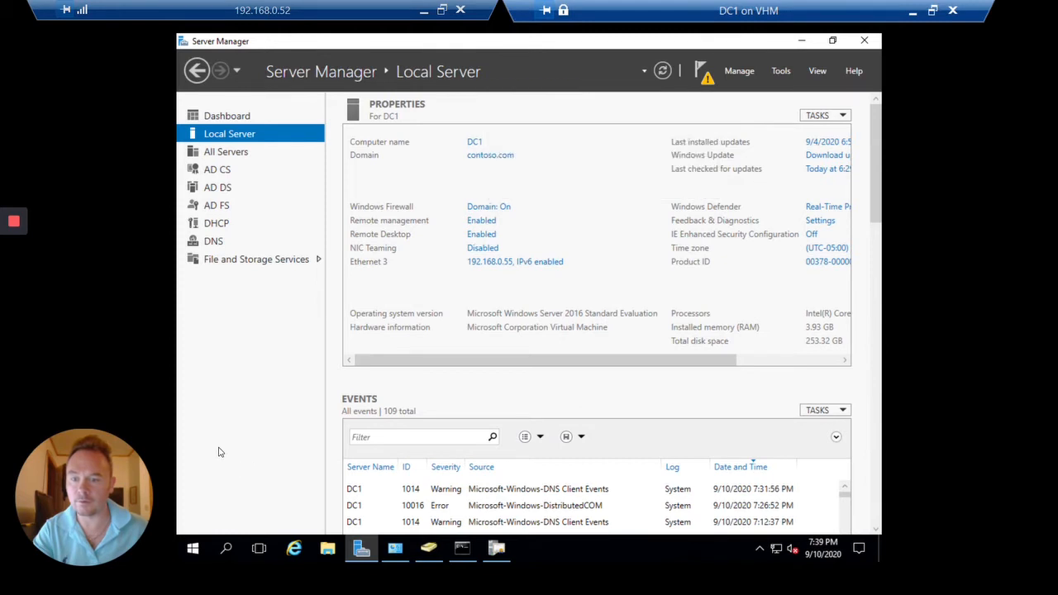
left_click(462, 548)
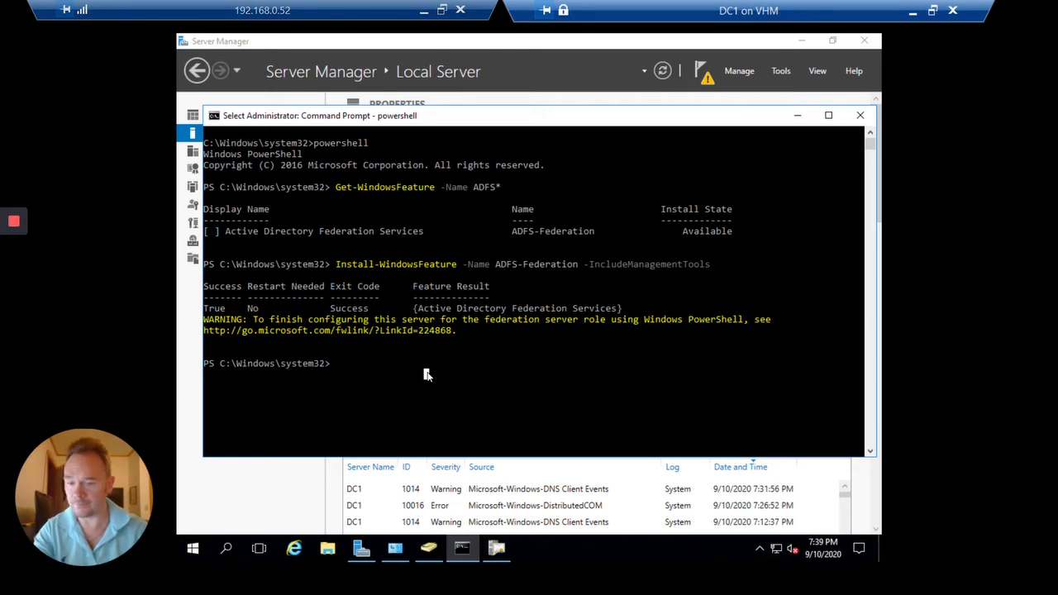
Run Add-KdsRootKey -EffectiveTime (Get-Date).AddHours(-10)
type("add")
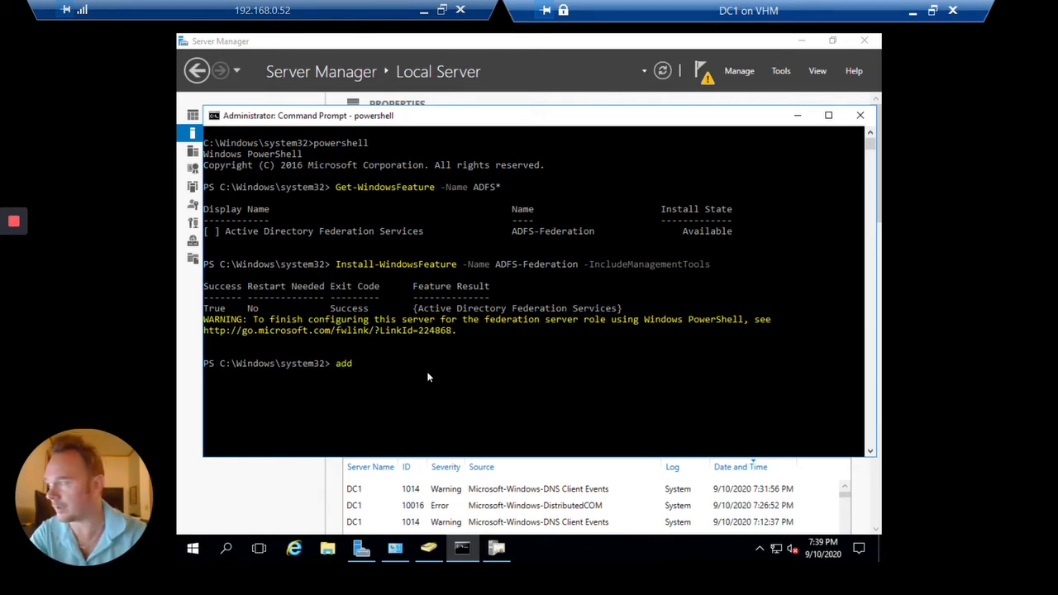
type("-kdsre")
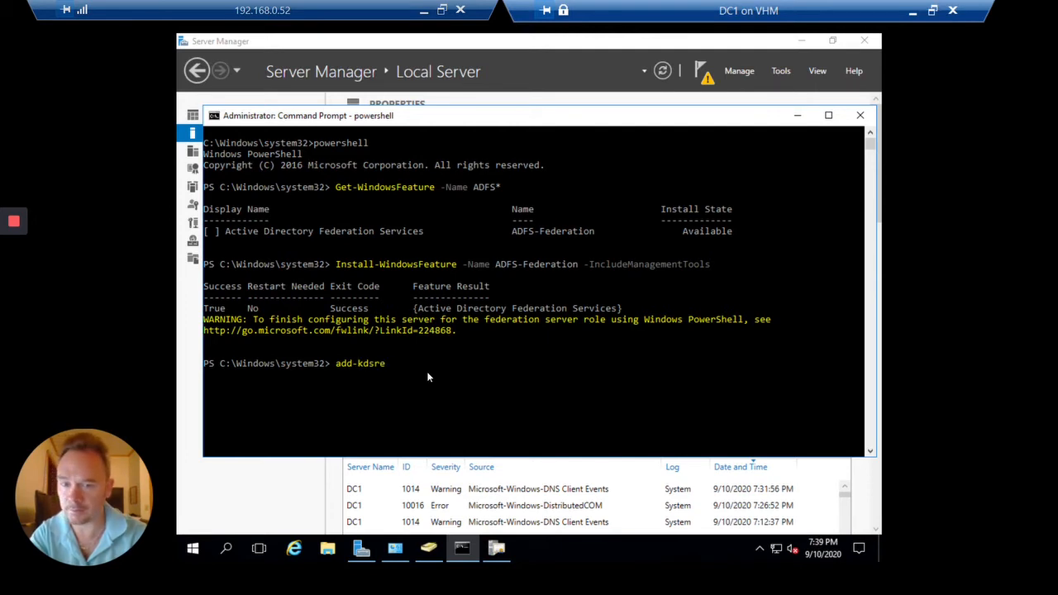
key("BackSpace")
key("Tab")
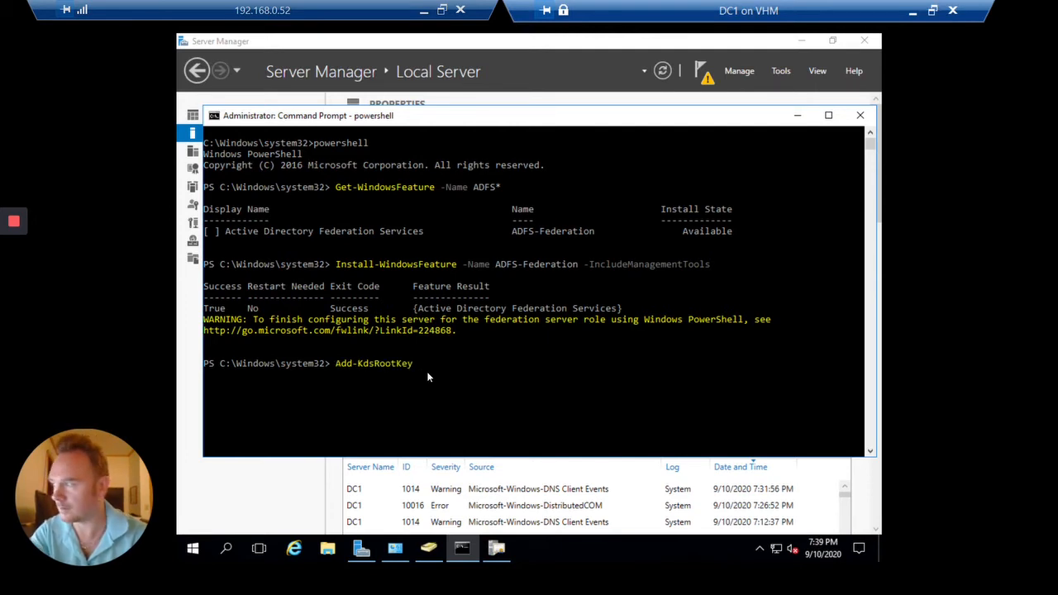
type("-effec")
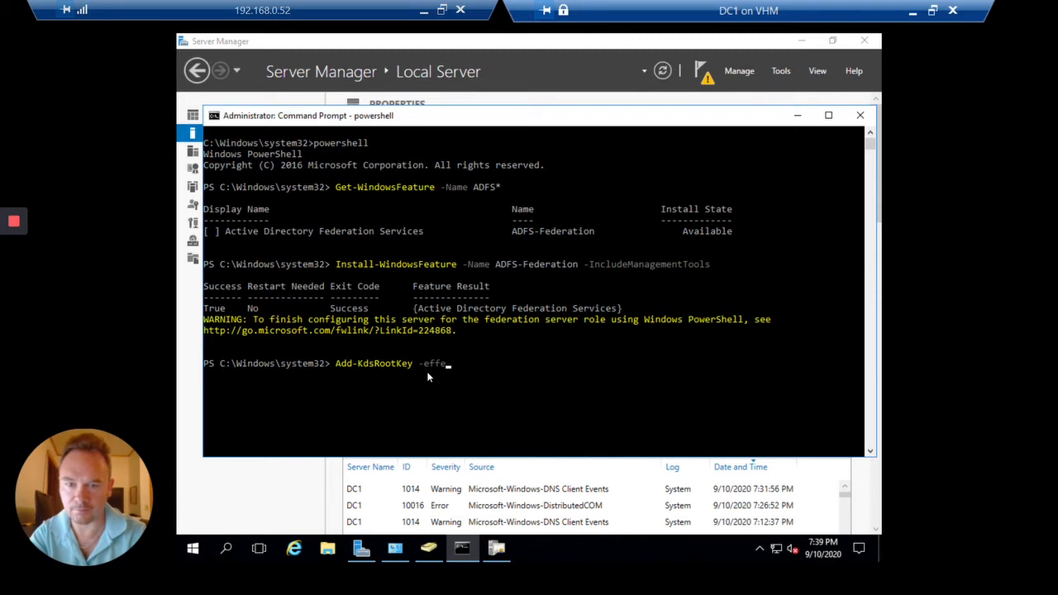
key("Tab")
type("(get-da")
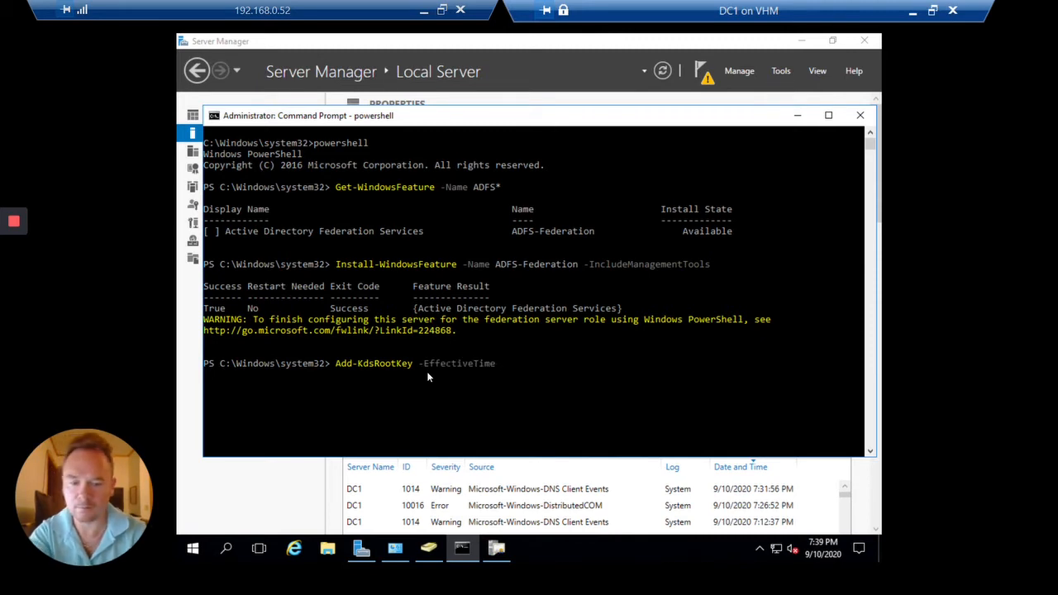
type("te")
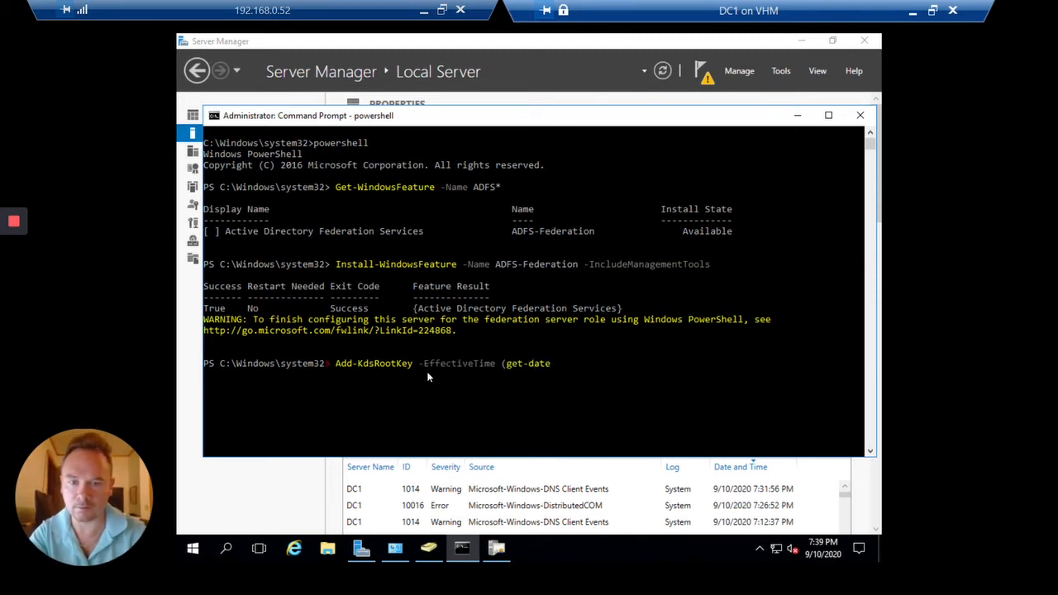
key("Tab")
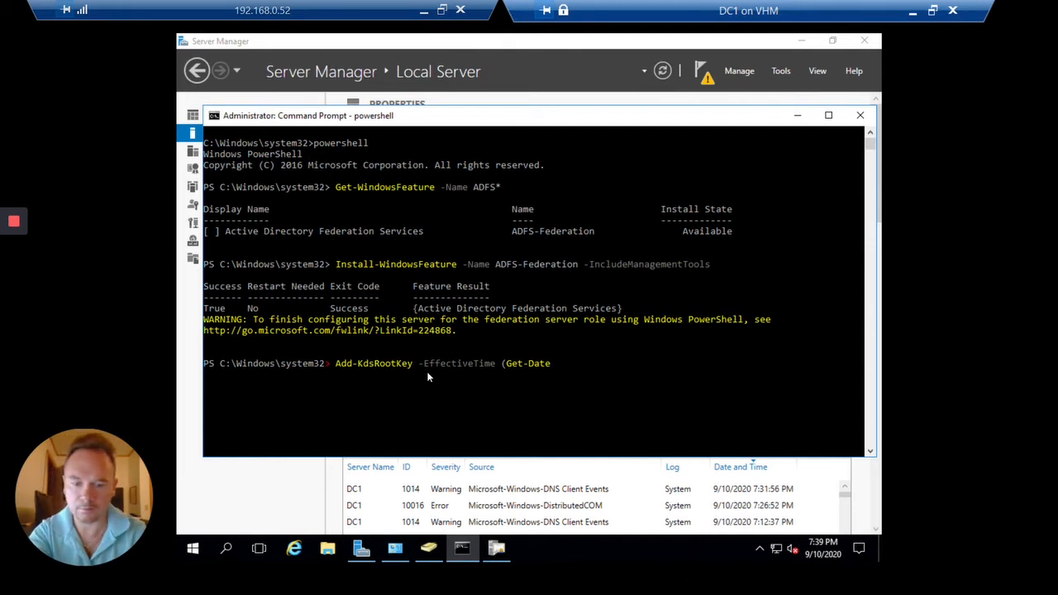
type(").addh")
key("Tab")
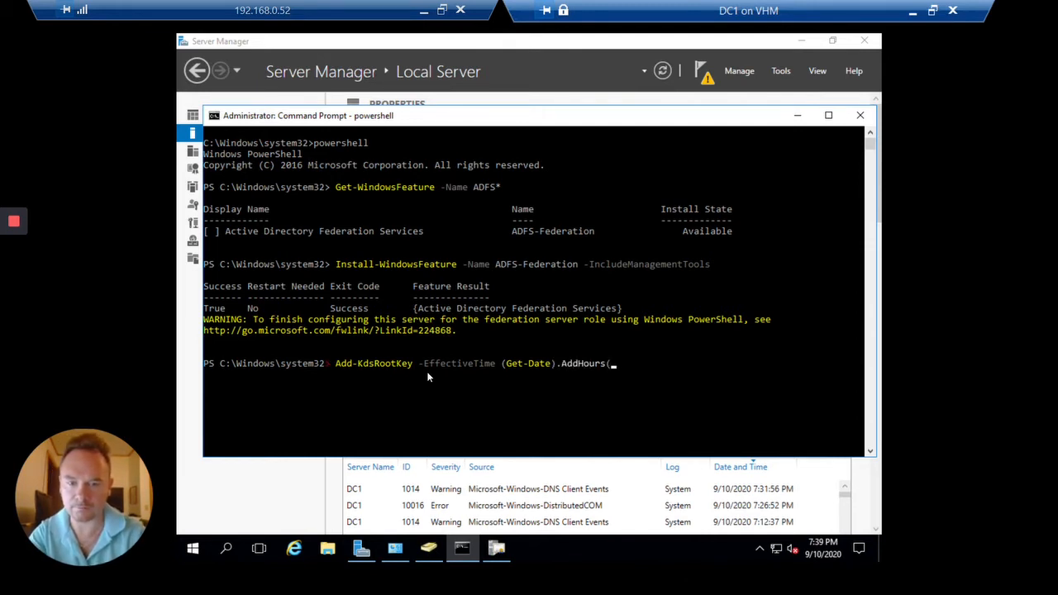
type("-10")
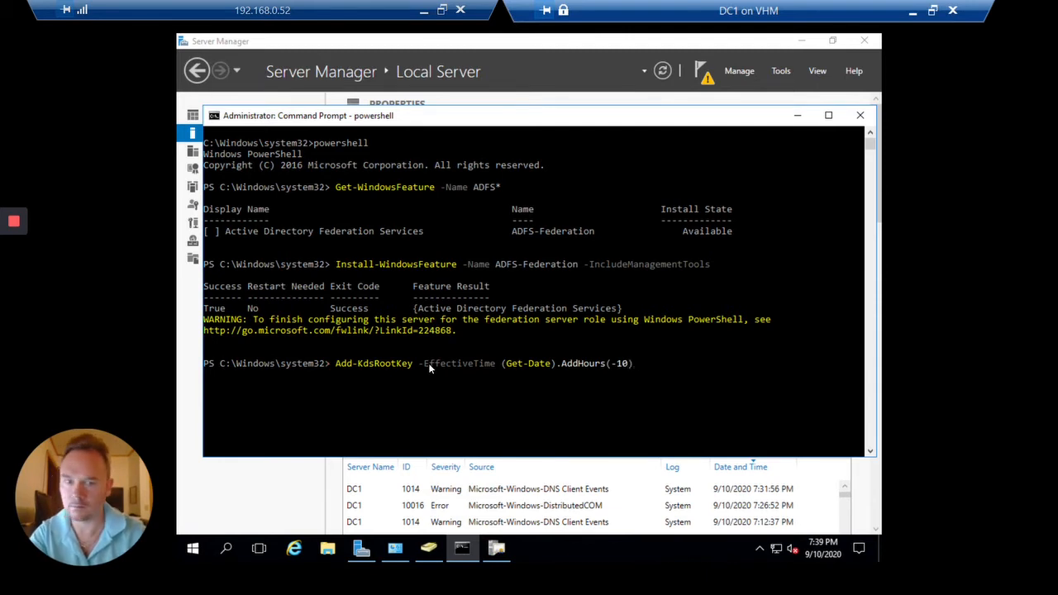
key("Return")
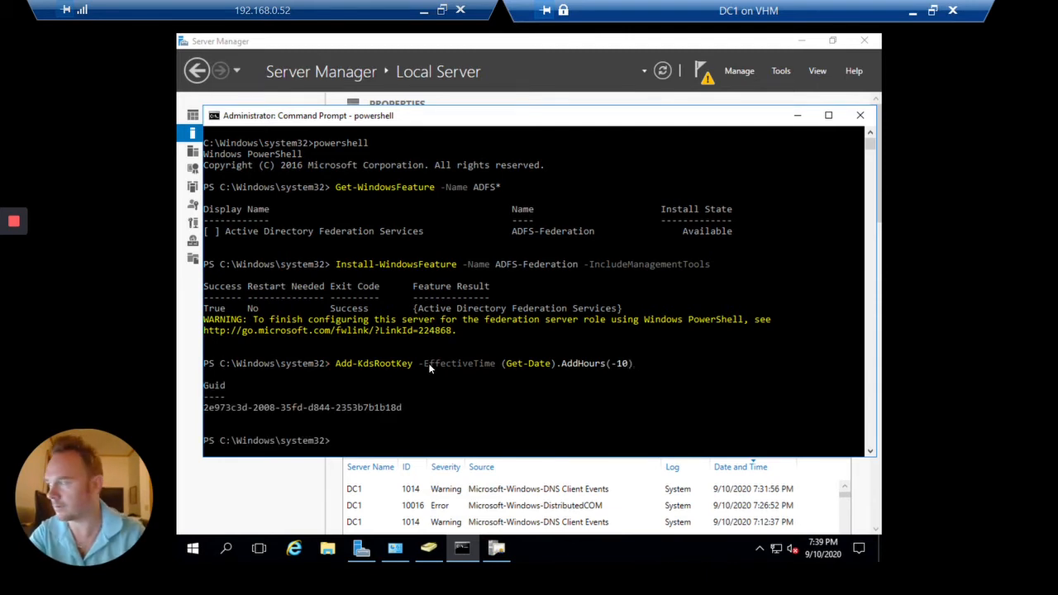
Enter New-ADServiceAccount FsGmsa with -DNSHostName and -ServicePrincipalNames parameters
type("new-adserv")
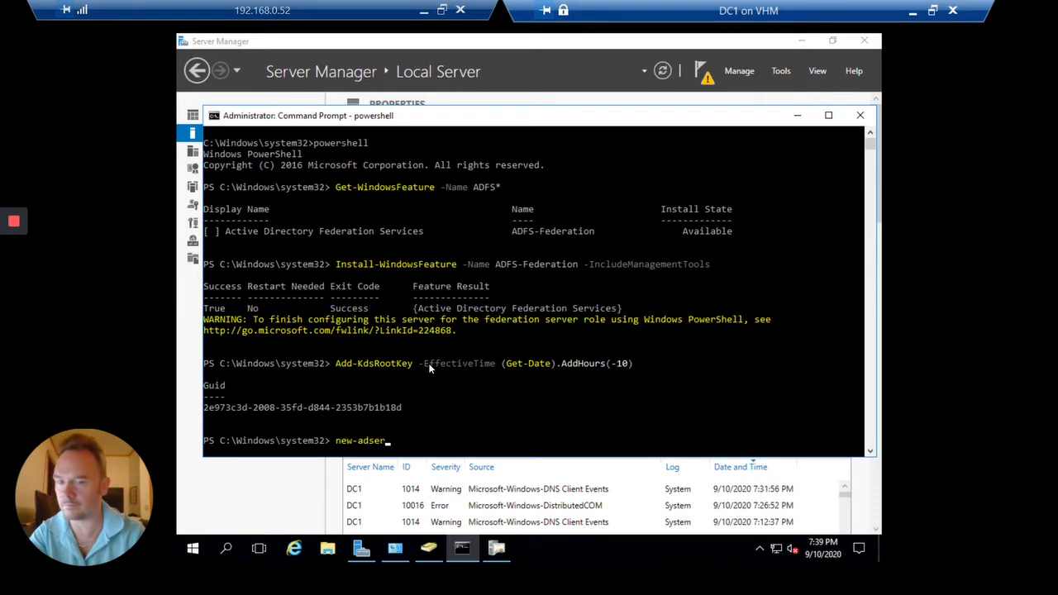
key("Tab")
type("f")
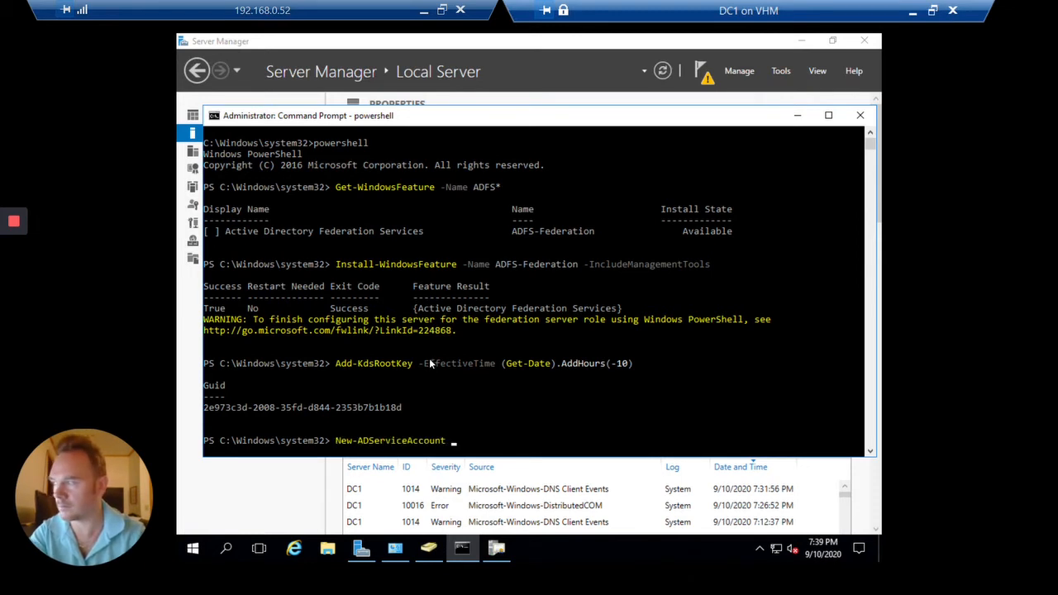
type("FsGMSA")
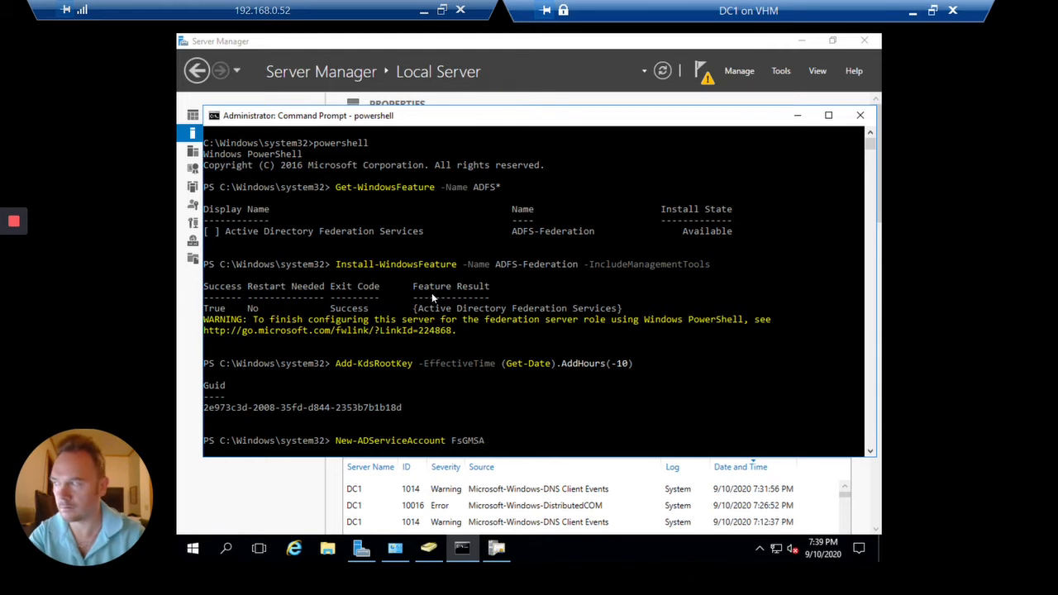
key("BackSpace")
key("BackSpace")
key("BackSpace")
type("msa")
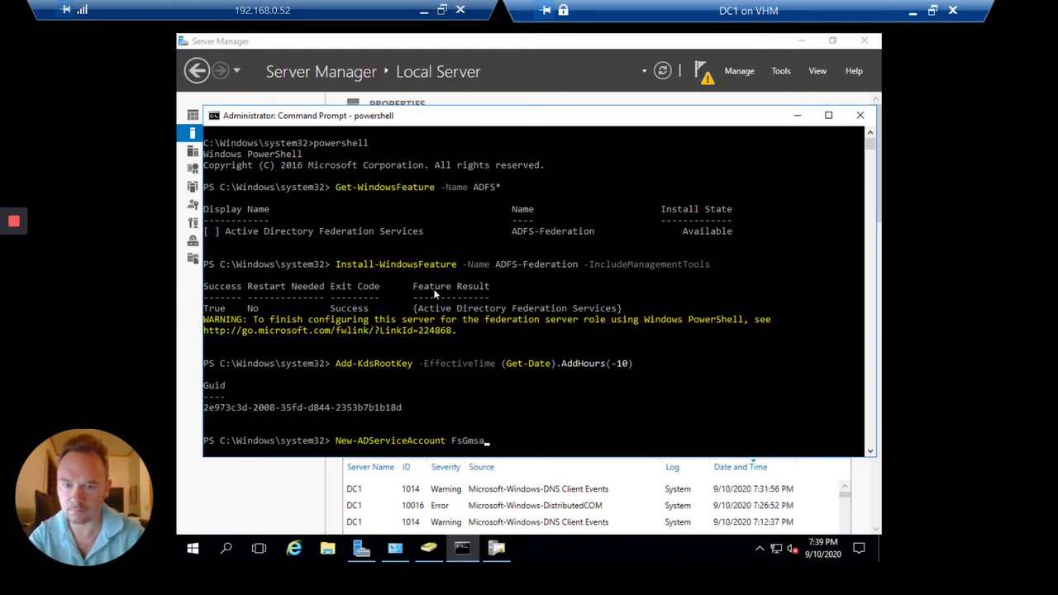
type(" -dnshost")
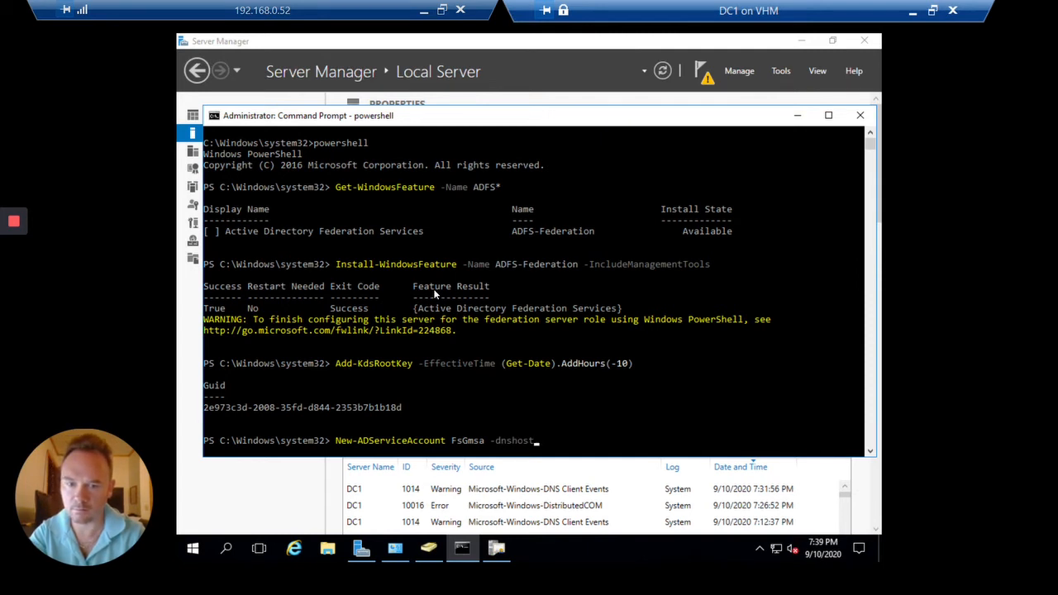
key("Tab")
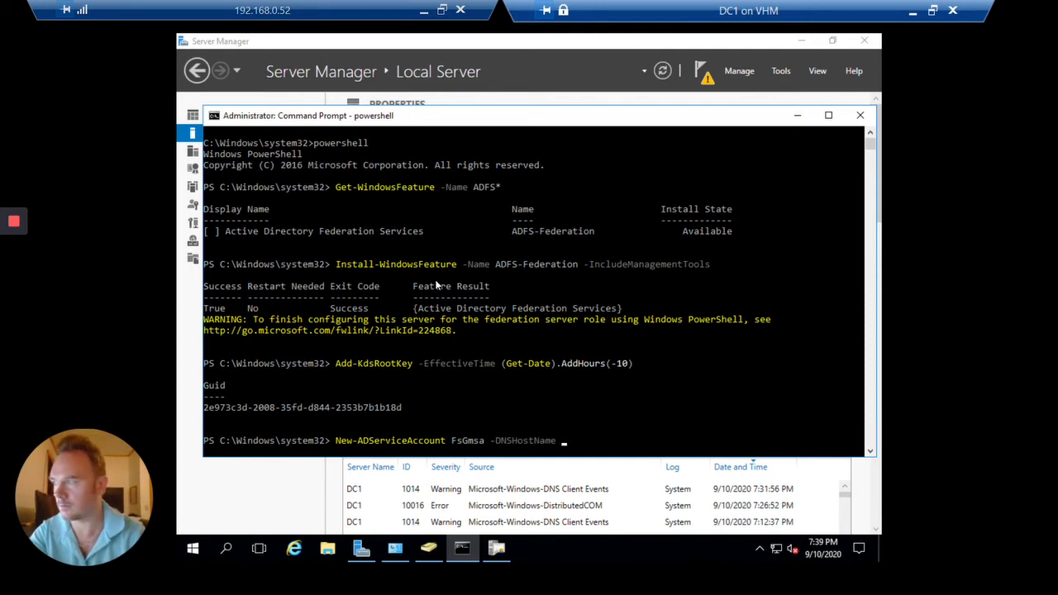
type("dc")
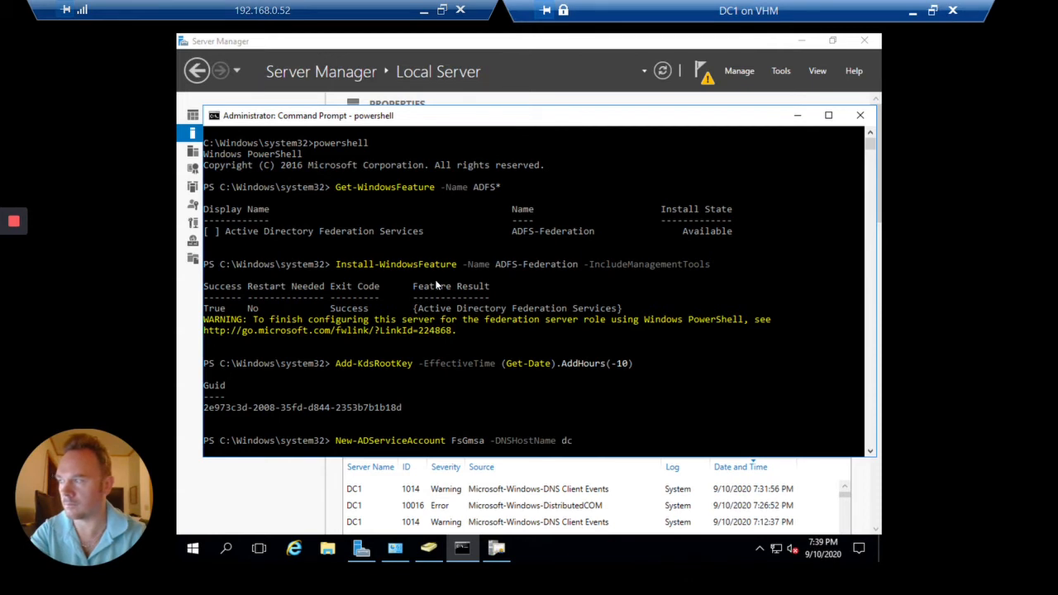
type("1.contoso")
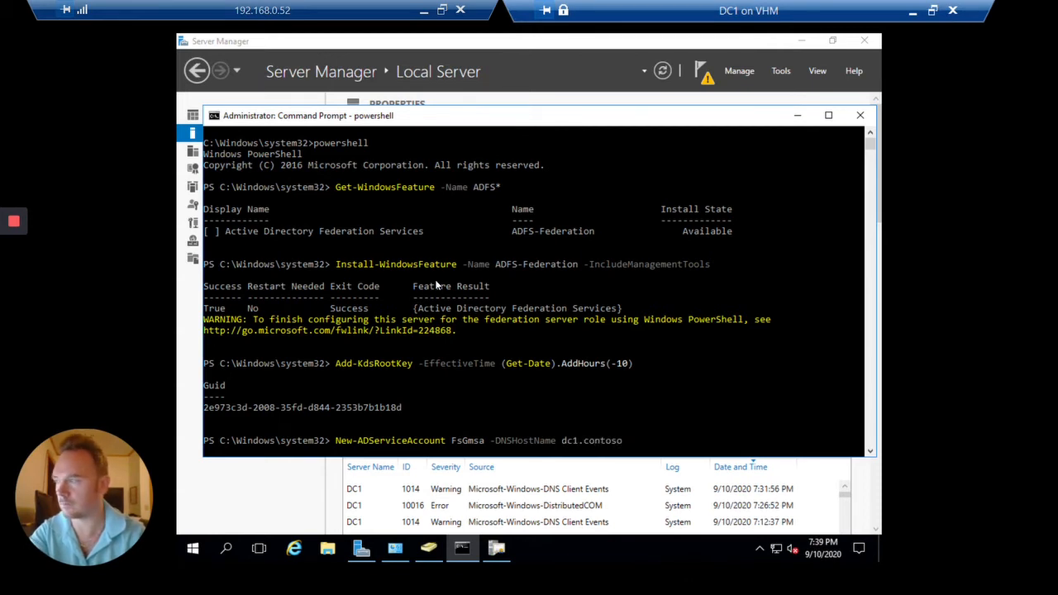
type(".com -Server")
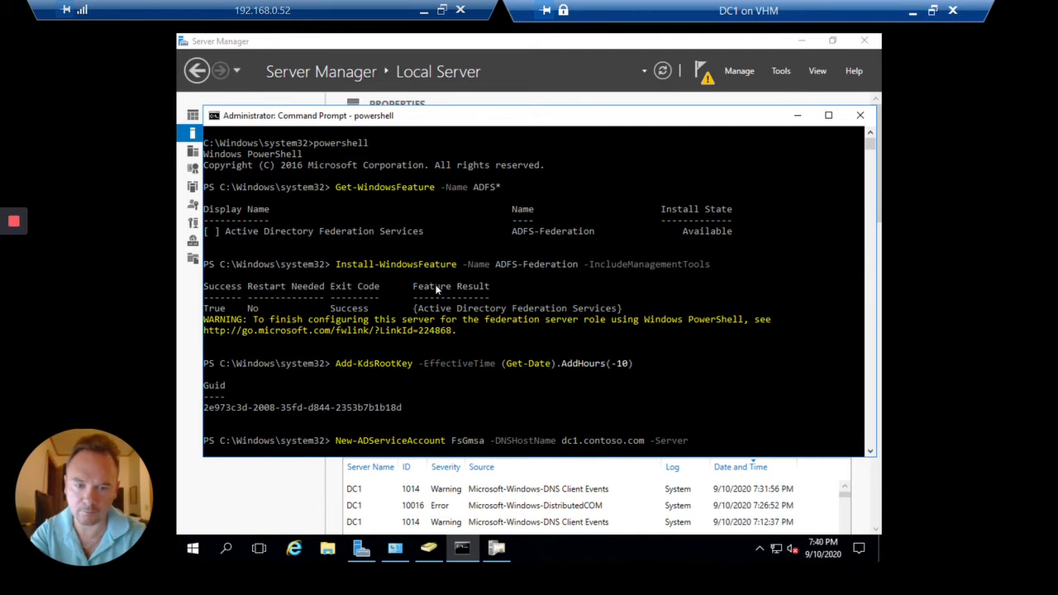
key("BackSpace")
key("BackSpace")
type("ic")
key("Tab")
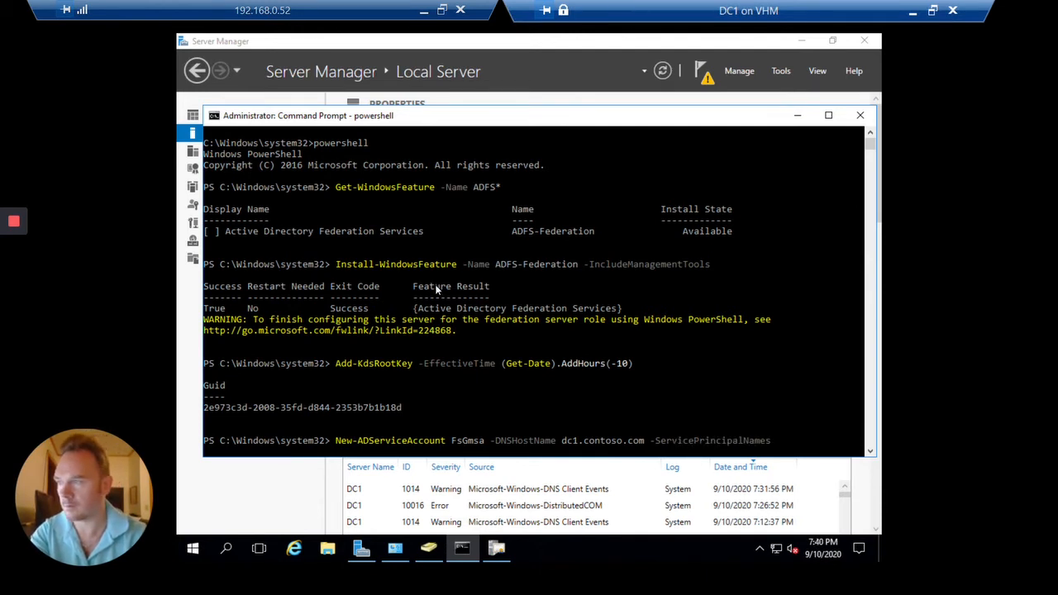
Set host name adfs.ad.contoso.com and SPN http/adfs.ad.contoso.com, then run the command
type("http")
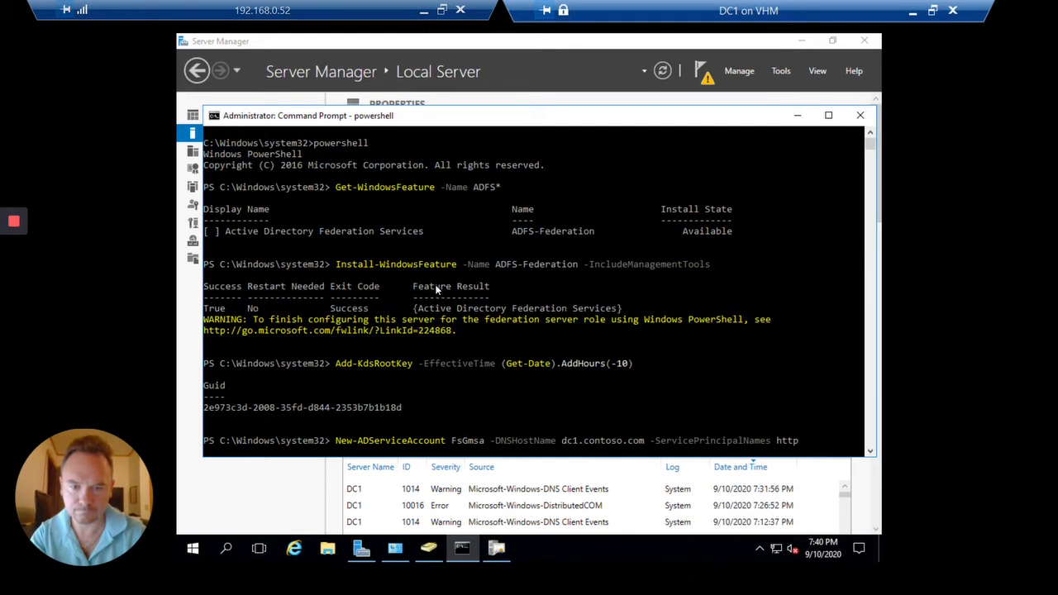
key("BackSpace")
key("BackSpace")
key("BackSpace")
type("adfs")
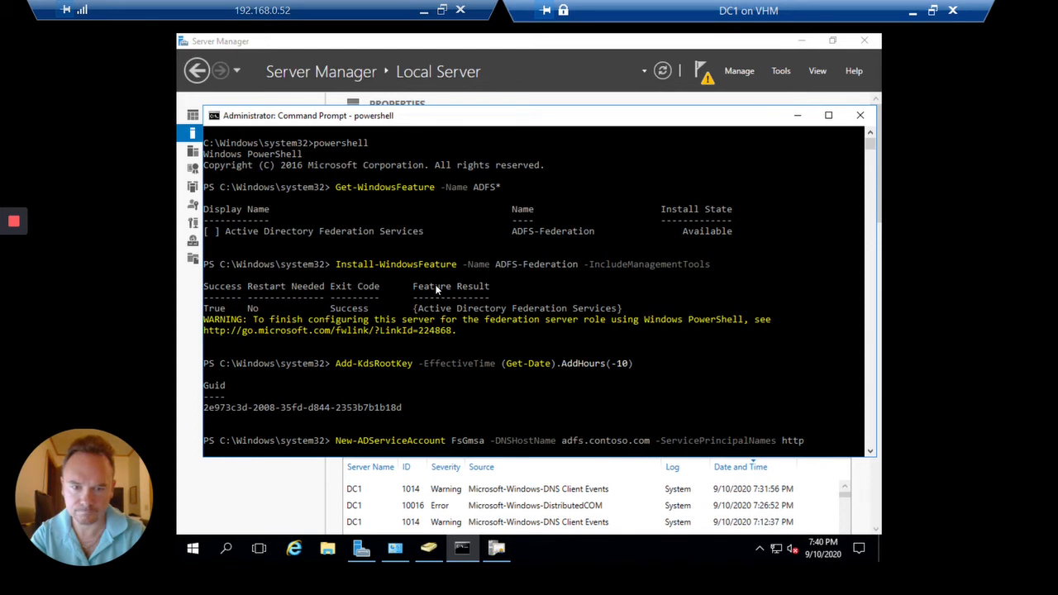
key("Right")
type(".ad")
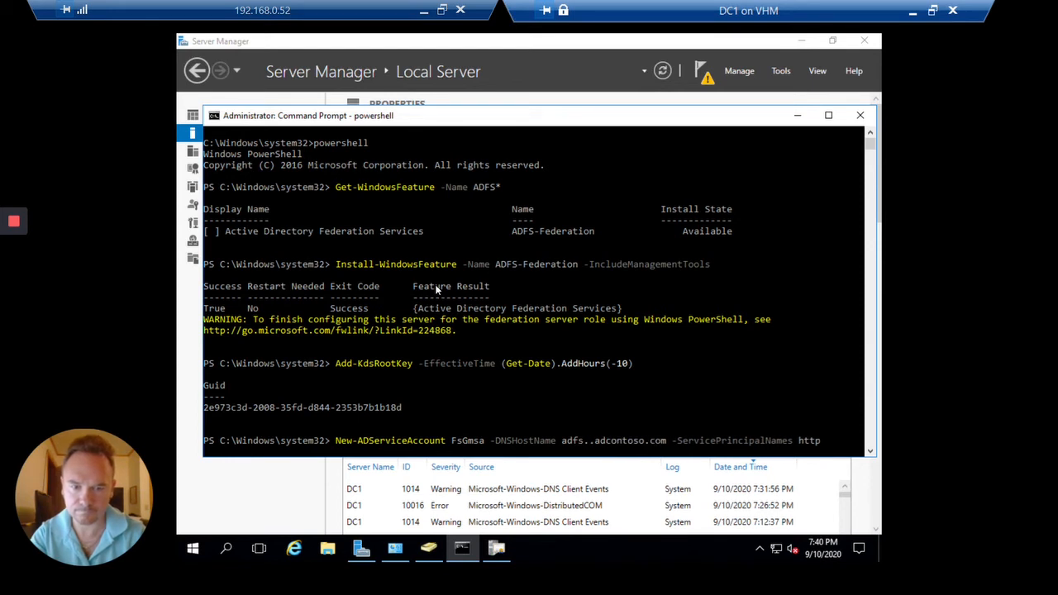
key("BackSpace")
key("BackSpace")
key("BackSpace")
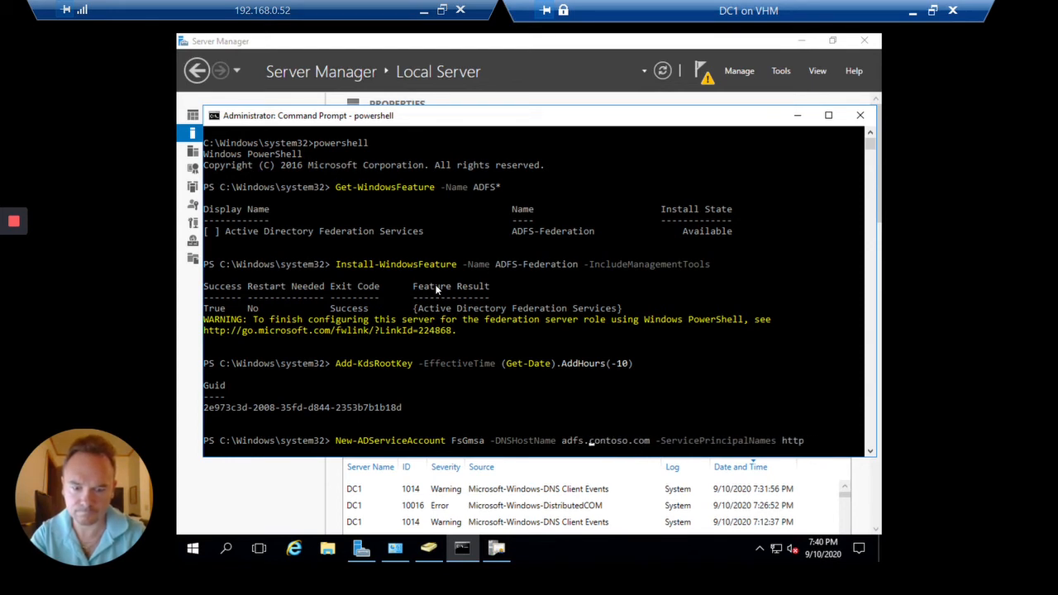
type("ad.")
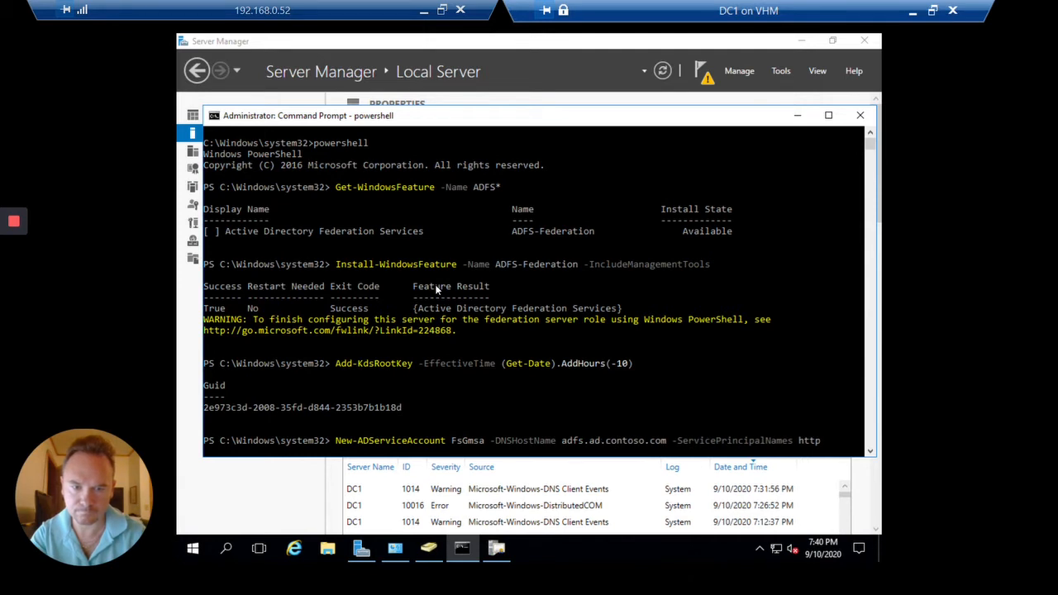
key("Right")
key("Right")
key("Right")
key("Right")
key("Right")
key("Right")
key("Right")
key("Right")
key("Right")
key("Right")
key("Right")
key("Right")
key("Right")
type("/")
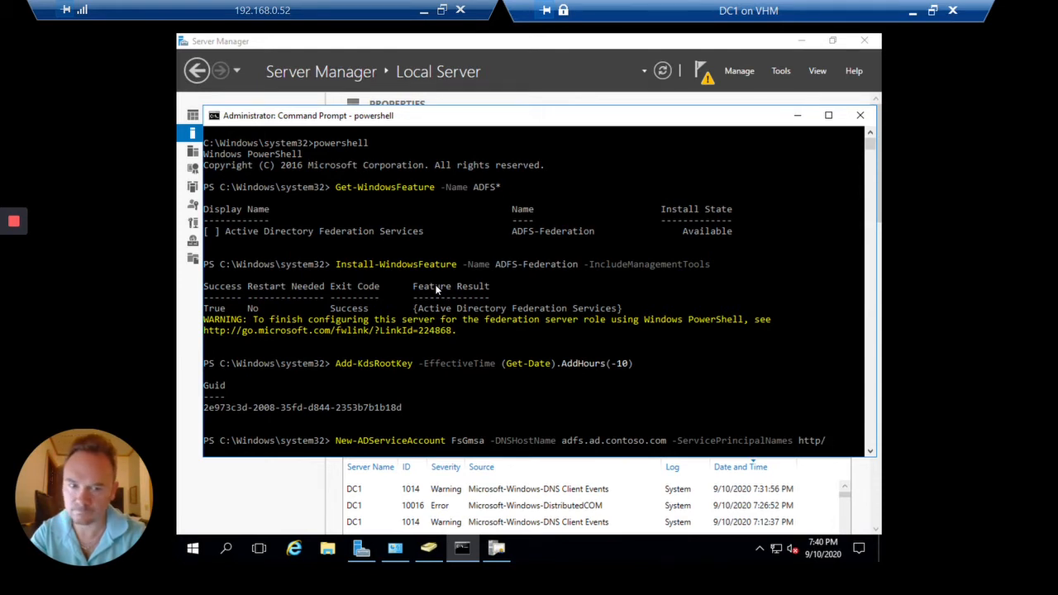
type("adfs.a")
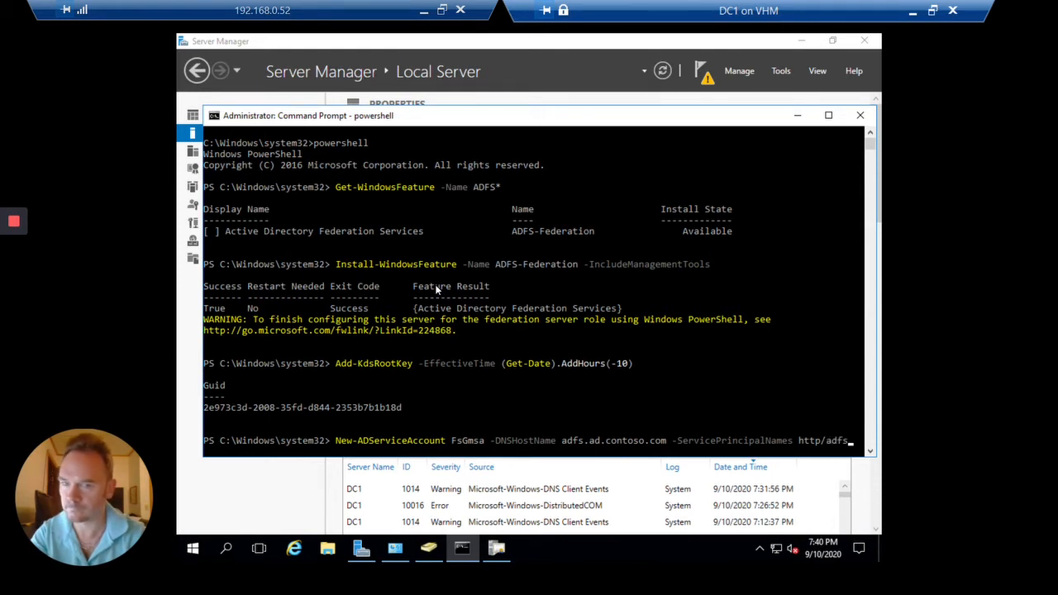
type("d.contoso.co")
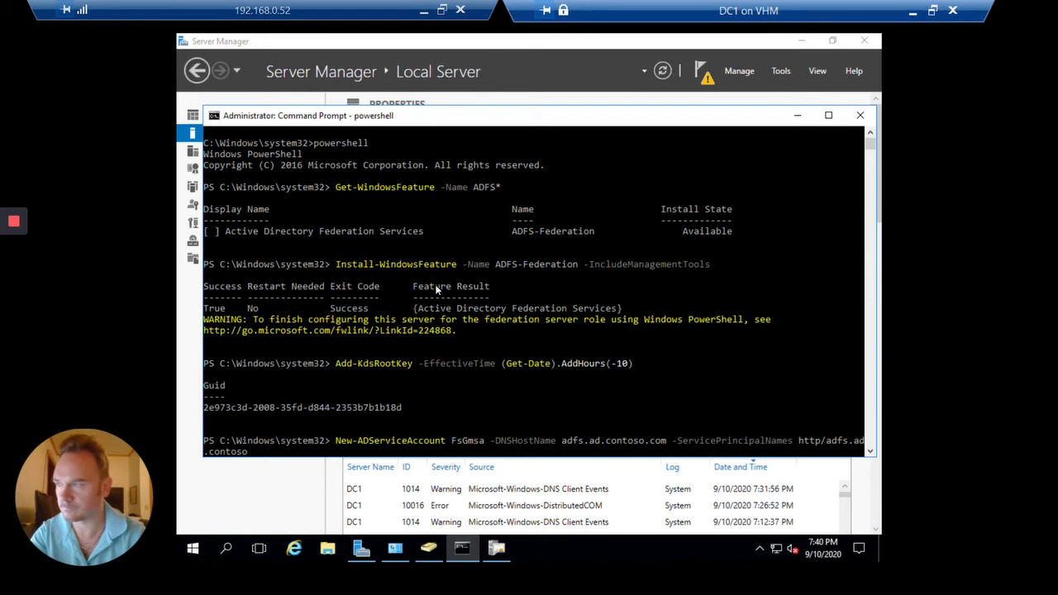
type("m")
key("Return")
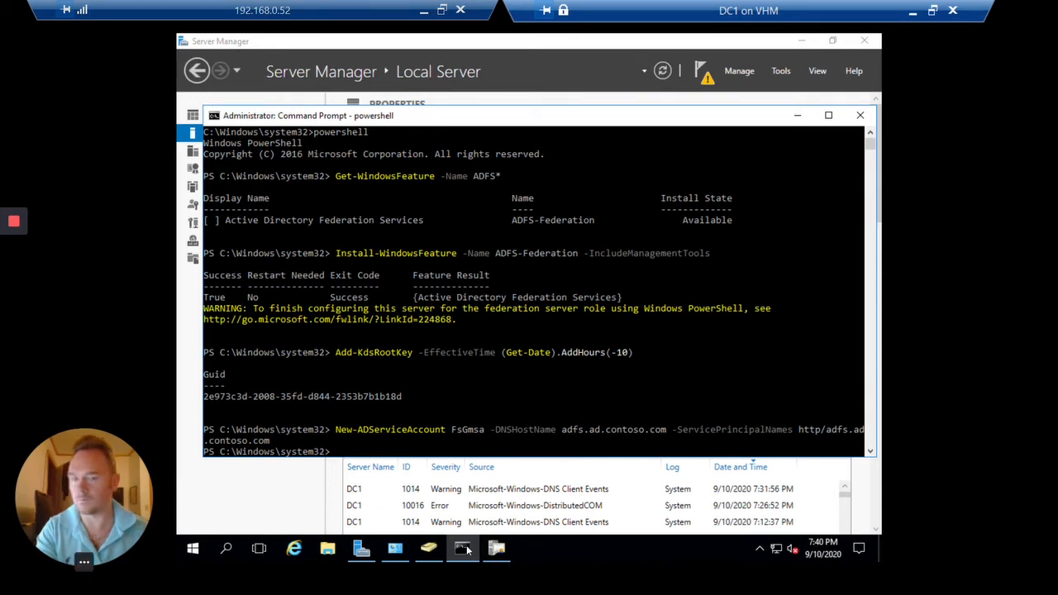
left_click(704, 341)
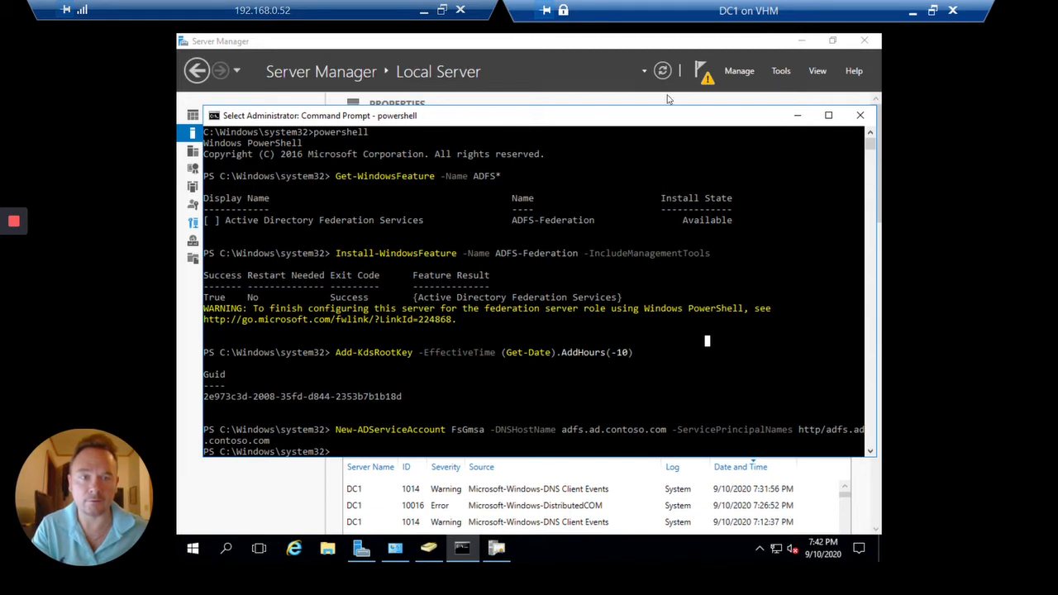
Launch the AD FS configuration wizard and accept the first-farm option and current administrator account
left_click(707, 87)
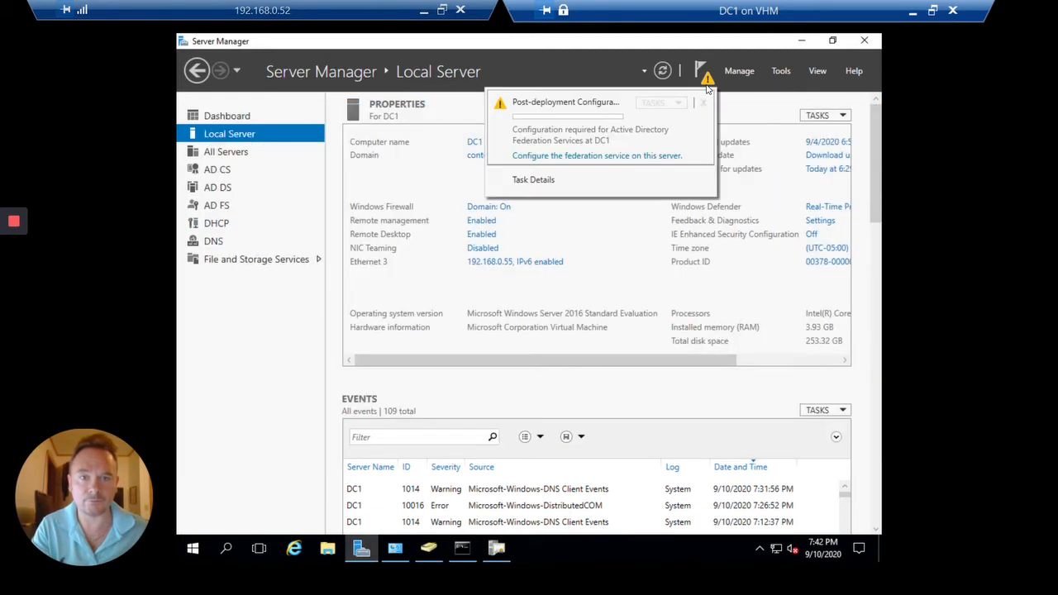
left_click(598, 157)
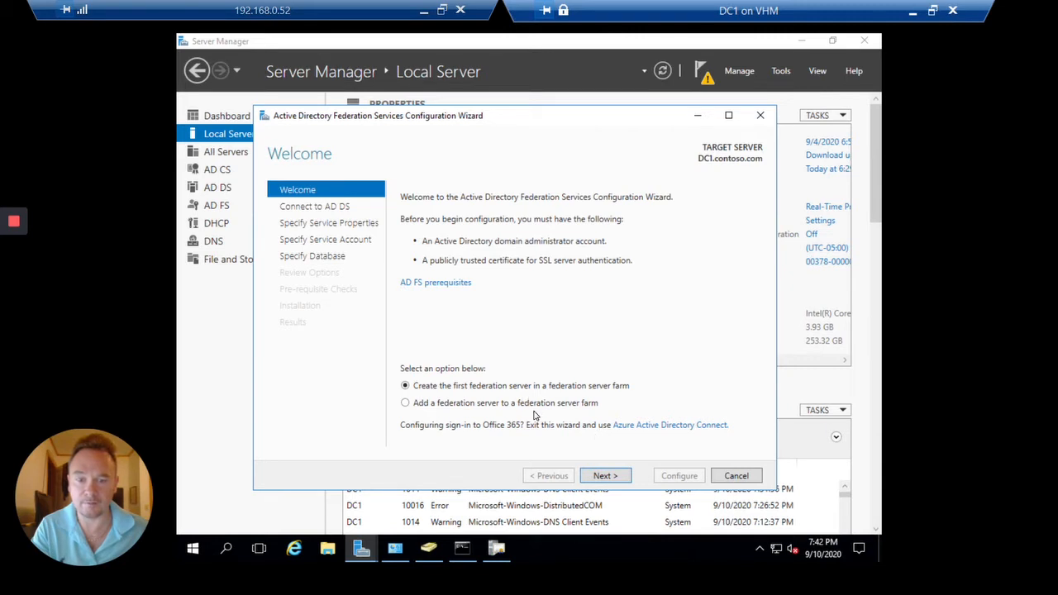
left_click(620, 478)
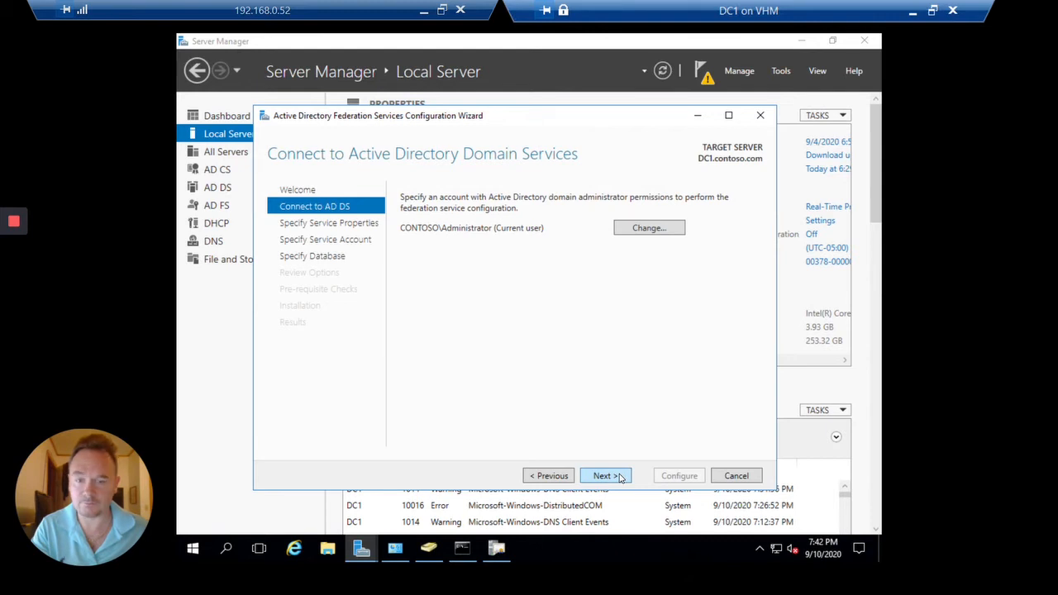
left_click(620, 477)
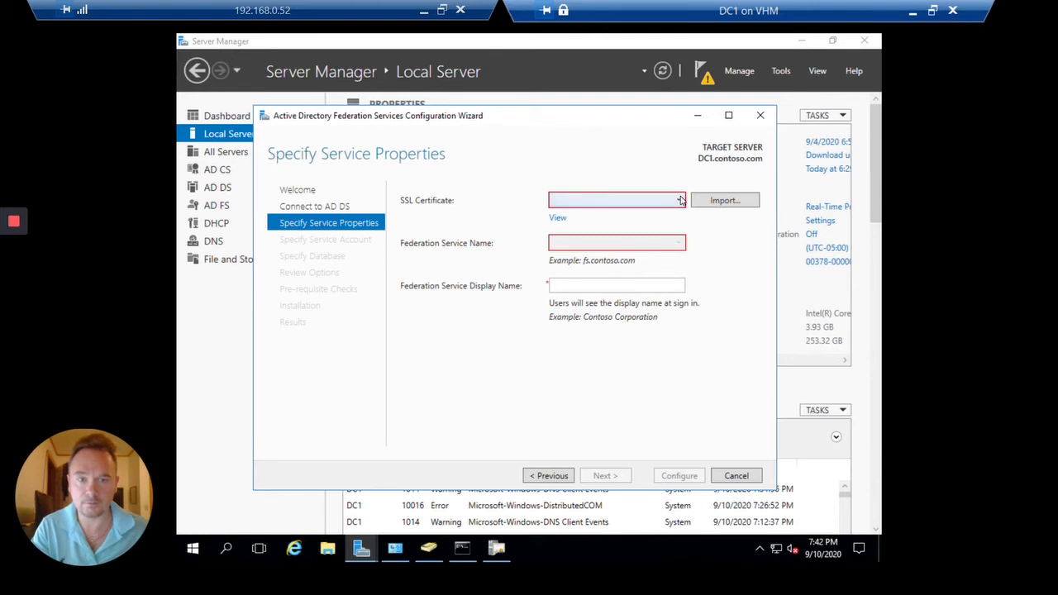
Choose the adfs.ad.contoso.com SSL certificate, then switch to Active Directory Users and Computers
left_click(681, 201)
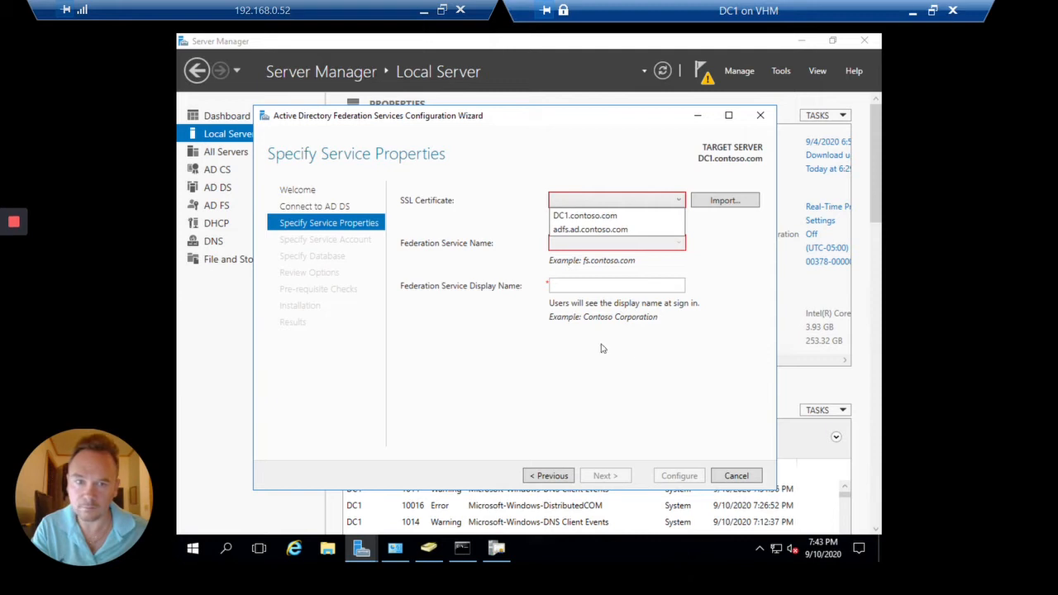
left_click(637, 233)
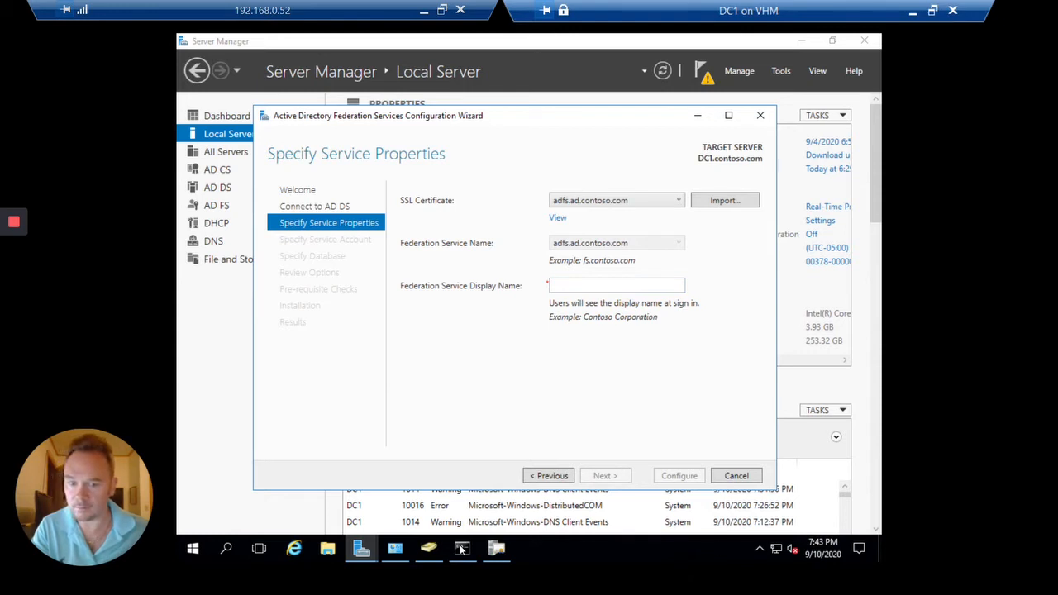
mouse_move(444, 550)
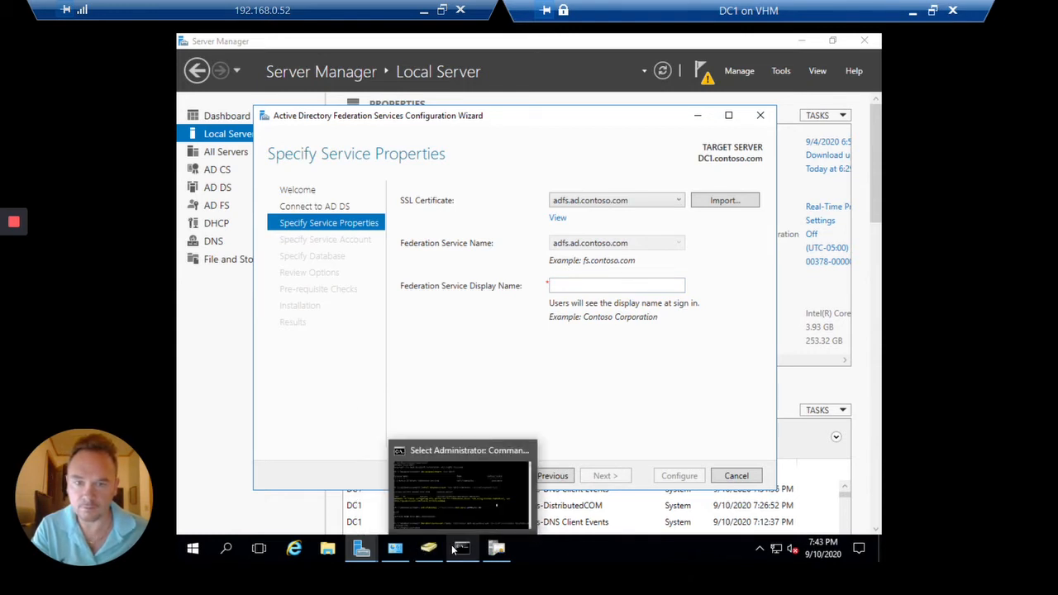
left_click(439, 553)
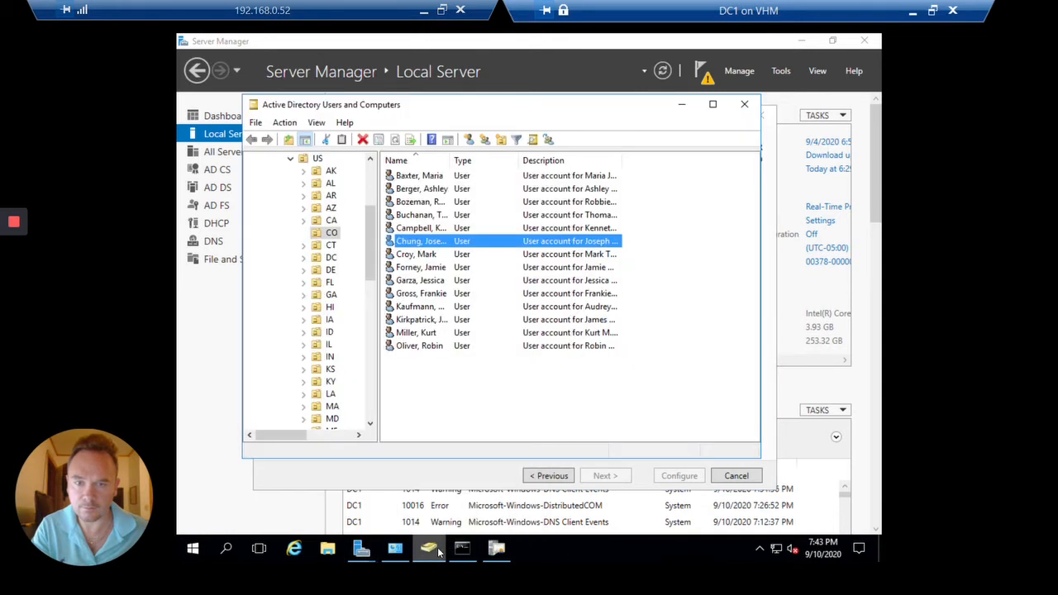
Copy a user's company name 'Contoso Computing, LLC' into Federation Service Display Name and continue
double_click(461, 241)
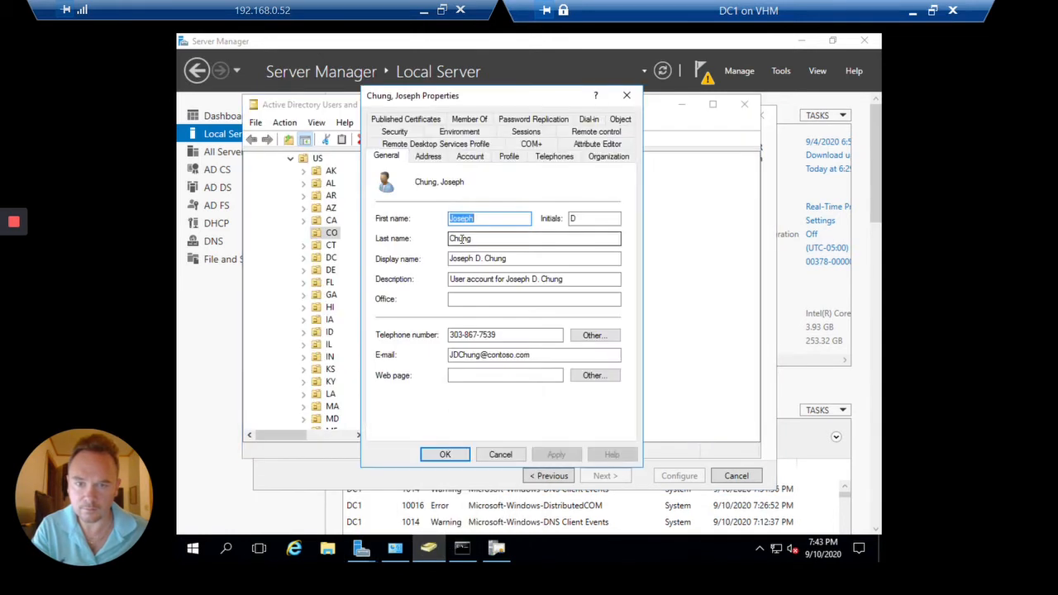
left_click(625, 157)
left_click(529, 226)
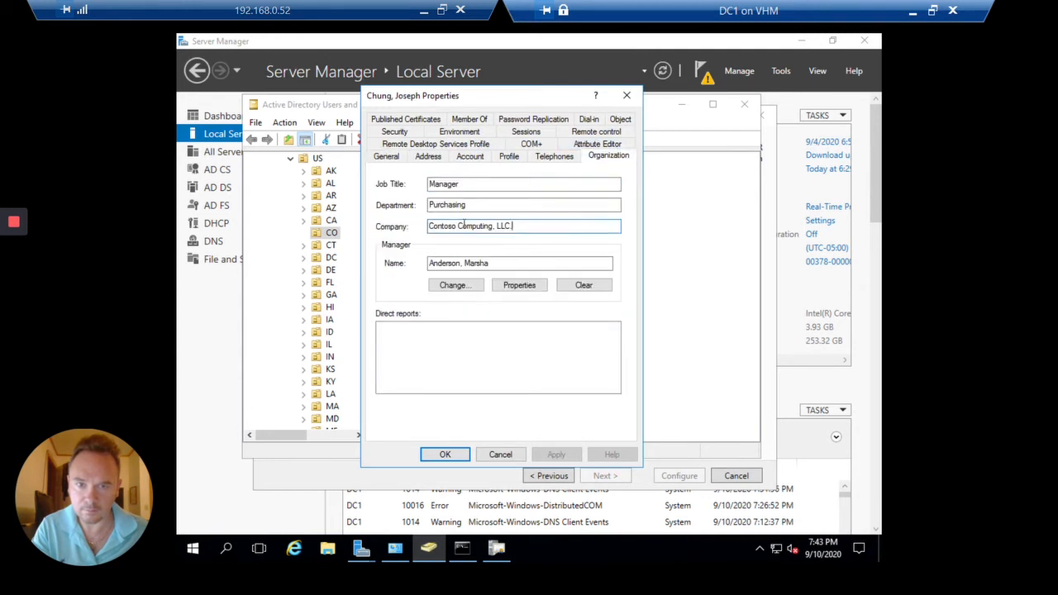
key("ctrl+a")
key("ctrl+c")
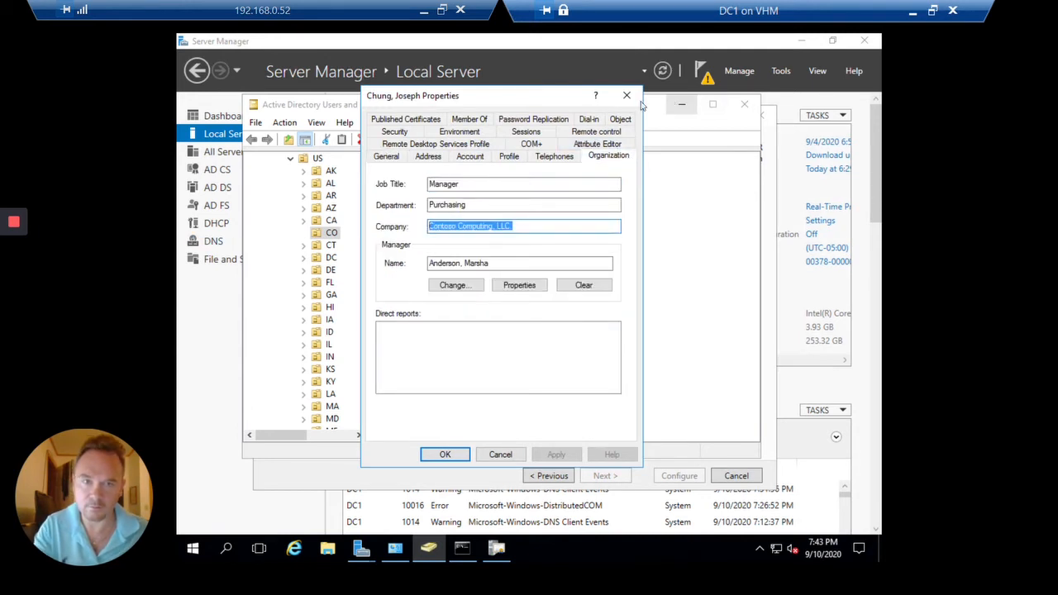
left_click(627, 96)
left_click(682, 105)
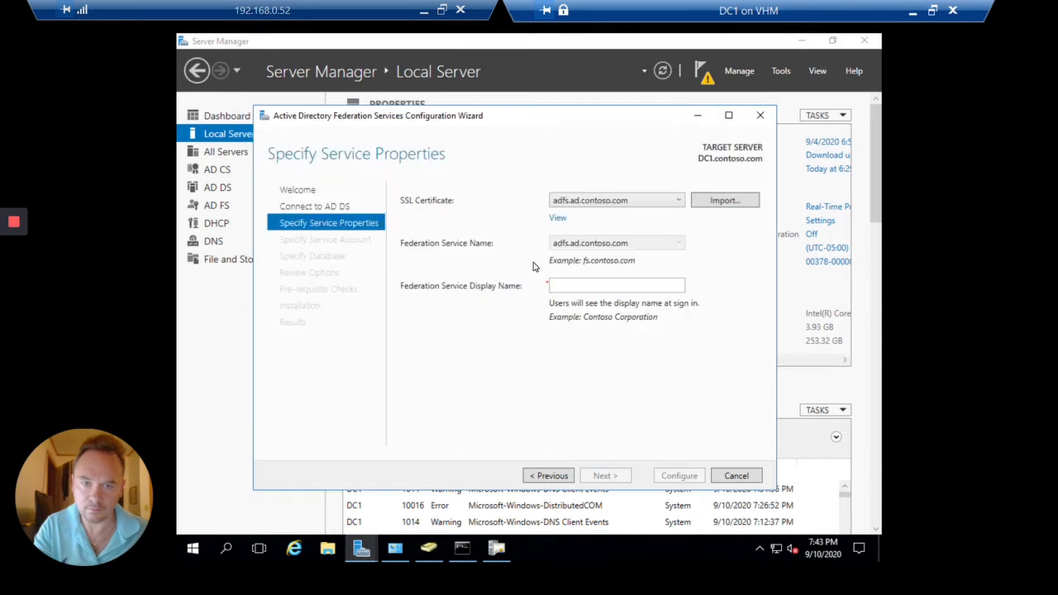
left_click(579, 286)
key("ctrl+v")
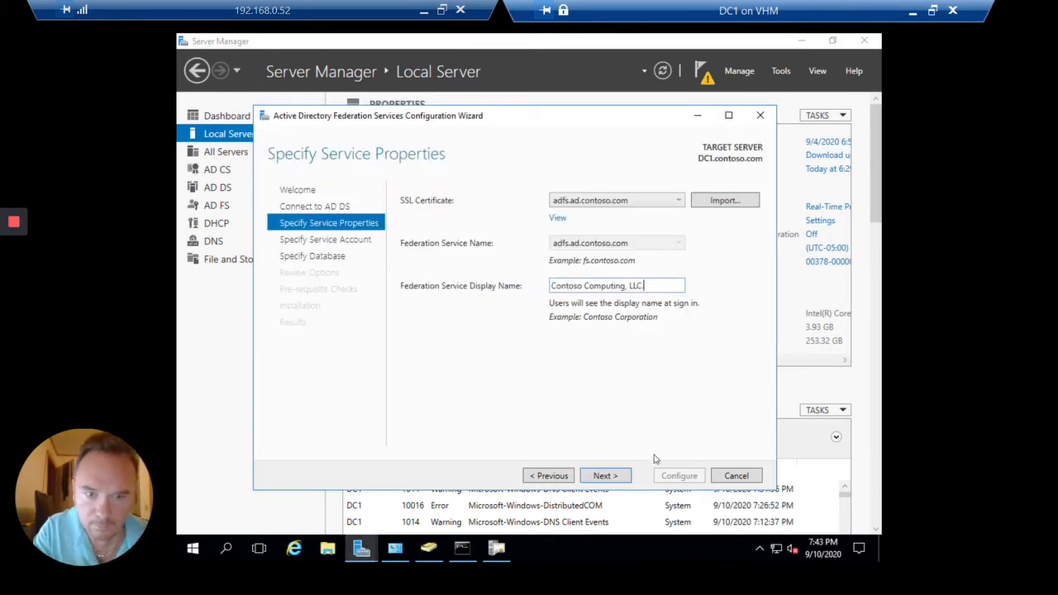
left_click(604, 475)
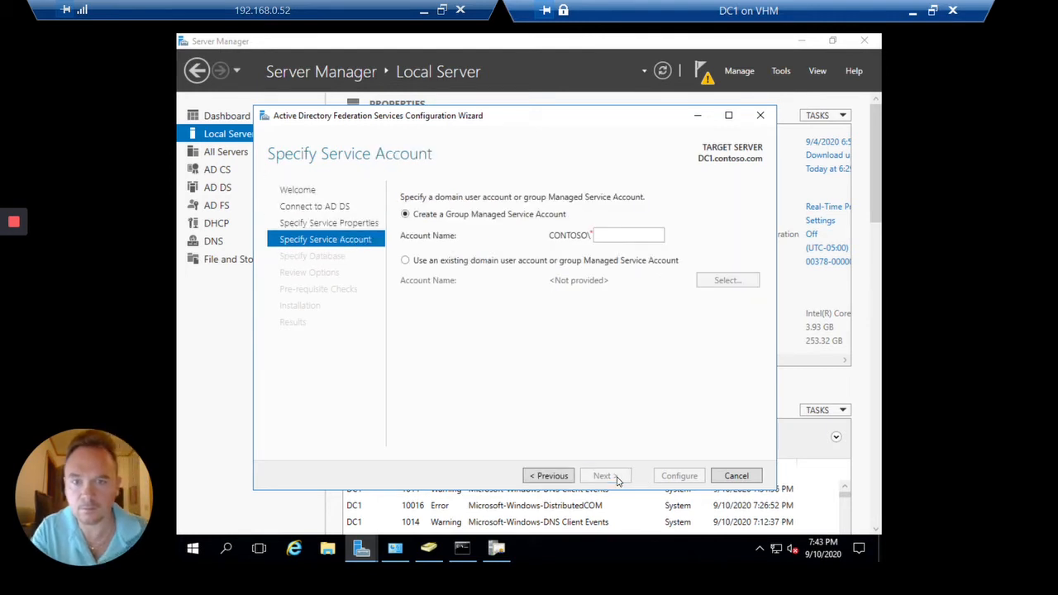
Set CONTOSO\FsGmsa$ as the AD FS service account and keep the Windows Internal Database
left_click(406, 261)
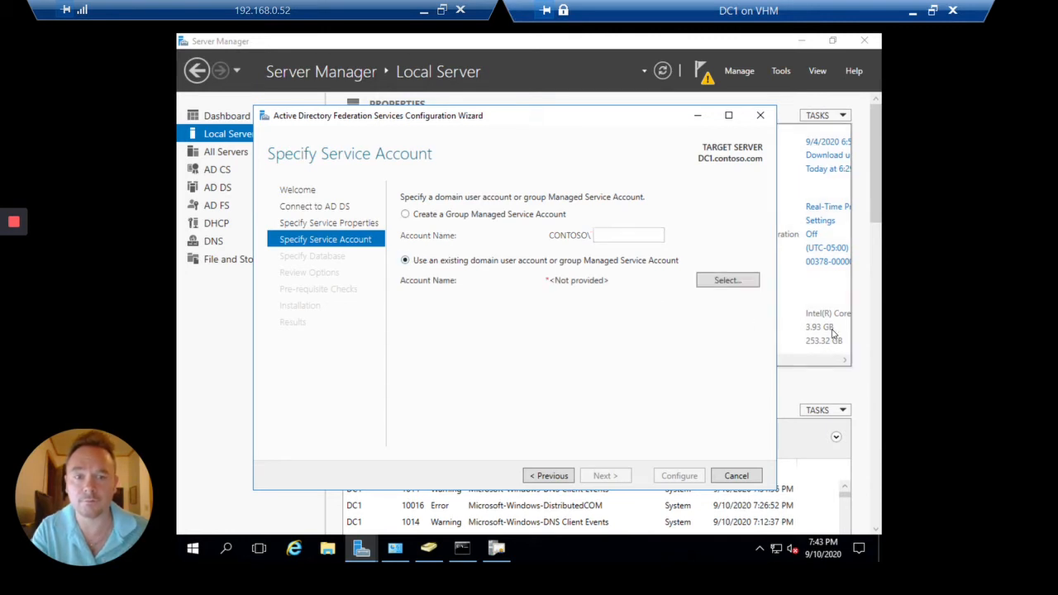
left_click(748, 282)
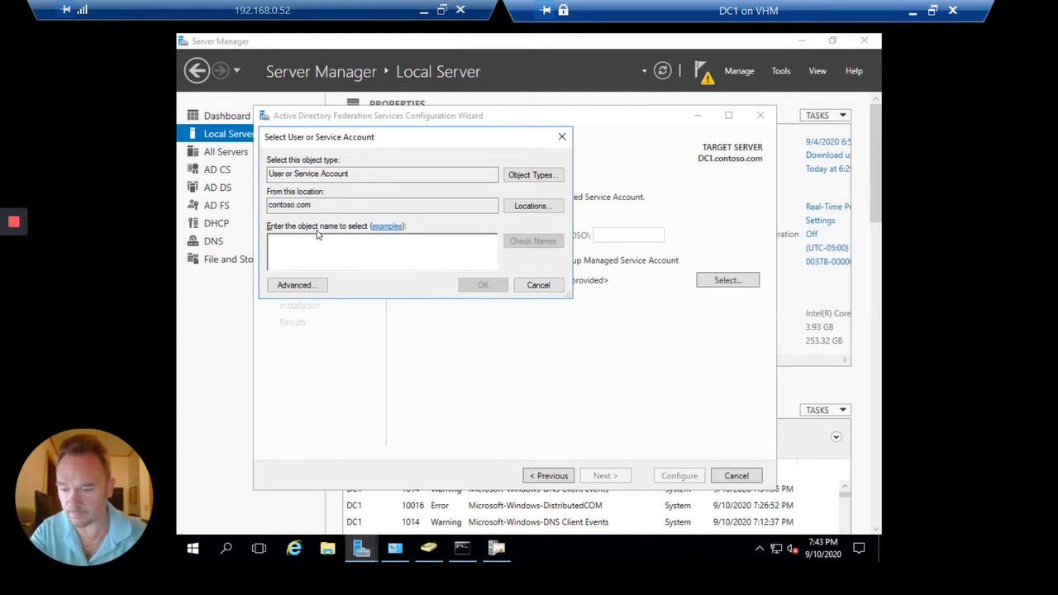
type("fs")
key("Return")
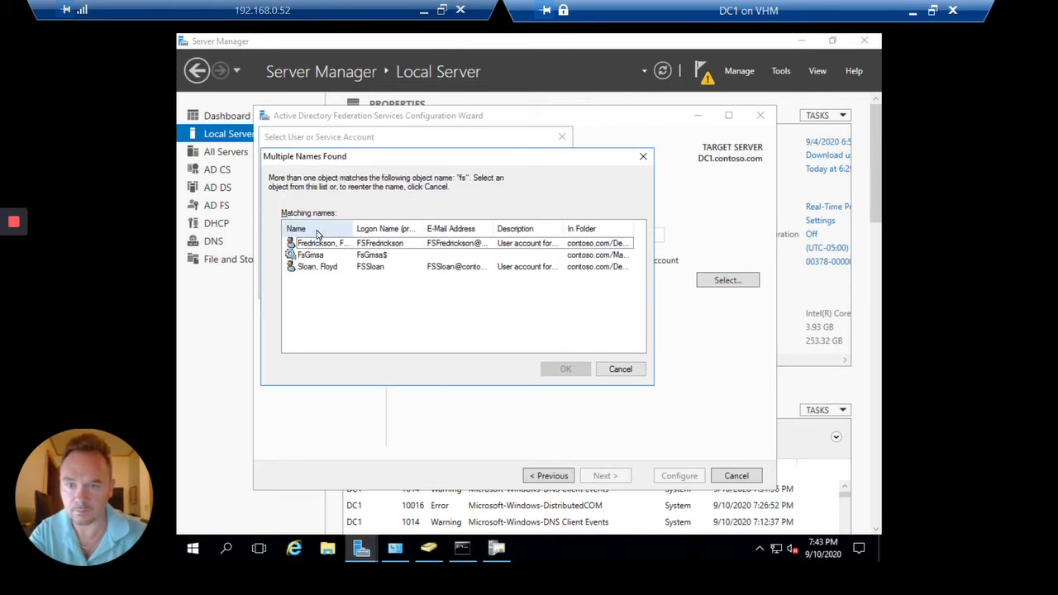
key("Down")
key("Return")
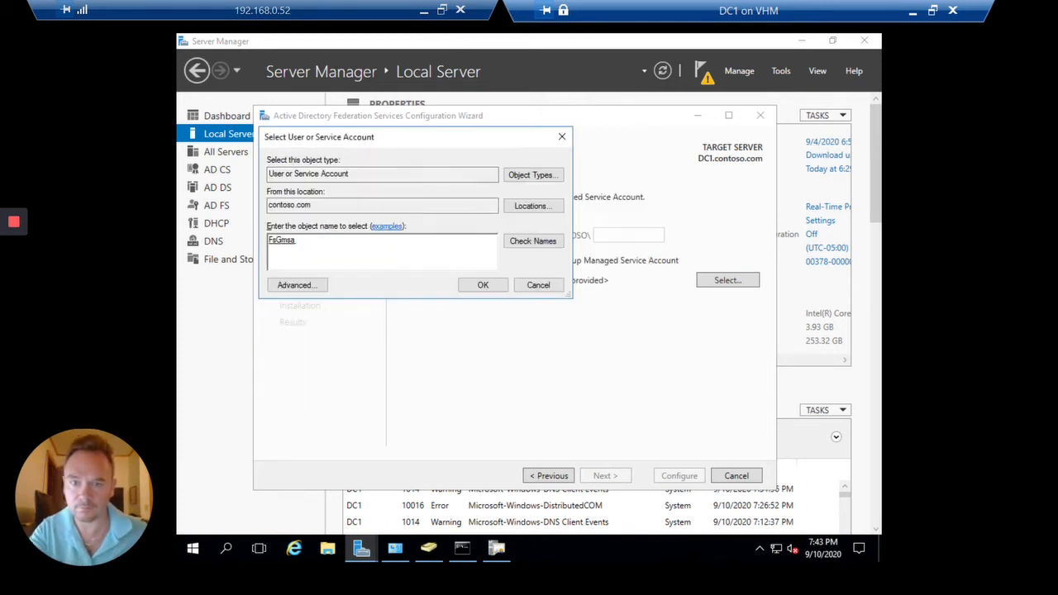
left_click(497, 286)
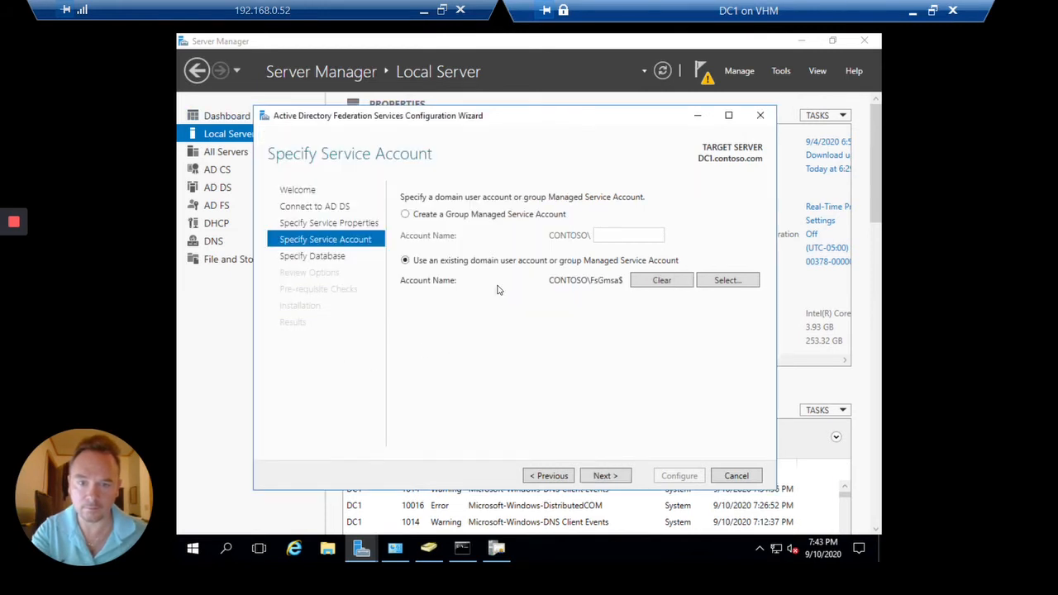
left_click(606, 479)
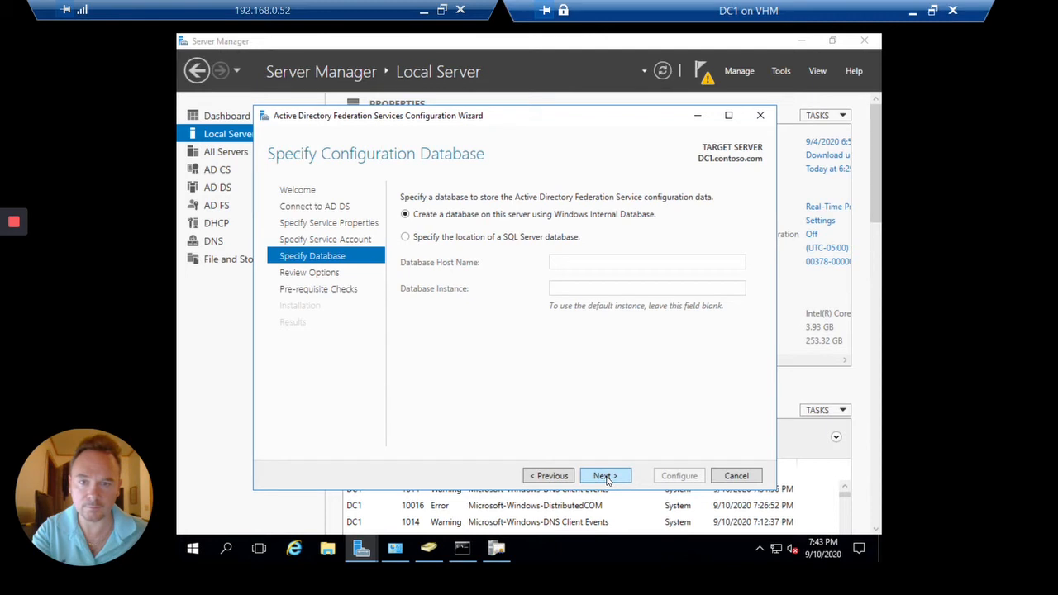
left_click(606, 477)
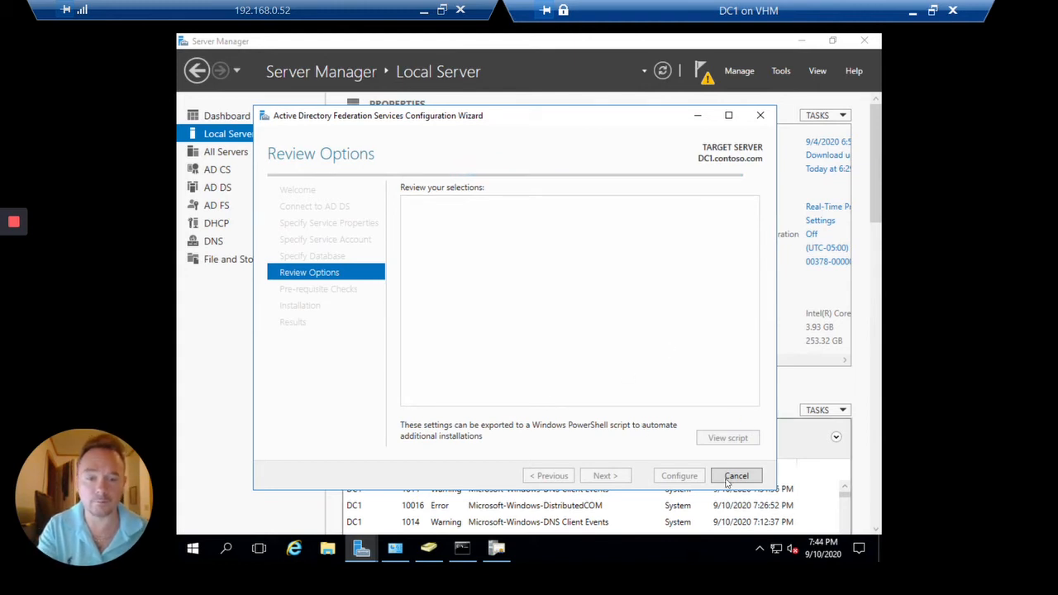
Open the generated PowerShell script and save it as CreateADFS in the scripts folder
left_click(748, 438)
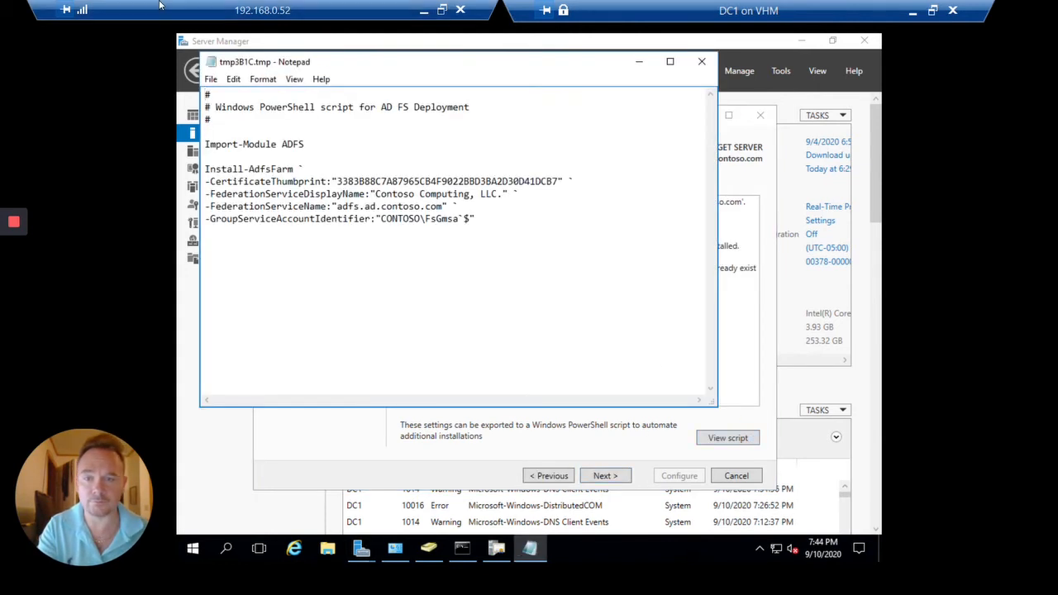
left_click(211, 80)
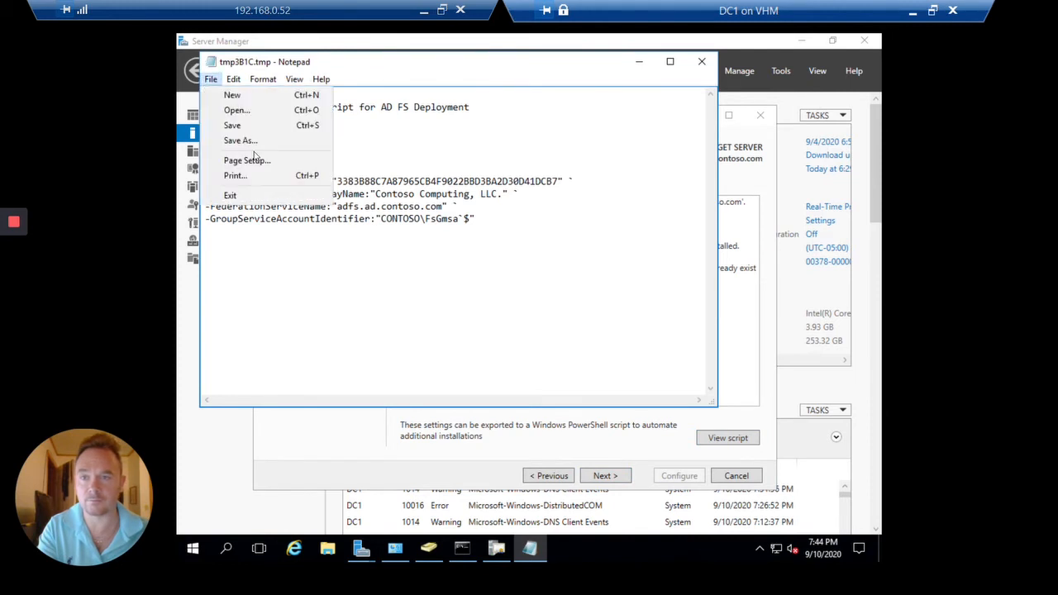
left_click(256, 140)
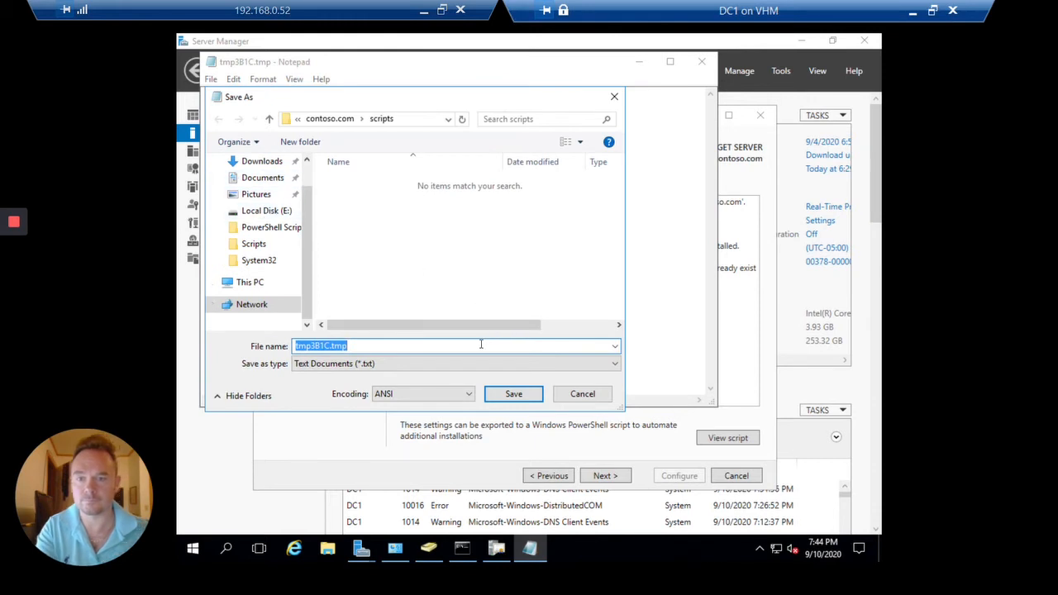
type("Create")
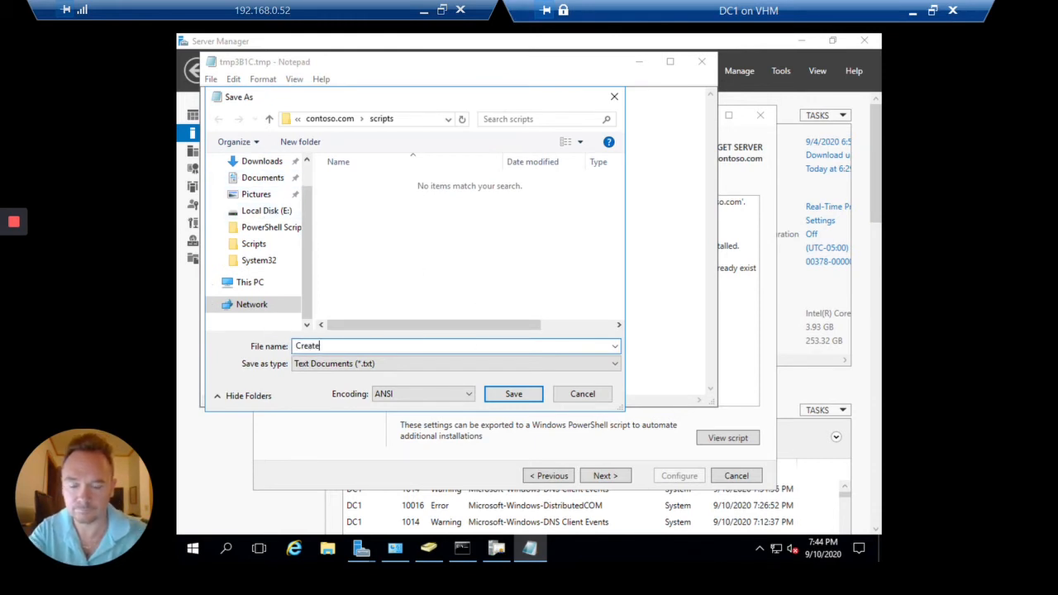
type("ADFS")
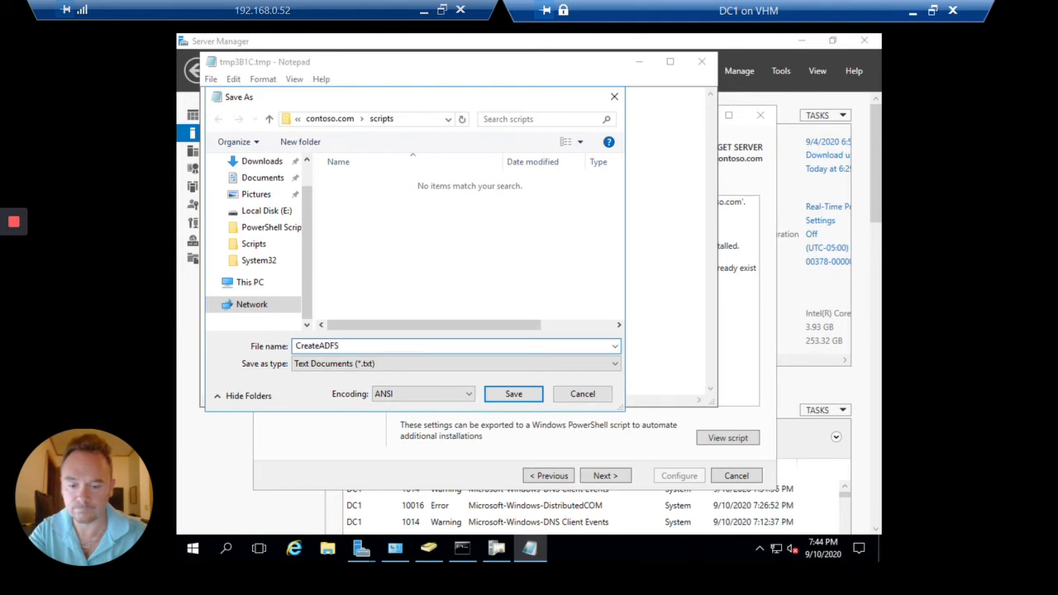
key("Return")
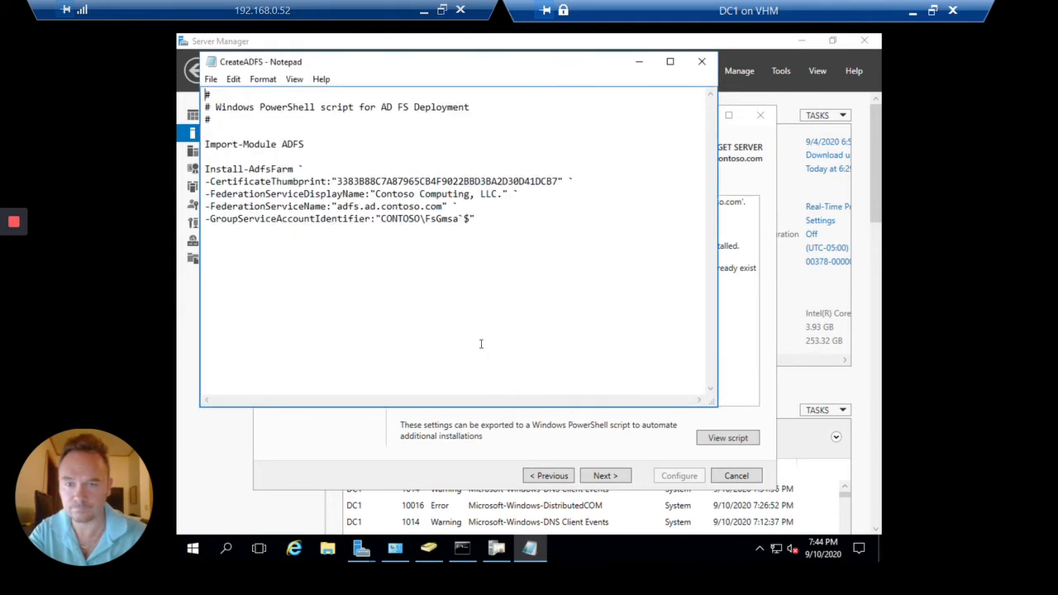
Save another copy of the CreateADFS script to the Desktop and close Notepad
left_click(211, 79)
left_click(252, 145)
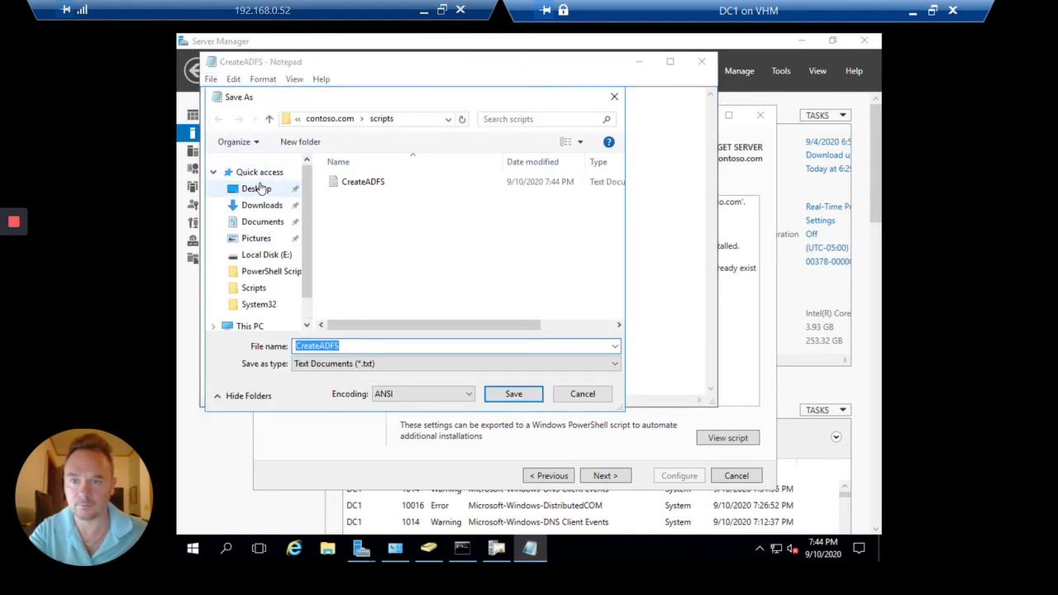
left_click(252, 189)
left_click(512, 396)
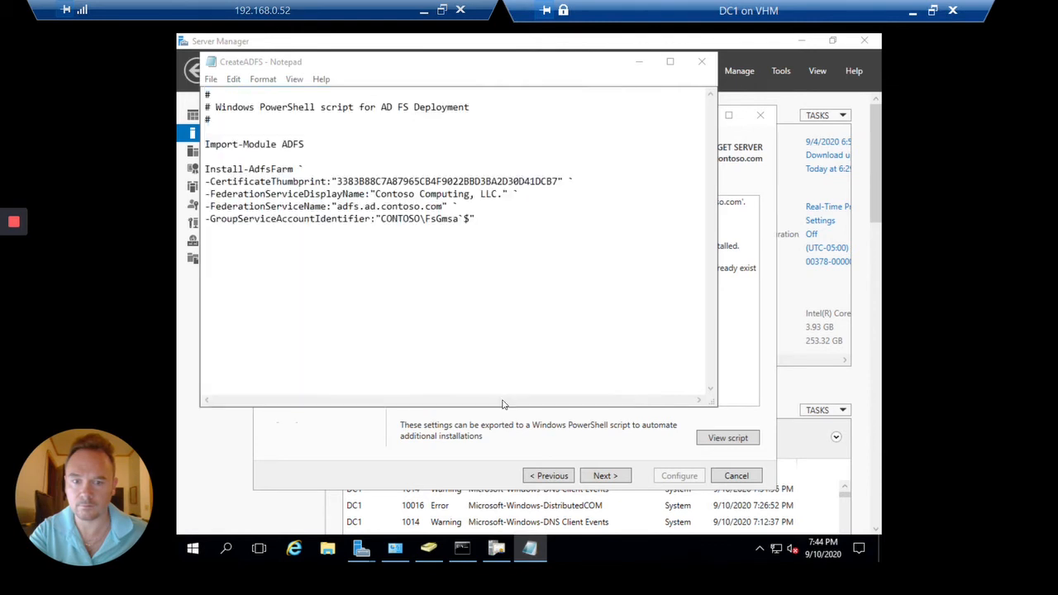
left_click(702, 61)
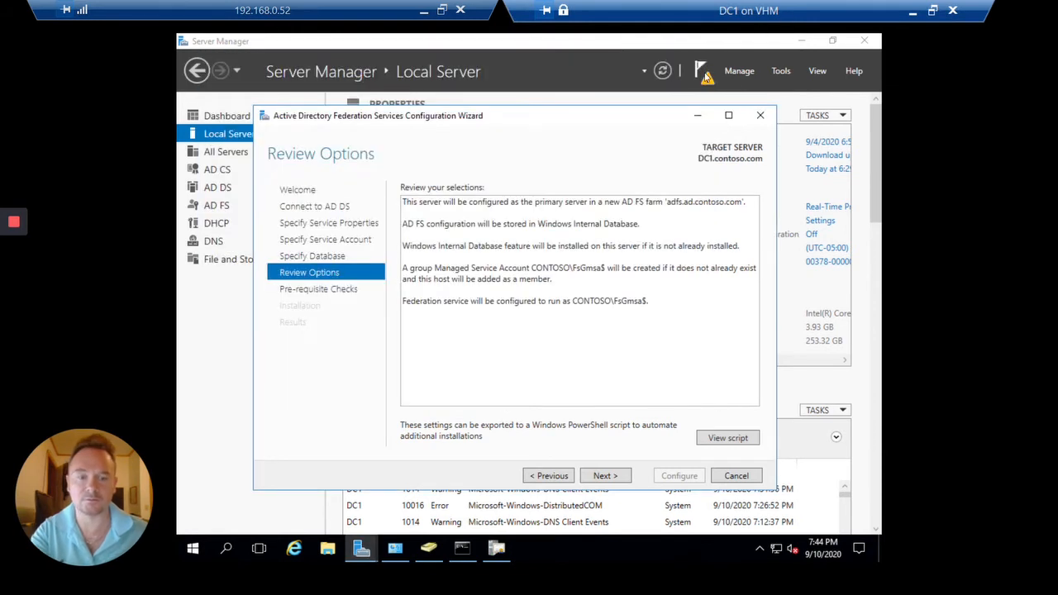
Run the prerequisite checks, then start configuring the adfs.ad.contoso.com AD FS farm
left_click(617, 483)
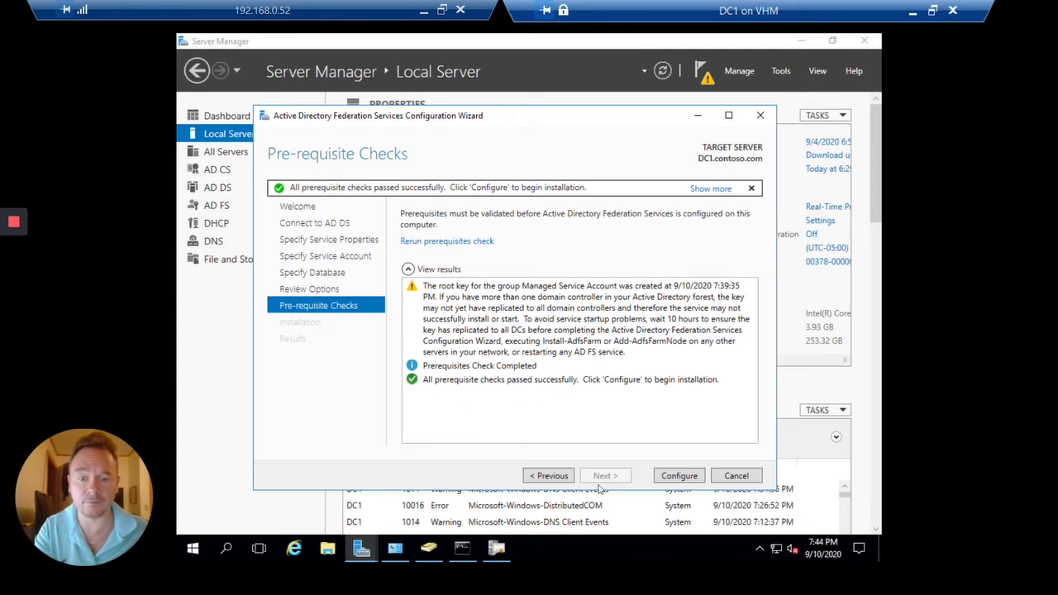
left_click(678, 476)
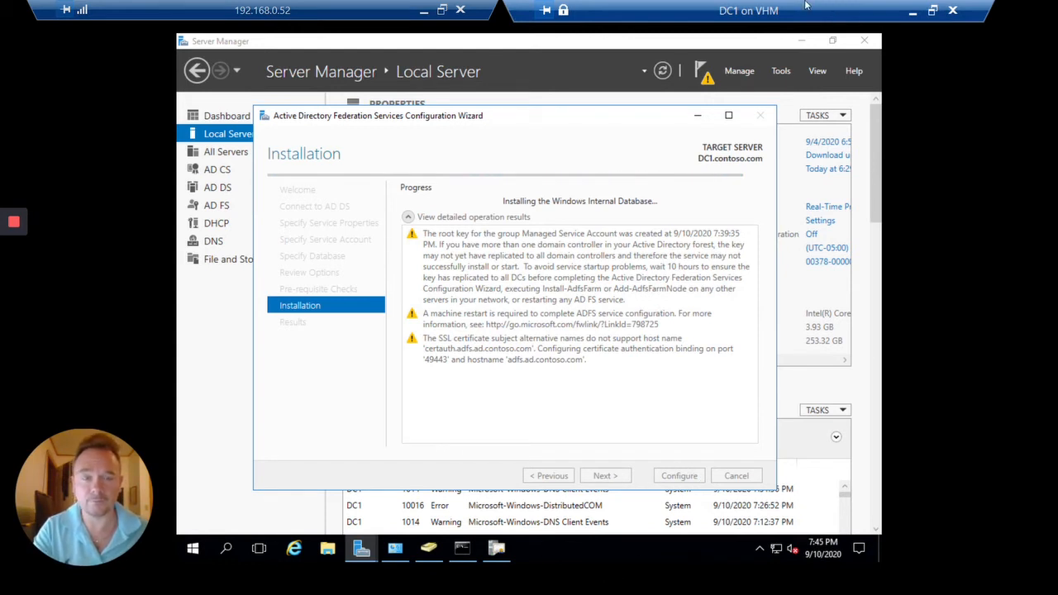
Minimize the DC1 session and VM window, then refresh Server Manager's Local Server page on VHM
left_click(913, 15)
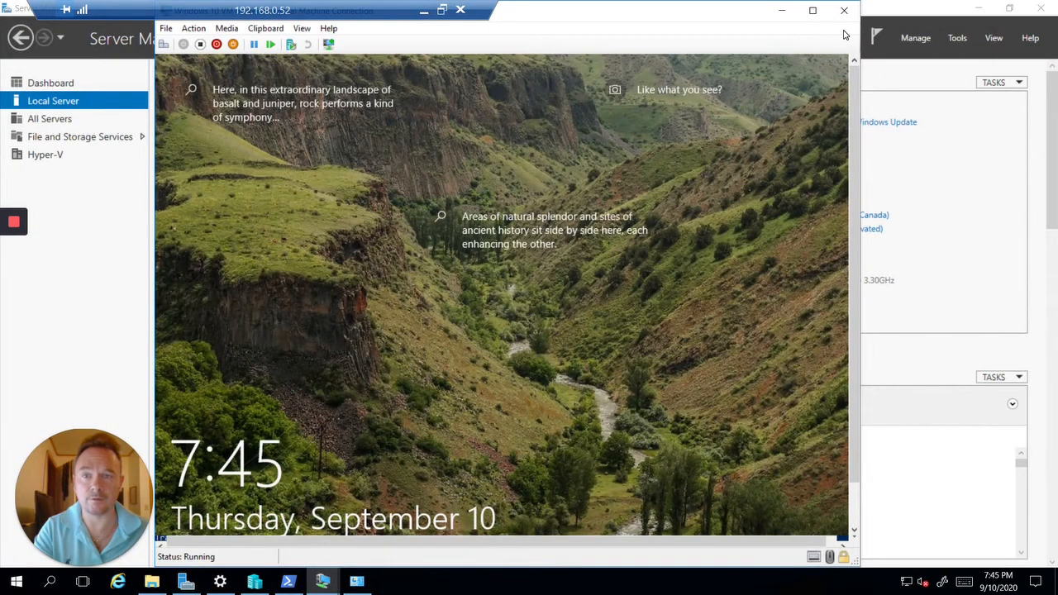
left_click(783, 12)
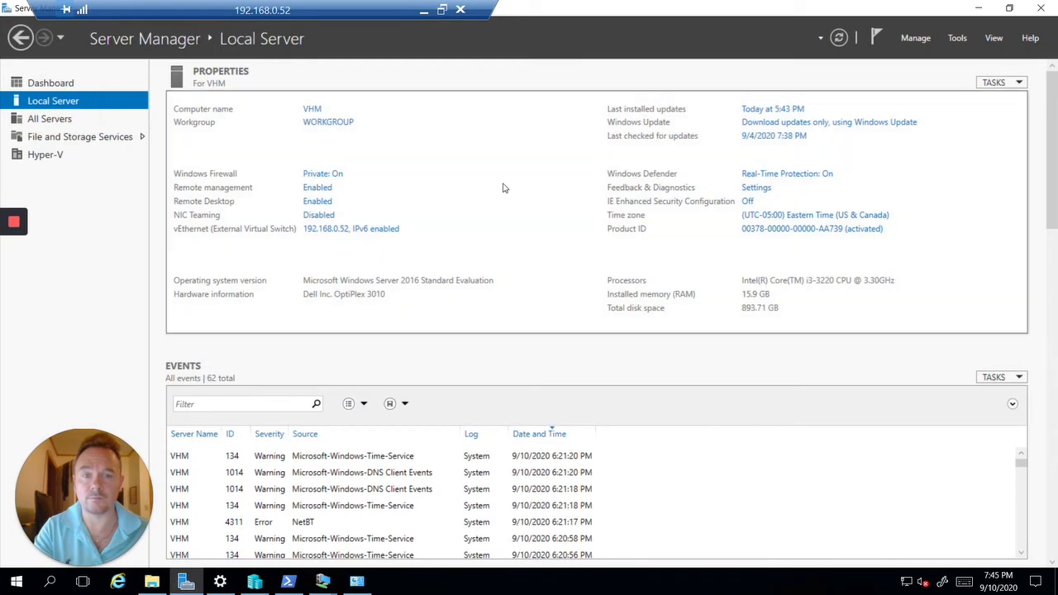
left_click(840, 38)
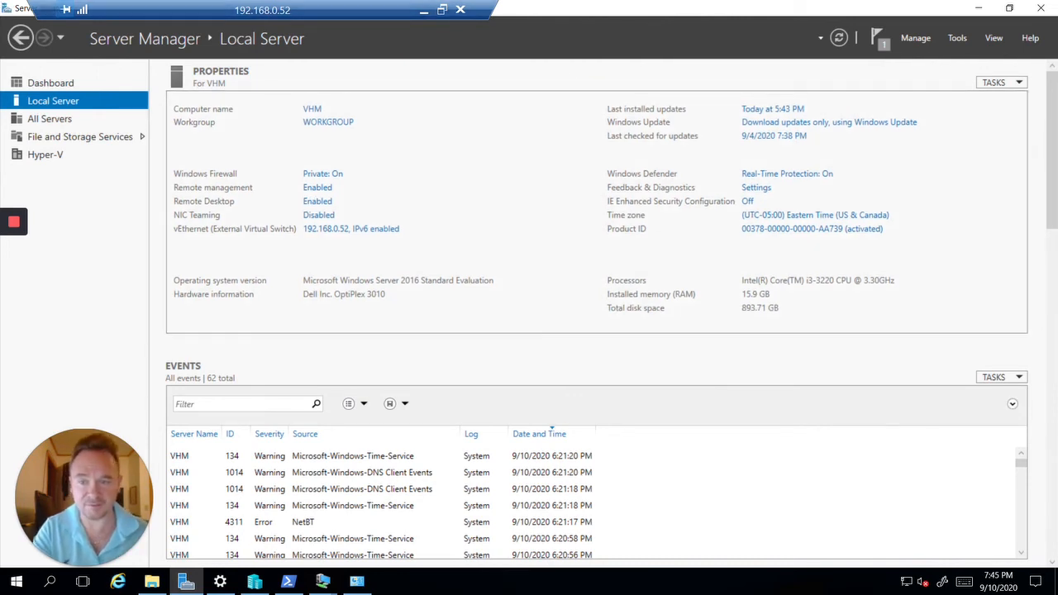
In File Explorer, go to the network share \\raspberrypi\webdev
left_click(158, 579)
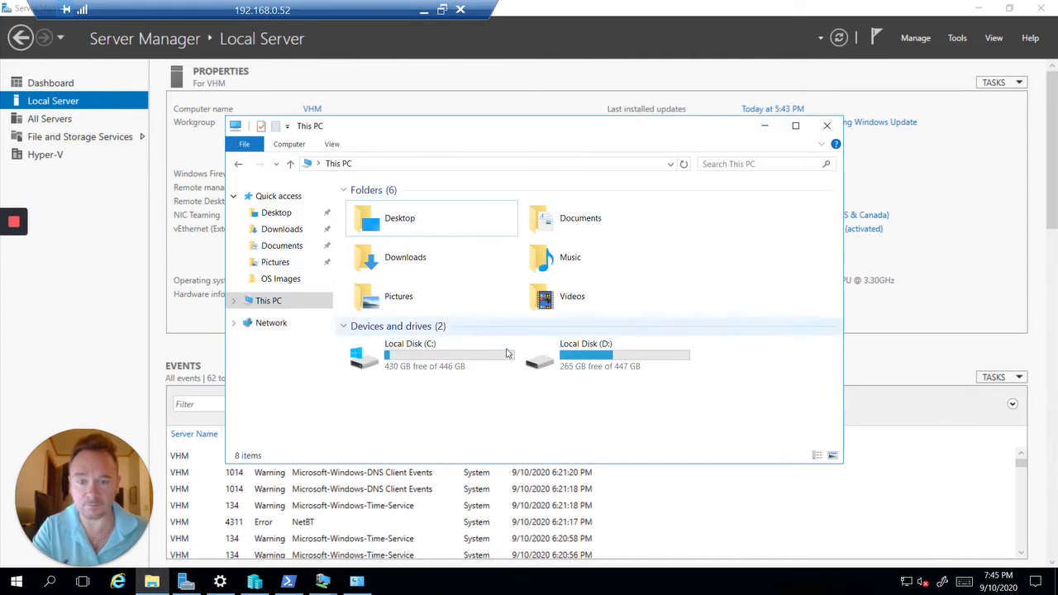
left_click(256, 302)
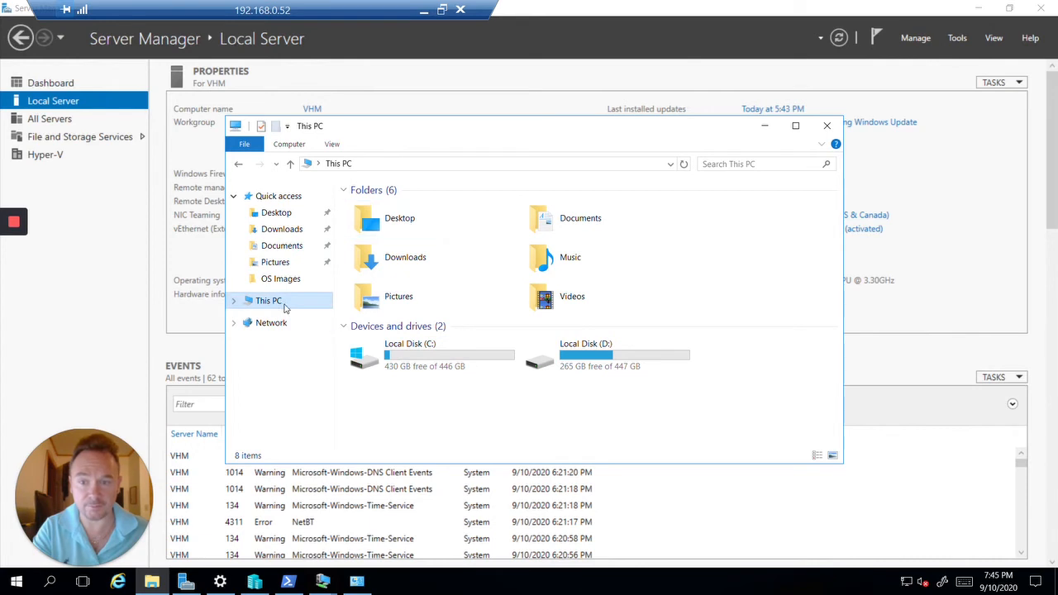
left_click(280, 326)
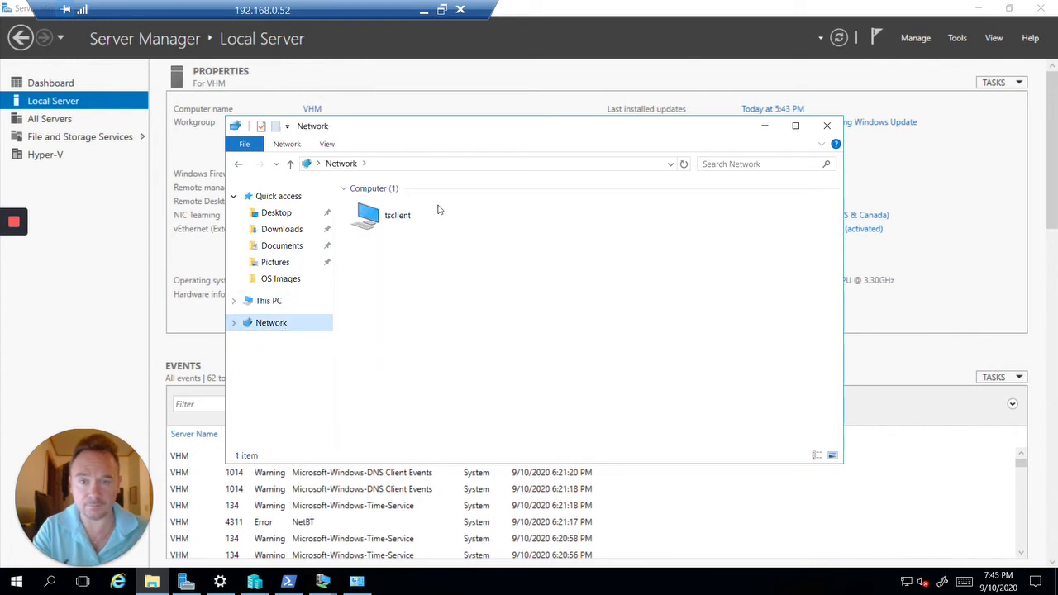
left_click(450, 164)
type("\\\\raspberrypi")
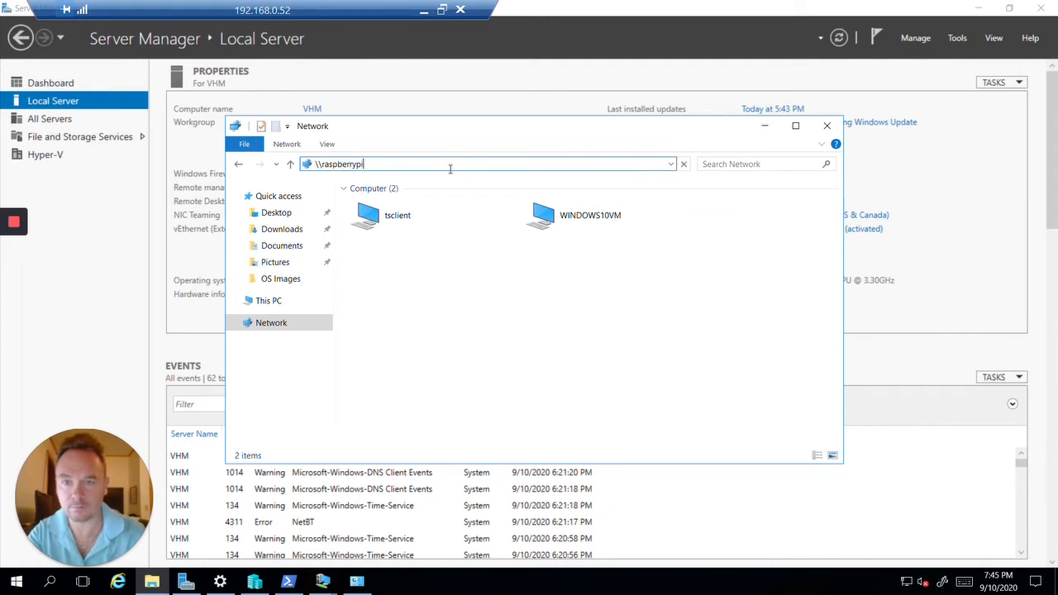
type("\\webdev")
key("Return")
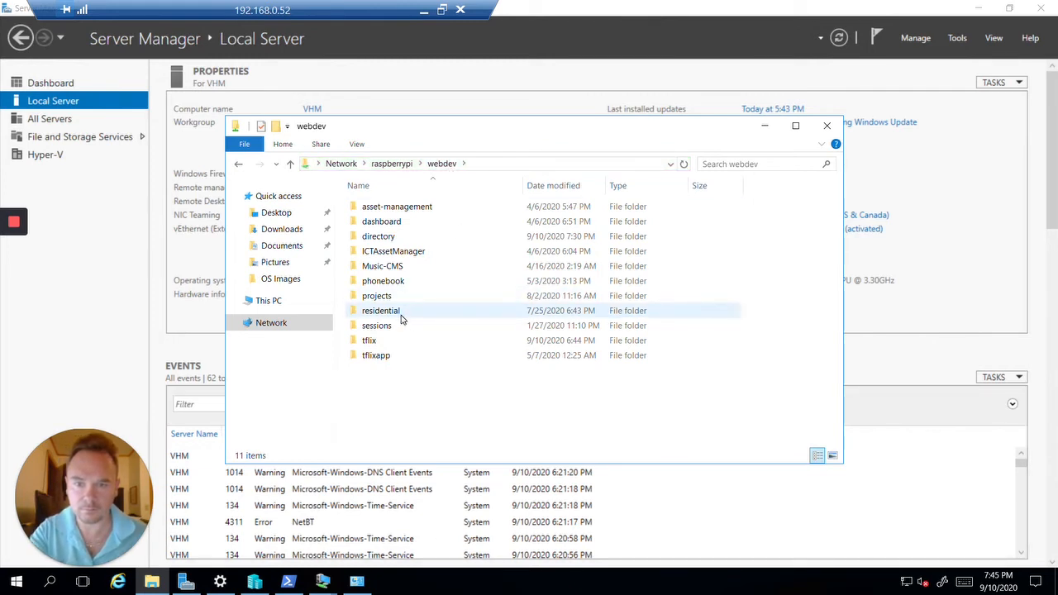
Copy the AzureADConnect installer from the directory folder and paste it into Downloads
double_click(408, 237)
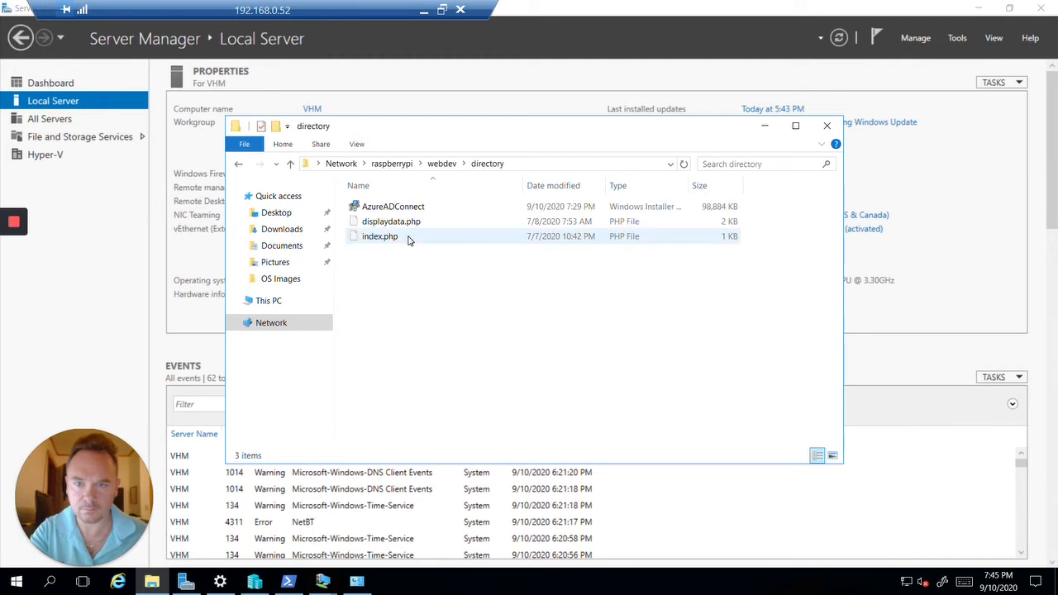
left_click(423, 207)
left_click(424, 208)
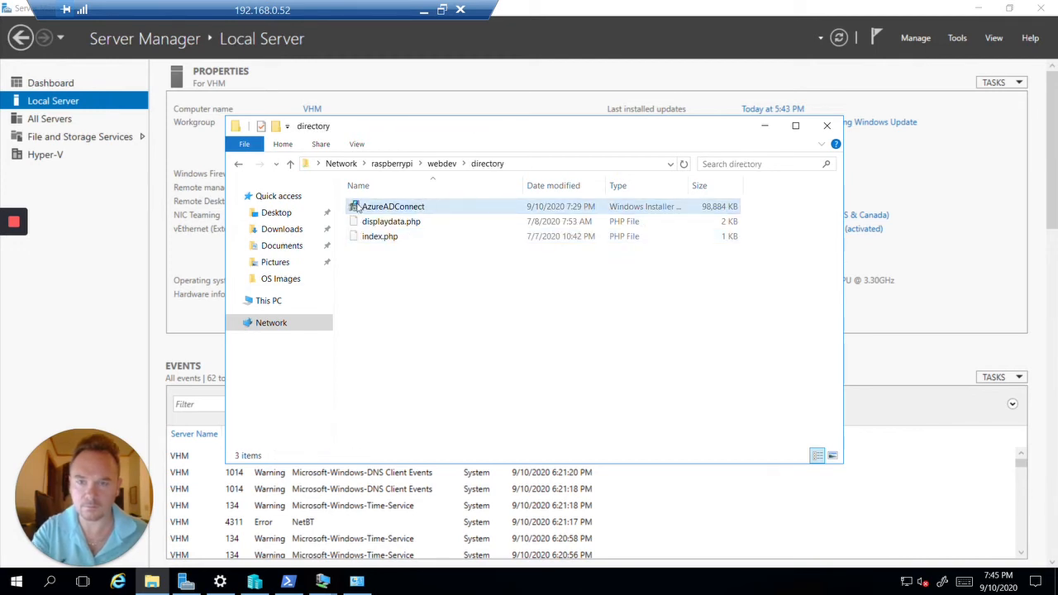
left_click(285, 215)
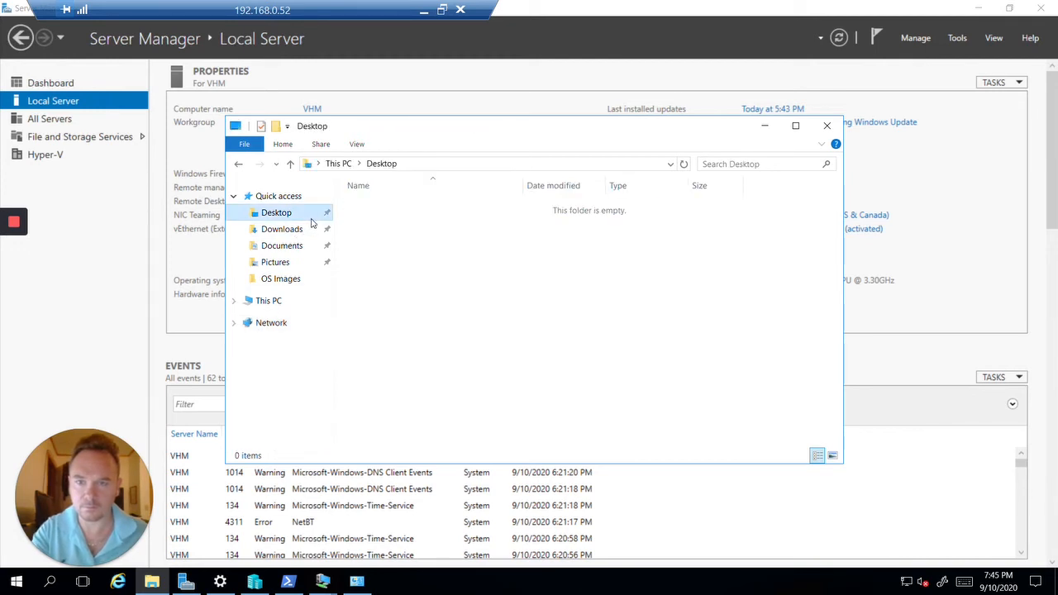
left_click(296, 243)
left_click(303, 237)
right_click(491, 248)
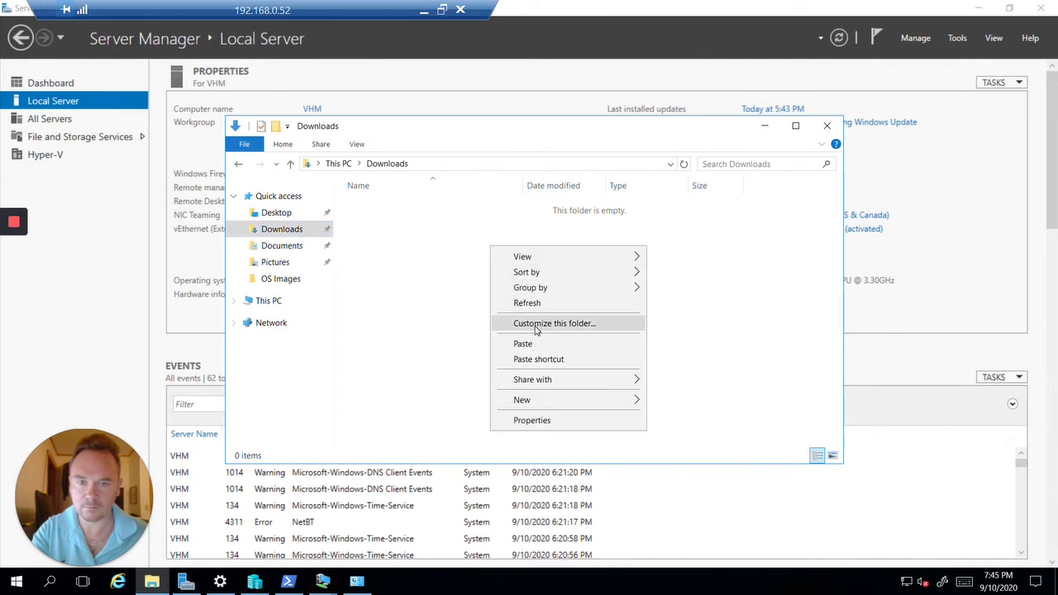
left_click(538, 343)
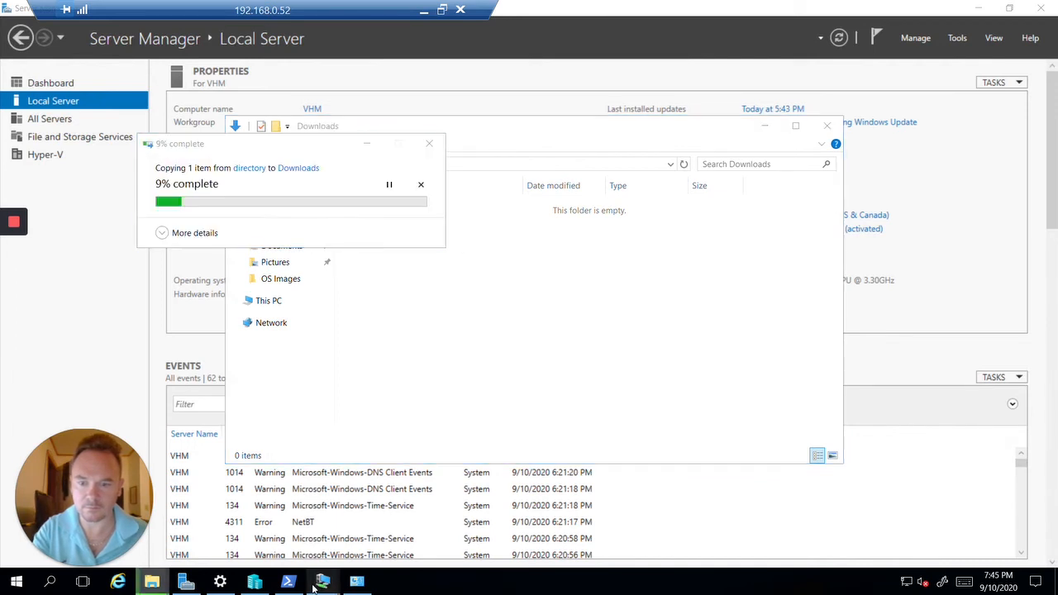
Switch to the DC1 on VHM virtual machine window
mouse_move(285, 586)
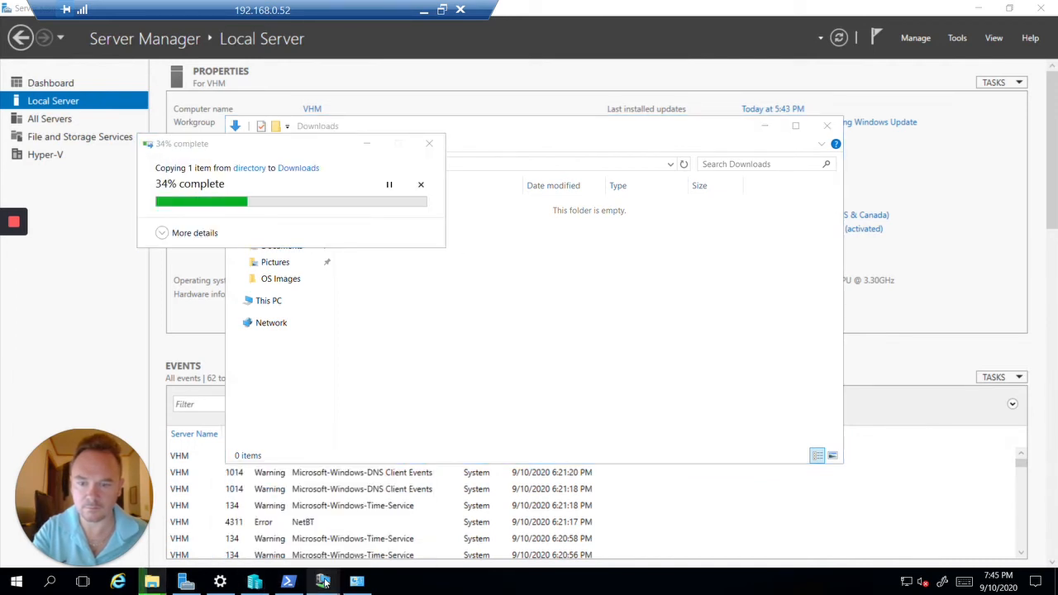
mouse_move(322, 583)
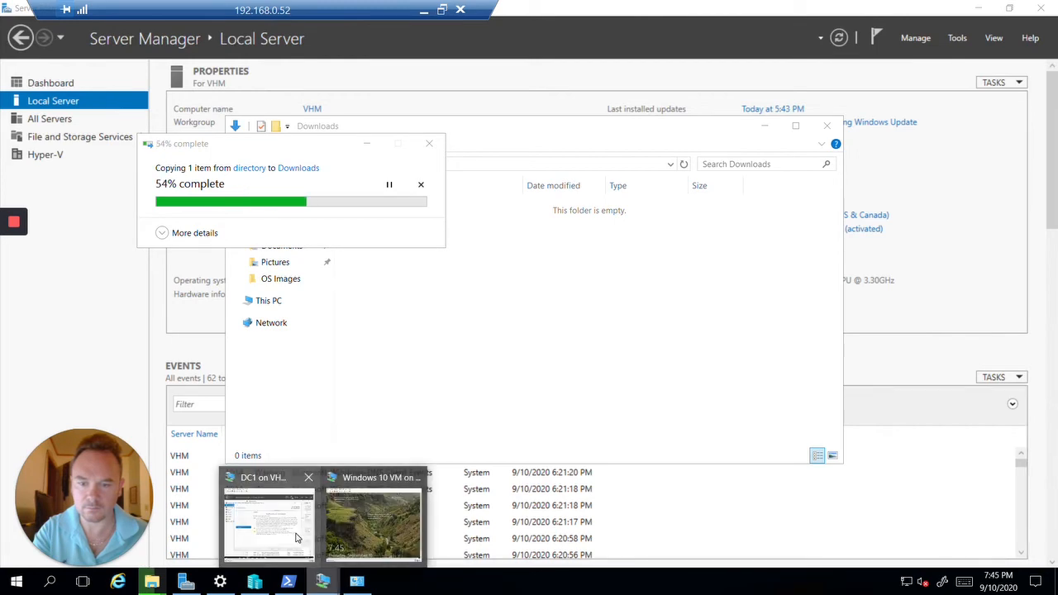
left_click(293, 538)
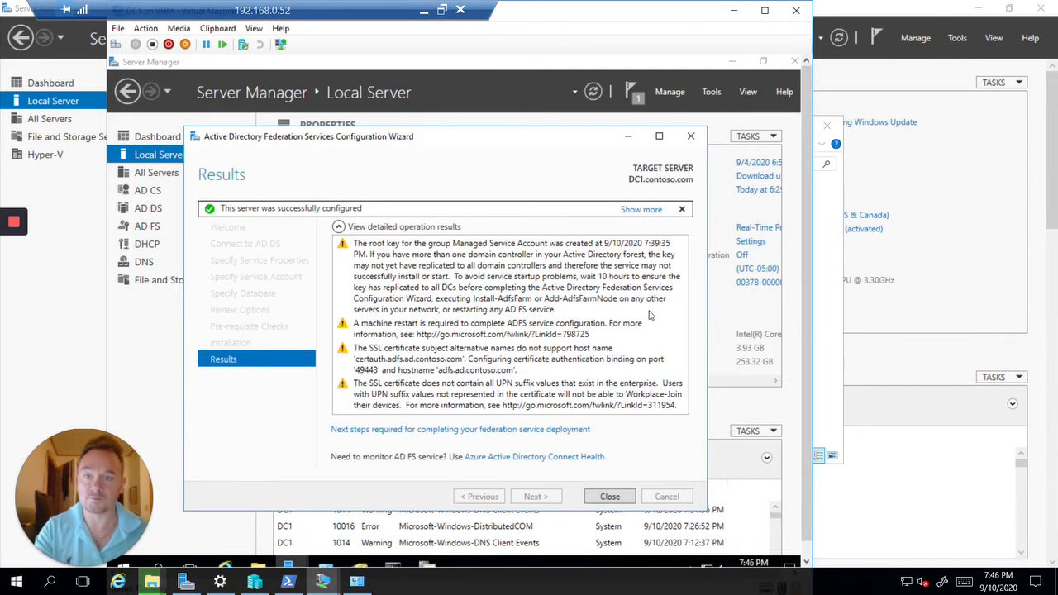
Close the finished AD FS Configuration Wizard
left_click(612, 499)
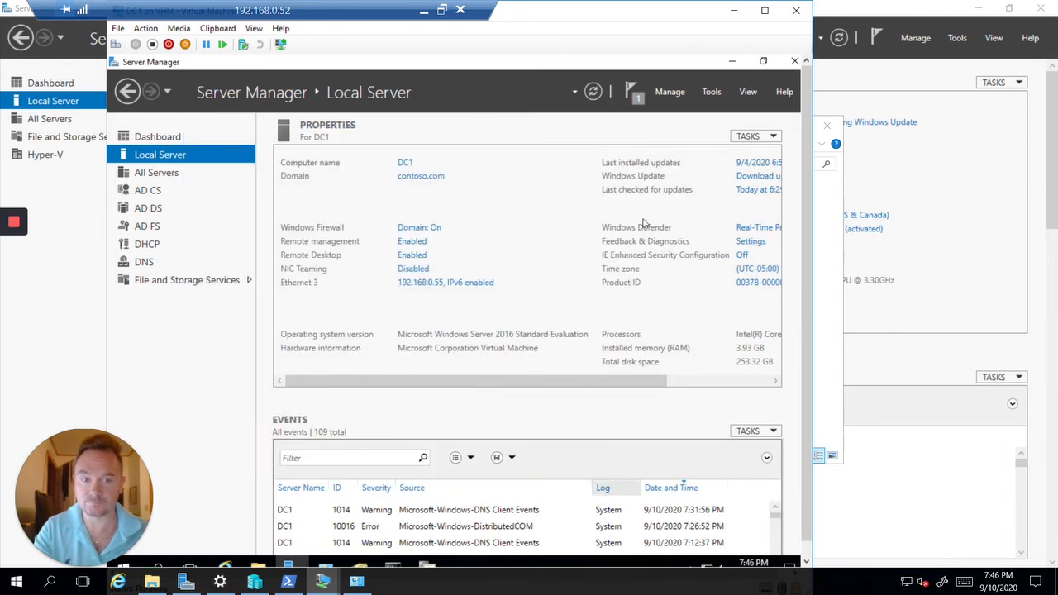
left_click(255, 30)
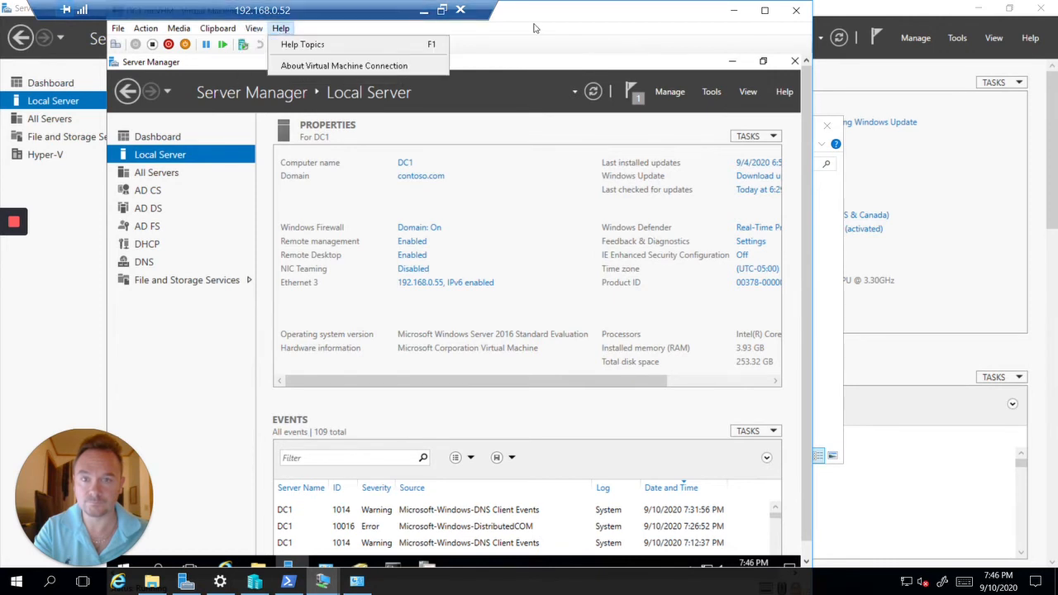
left_click(560, 30)
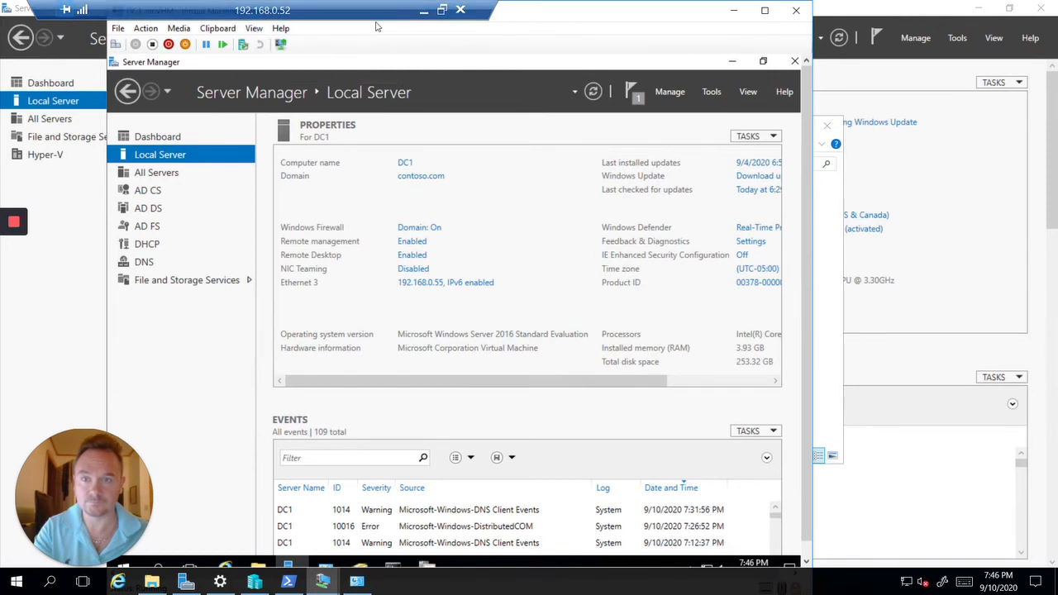
Maximize the DC1 VM window in Full Screen Mode and open File Explorer
left_click(765, 10)
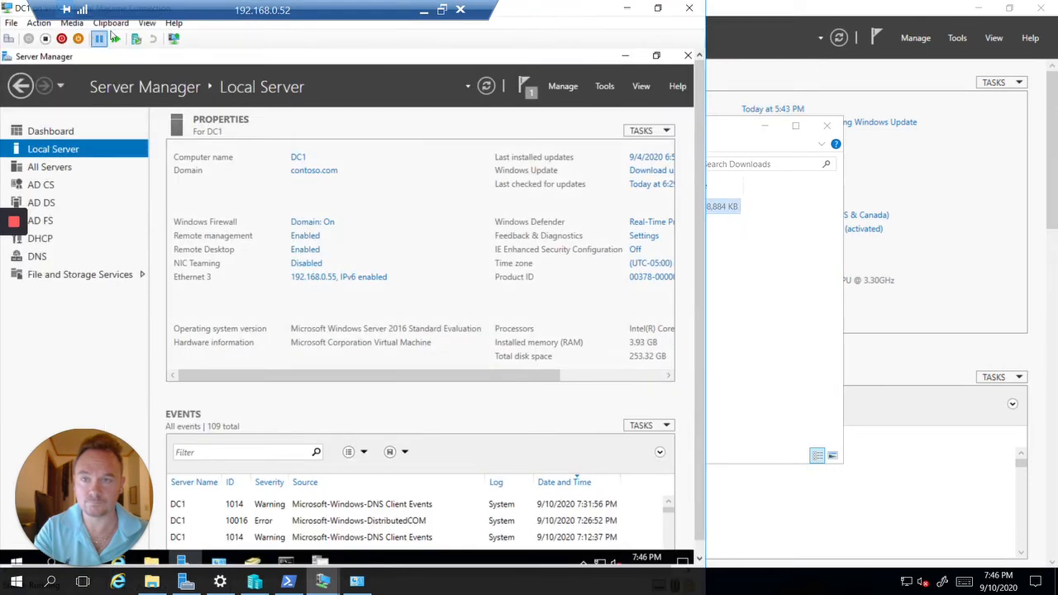
left_click(147, 23)
left_click(165, 39)
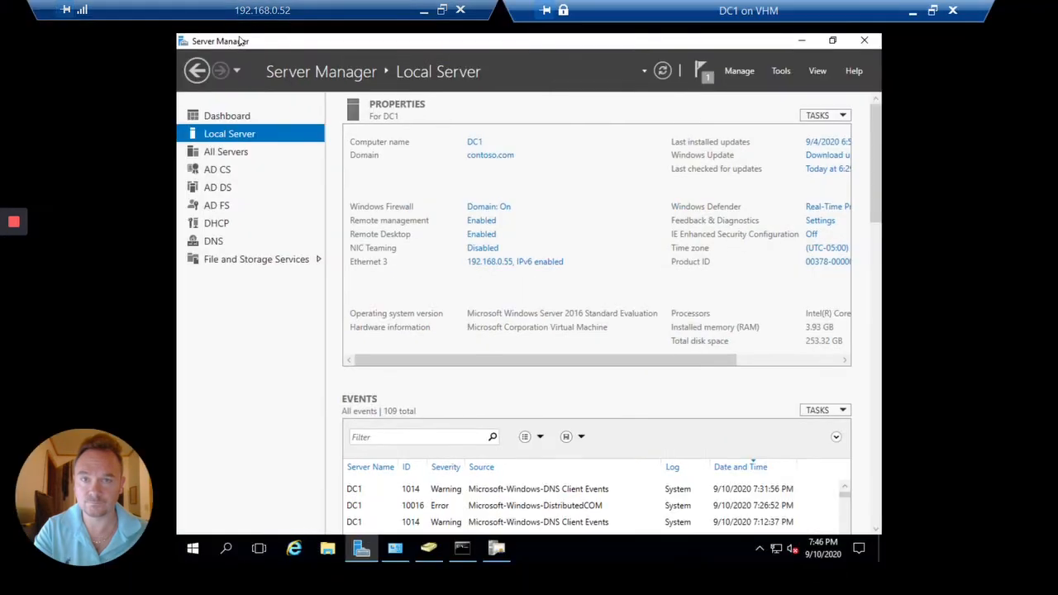
left_click(328, 547)
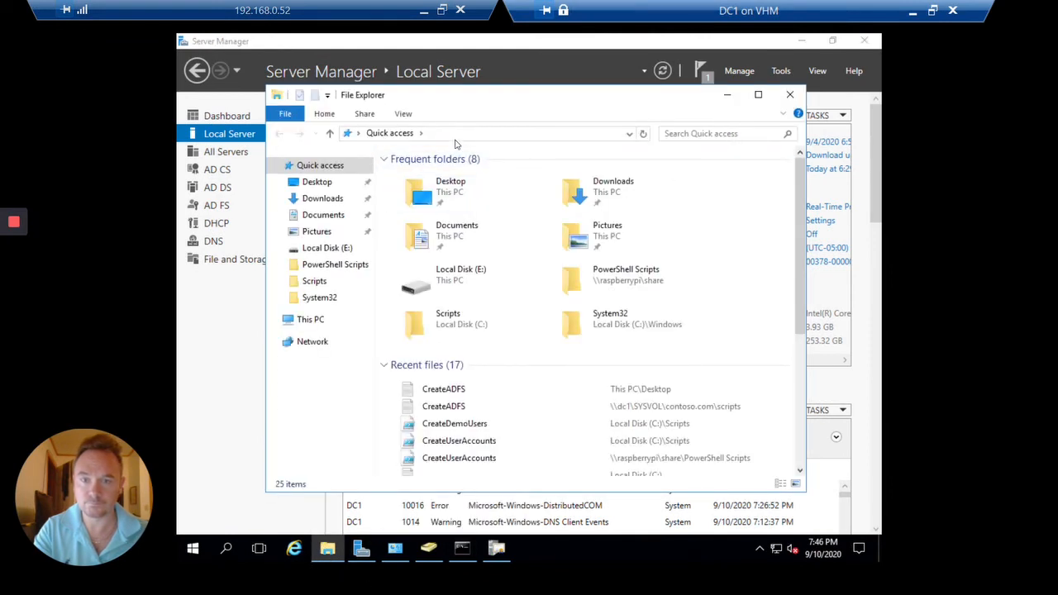
Browse to \\raspberrypi\webdev and open its directory folder
left_click(468, 134)
type("\\")
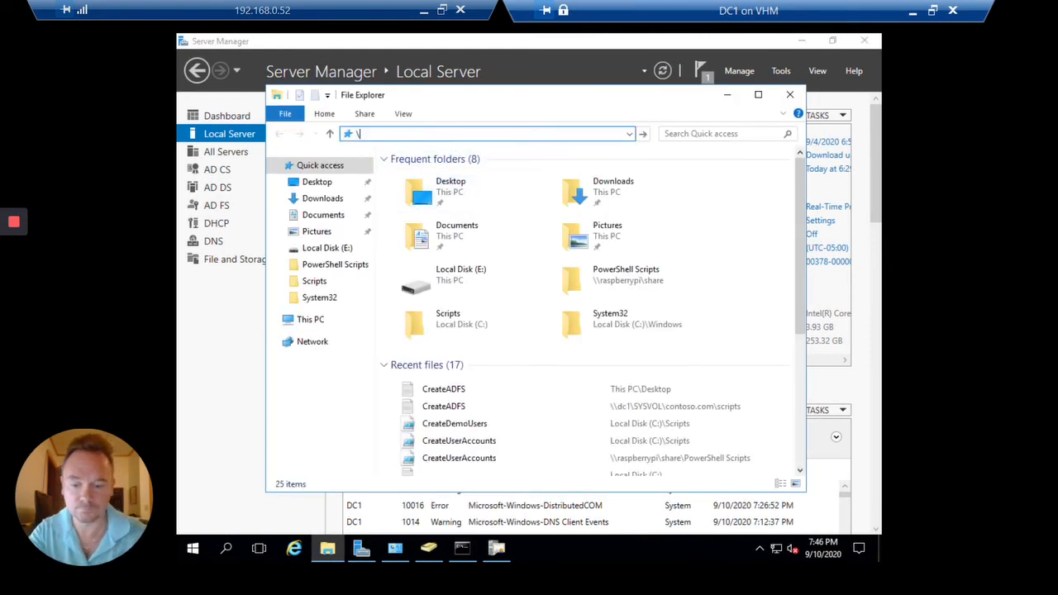
type("\\raspberryp")
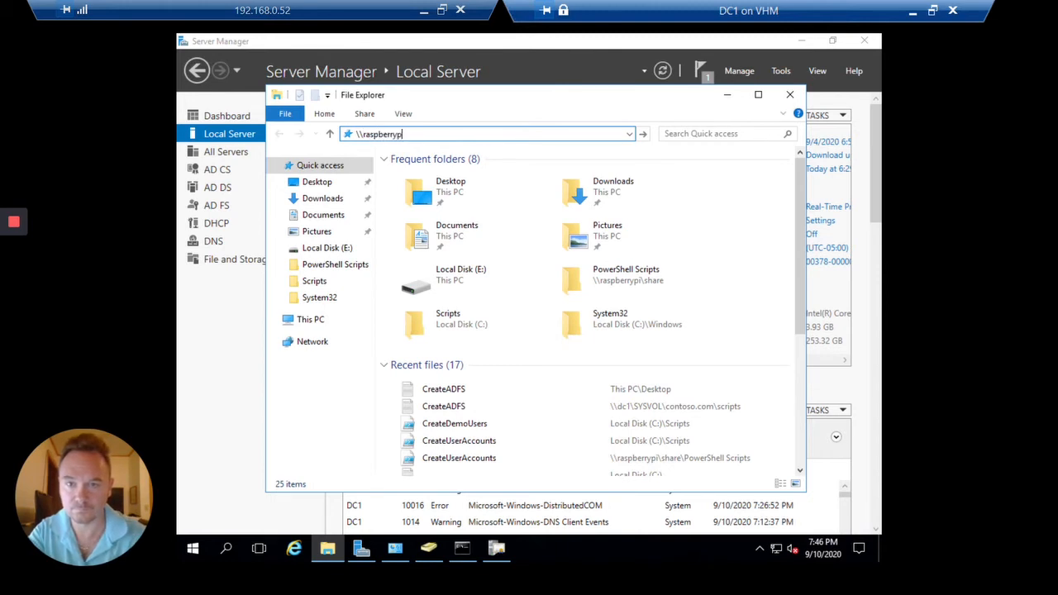
type("i\\")
key("Down")
key("Down")
key("Down")
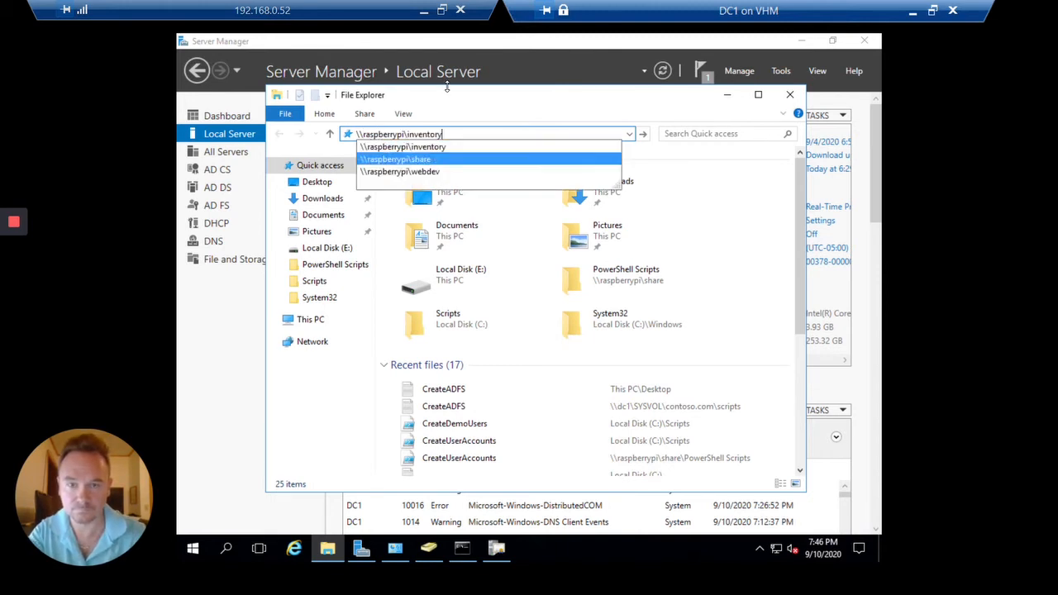
key("Return")
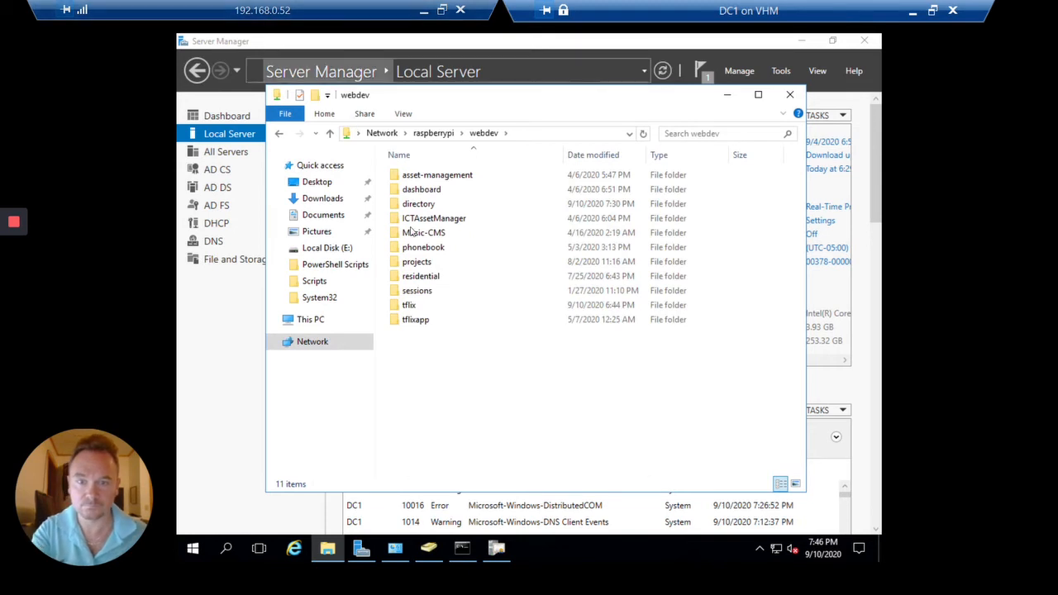
left_click(455, 208)
double_click(455, 209)
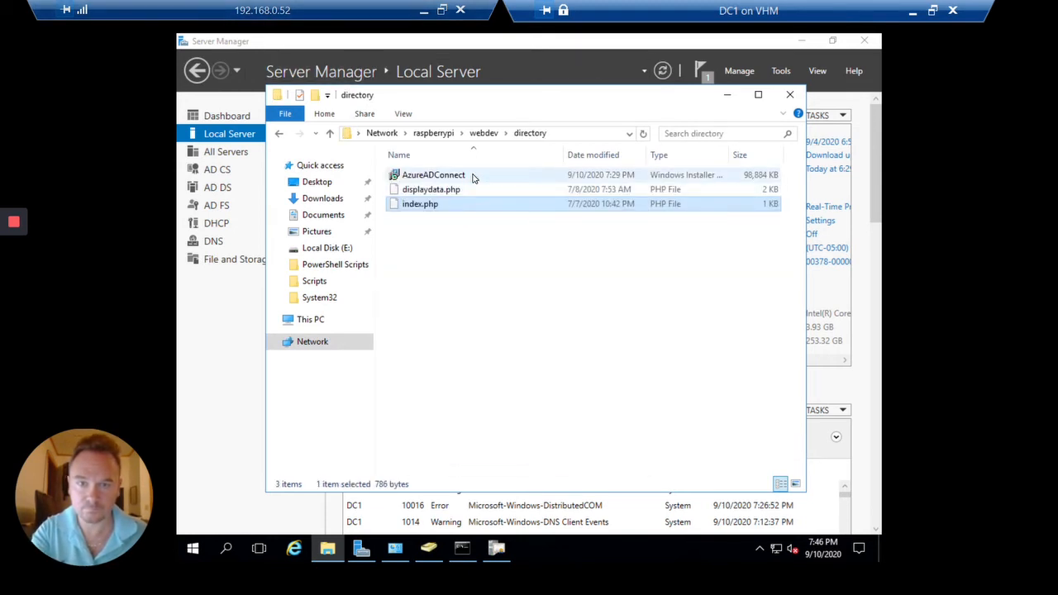
Copy the AzureADConnect installer into DC1's Downloads folder
left_click(473, 176)
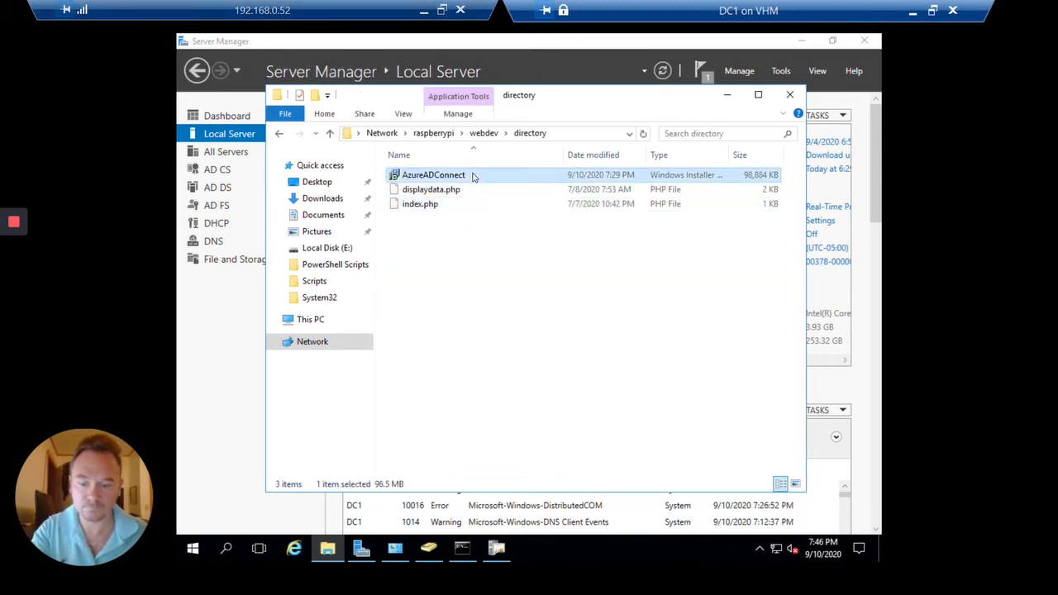
left_click(326, 198)
right_click(572, 294)
left_click(585, 323)
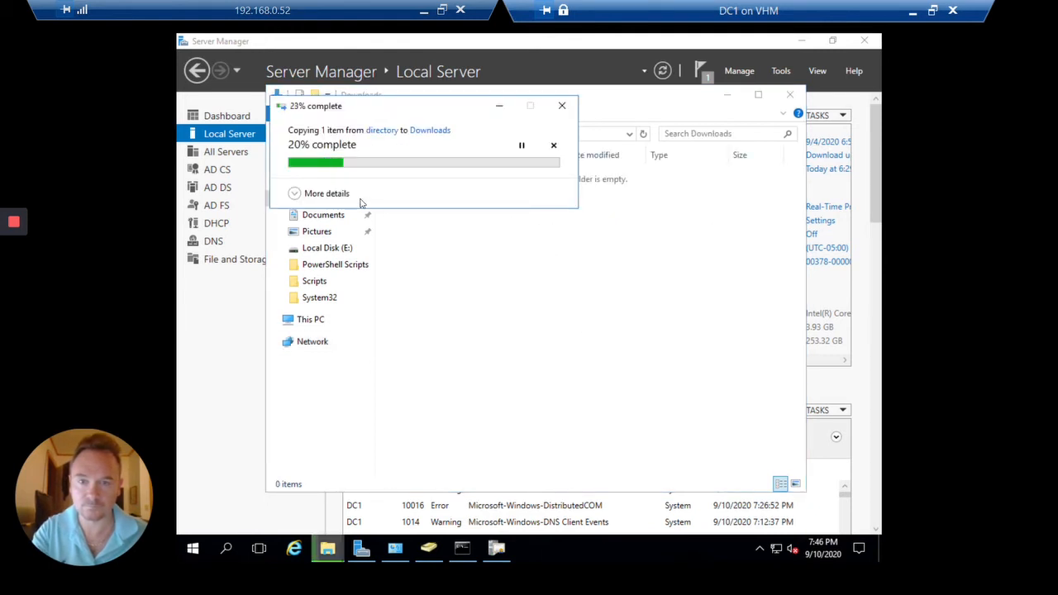
left_click(345, 197)
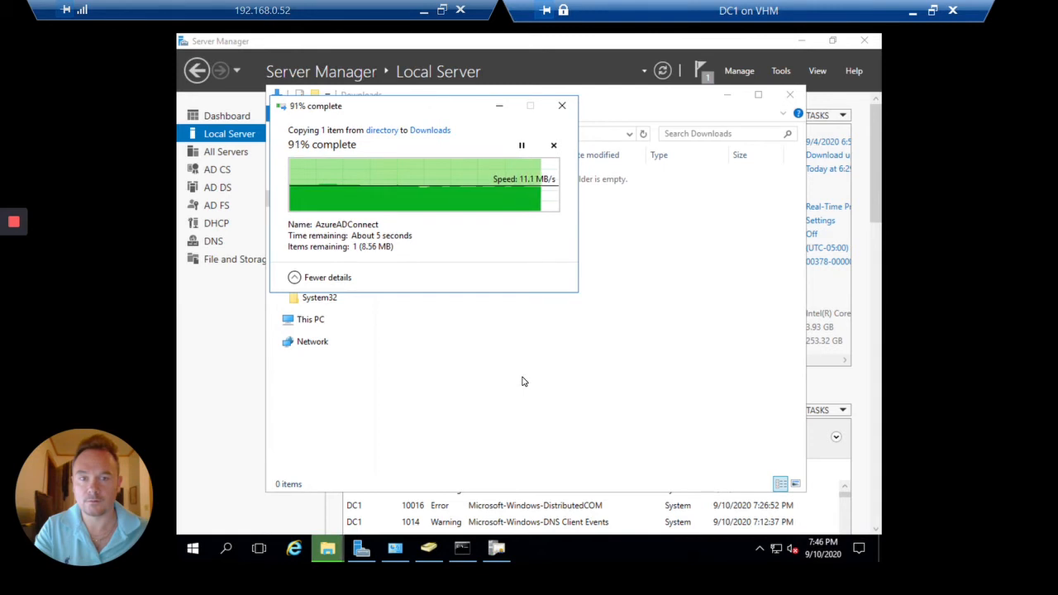
left_click(487, 200)
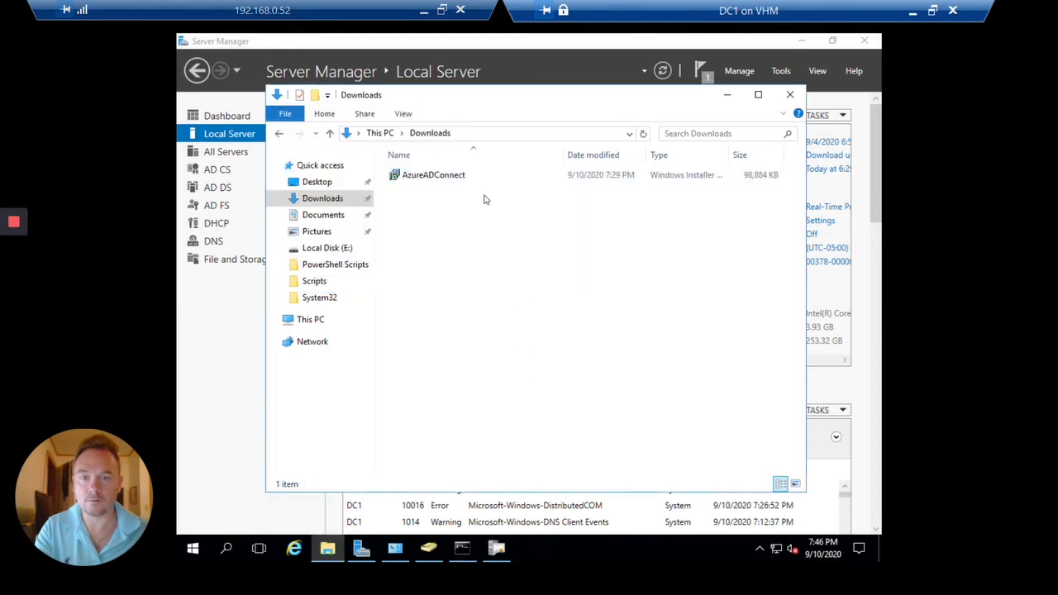
Launch the AzureADConnect installer, close the certsrv window, and position the setup wizard
double_click(469, 175)
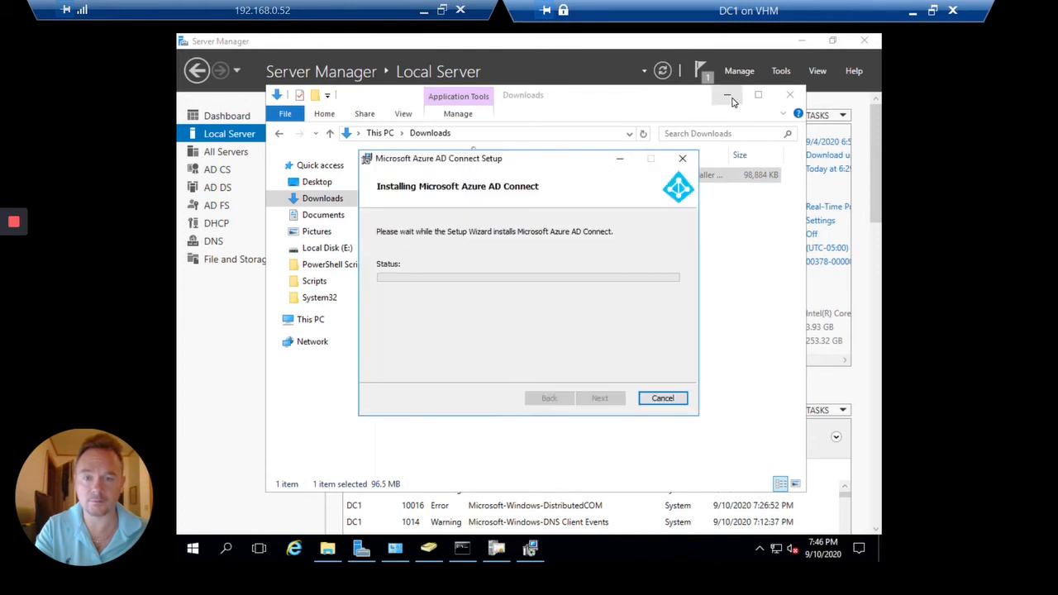
left_click(727, 96)
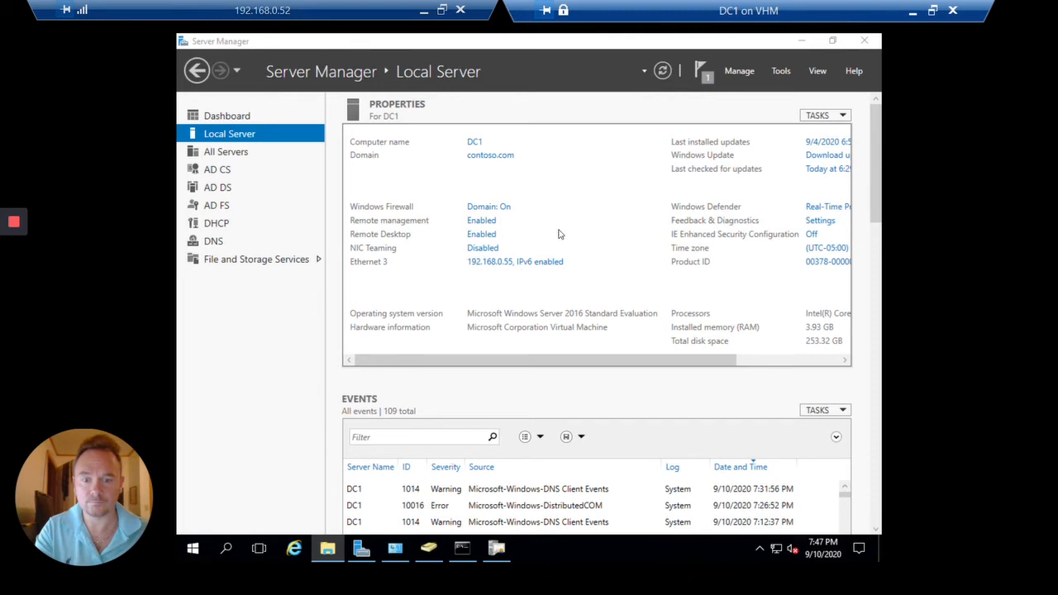
mouse_move(506, 556)
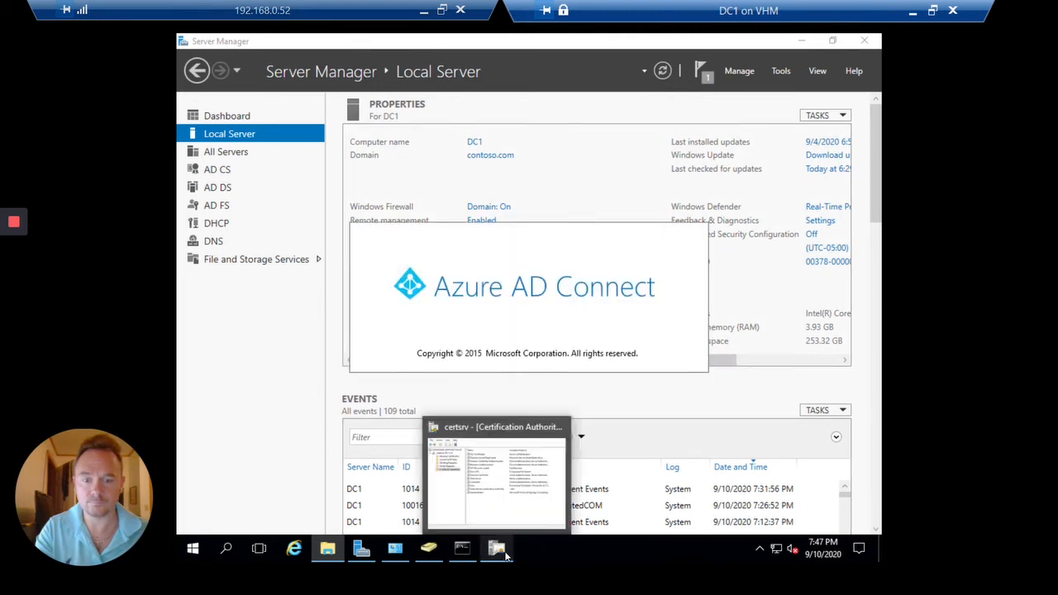
left_click(505, 519)
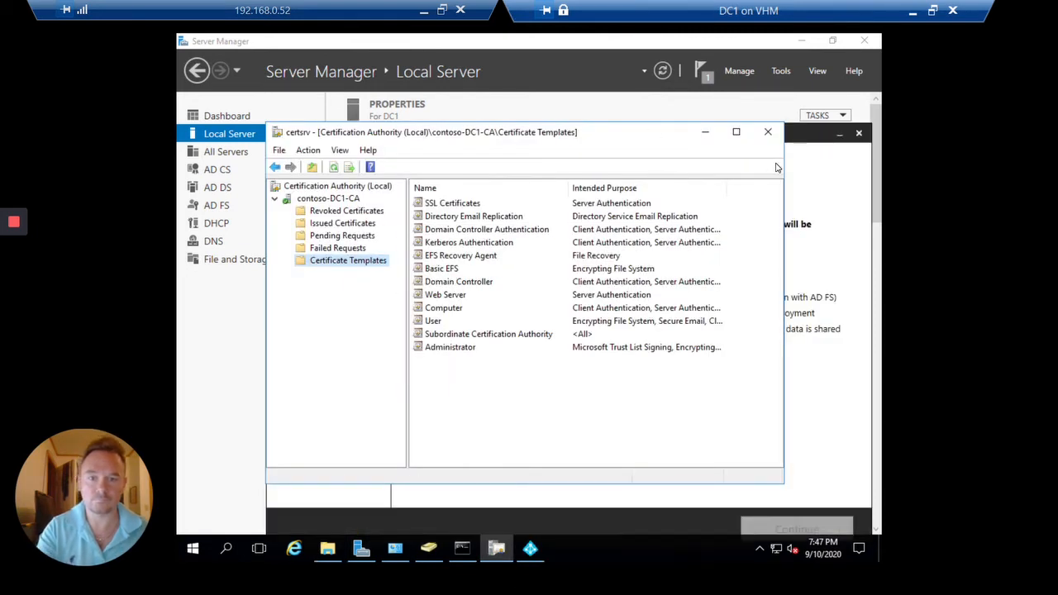
left_click(769, 133)
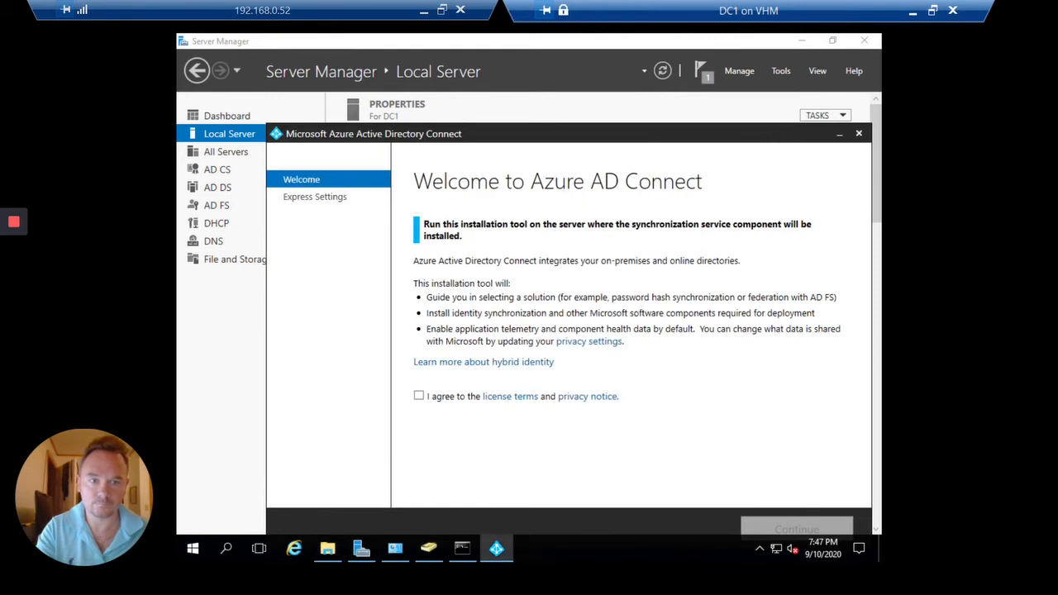
left_click_drag(776, 139, 727, 103)
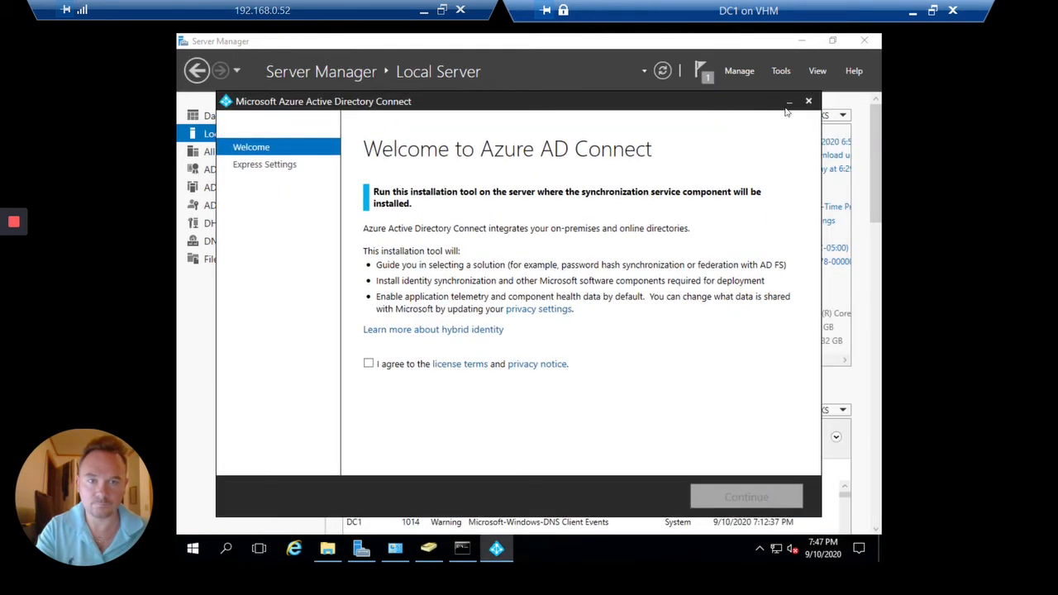
Agree to the license terms, choose express settings, and type the global admin's user name
left_click(376, 362)
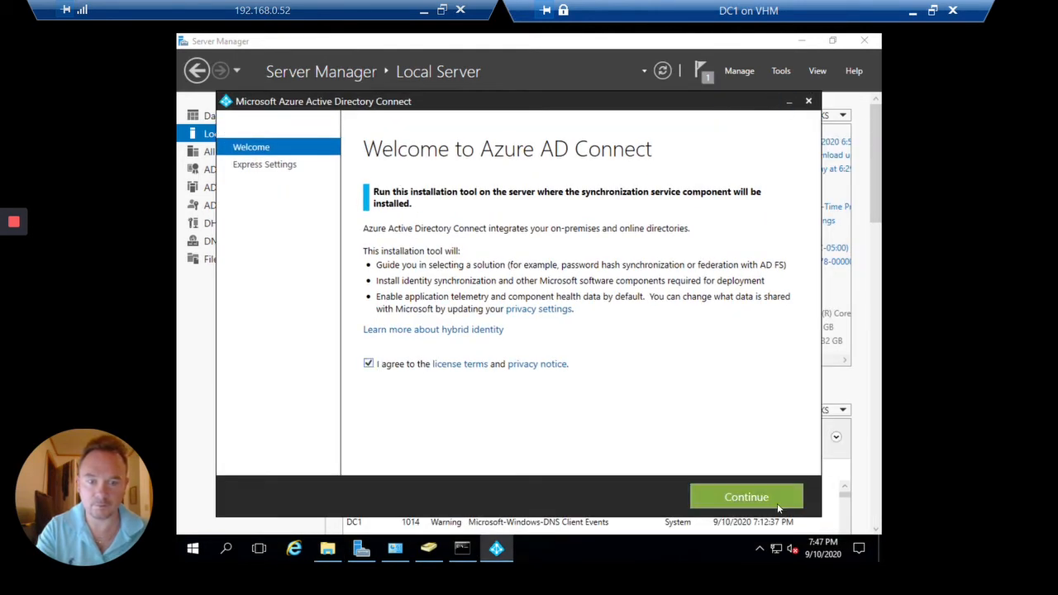
left_click(778, 504)
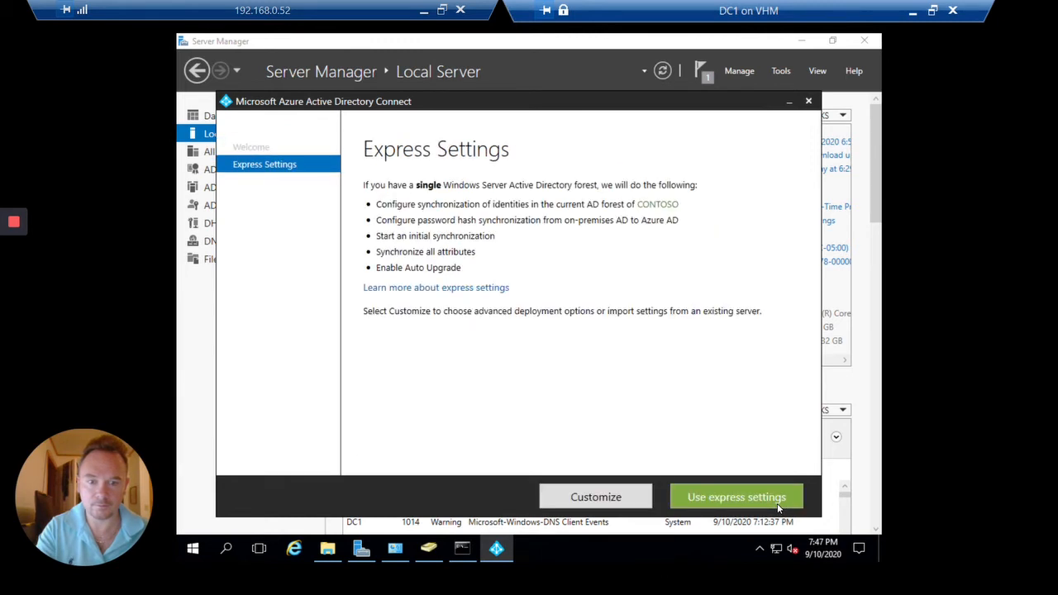
left_click(778, 504)
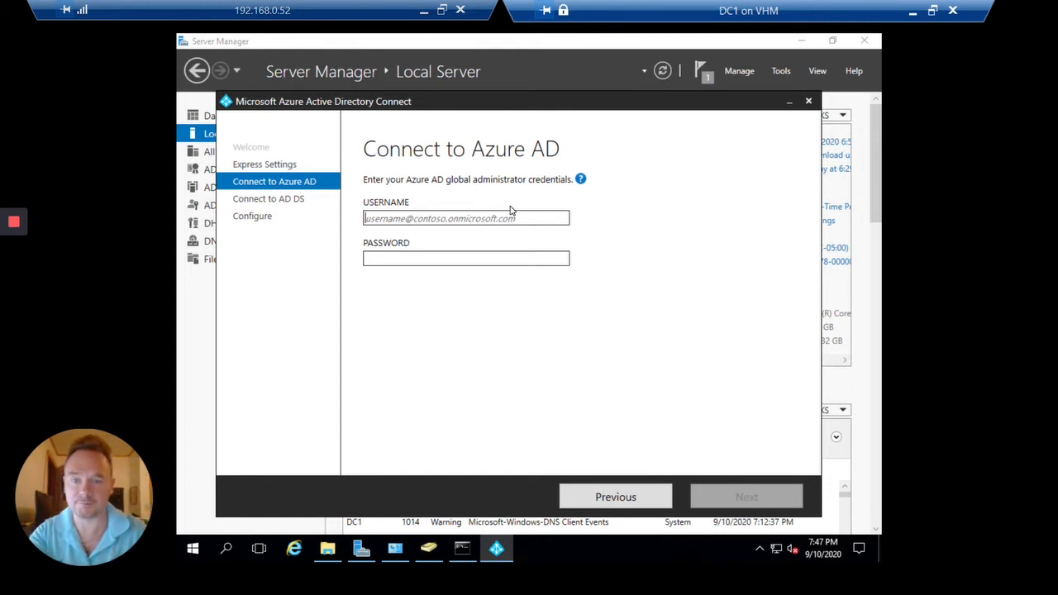
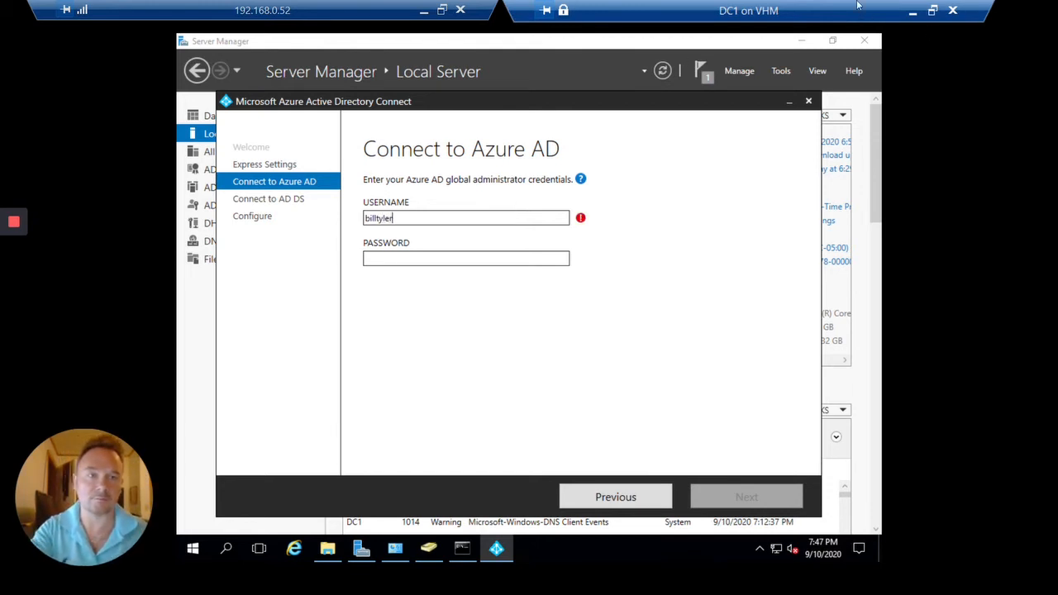
In the Azure AD portal's Users list, select the admin user's full sign-in address from their profile
left_click(422, 11)
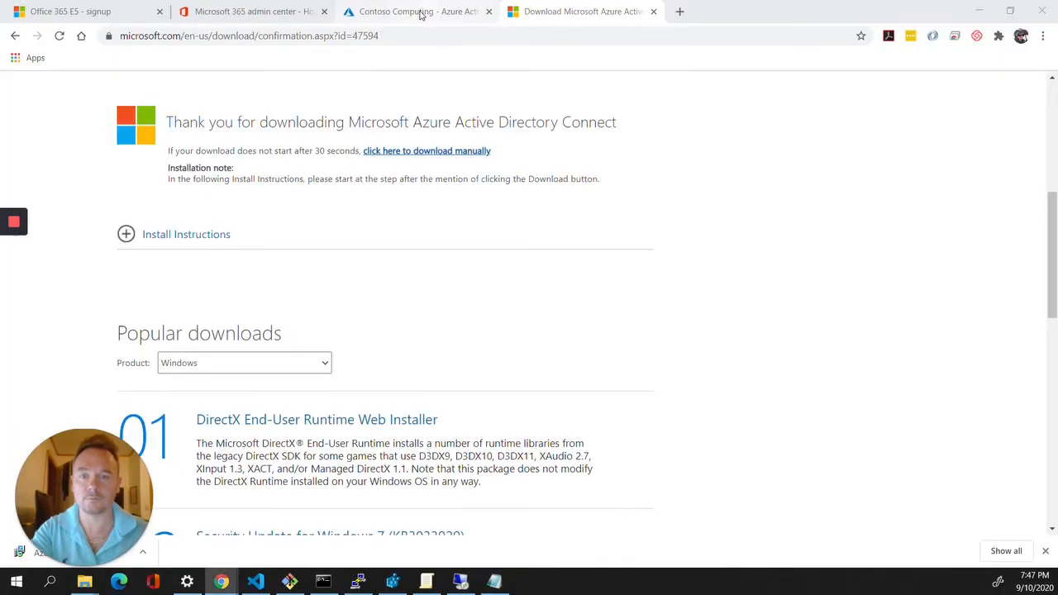
left_click(436, 7)
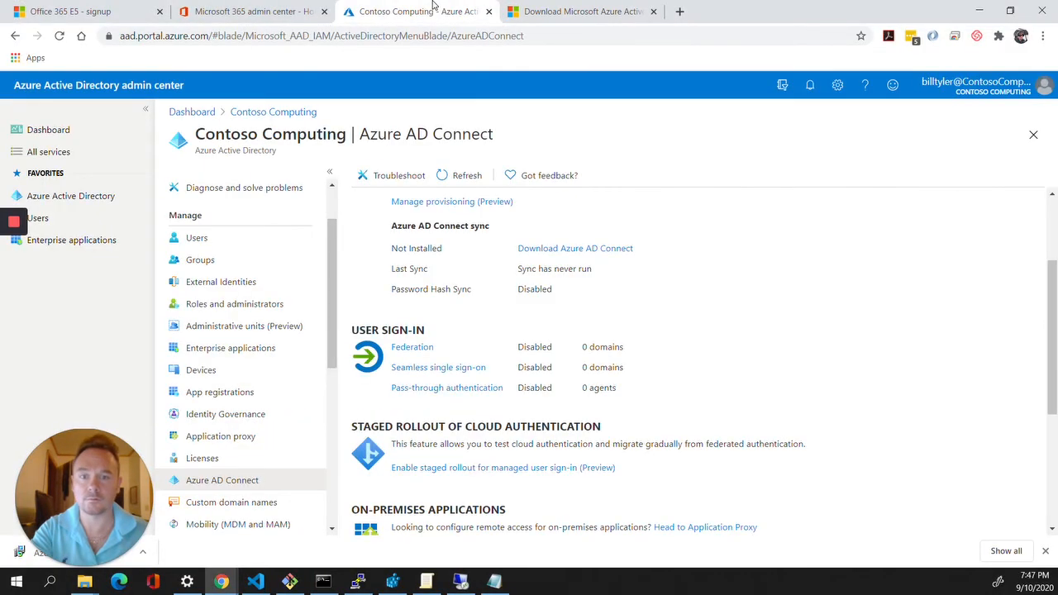
left_click(214, 239)
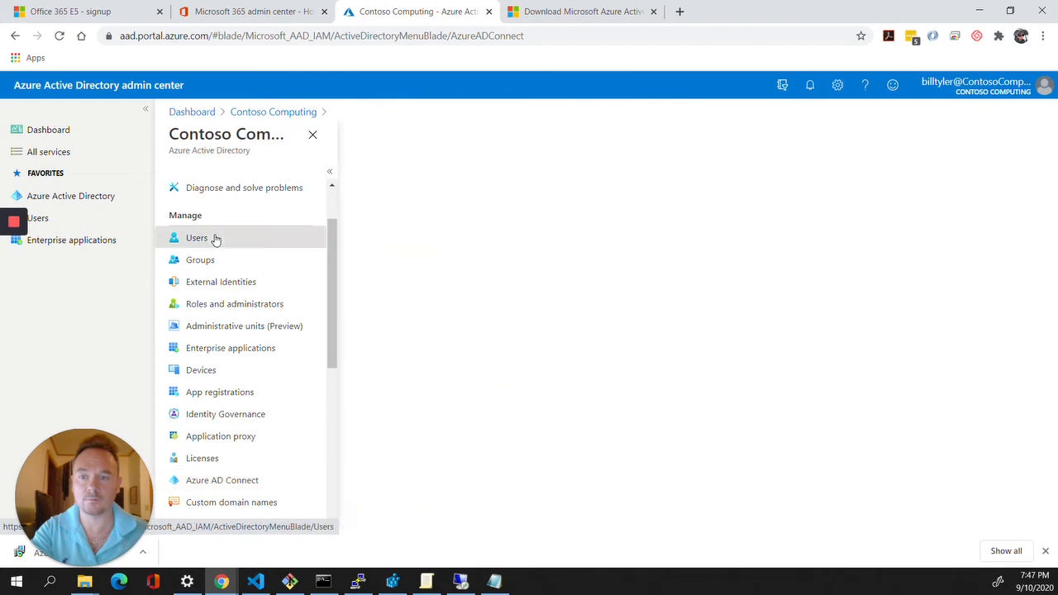
left_click(427, 291)
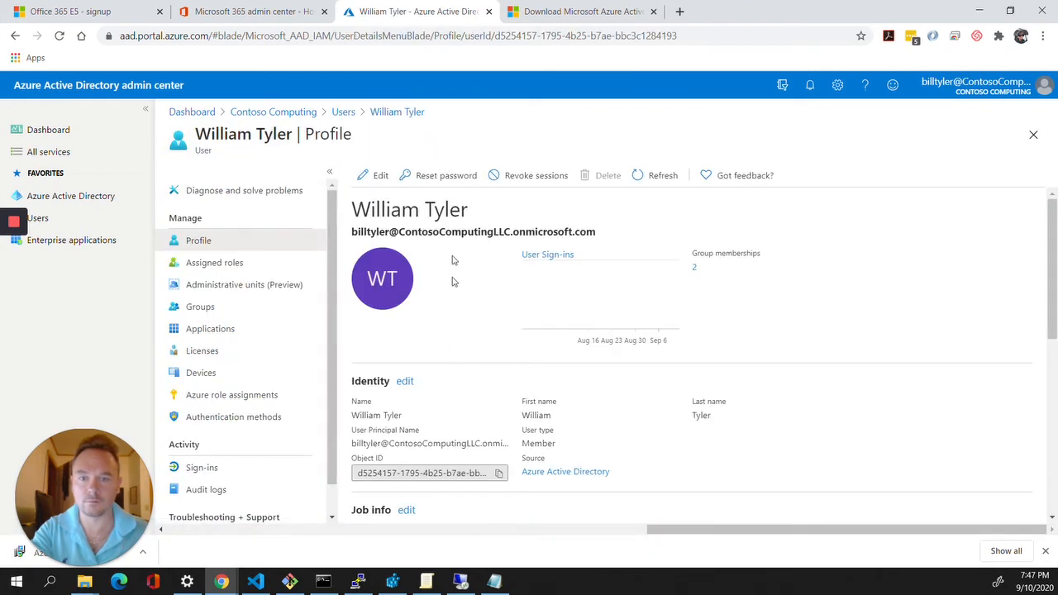
triple_click(423, 443)
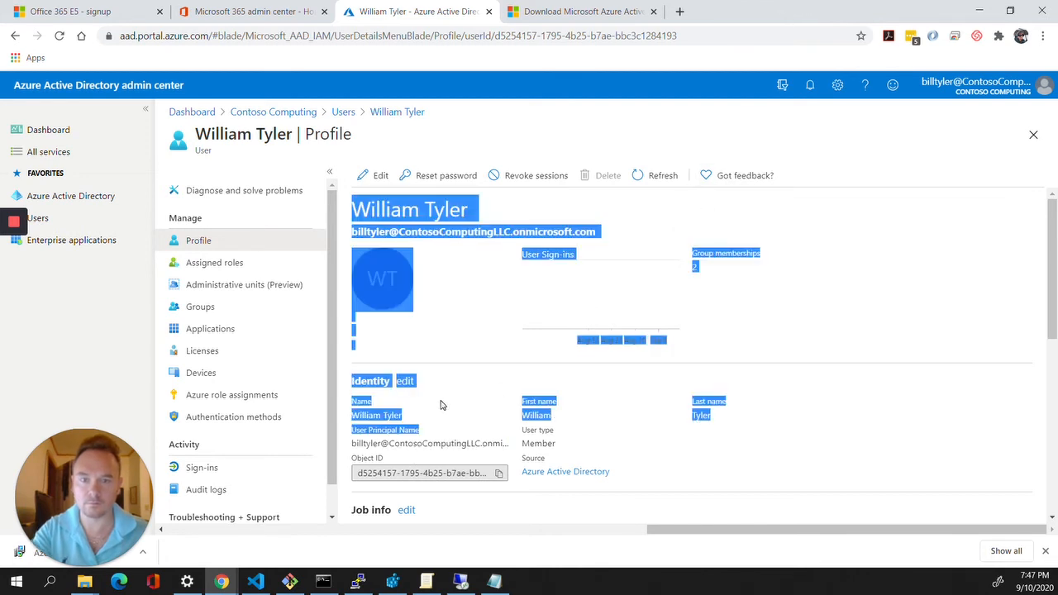
left_click(468, 242)
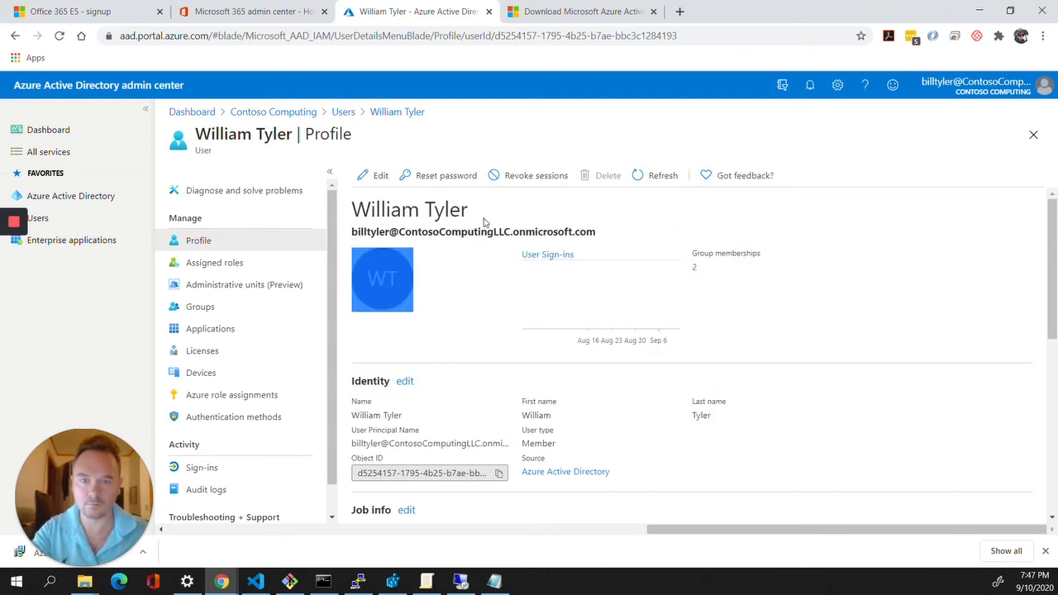
triple_click(485, 231)
key("ctrl+c")
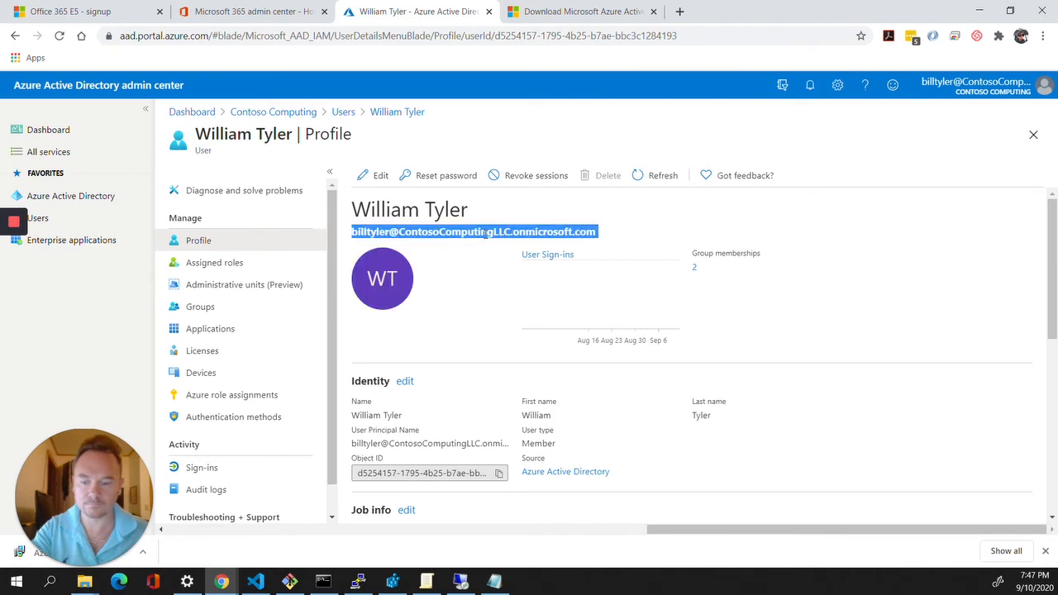
left_click(460, 581)
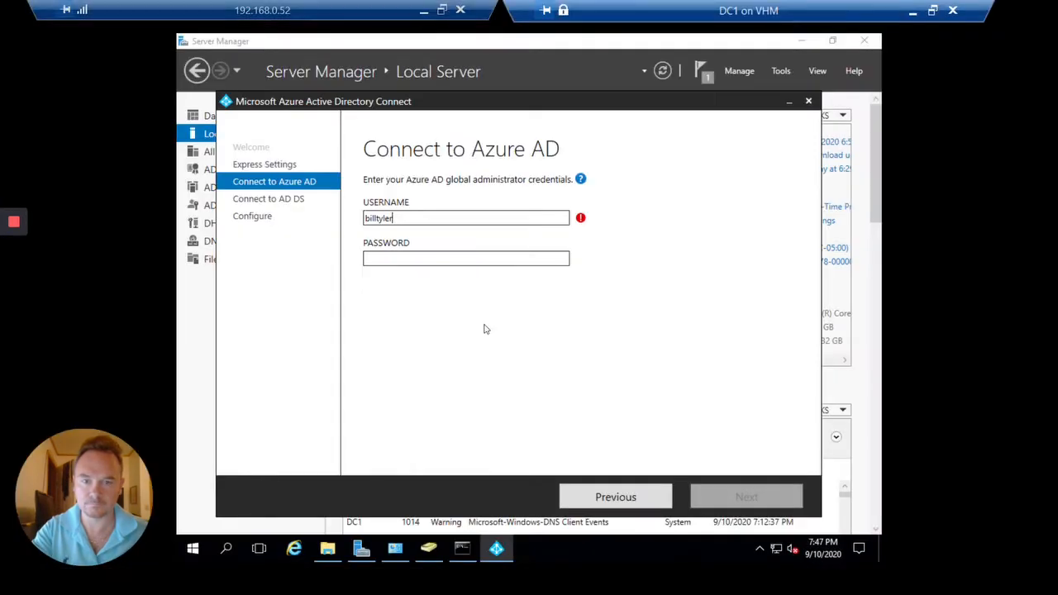
Replace the incomplete username with the global admin's full sign-in address pasted from the clipboard
double_click(455, 216)
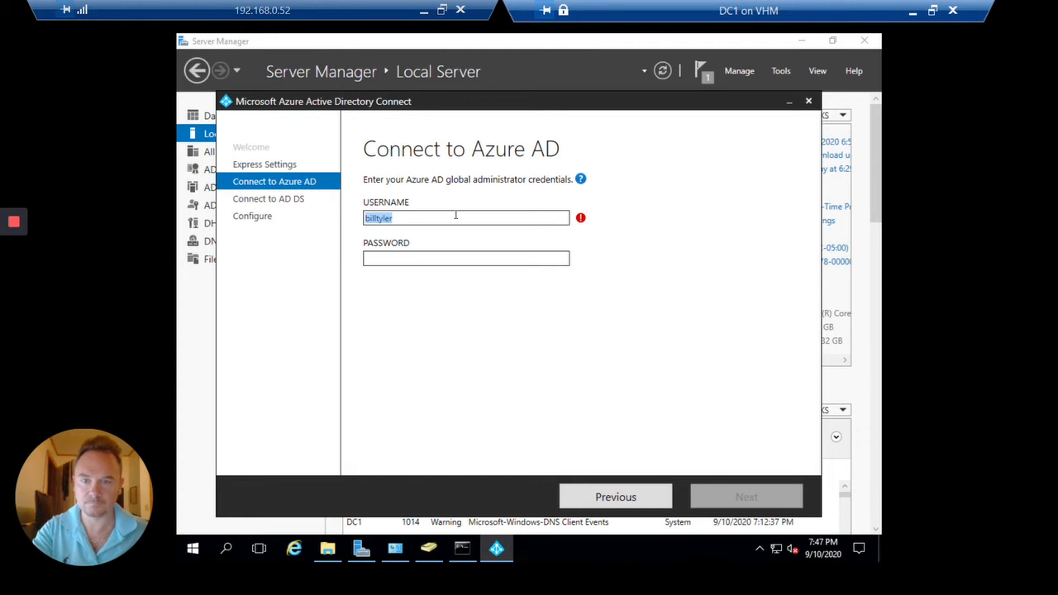
left_click(932, 11)
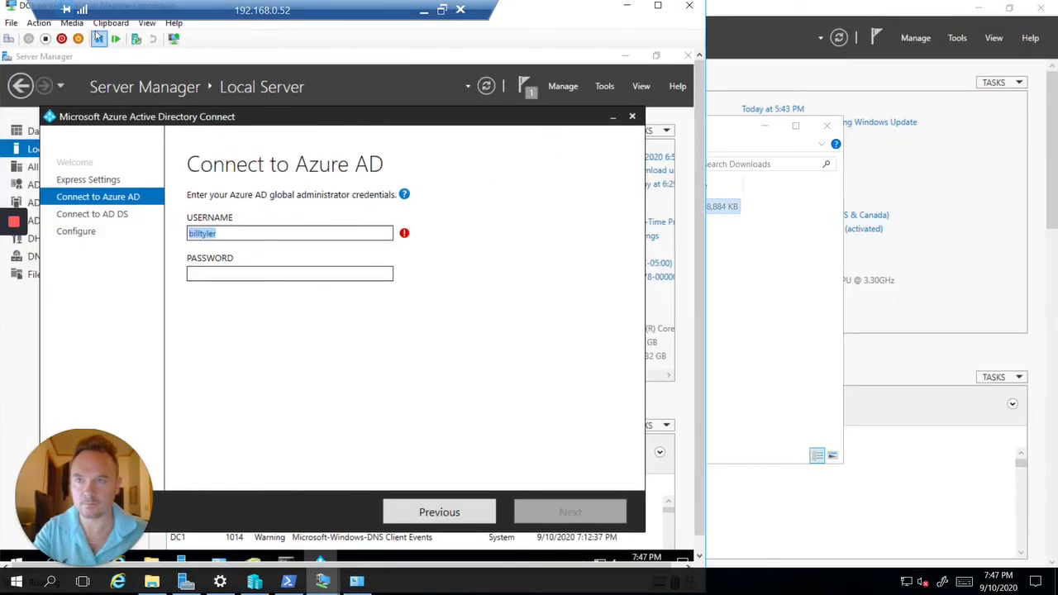
left_click(123, 23)
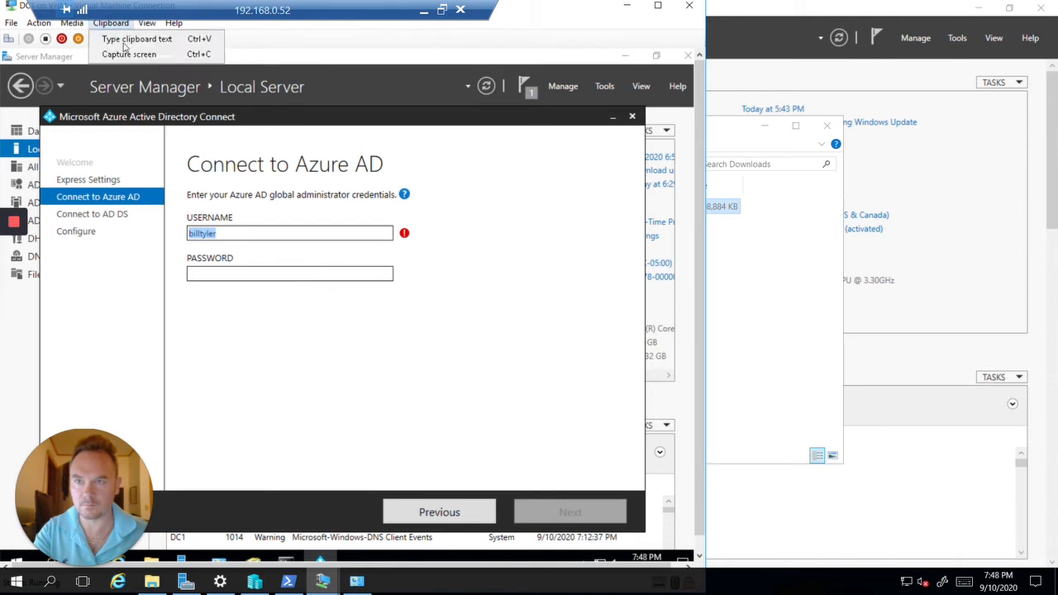
left_click(137, 39)
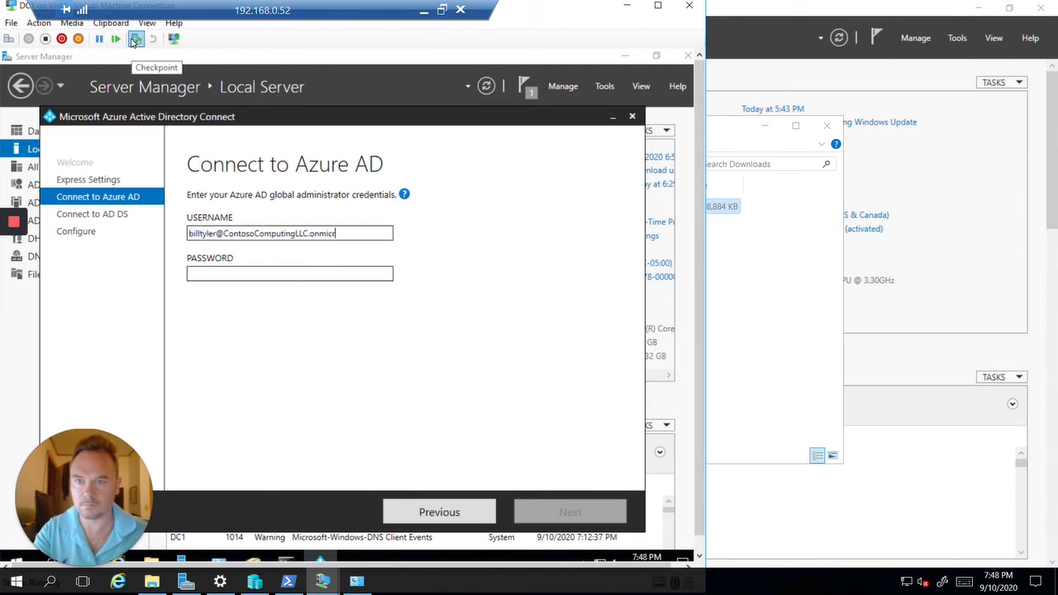
Enter the global admin's password and submit the credentials for verification with Microsoft Online
left_click(231, 272)
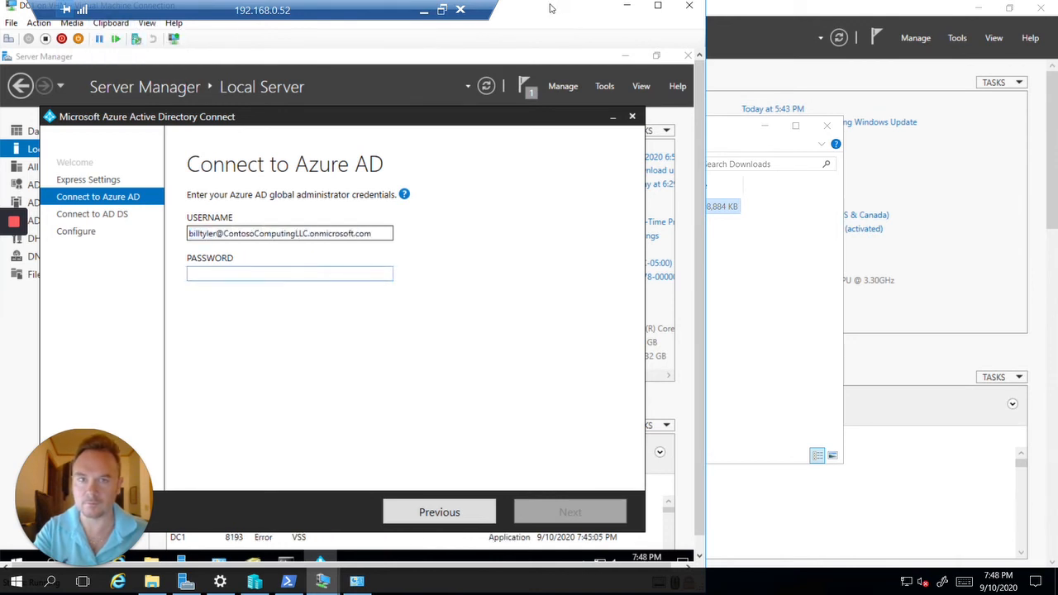
left_click_drag(553, 10, 729, 10)
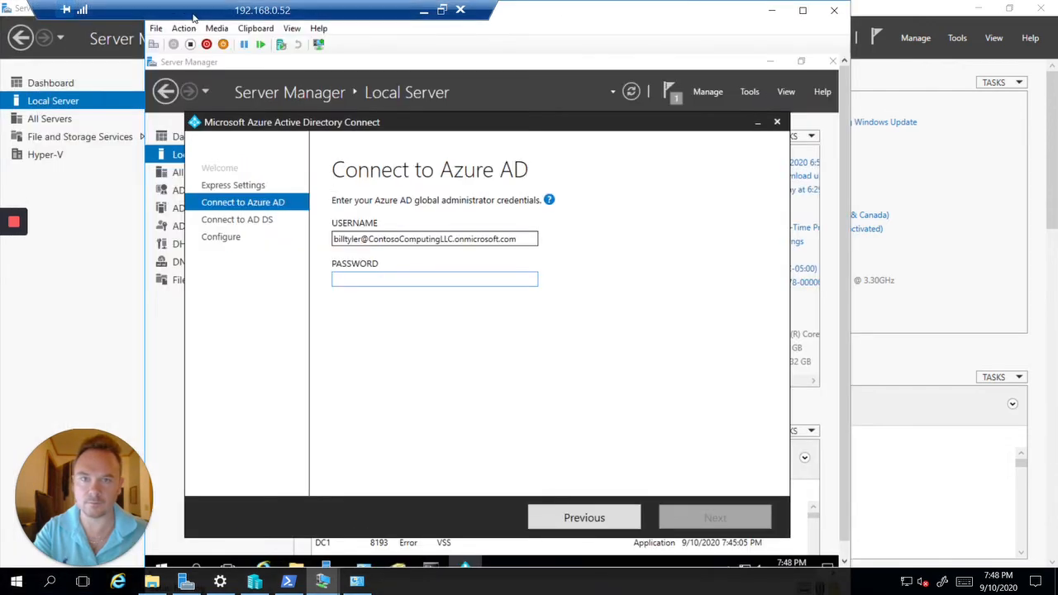
left_click(292, 28)
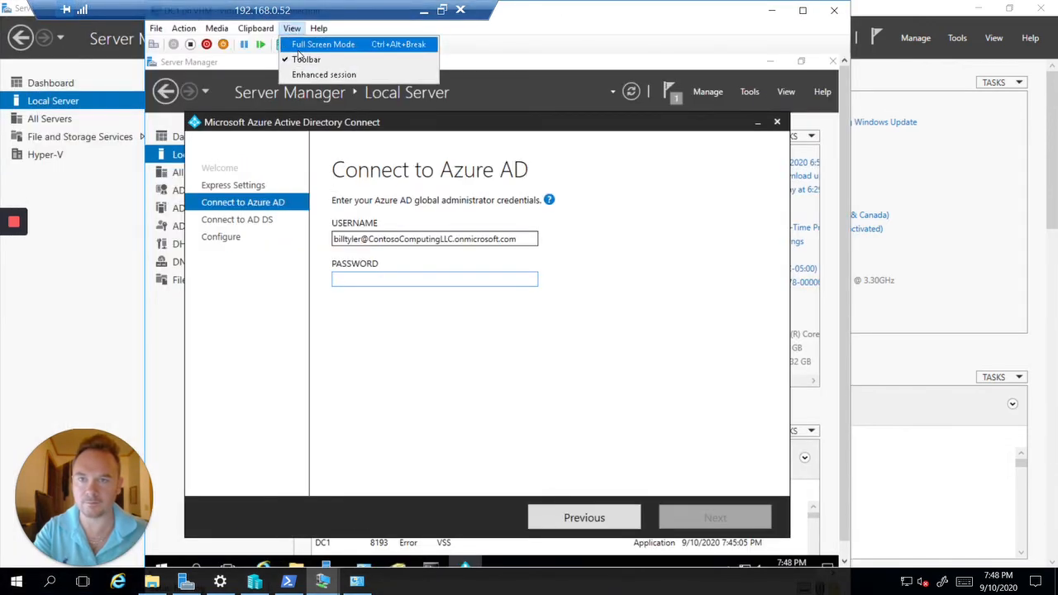
left_click(319, 45)
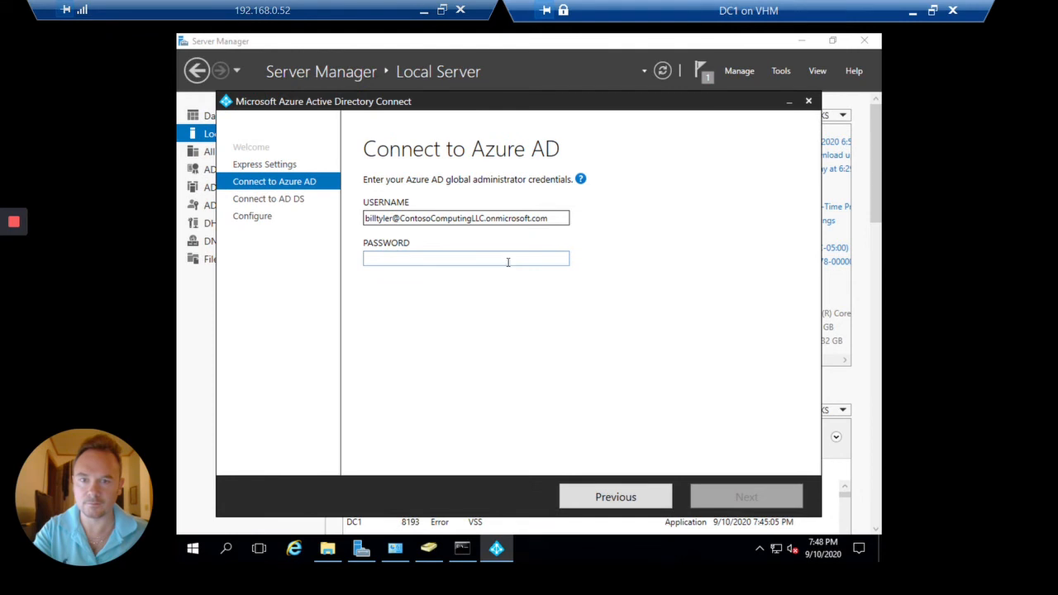
type("*****")
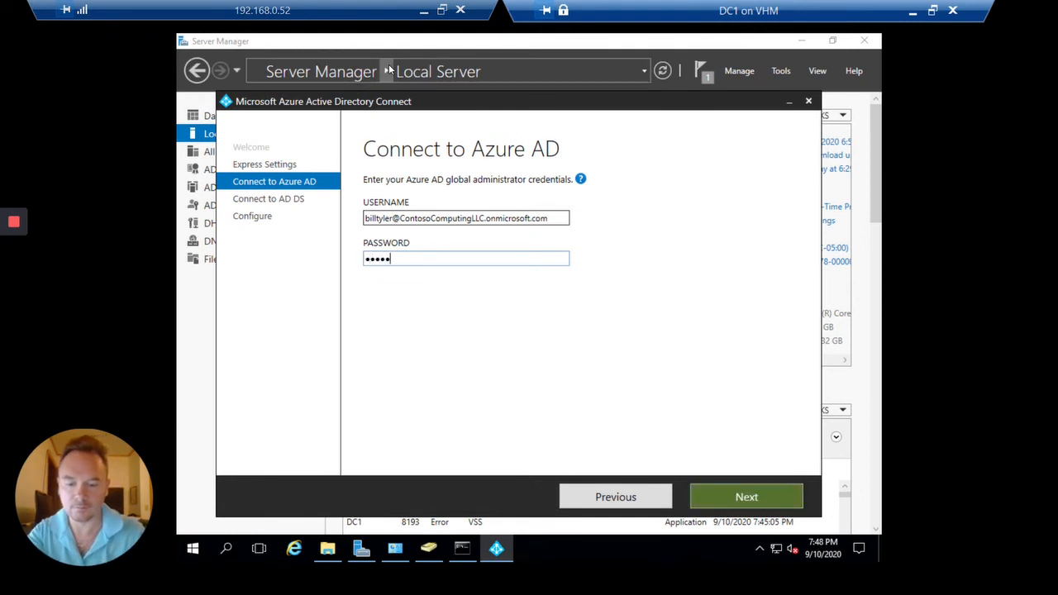
type("*****")
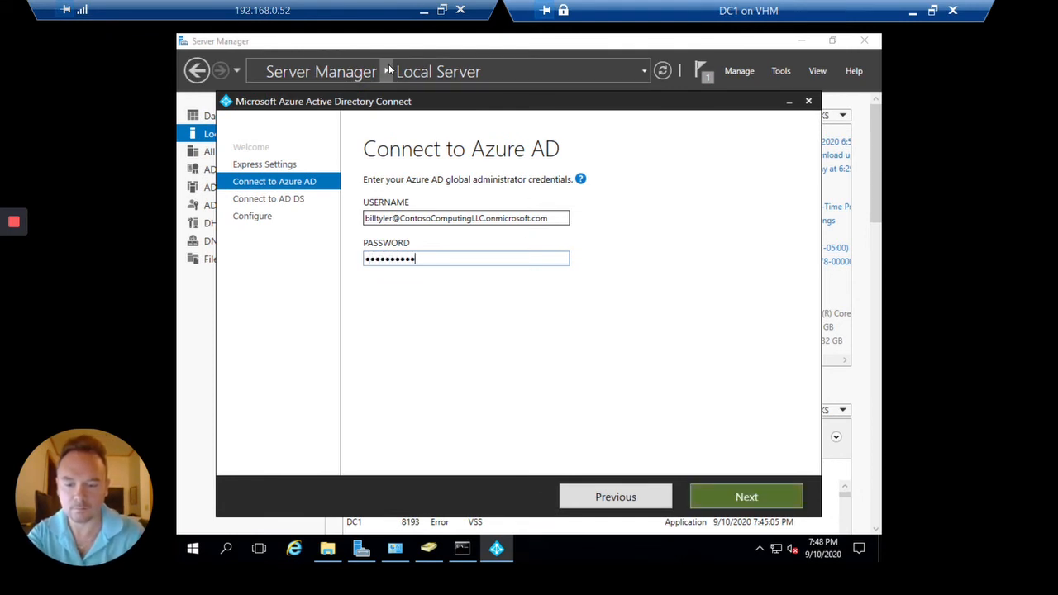
type("*")
key("Return")
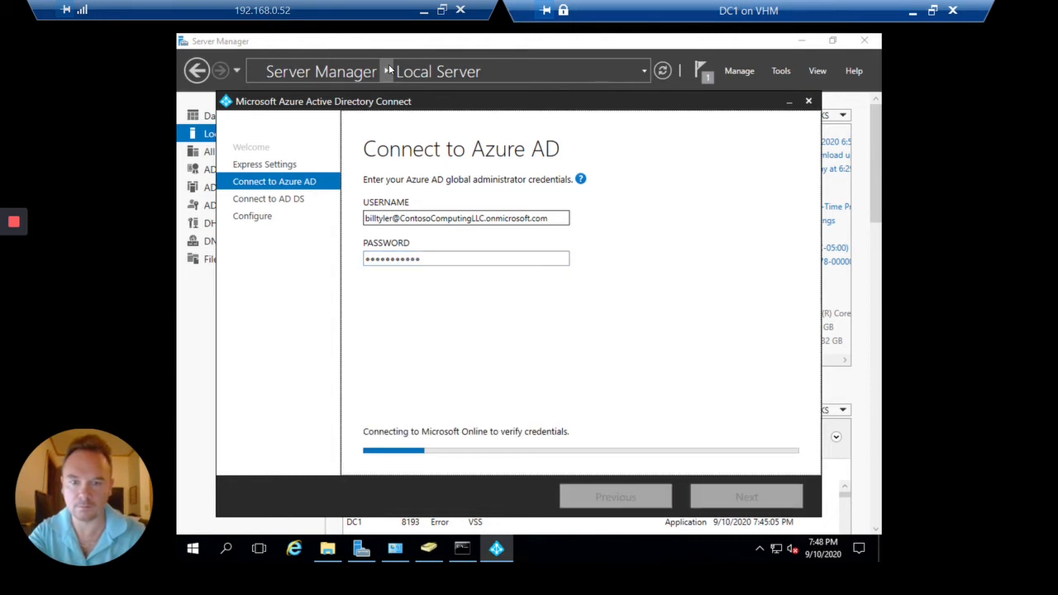
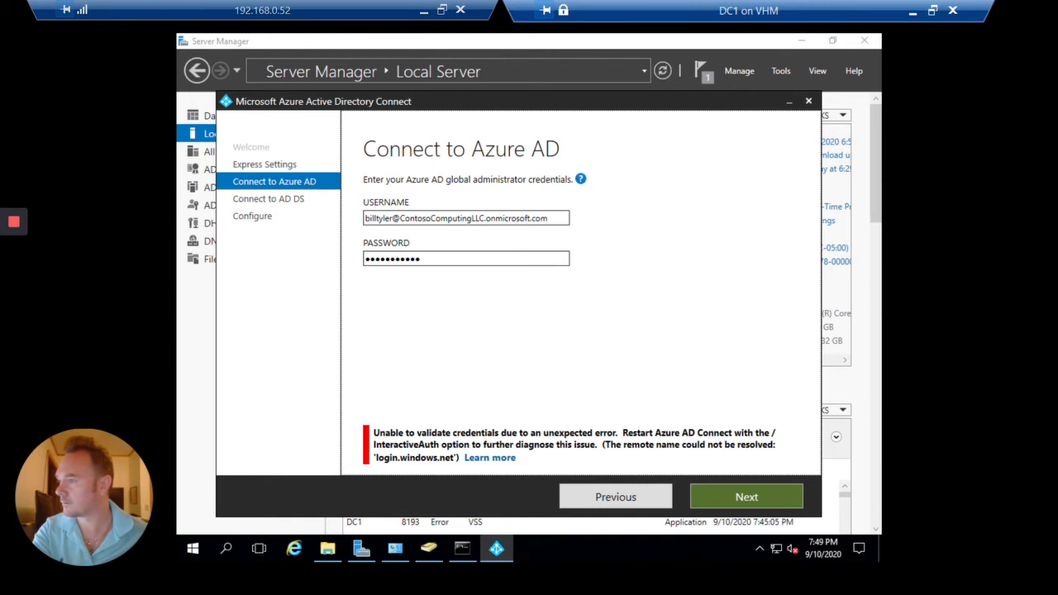
Replace the global admin's password and retry the Azure AD credential validation
left_click(471, 252)
key("ctrl+a")
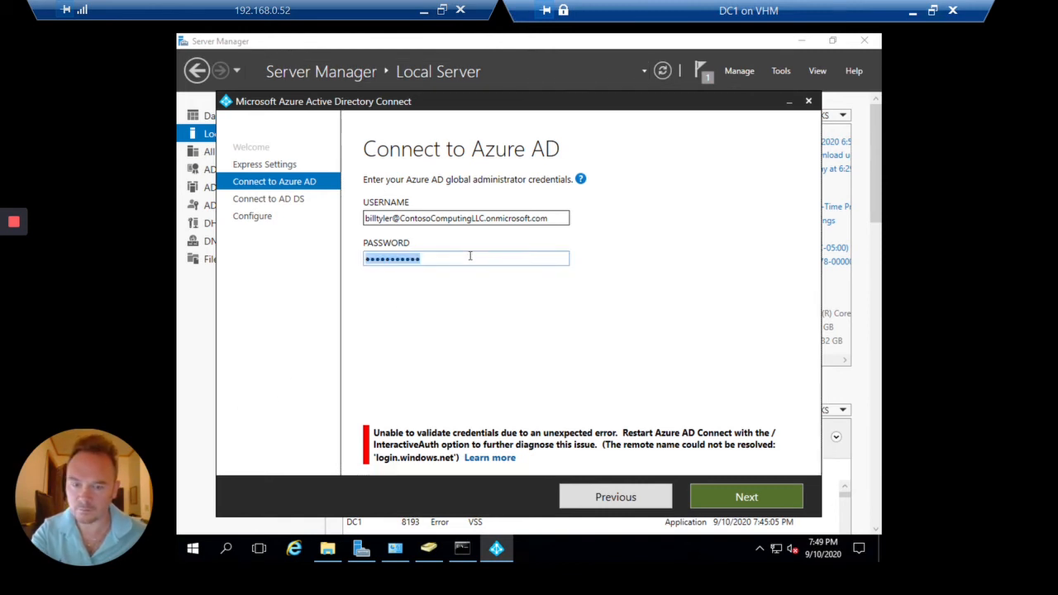
type("••••••")
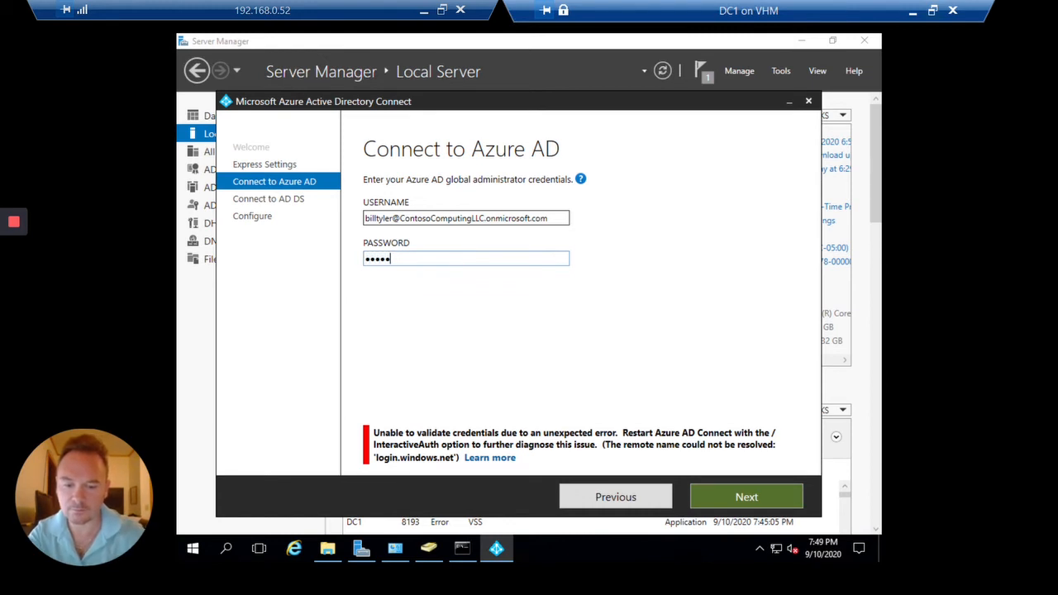
type("•••••")
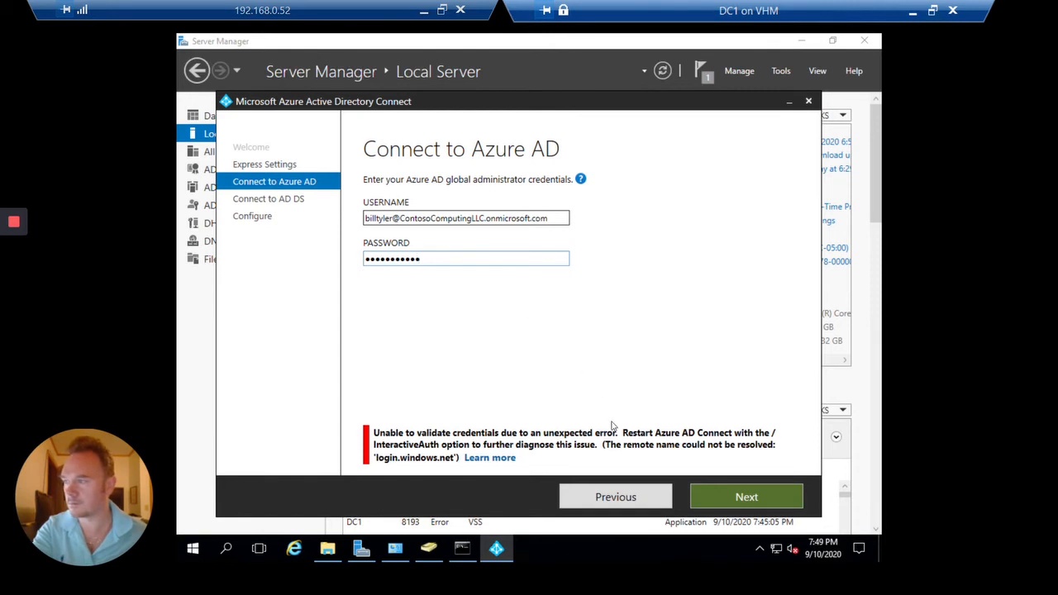
left_click(728, 497)
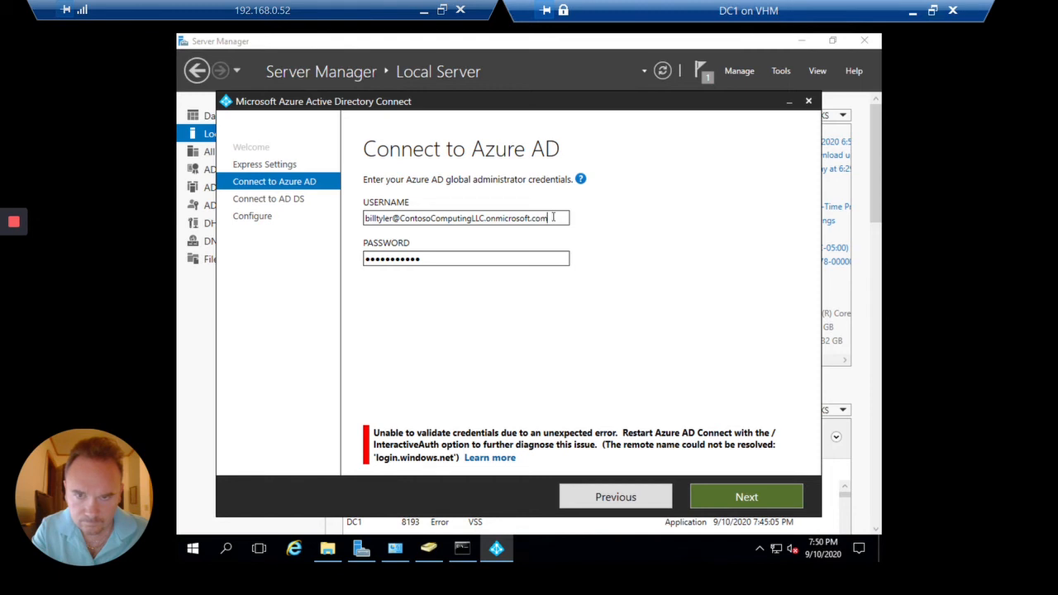
left_click_drag(546, 217, 393, 218)
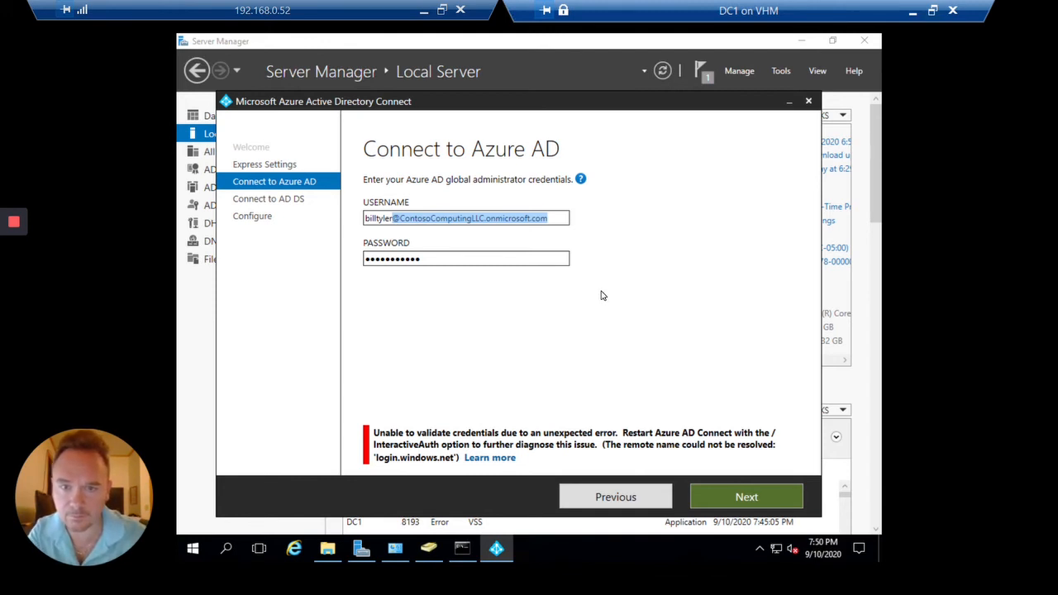
key("BackSpace")
type("@")
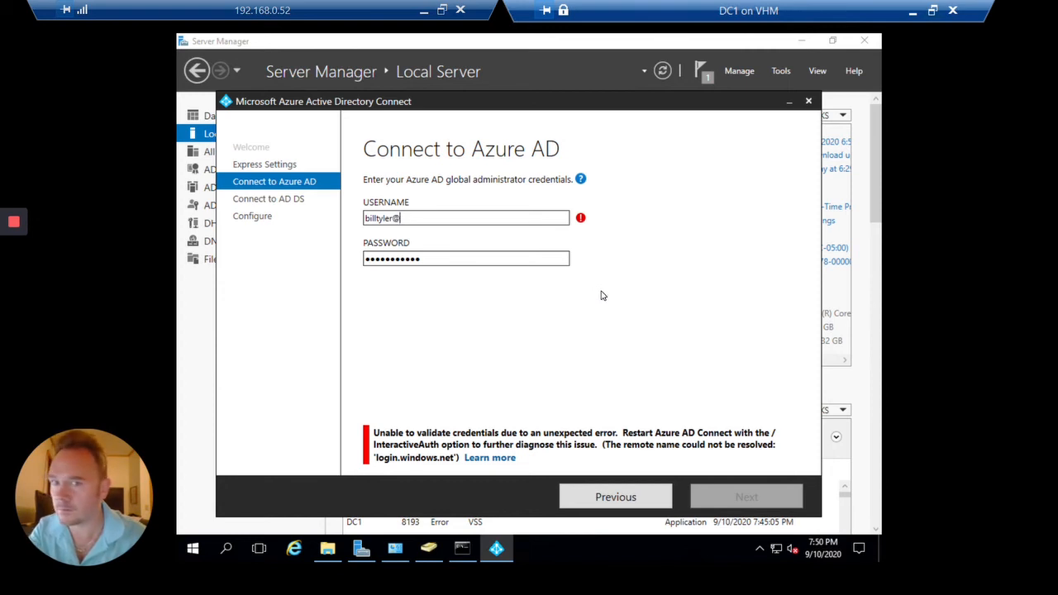
type("Contoso")
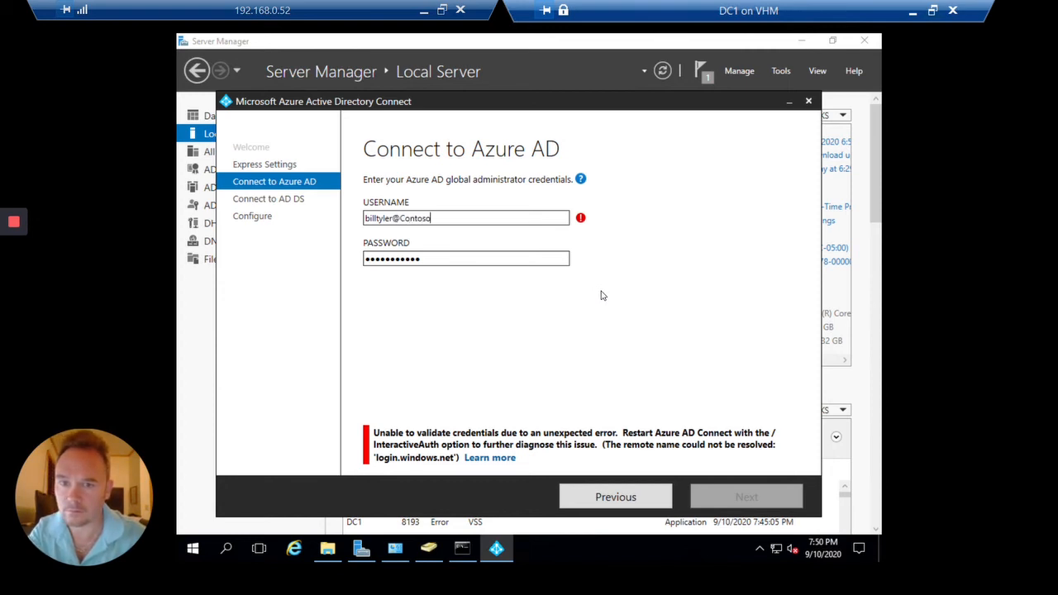
type("ComputingL")
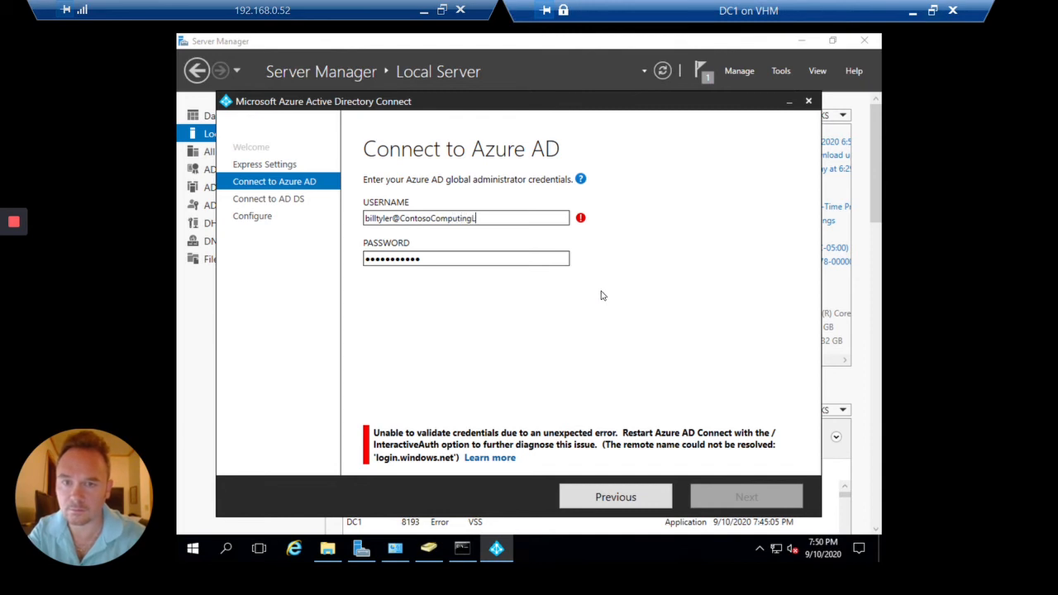
type("LC.onmicr")
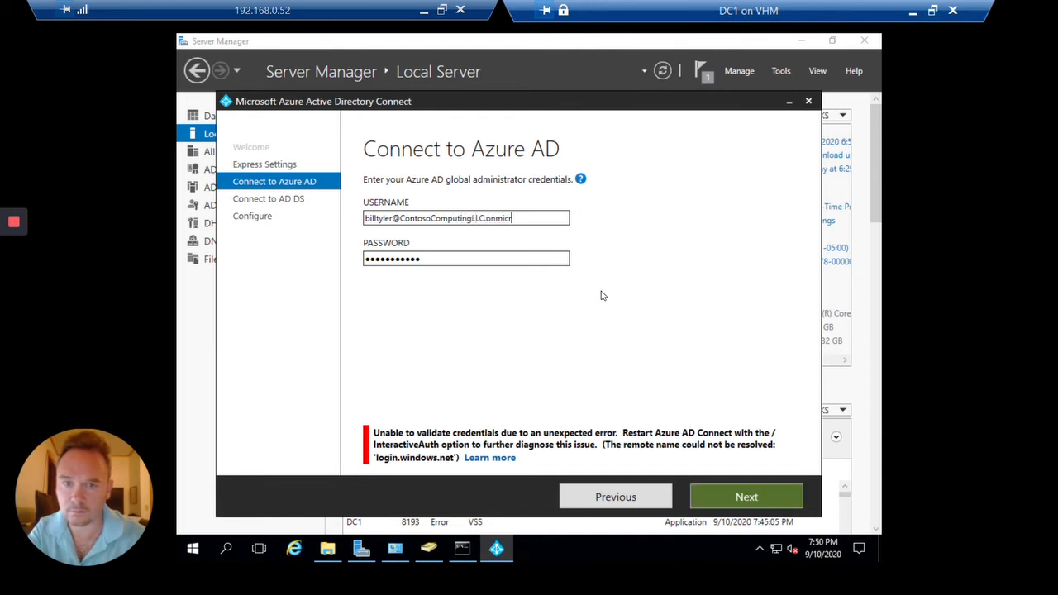
type("osoft.com")
key("Tab")
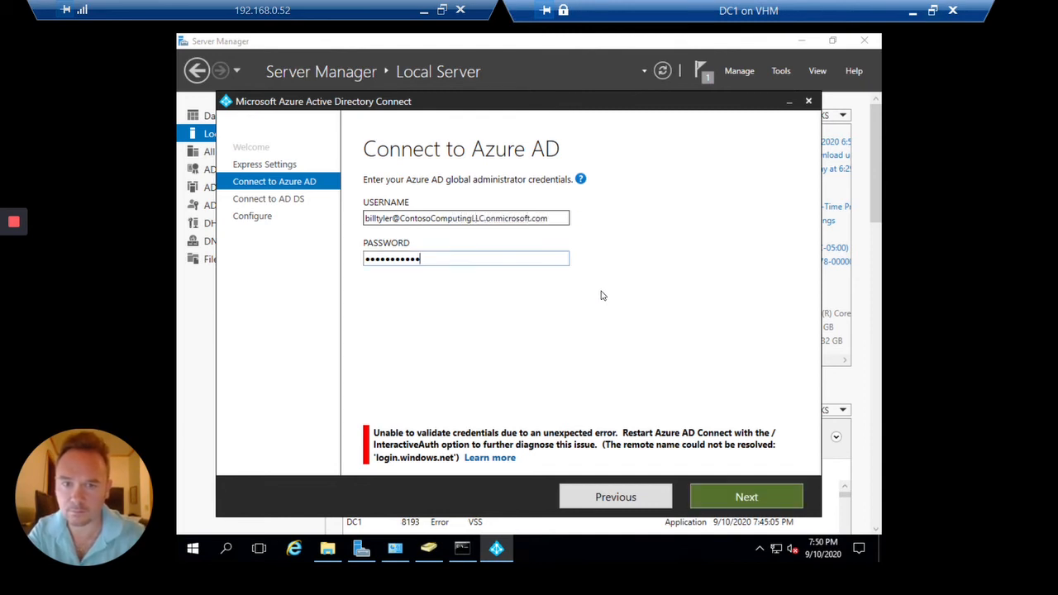
key("BackSpace")
key("BackSpace")
key("BackSpace")
key("BackSpace")
key("BackSpace")
key("BackSpace")
key("BackSpace")
key("BackSpace")
key("BackSpace")
key("BackSpace")
type("••••••")
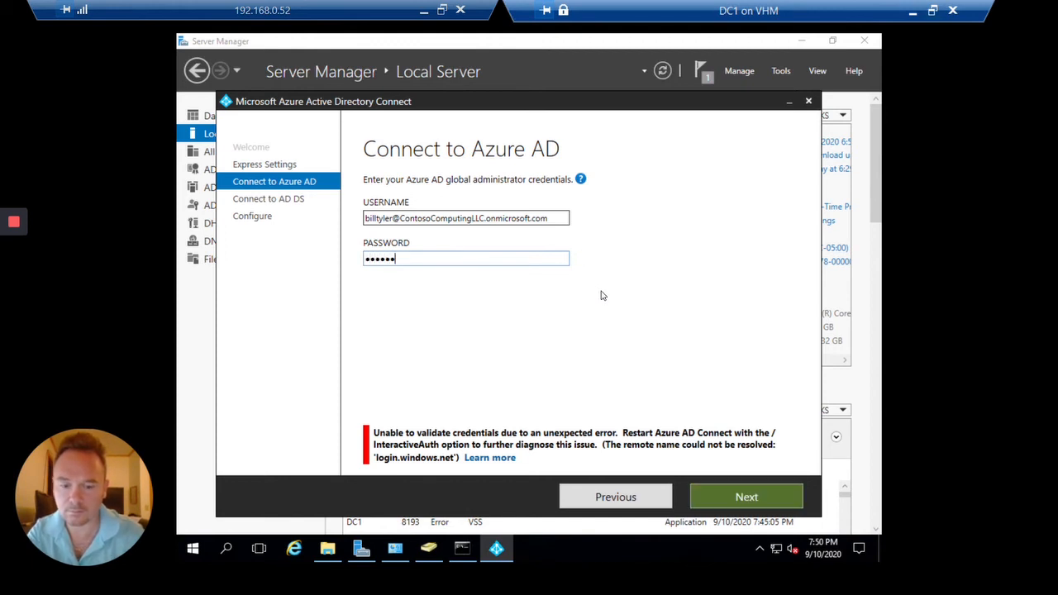
type("•••••")
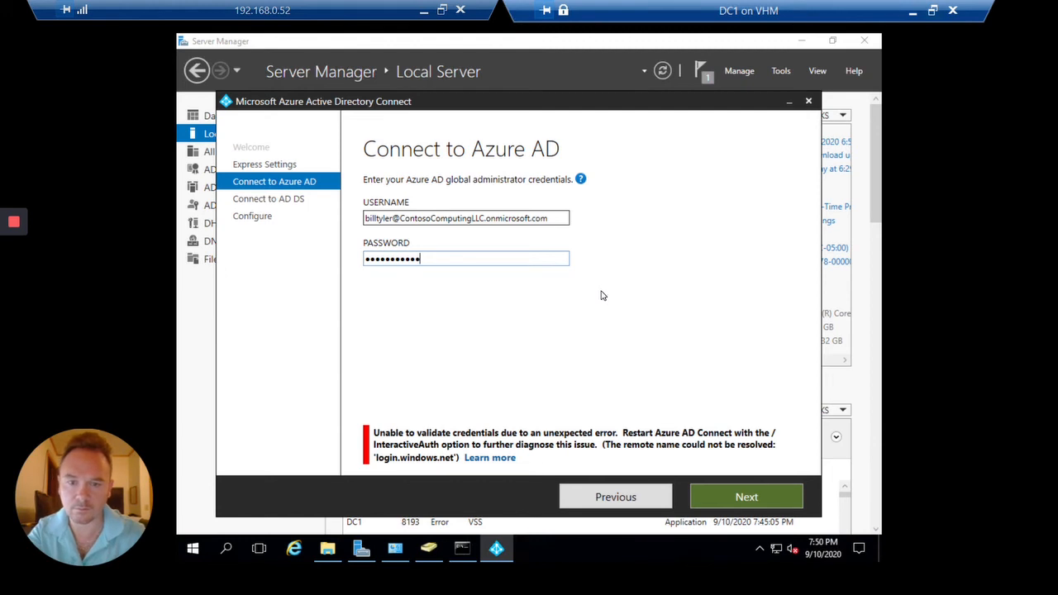
left_click(724, 506)
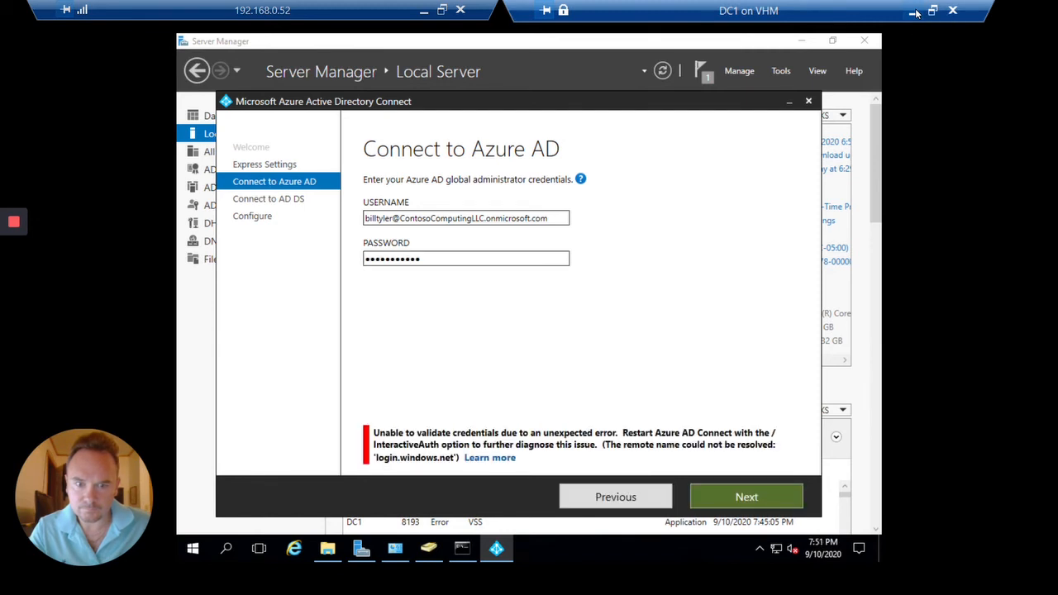
Attempt the admin user's password reset in Azure AD admin center, then close the refused panel
left_click(913, 13)
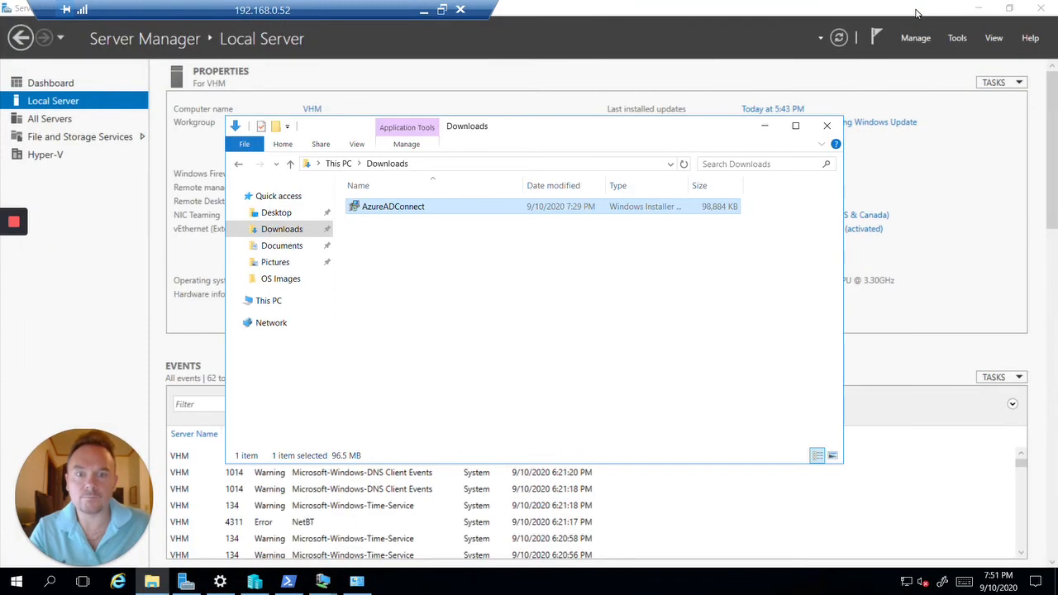
left_click(423, 9)
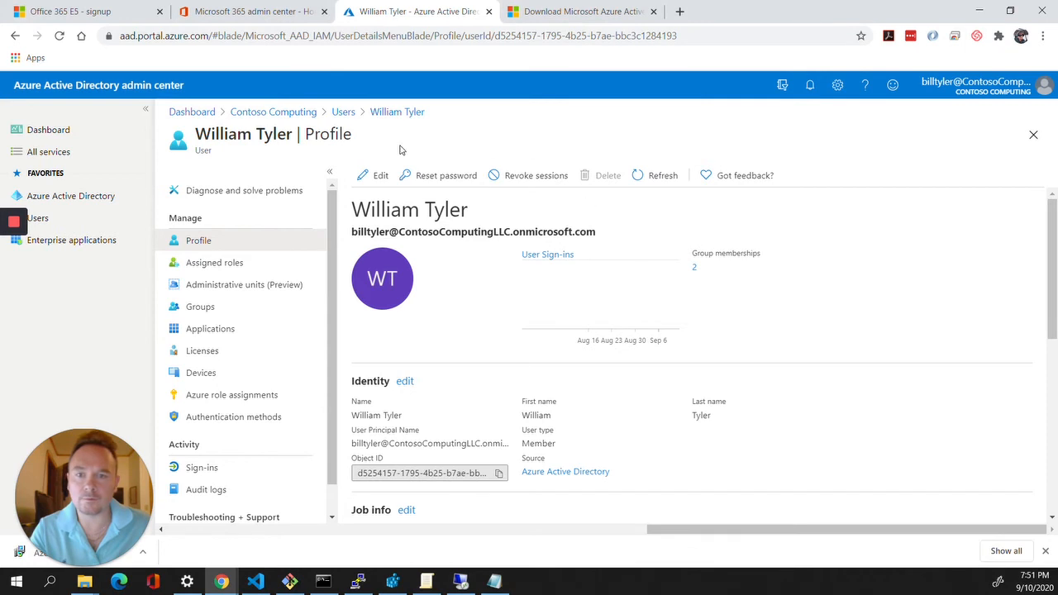
left_click(434, 174)
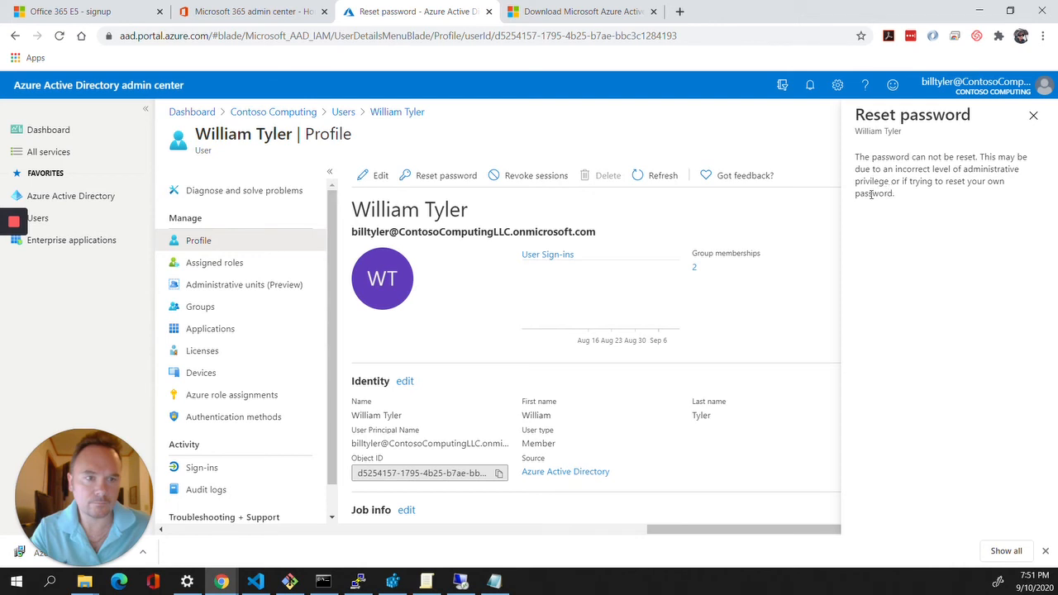
left_click(1034, 115)
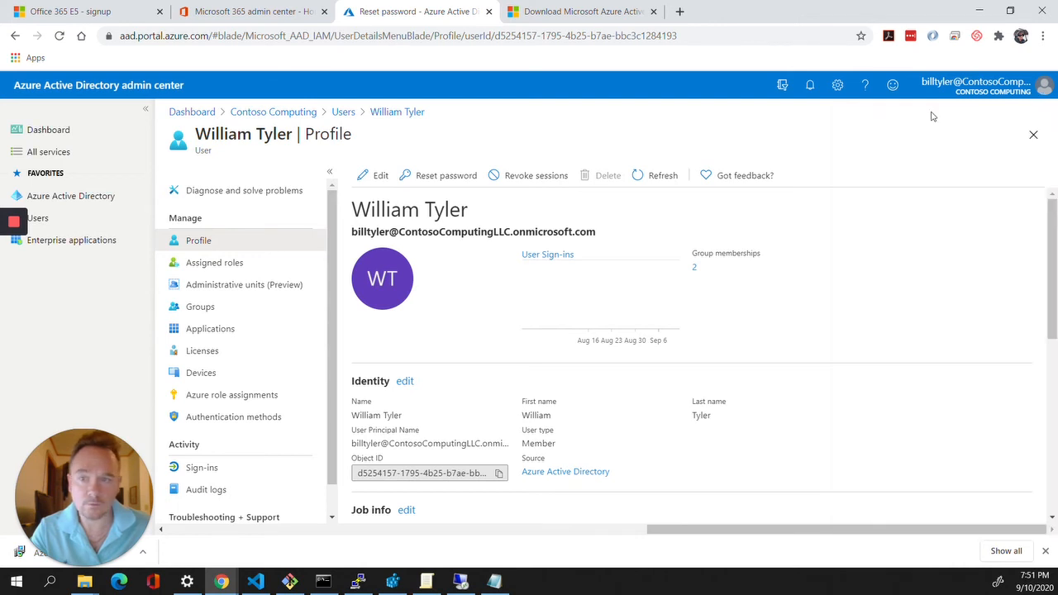
left_click(211, 8)
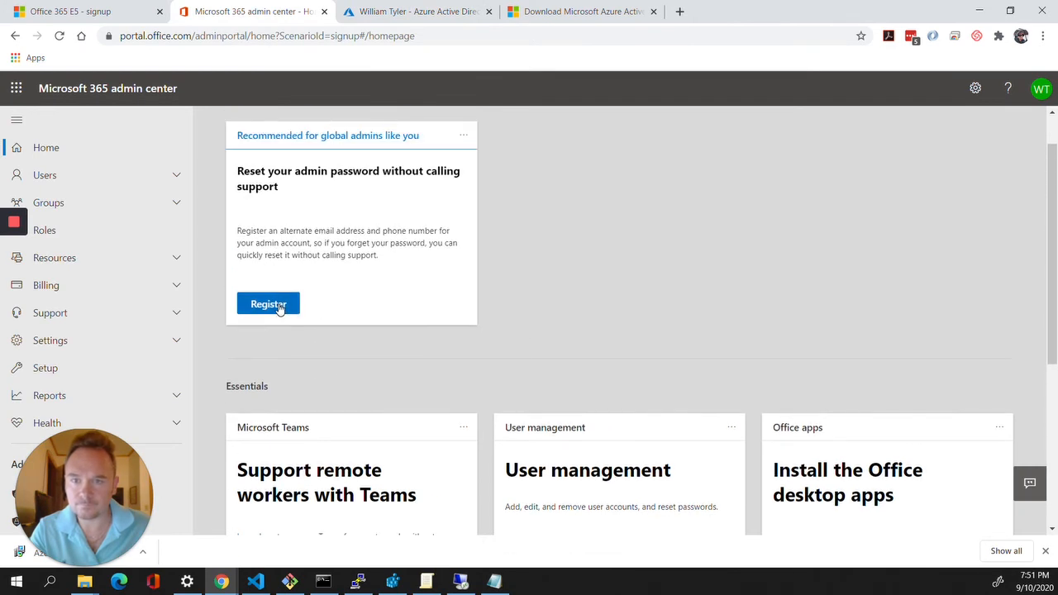
Register contact details in My Sign-Ins and add the Authenticator app as a sign-in method
left_click(269, 304)
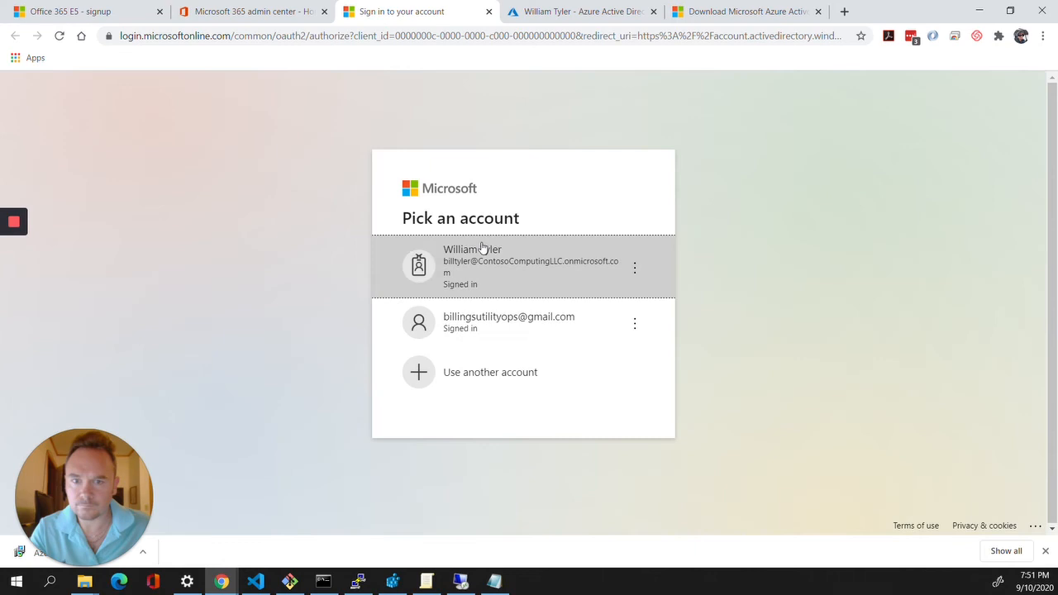
left_click(484, 248)
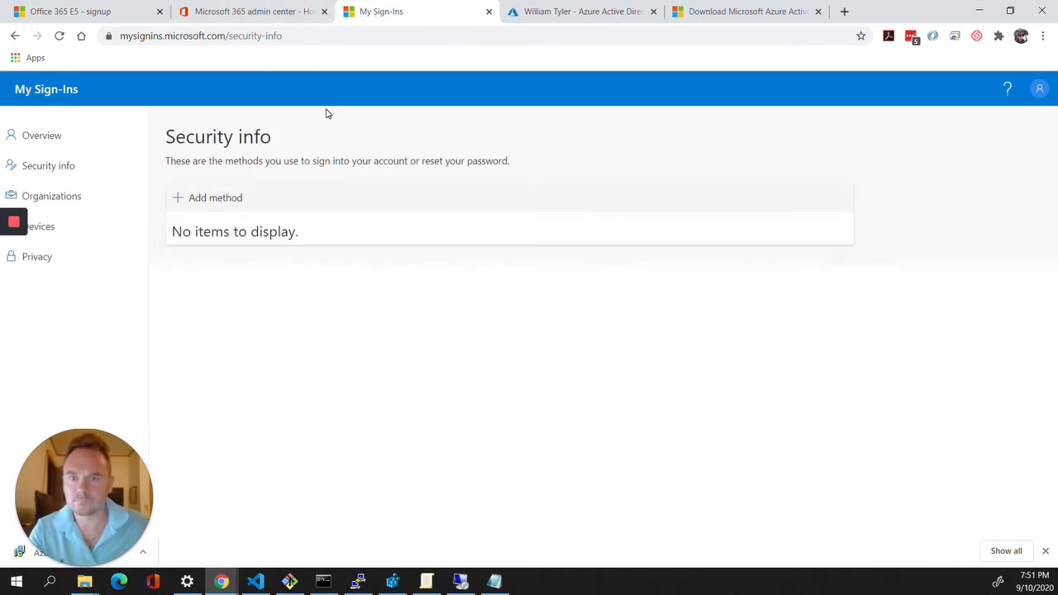
left_click(229, 208)
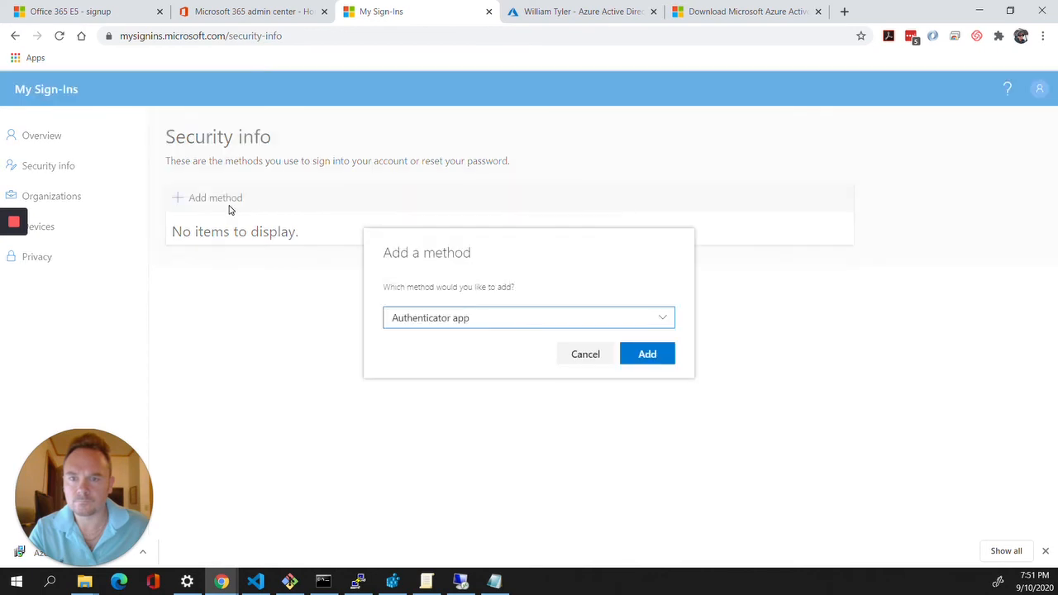
left_click(436, 328)
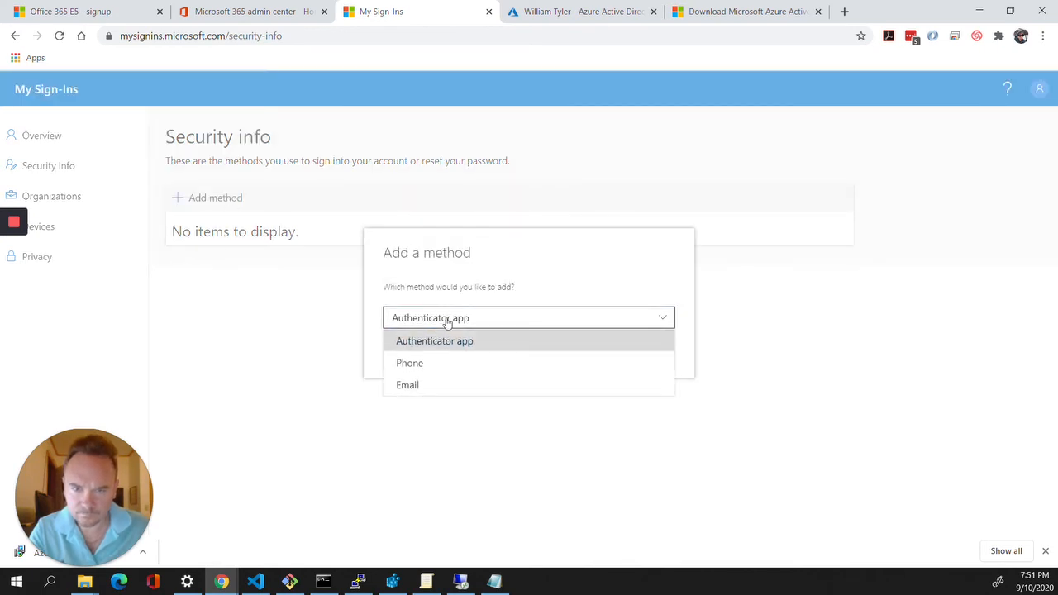
left_click(474, 292)
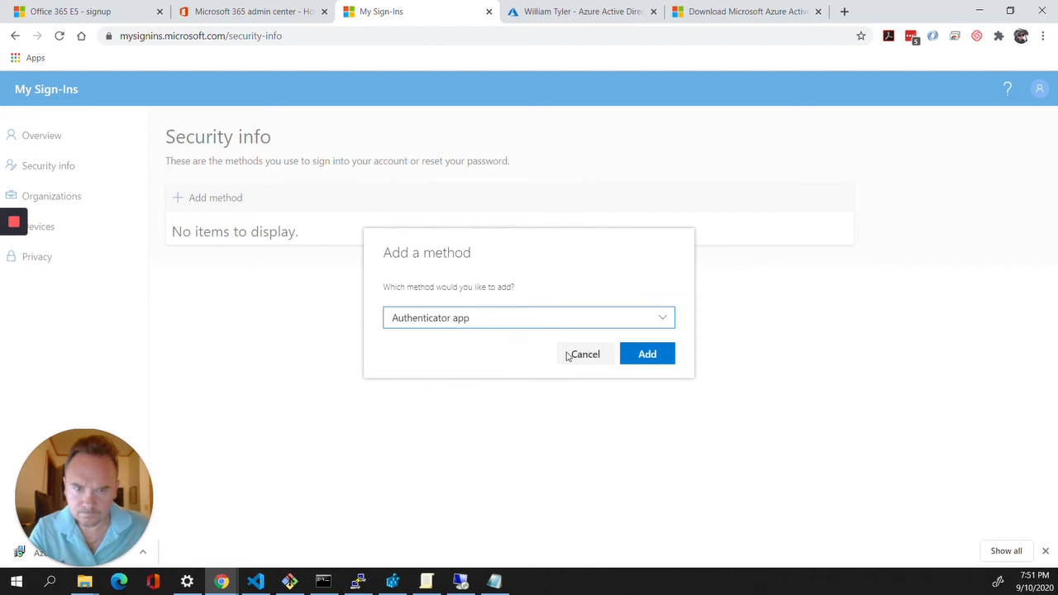
left_click(665, 356)
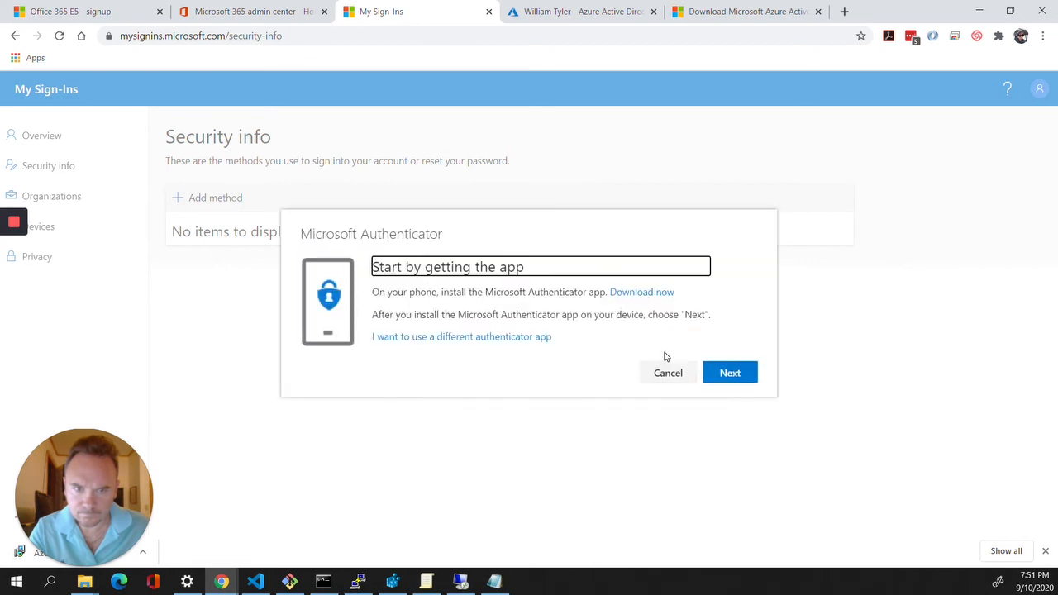
Open the Microsoft Authenticator download page and its get-the-app options
left_click(667, 294)
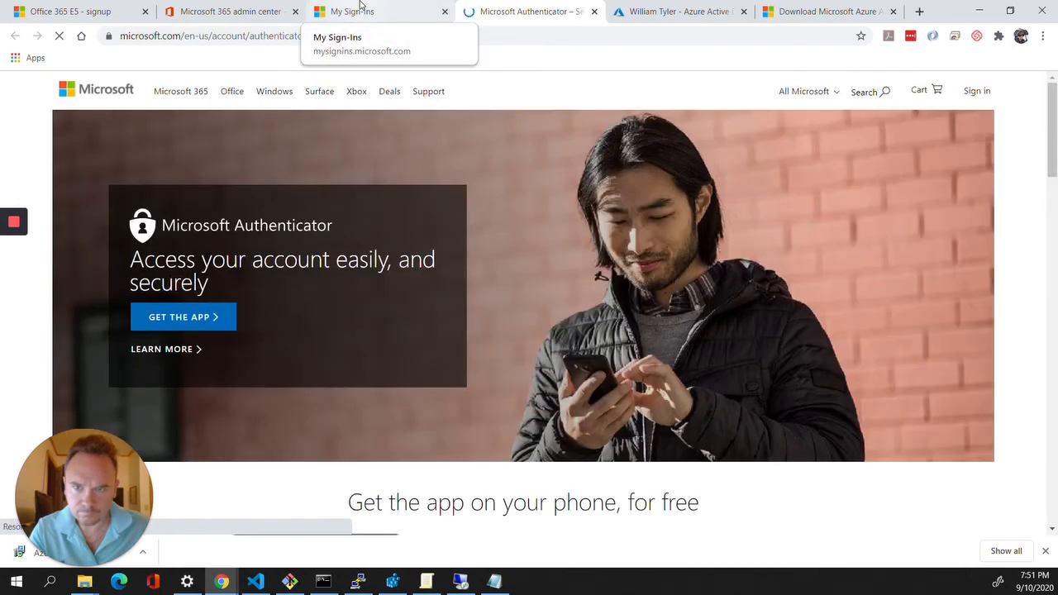
scroll(848, 246, "down", 3)
scroll(843, 252, "up", 1)
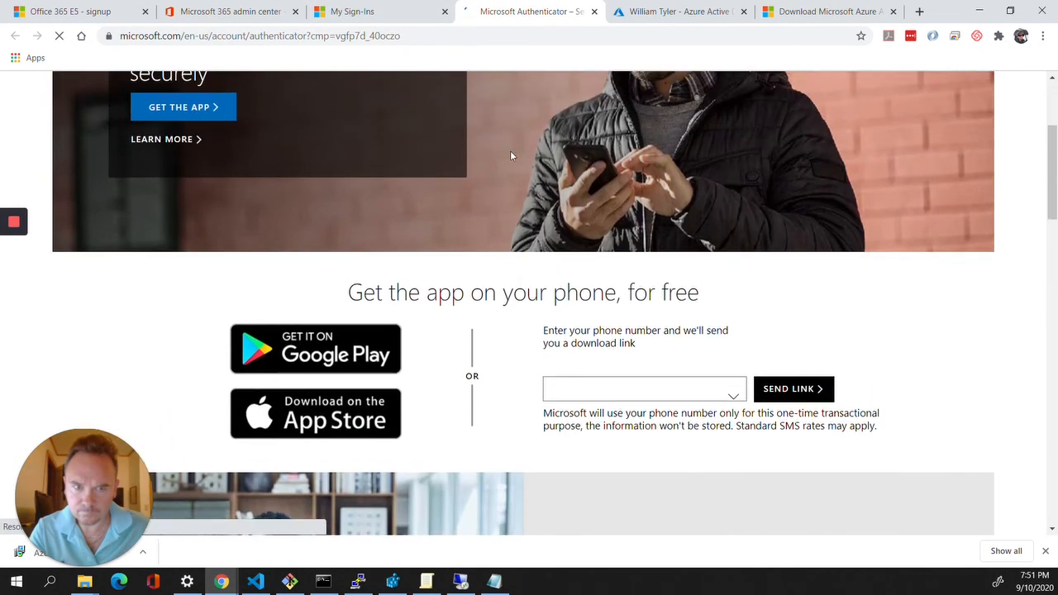
left_click(208, 109)
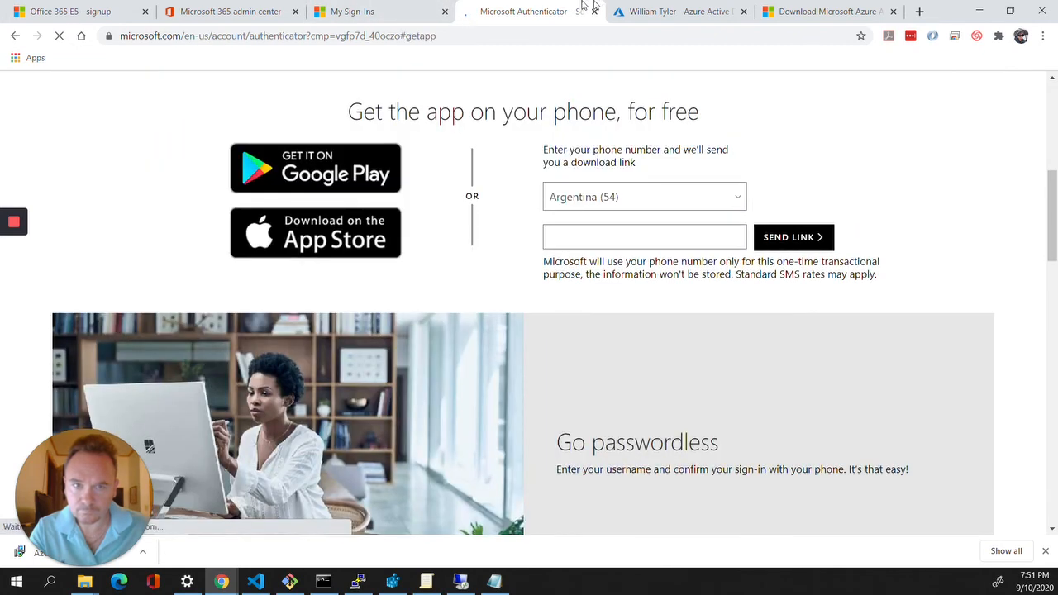
left_click(377, 10)
Select the admin user under Active users and start changing its password
left_click(269, 8)
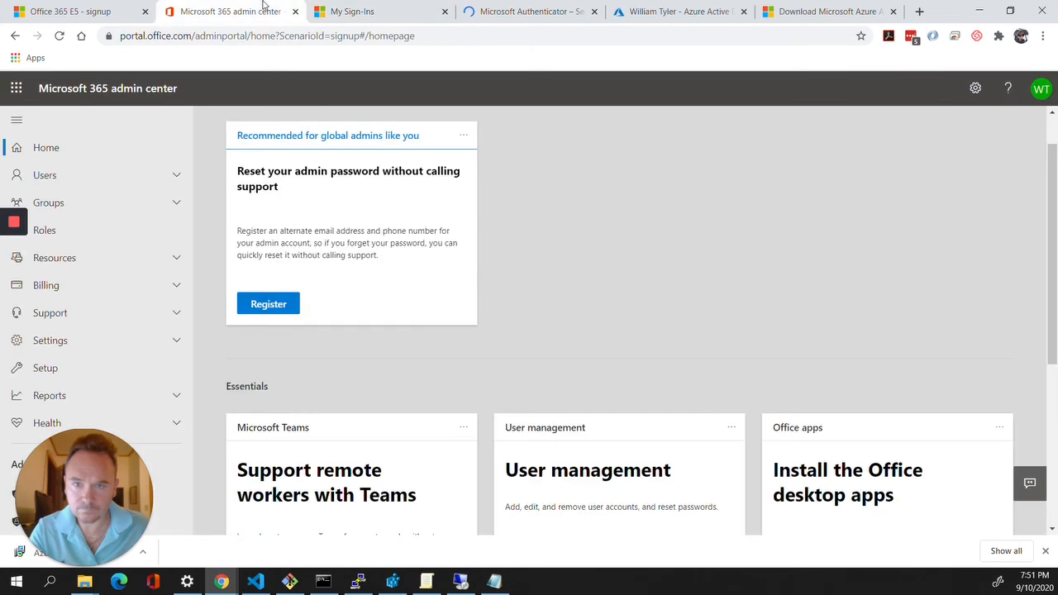
left_click(100, 173)
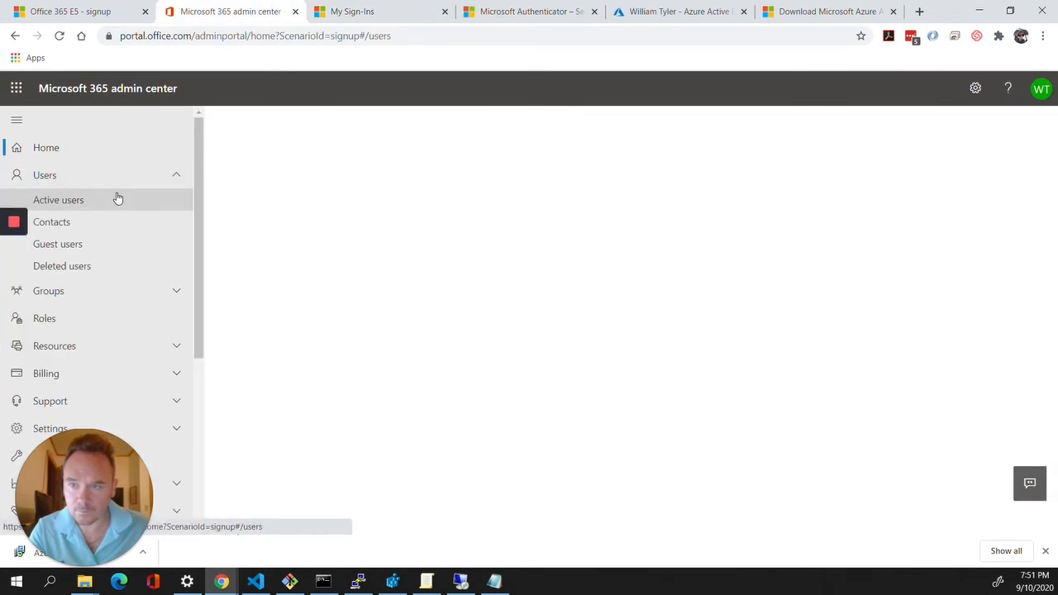
left_click(118, 200)
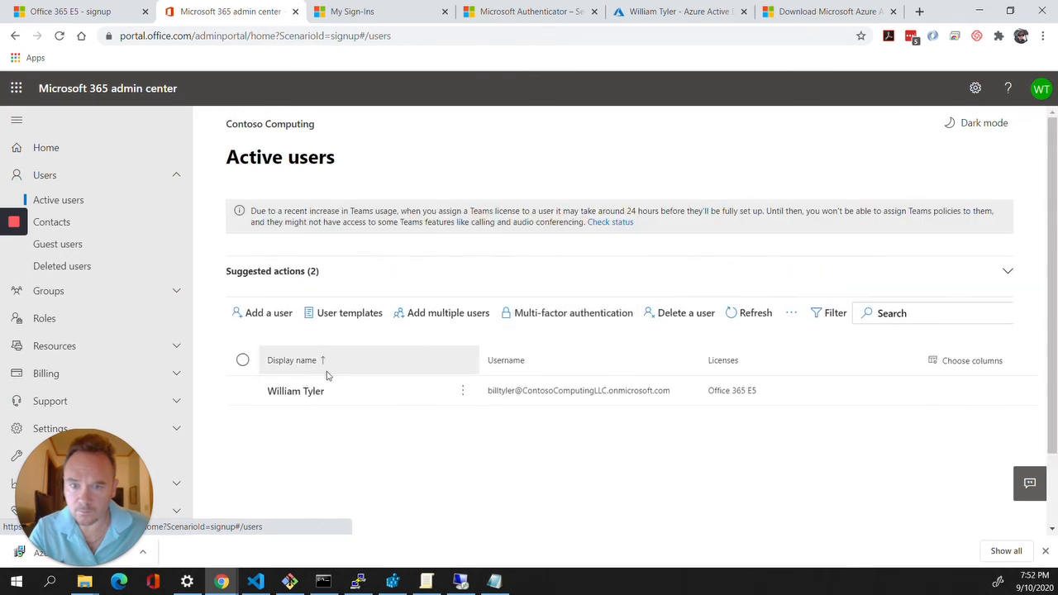
left_click(242, 391)
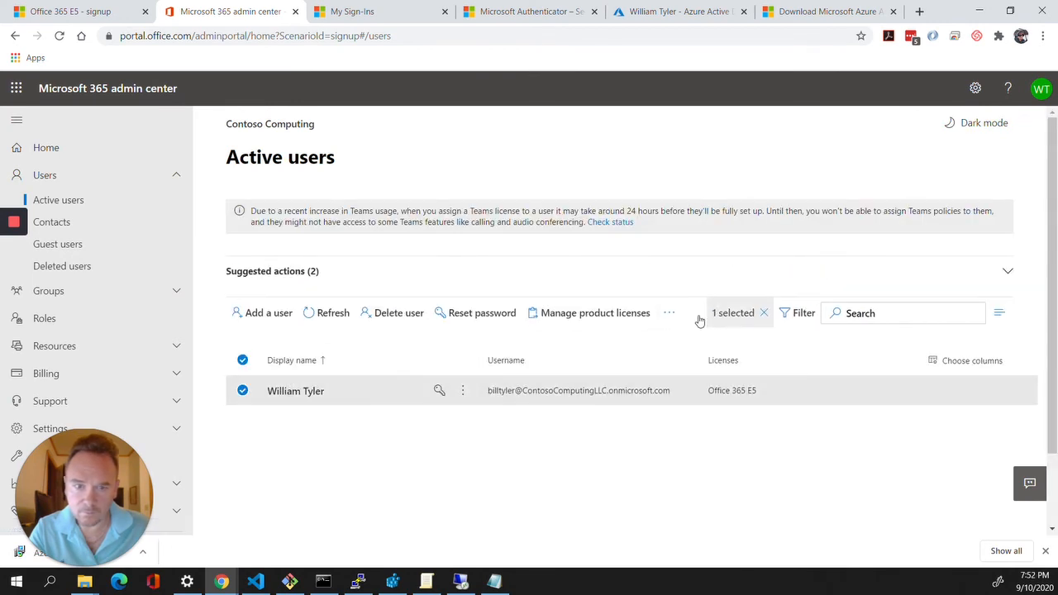
left_click(488, 310)
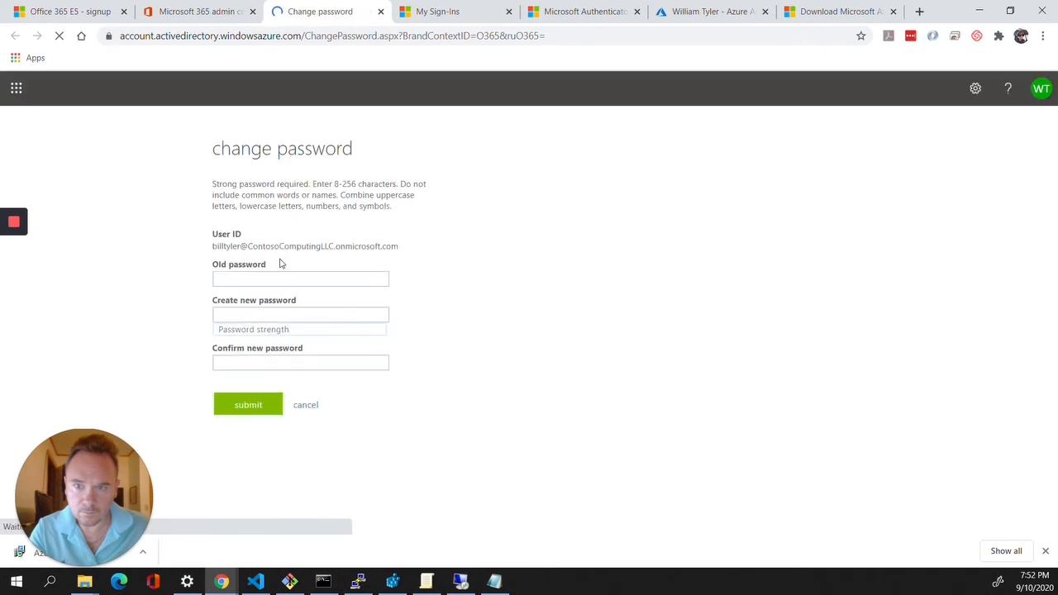
Enter the current password, then the new password and its confirmation
left_click(285, 276)
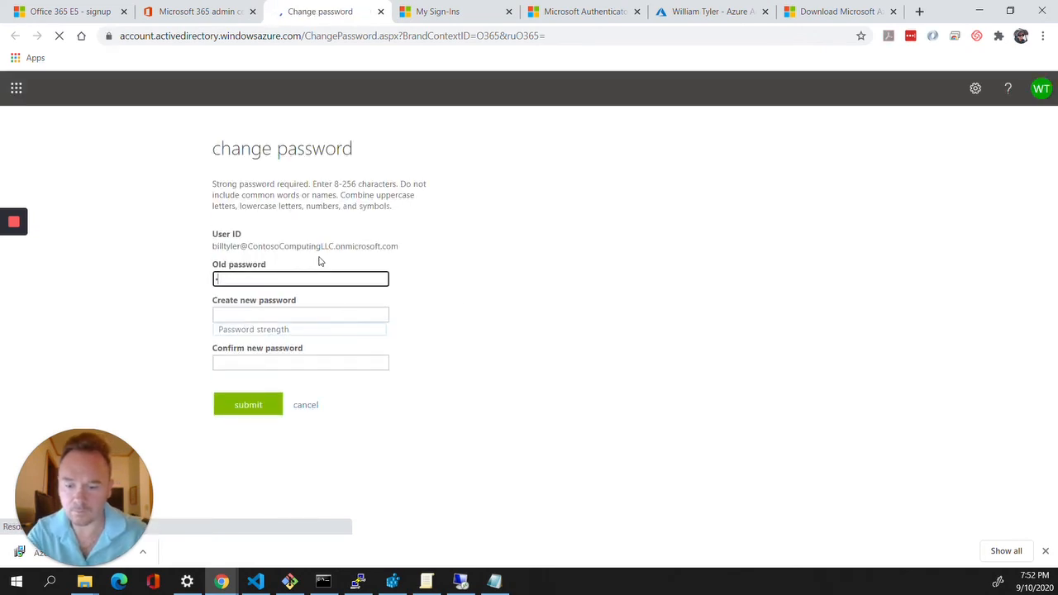
type("*******")
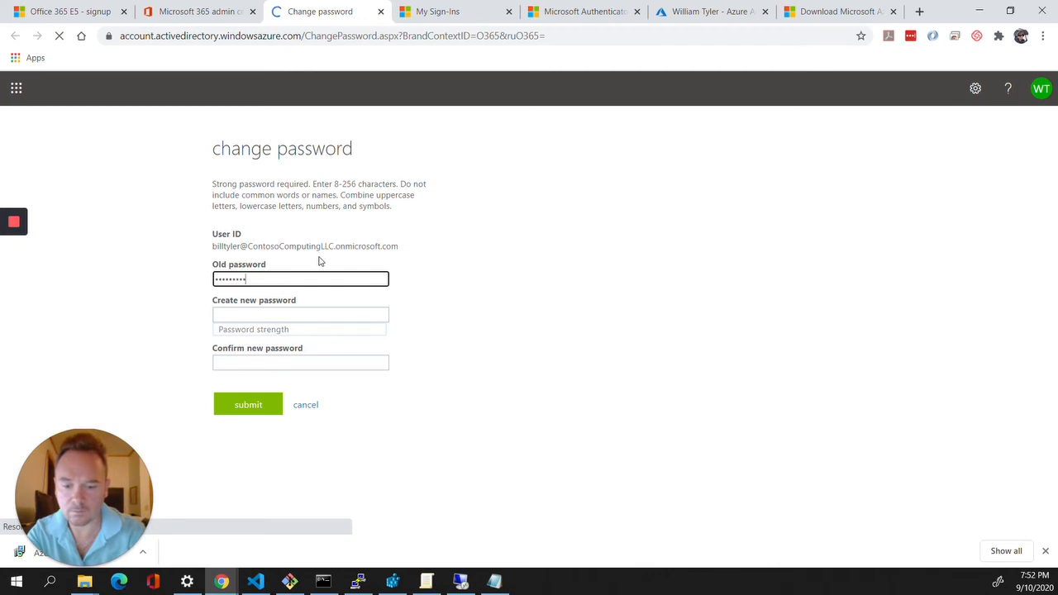
type("**")
key("Tab")
type("*")
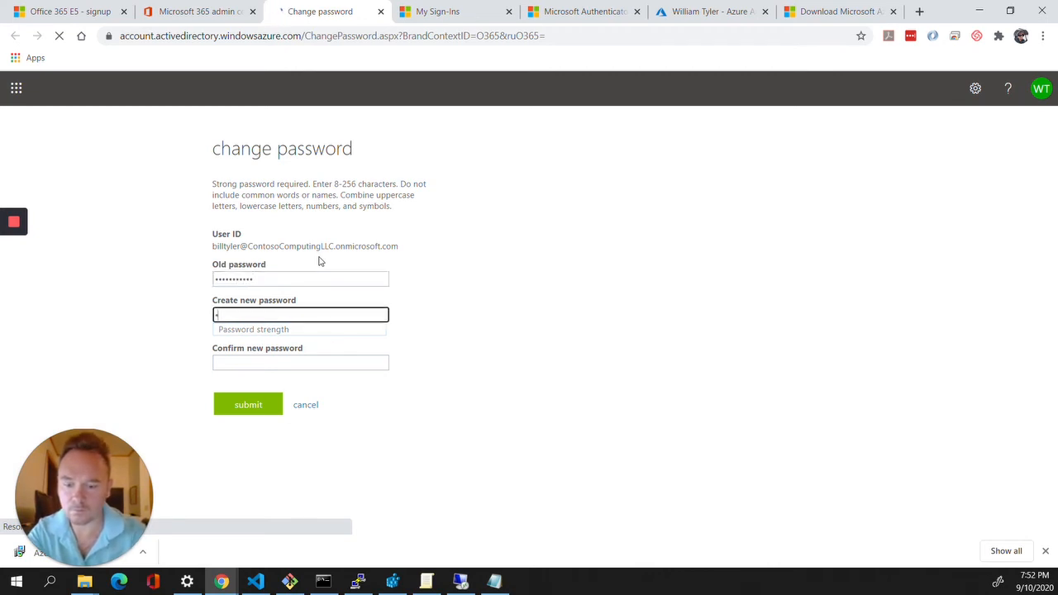
type("***")
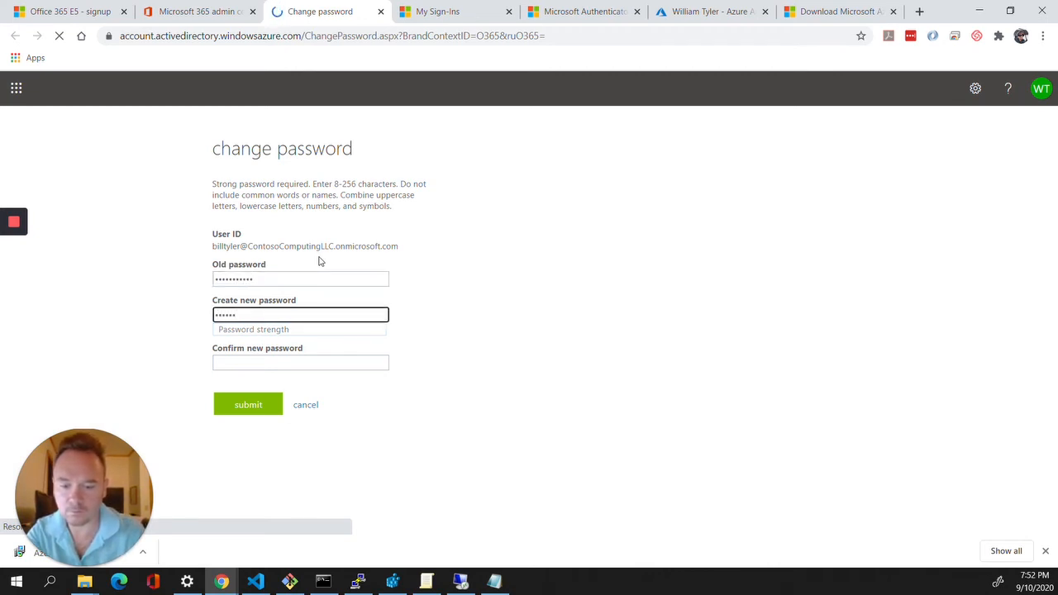
key("BackSpace")
key("BackSpace")
key("BackSpace")
key("BackSpace")
key("BackSpace")
key("BackSpace")
key("BackSpace")
key("BackSpace")
key("BackSpace")
key("BackSpace")
key("BackSpace")
key("BackSpace")
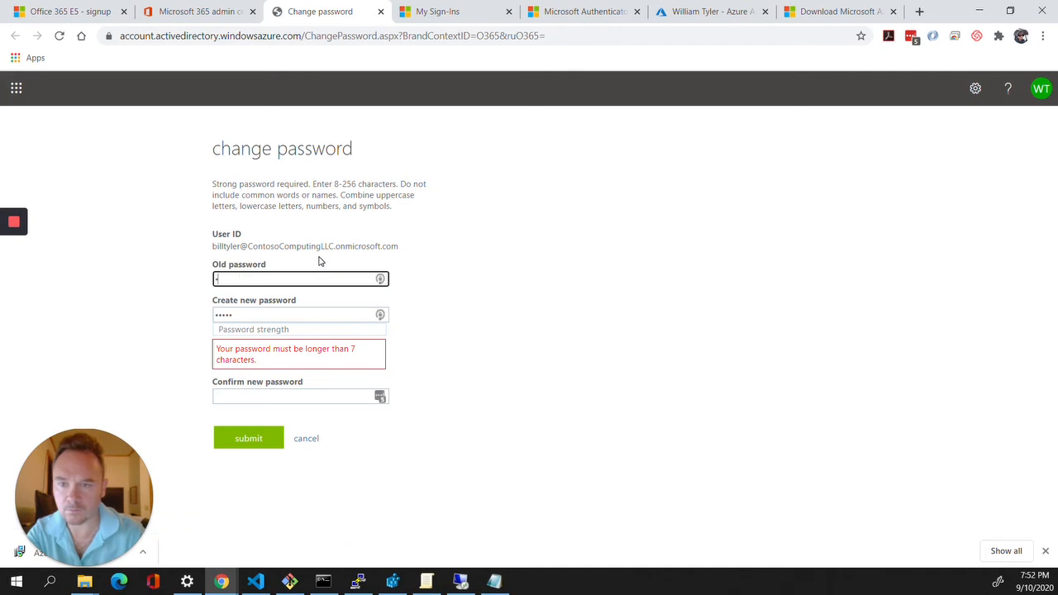
type("*********")
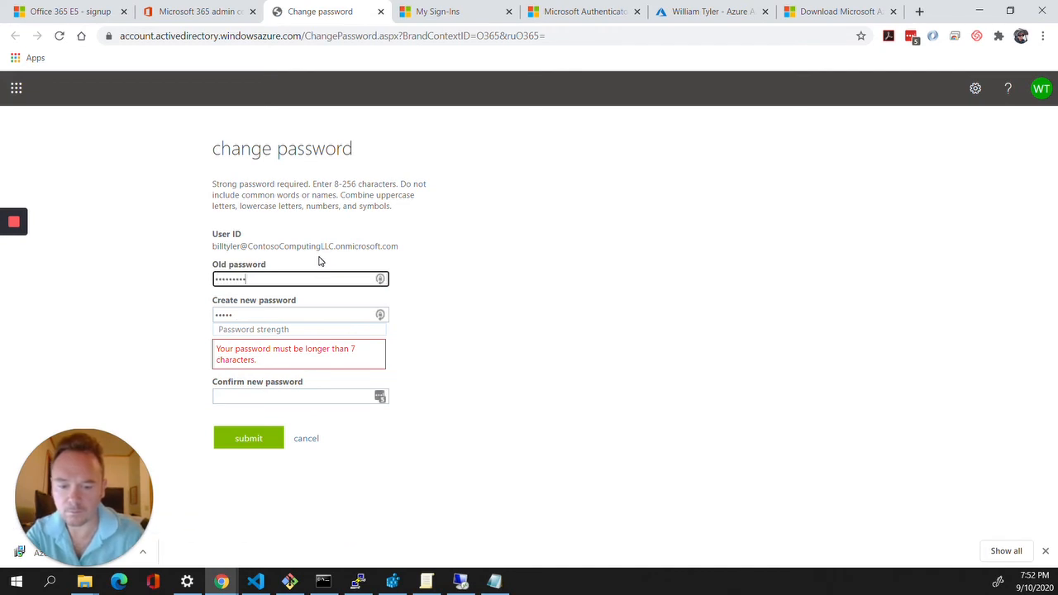
type("**")
key("Tab")
type("*")
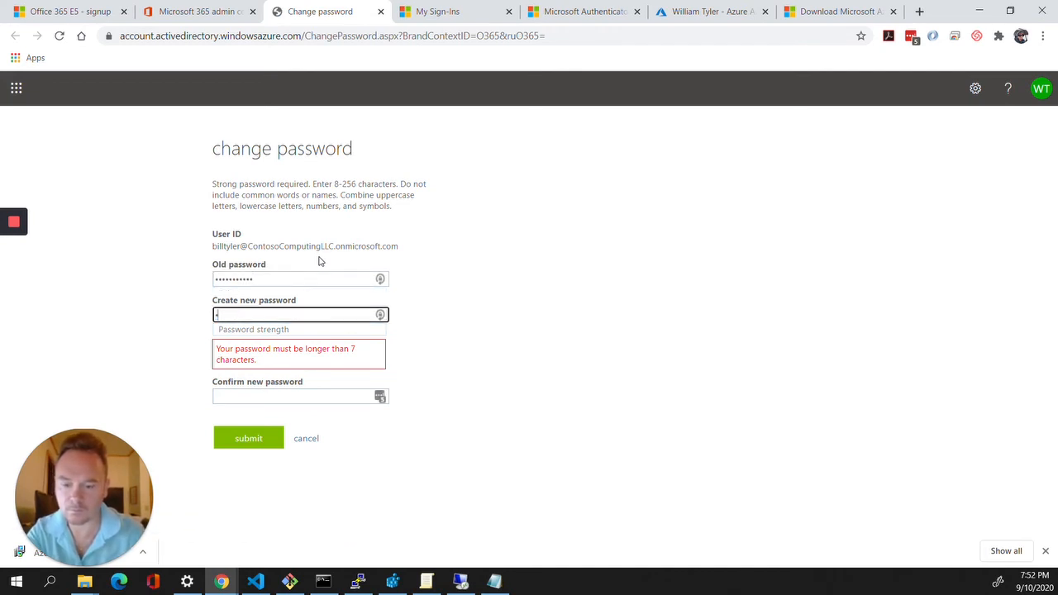
type("*******")
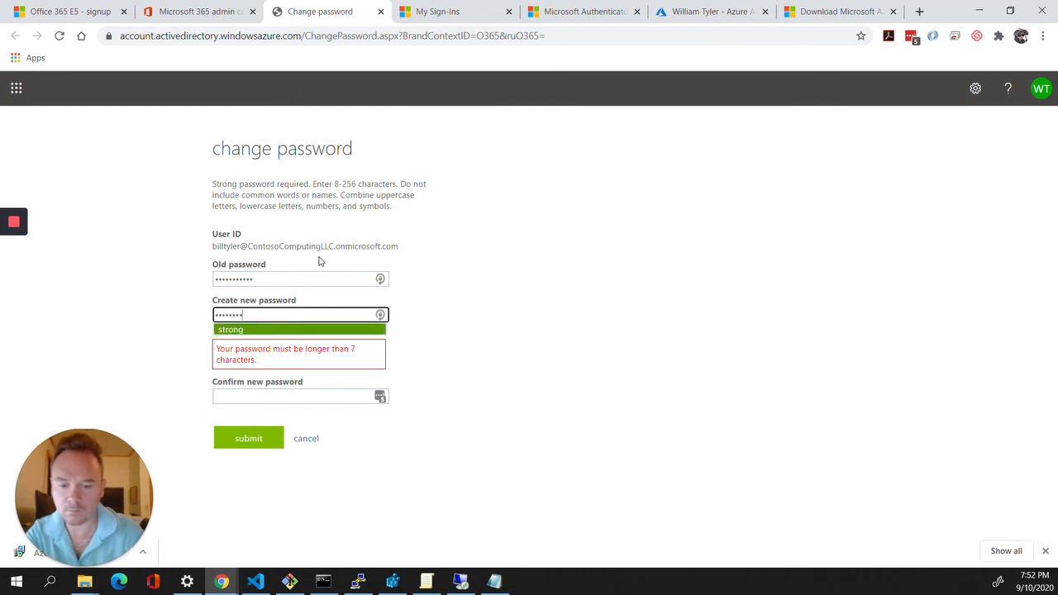
key("Tab")
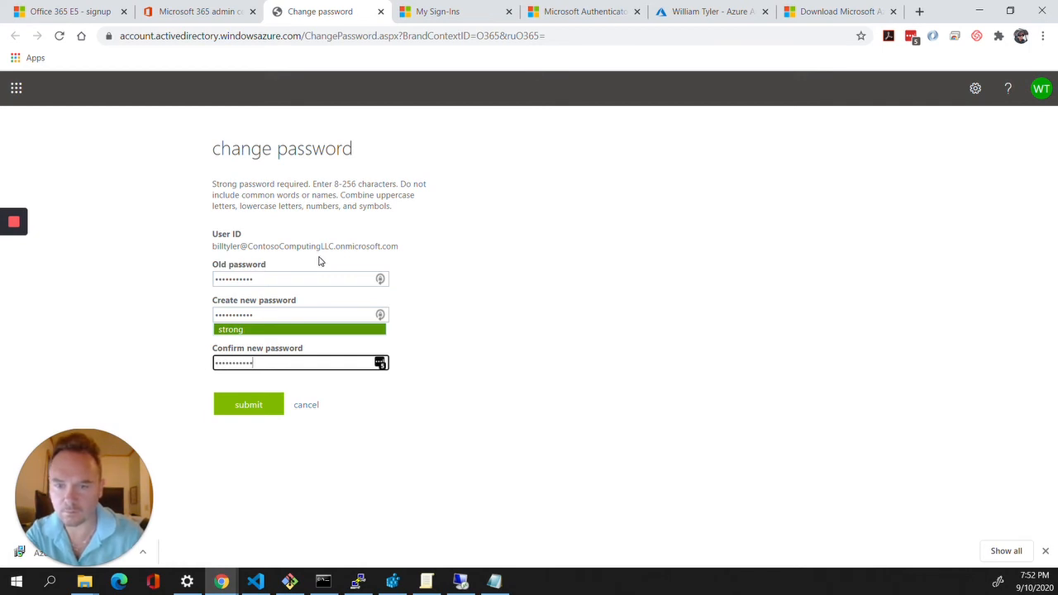
key("Tab")
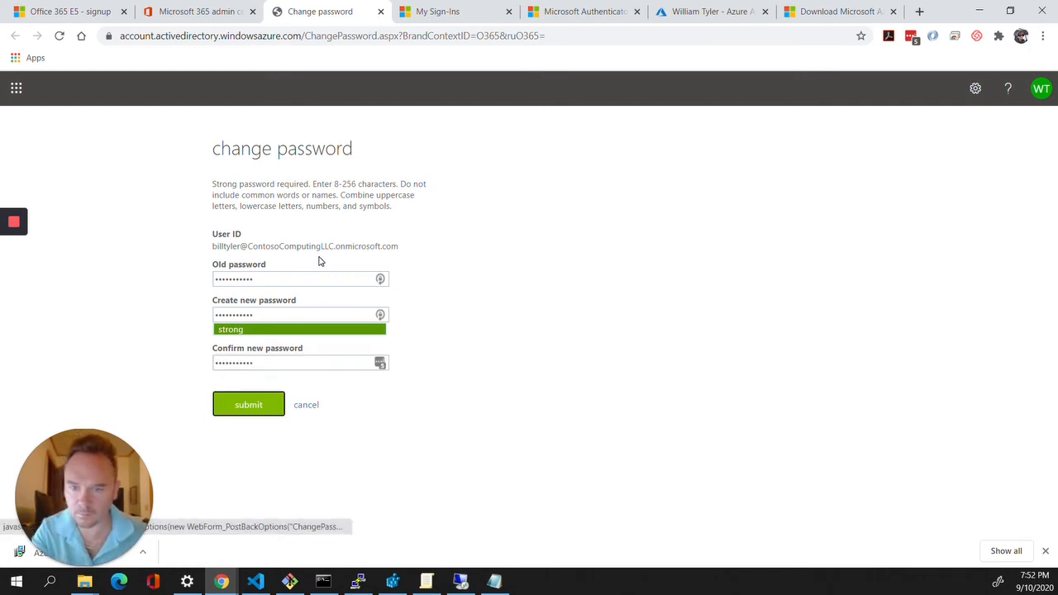
Clear both new-password fields, retype a matching new password and submit the change
left_click(264, 366)
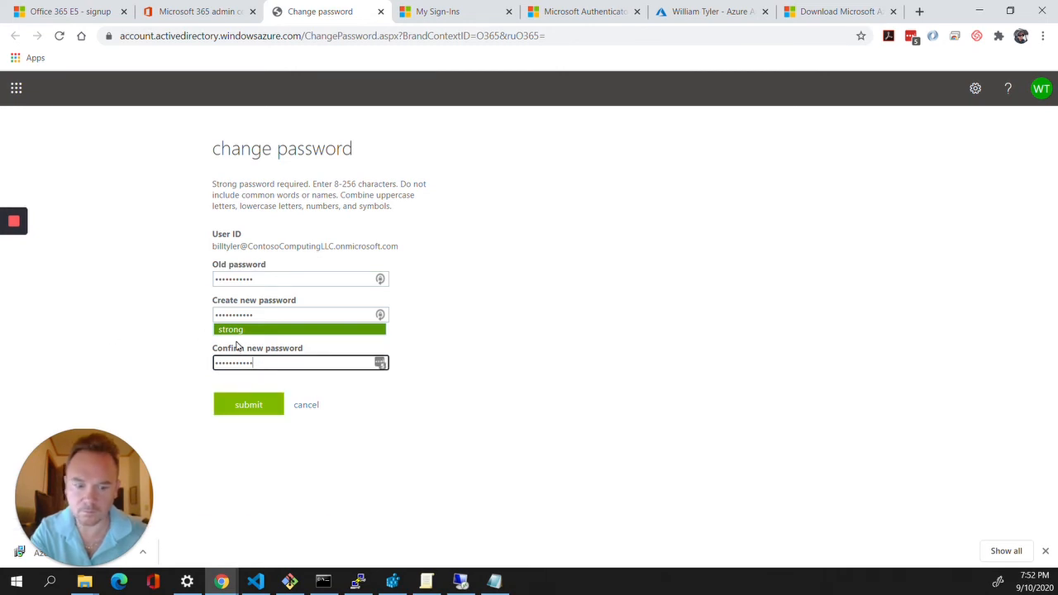
key("BackSpace")
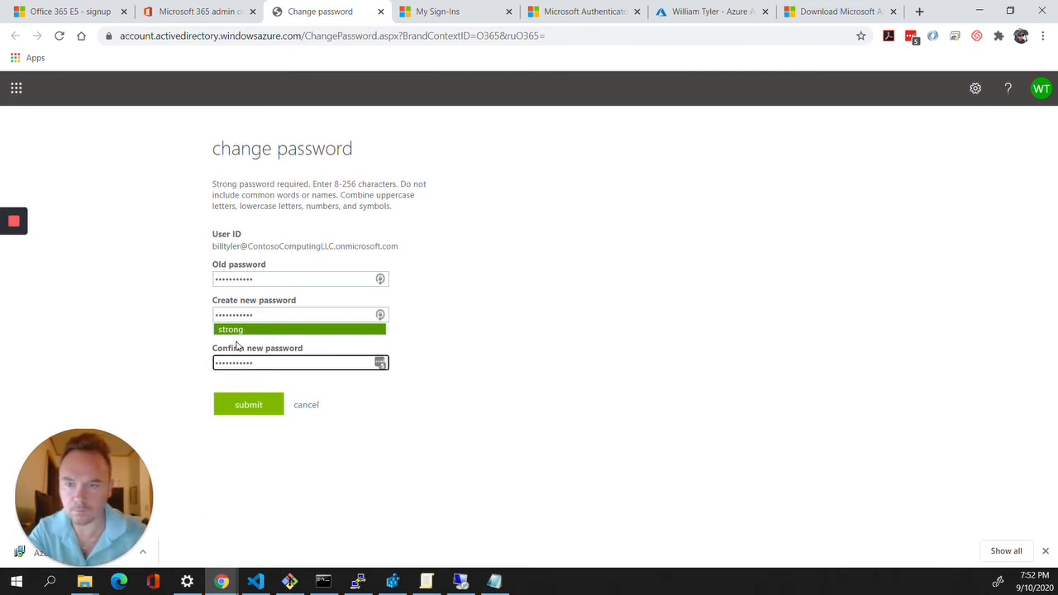
key("shift+Tab")
key("End")
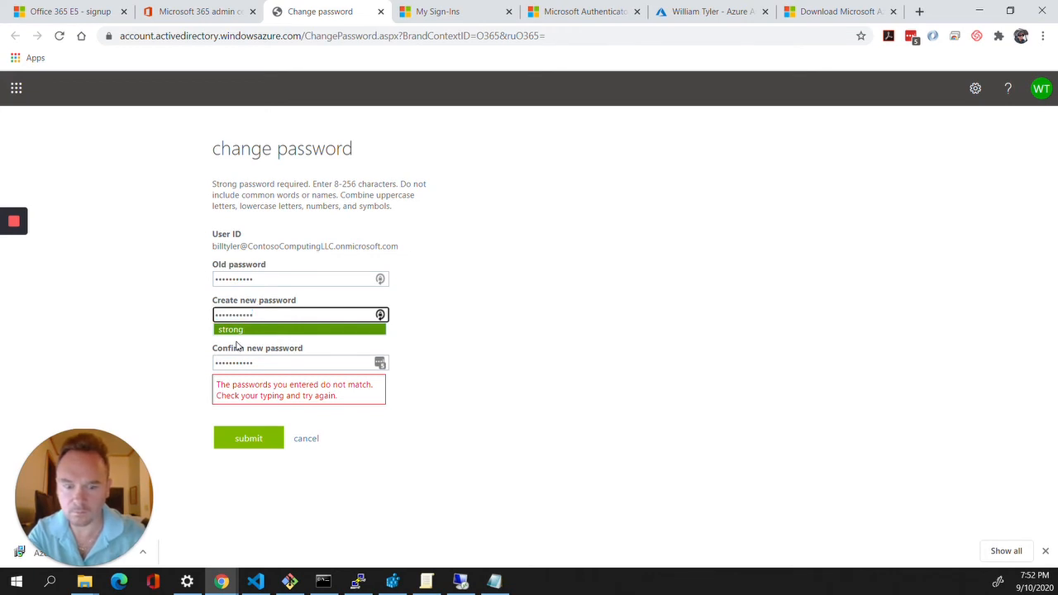
key("Tab")
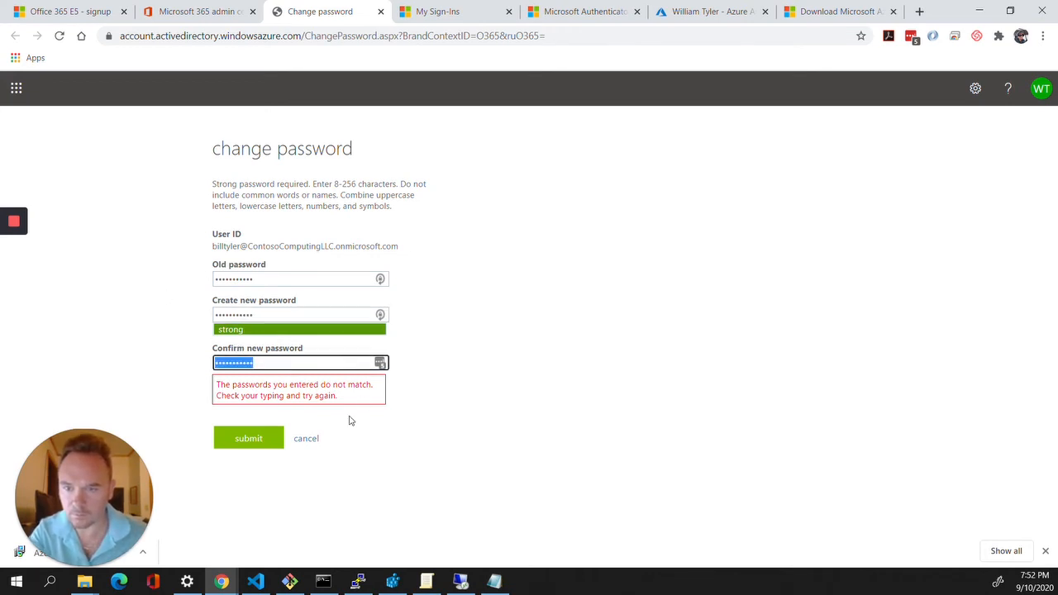
key("Tab")
left_click(287, 317)
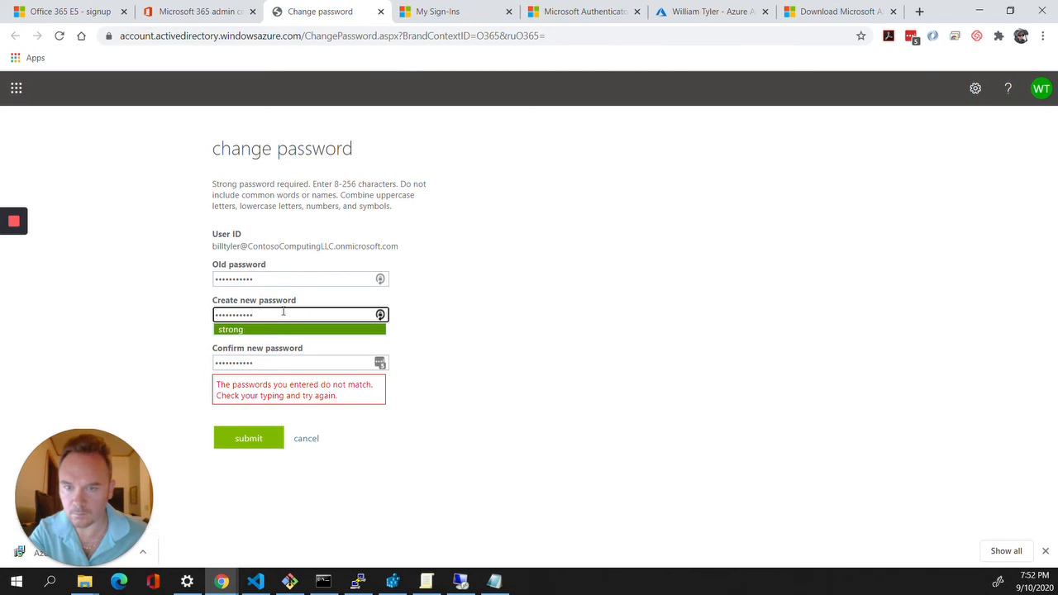
double_click(283, 311)
key("BackSpace")
key("Tab")
key("BackSpace")
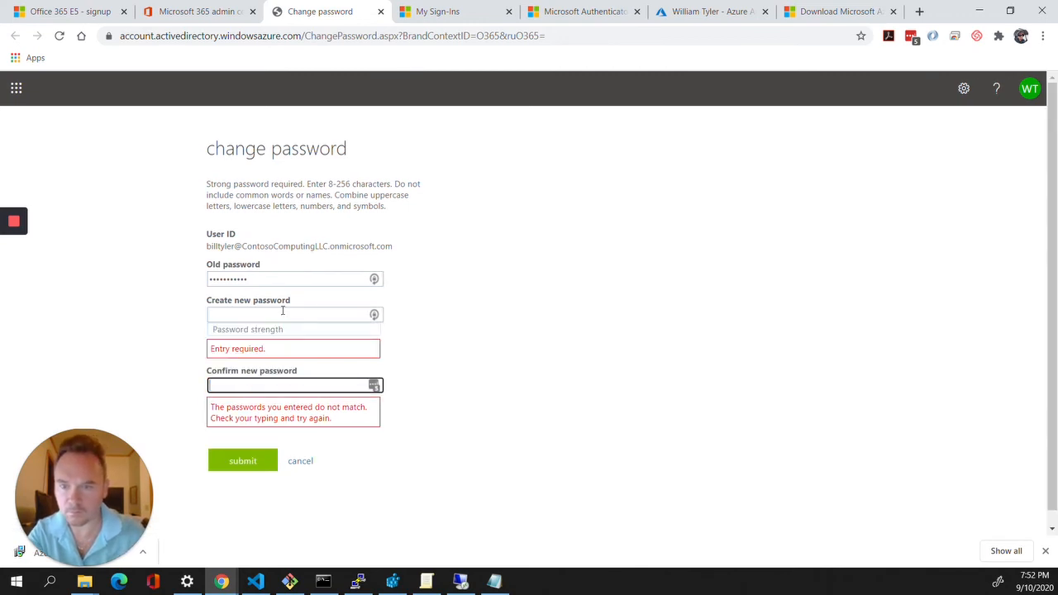
left_click(282, 311)
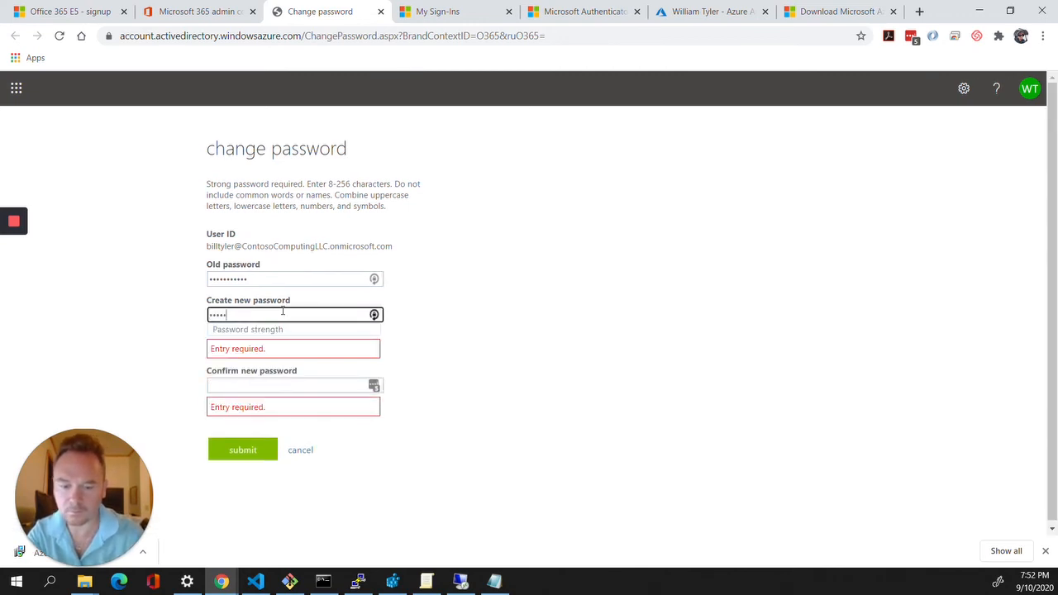
type("••••••••••")
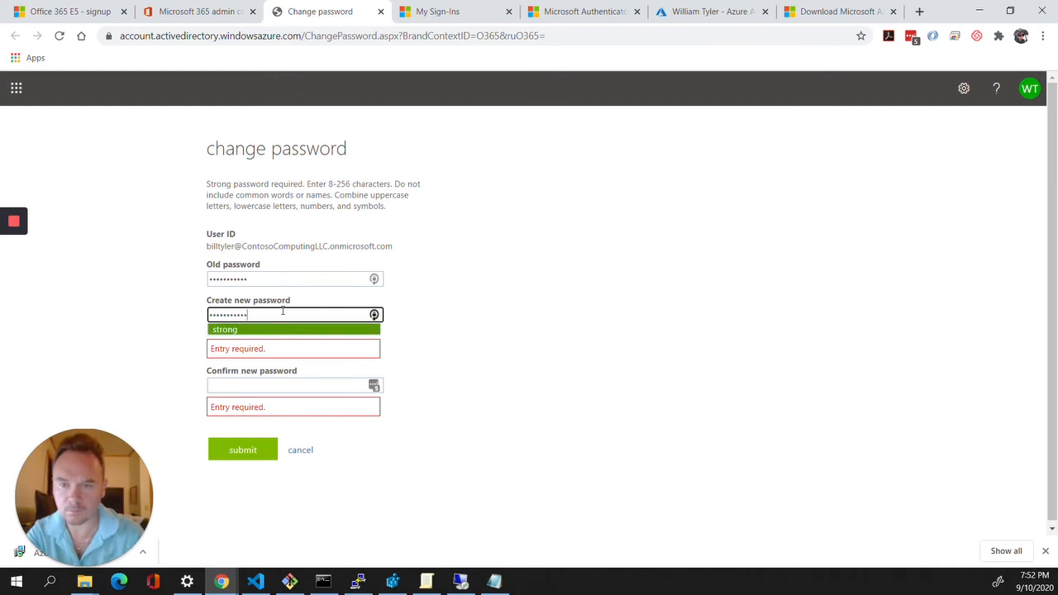
key("Tab")
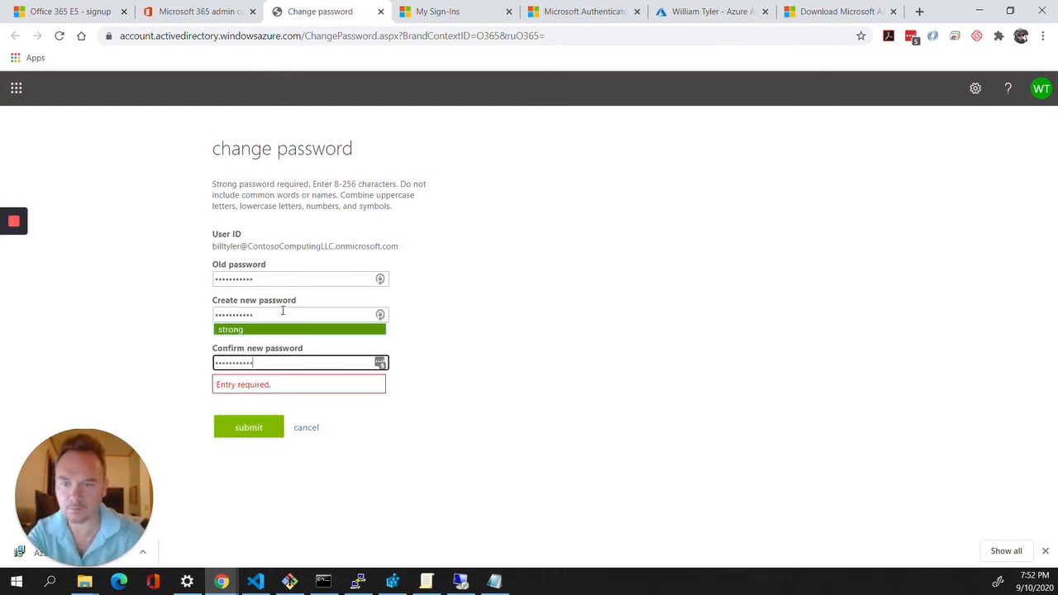
key("Tab")
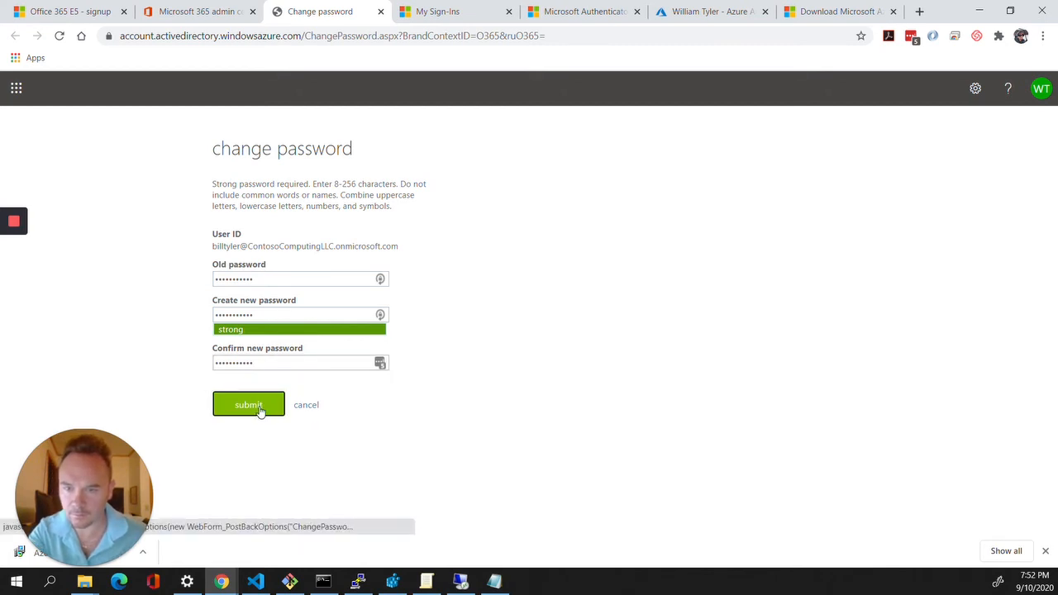
left_click(259, 407)
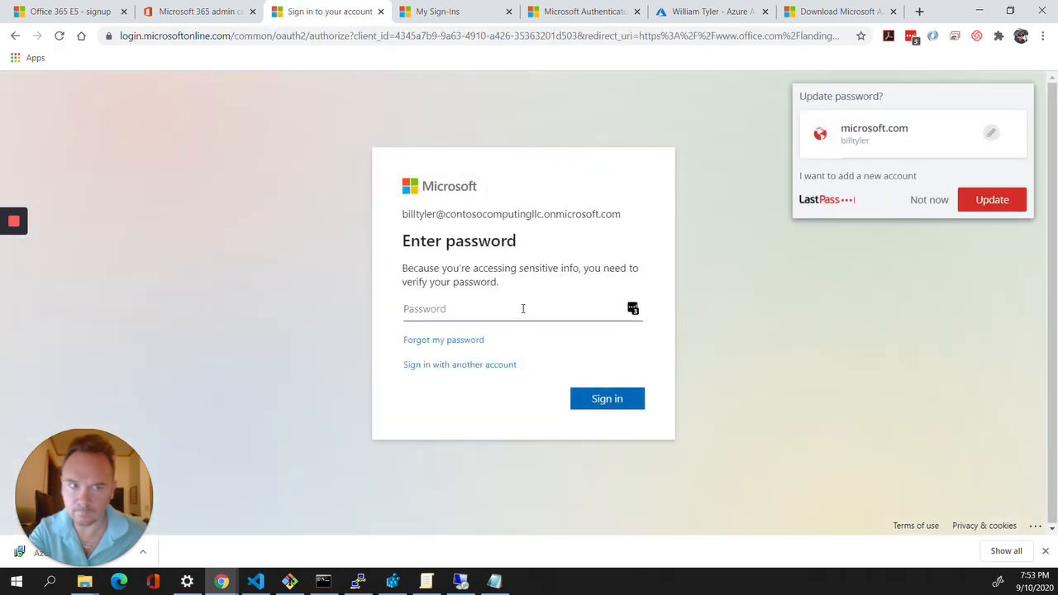
Update the LastPass-saved password, then verify the account by typing the new password
left_click(1016, 204)
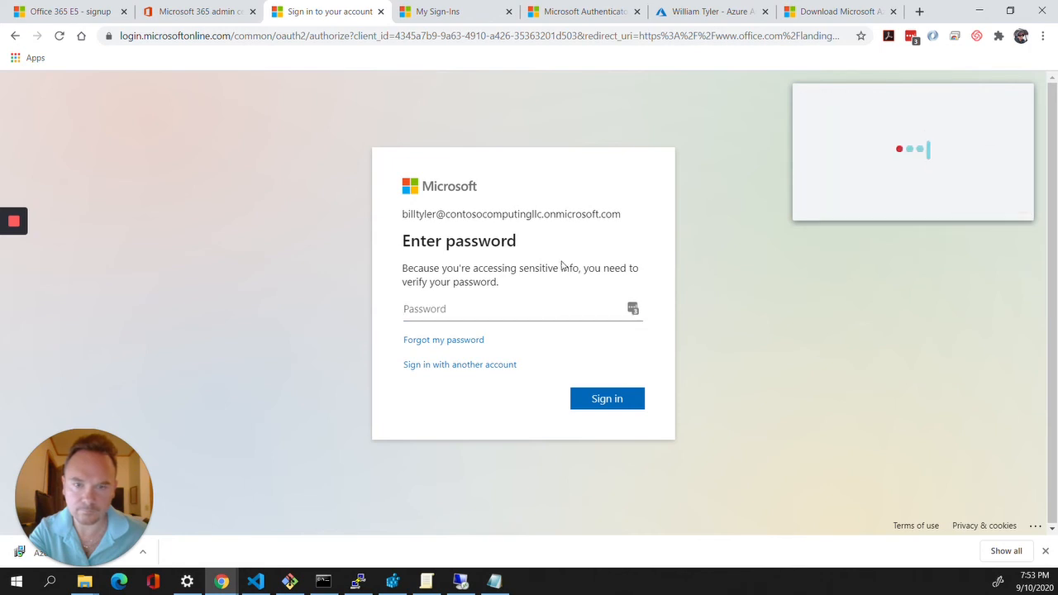
left_click(634, 309)
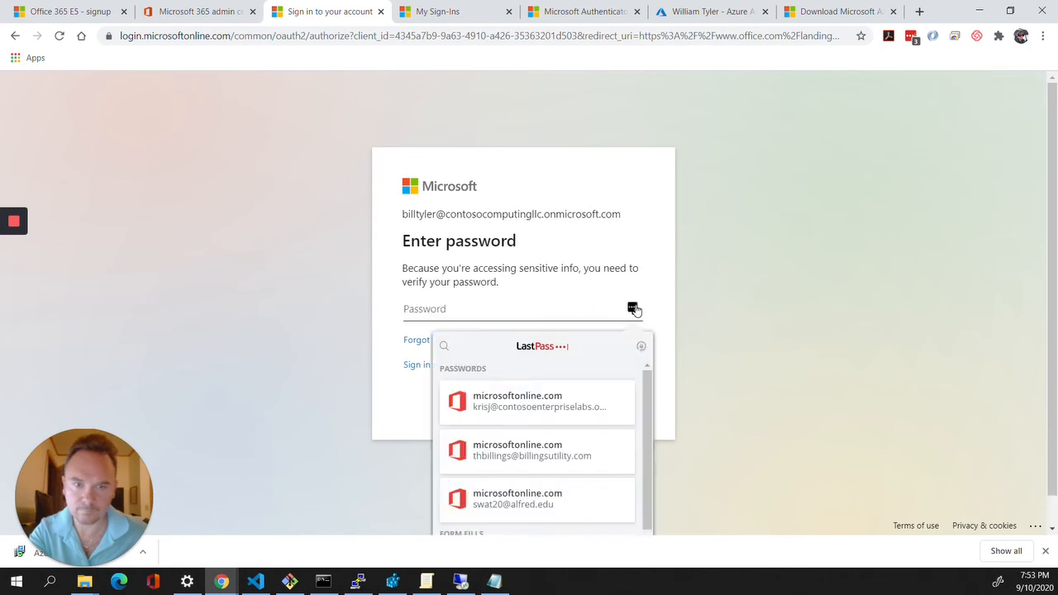
left_click(529, 465)
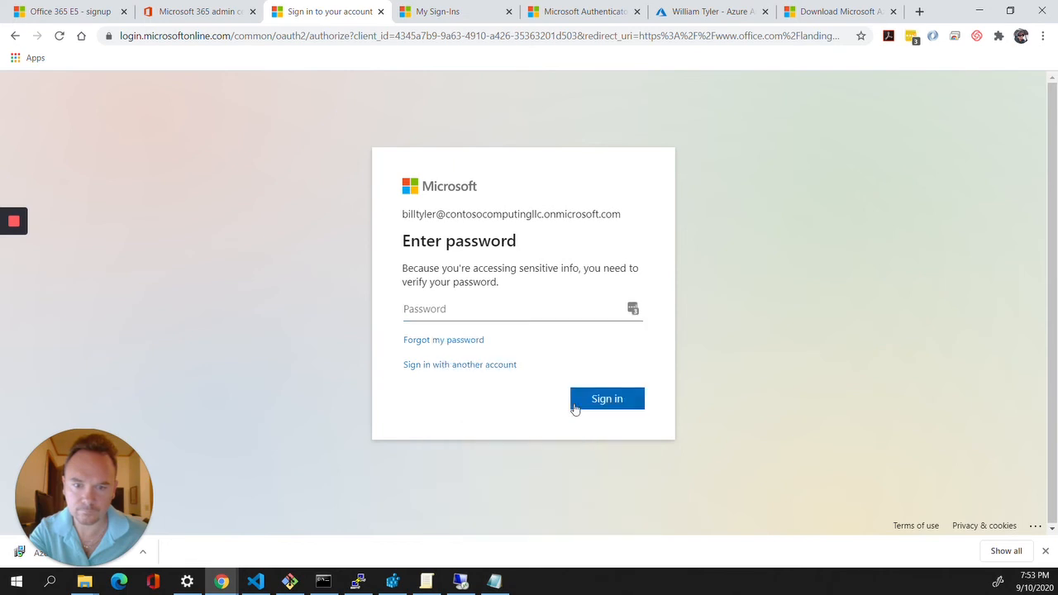
left_click(602, 407)
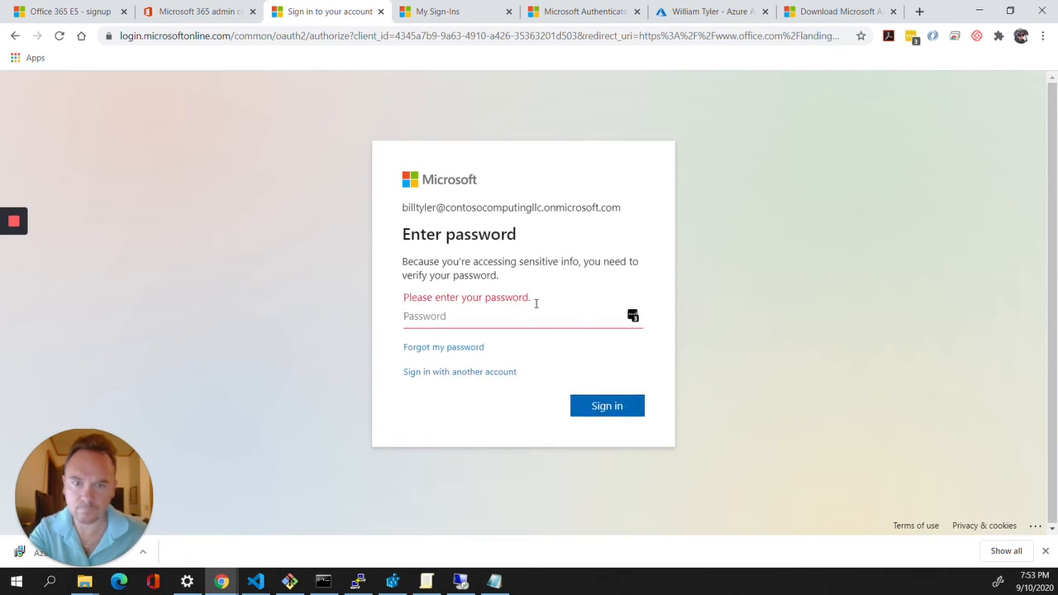
type("••••••")
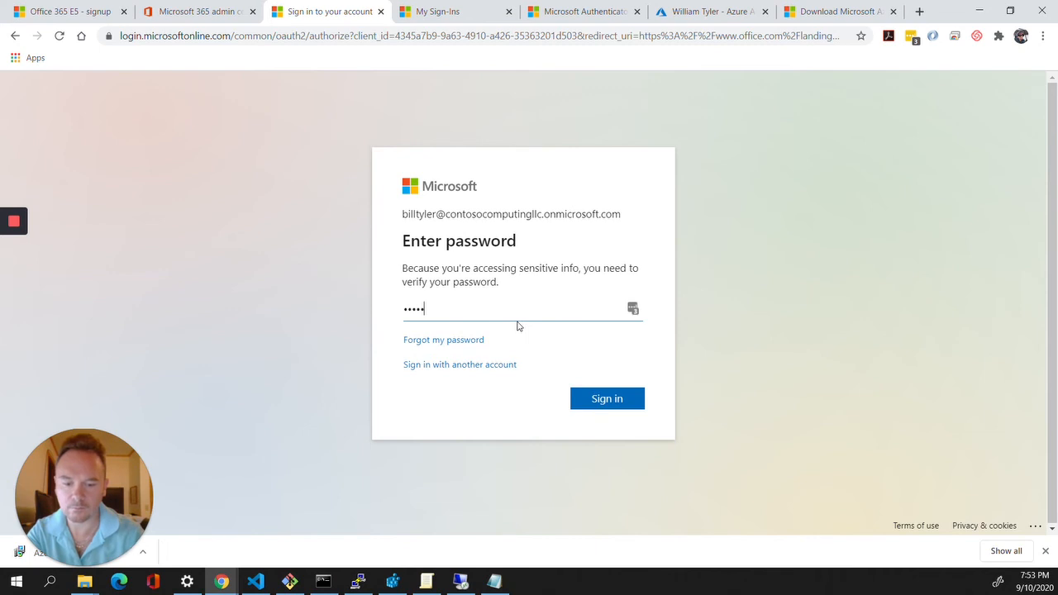
type("•••••")
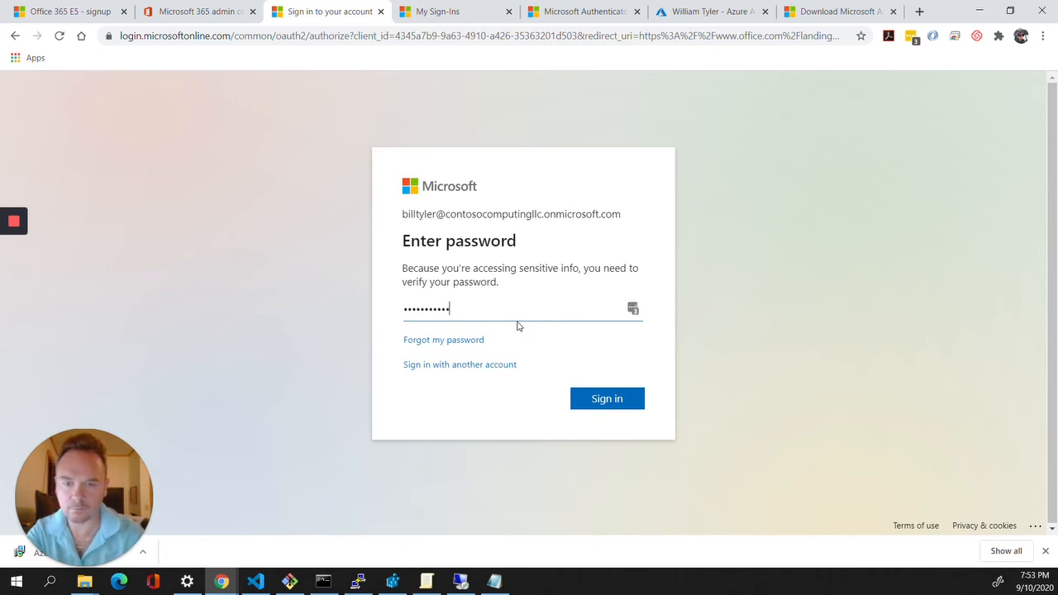
key("Return")
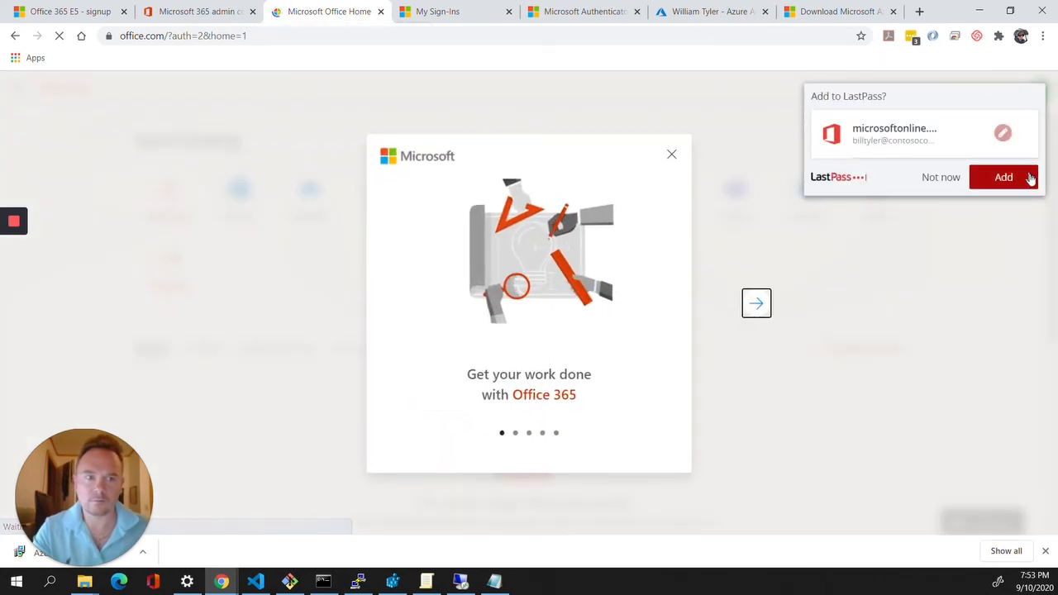
Save the login, close the tabs right of Office Home, and close the admin center tab
left_click(1003, 177)
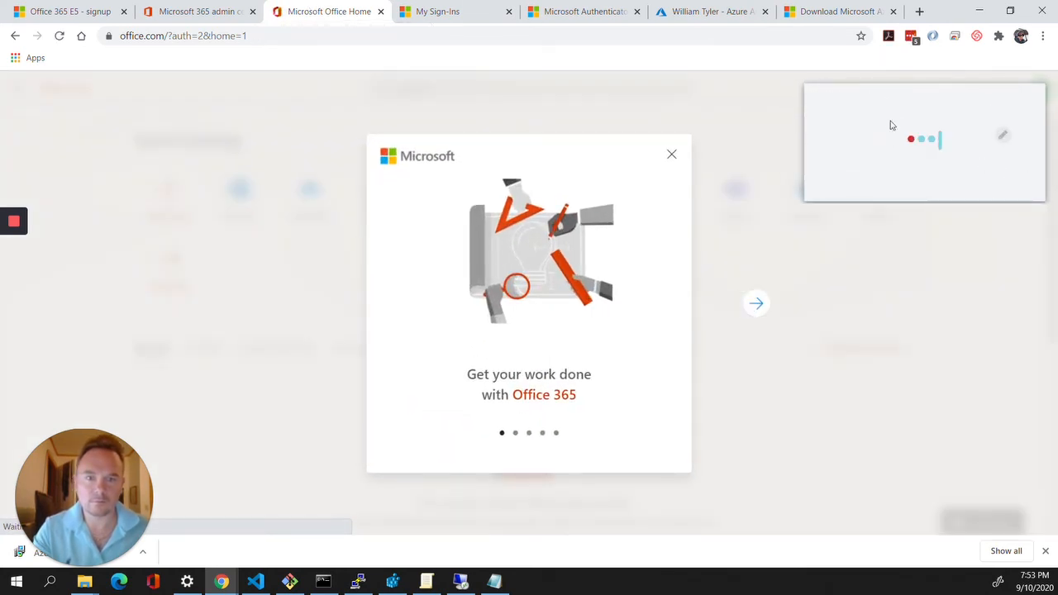
left_click(672, 157)
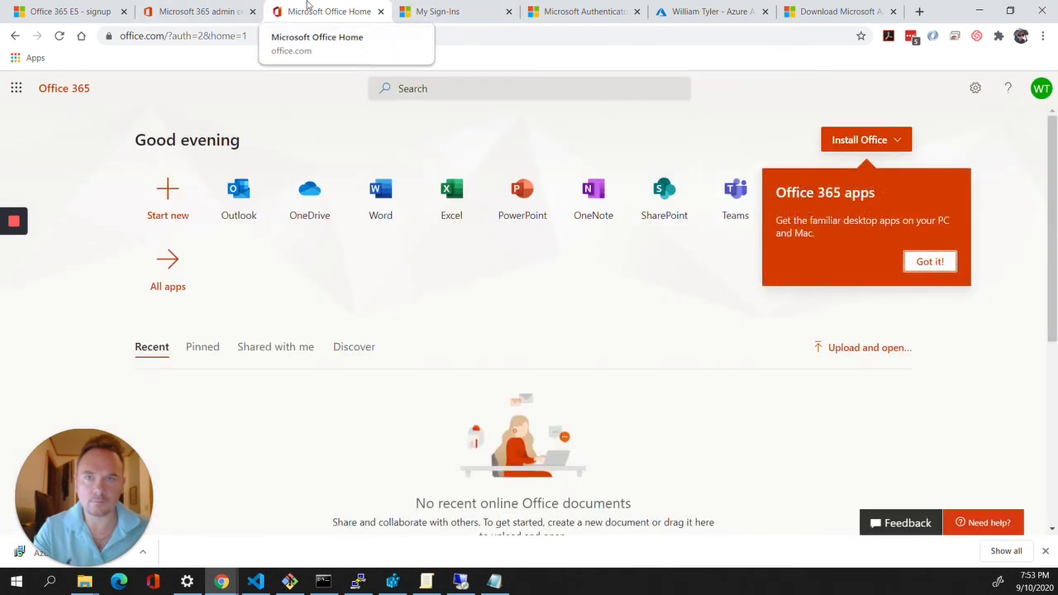
right_click(323, 5)
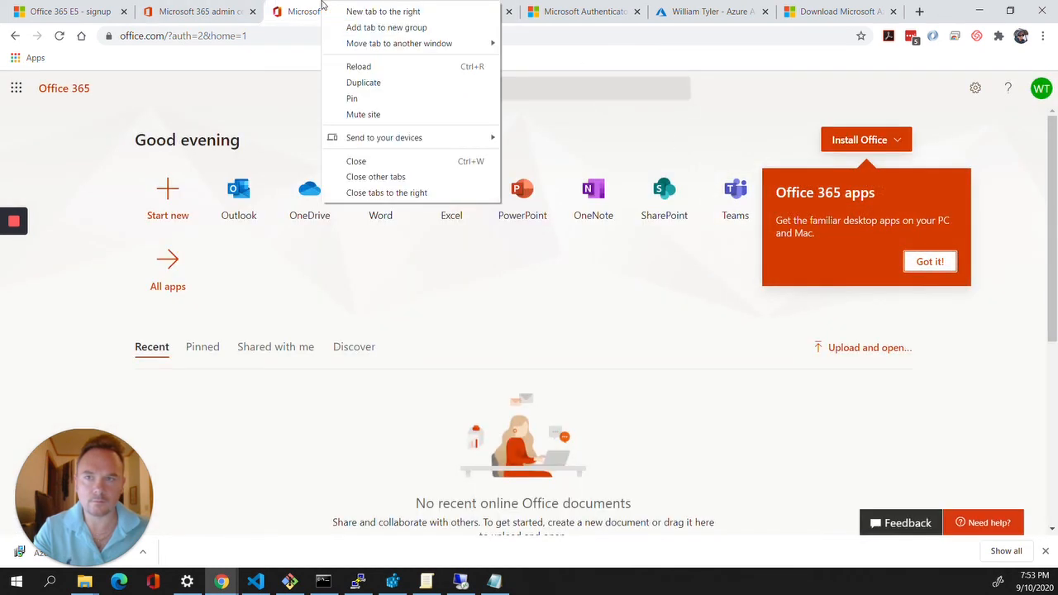
left_click(382, 193)
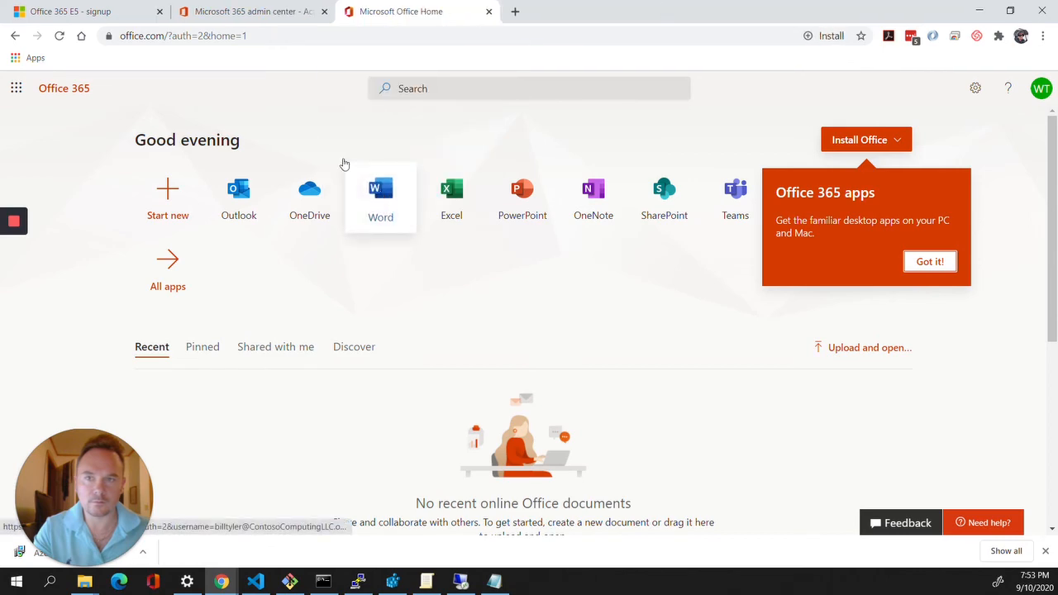
left_click(55, 5)
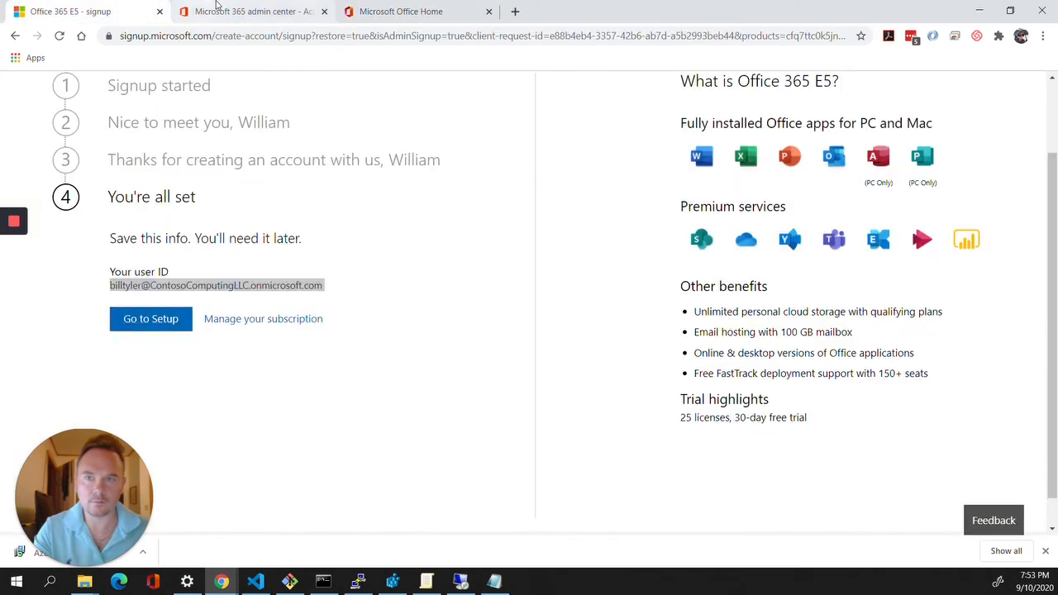
left_click(220, 8)
left_click(325, 12)
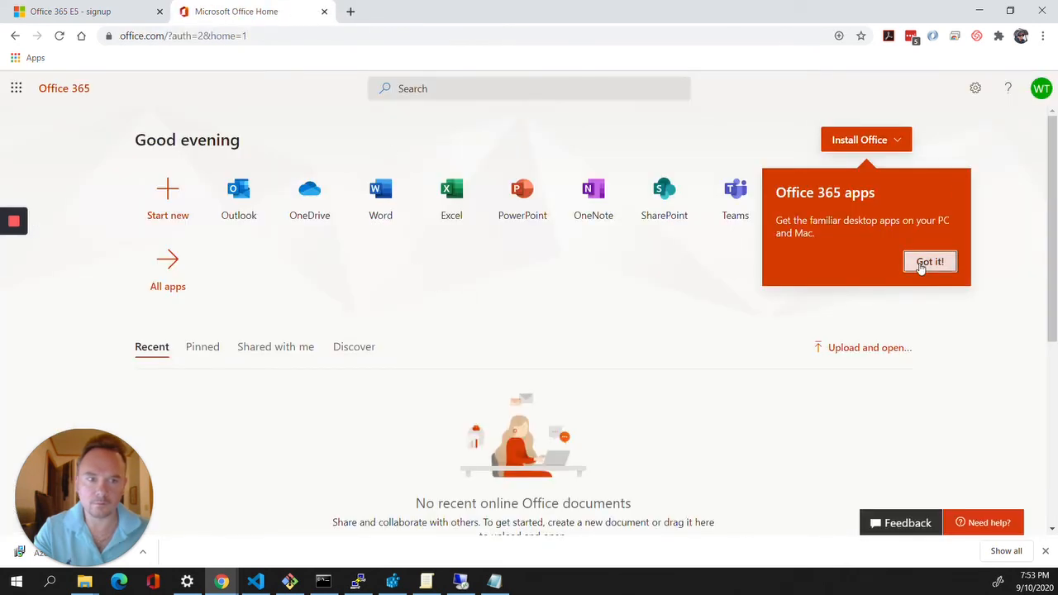
Reopen Microsoft 365 admin center from Office 365 with the admin account, then return to the server
left_click(929, 261)
left_click(860, 186)
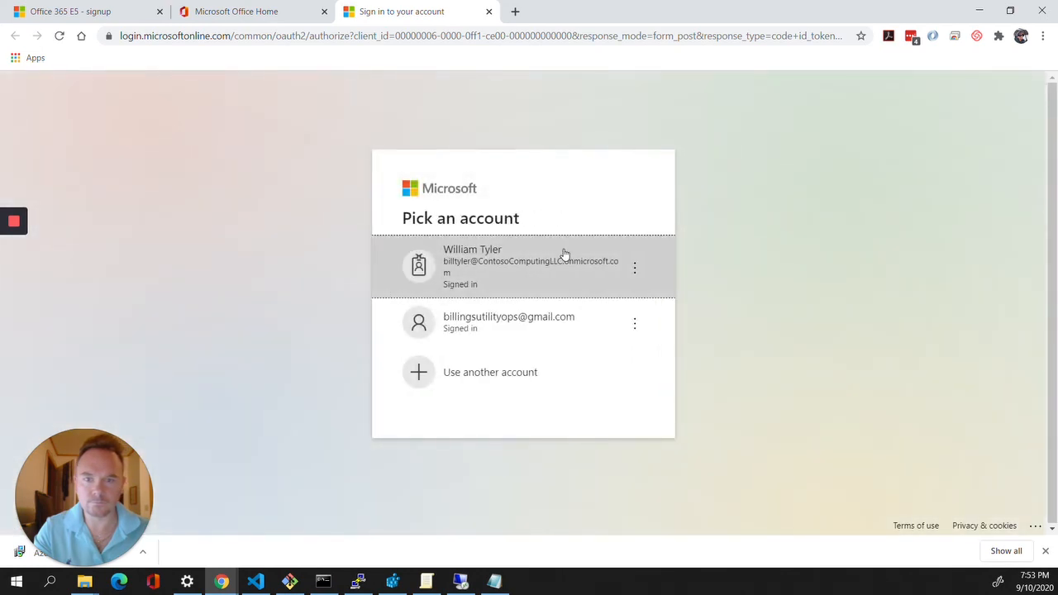
left_click(565, 253)
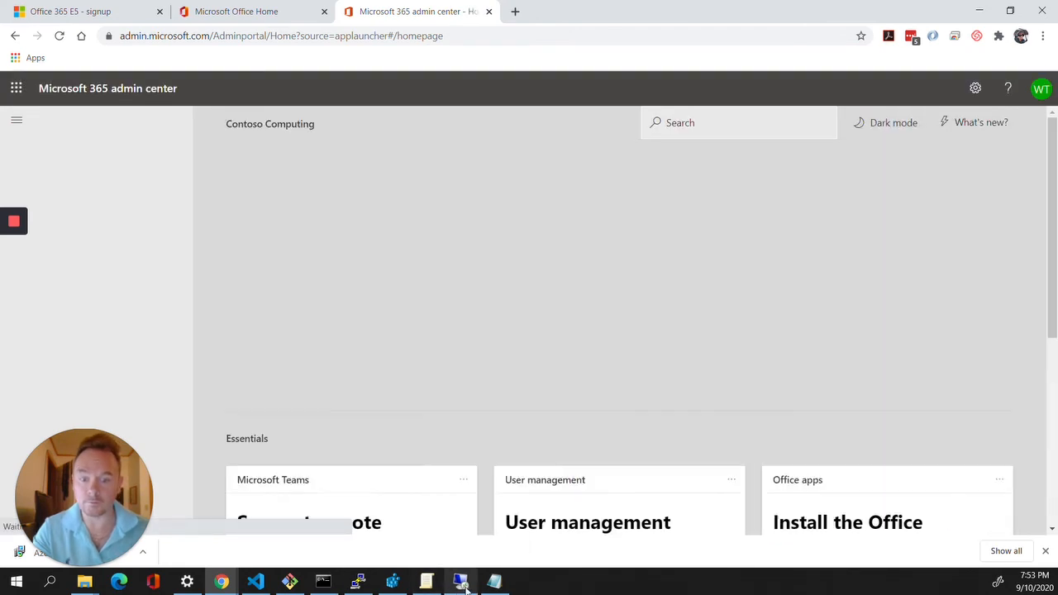
left_click(460, 582)
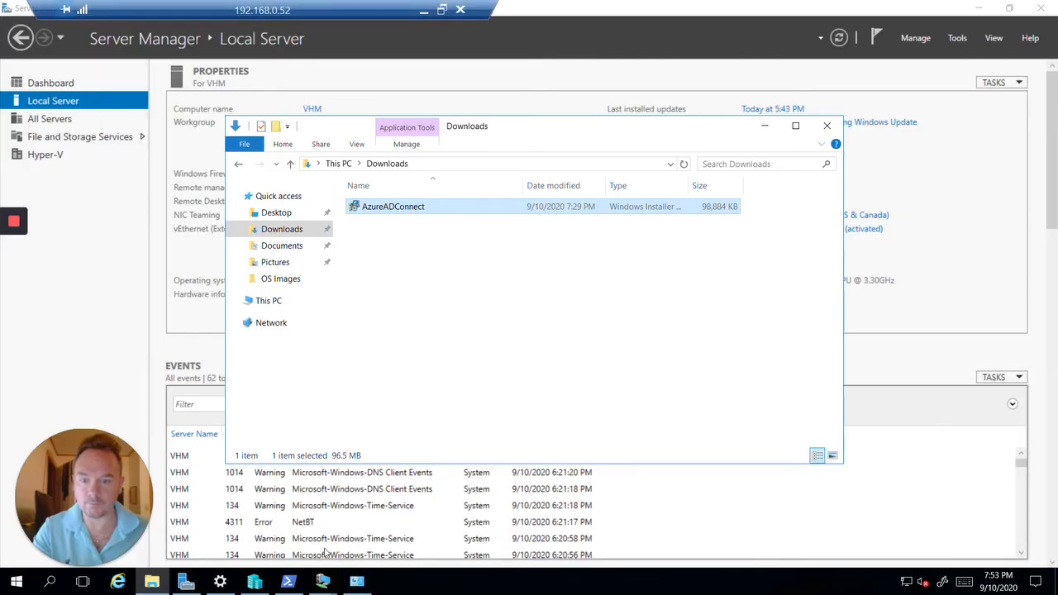
In the DC1 VM, retype the Azure AD password and resubmit the credential check
left_click(323, 581)
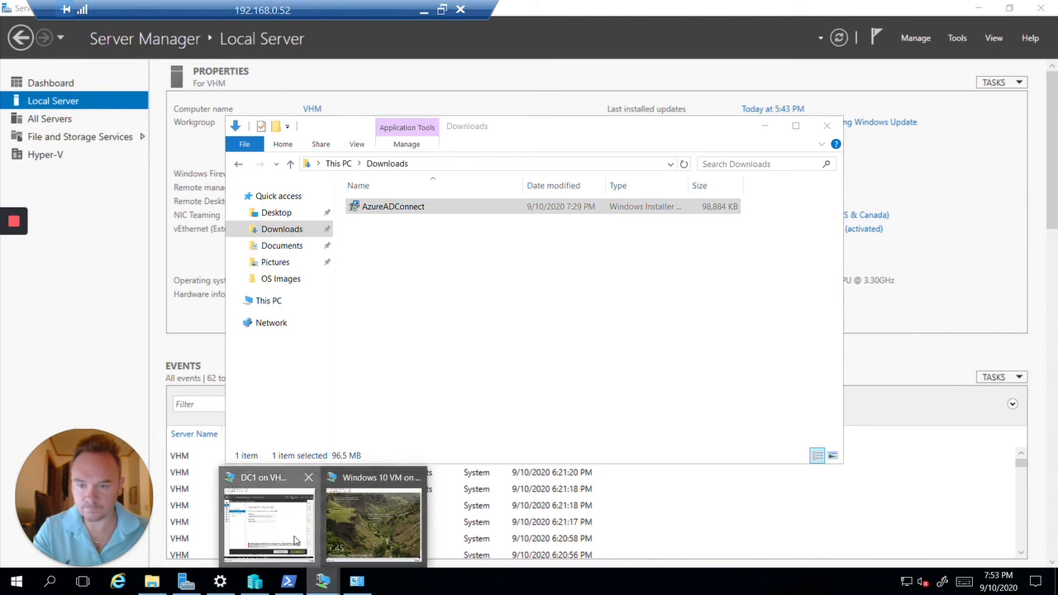
left_click(297, 542)
double_click(417, 281)
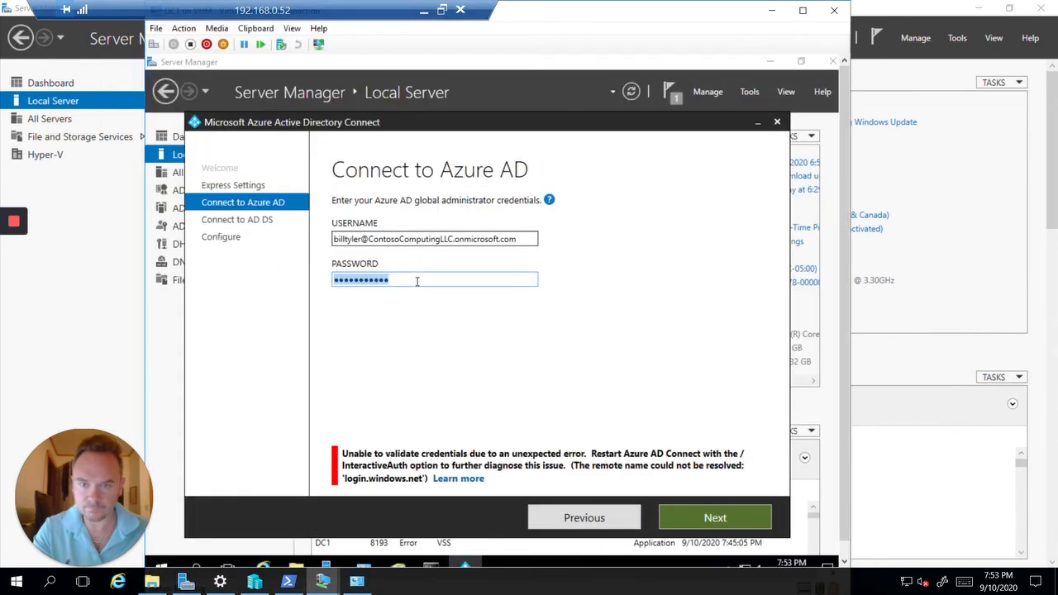
type("*****")
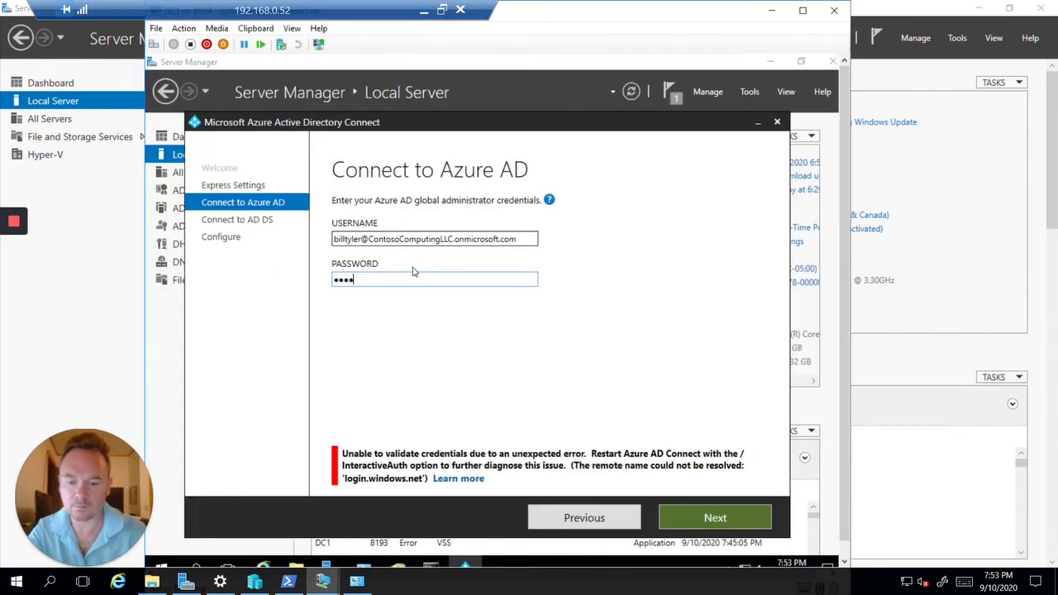
type("******")
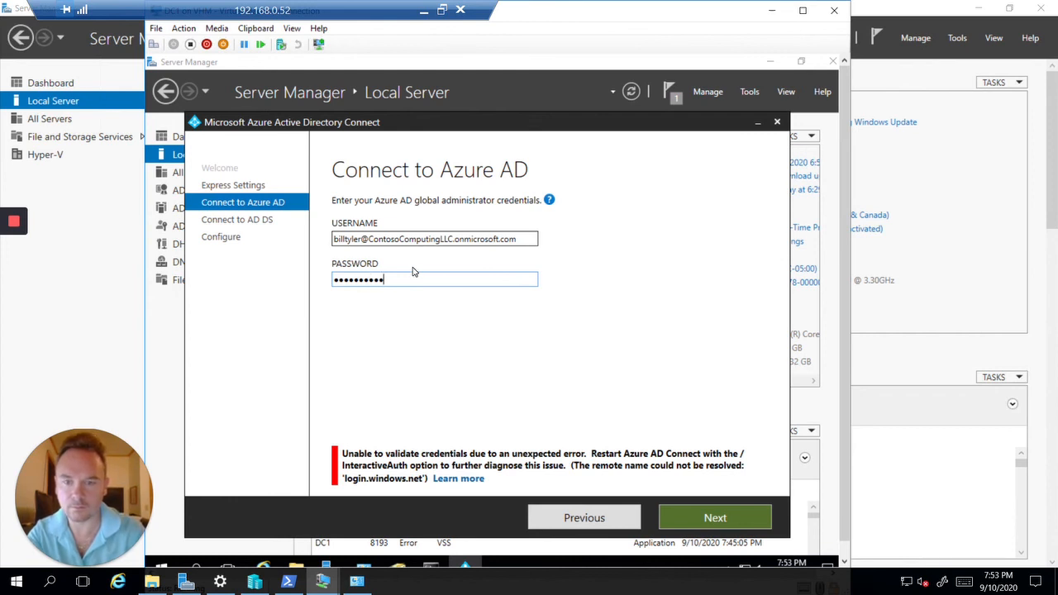
key("Return")
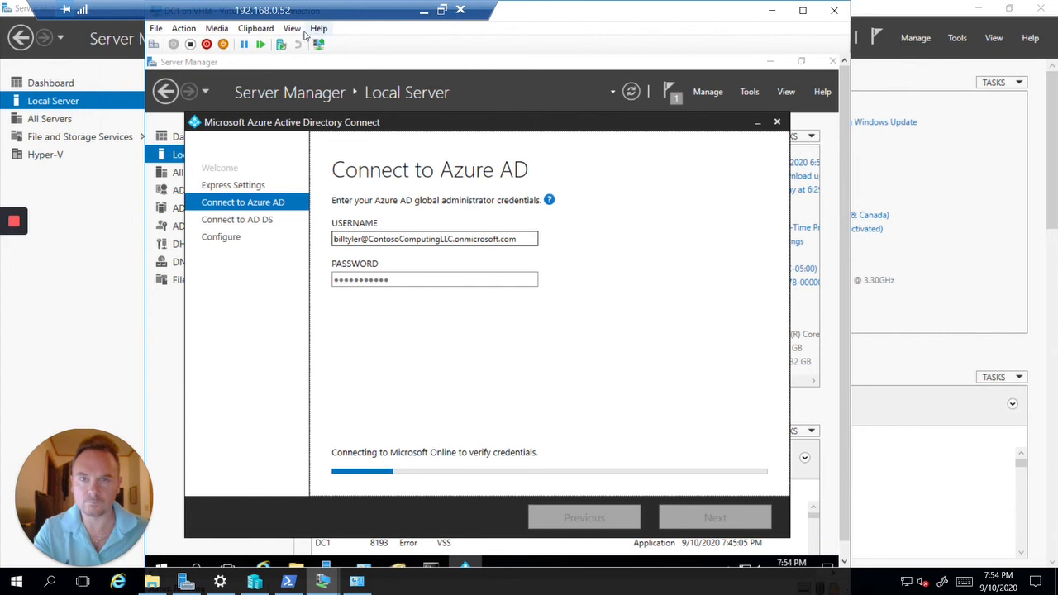
Try full-screen VM view, close the Azure AD Connect wizard and open DC1's Downloads folder
left_click(292, 29)
key("Escape")
key("ctrl+alt+Break")
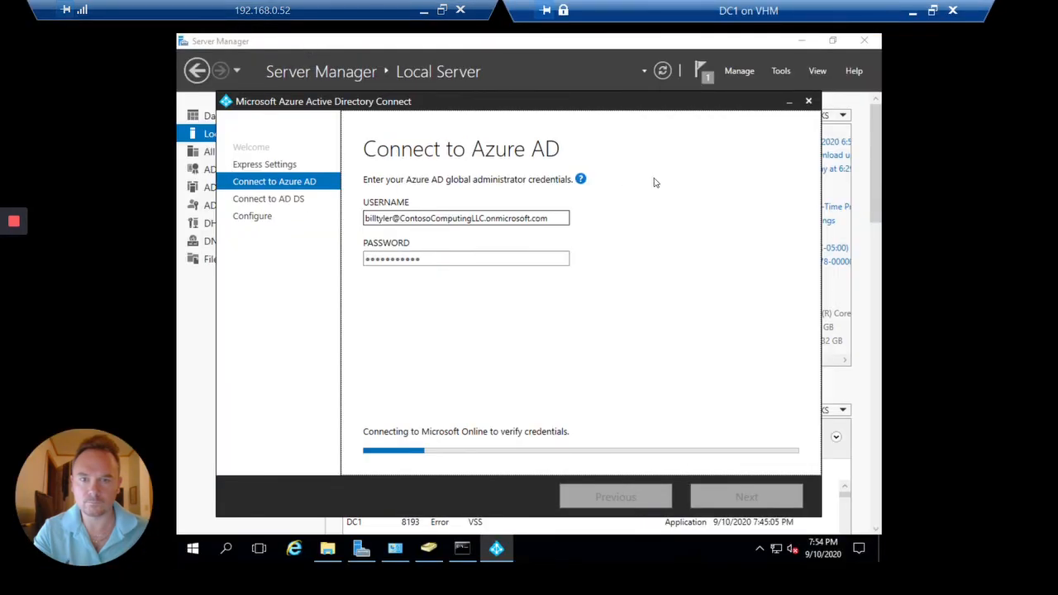
mouse_move(581, 182)
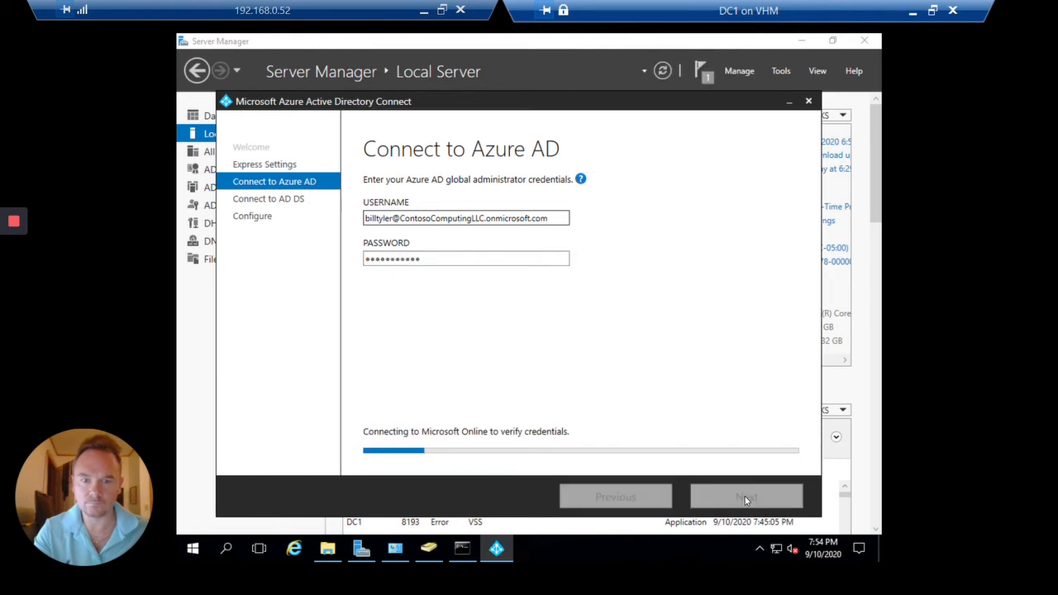
left_click(809, 101)
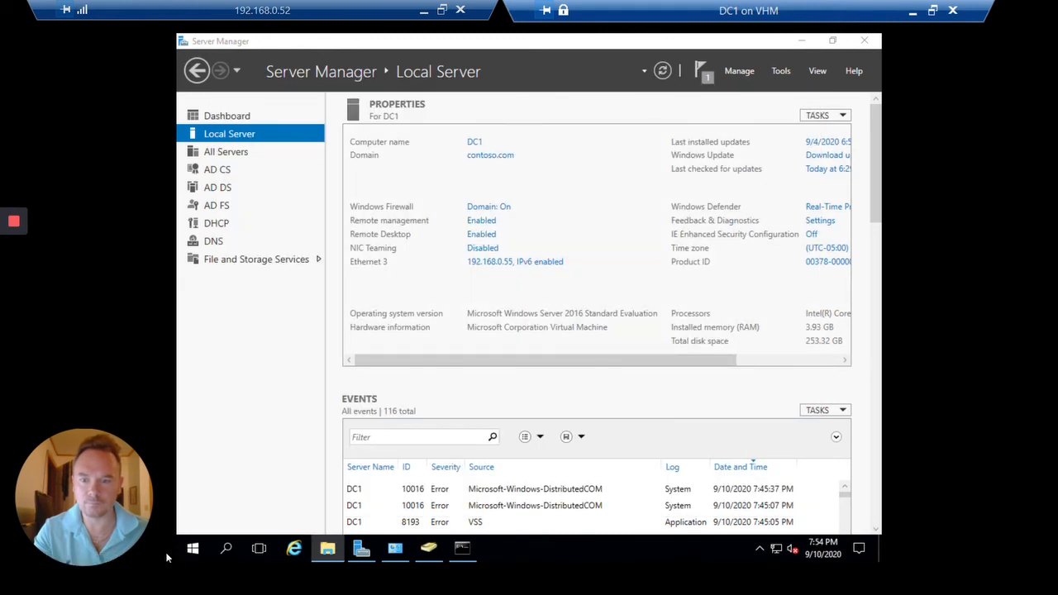
left_click(327, 549)
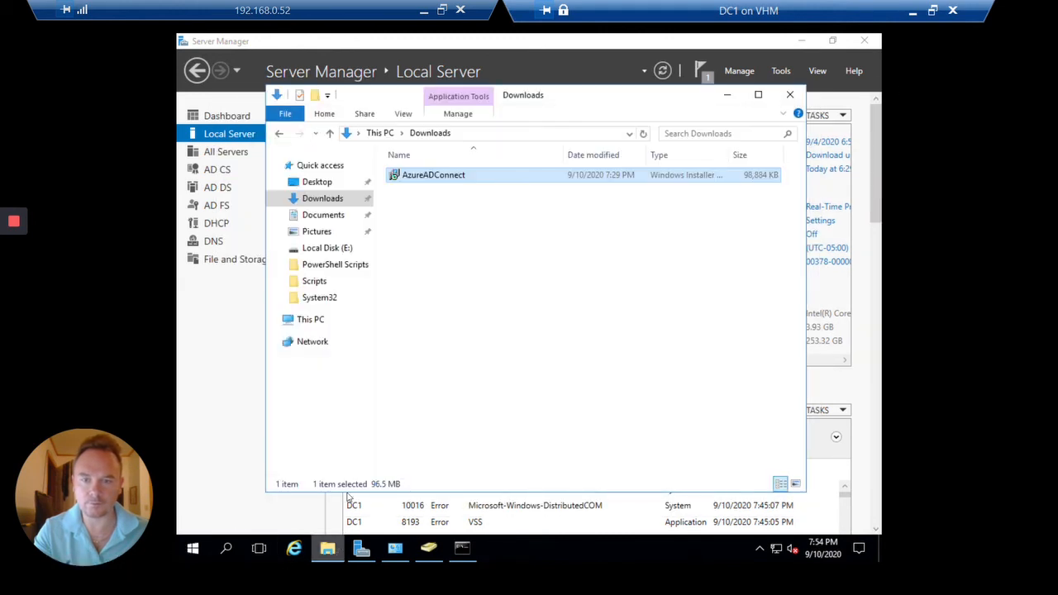
Run the AzureADConnect installer, then cancel and finish the interrupted setup
right_click(426, 183)
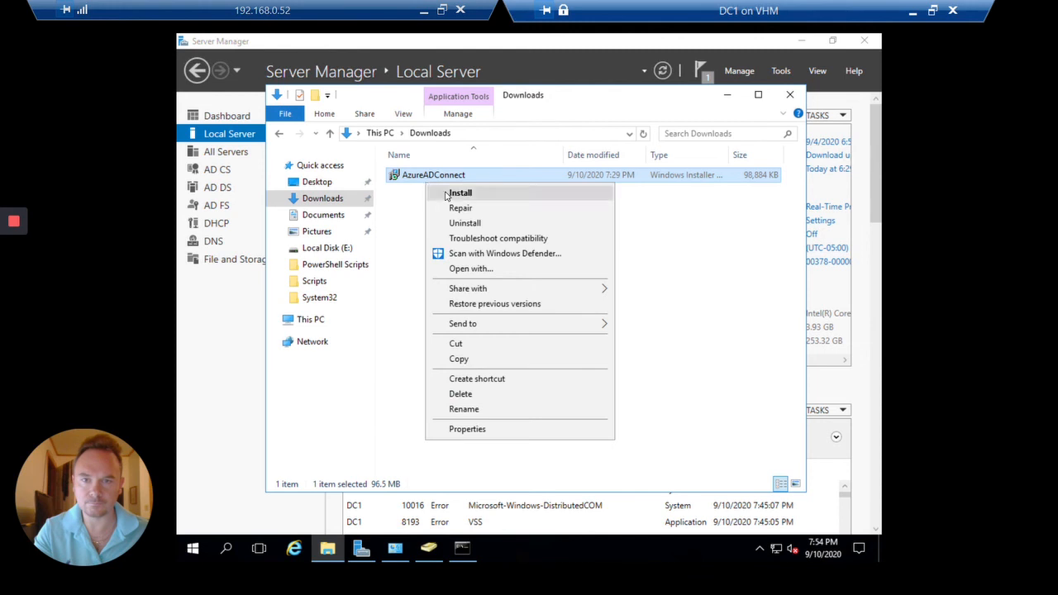
left_click(445, 193)
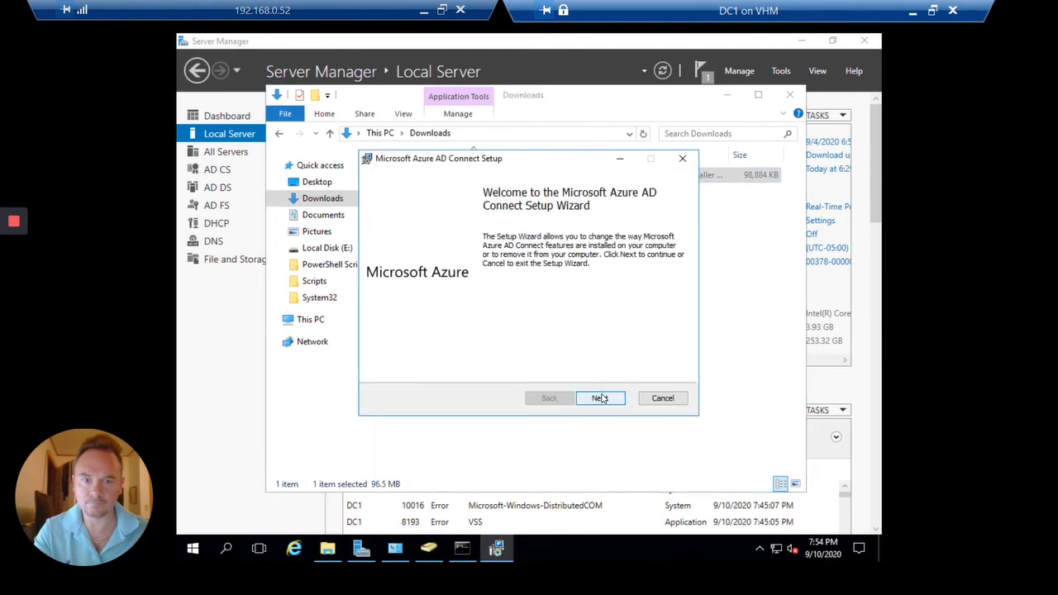
left_click(602, 399)
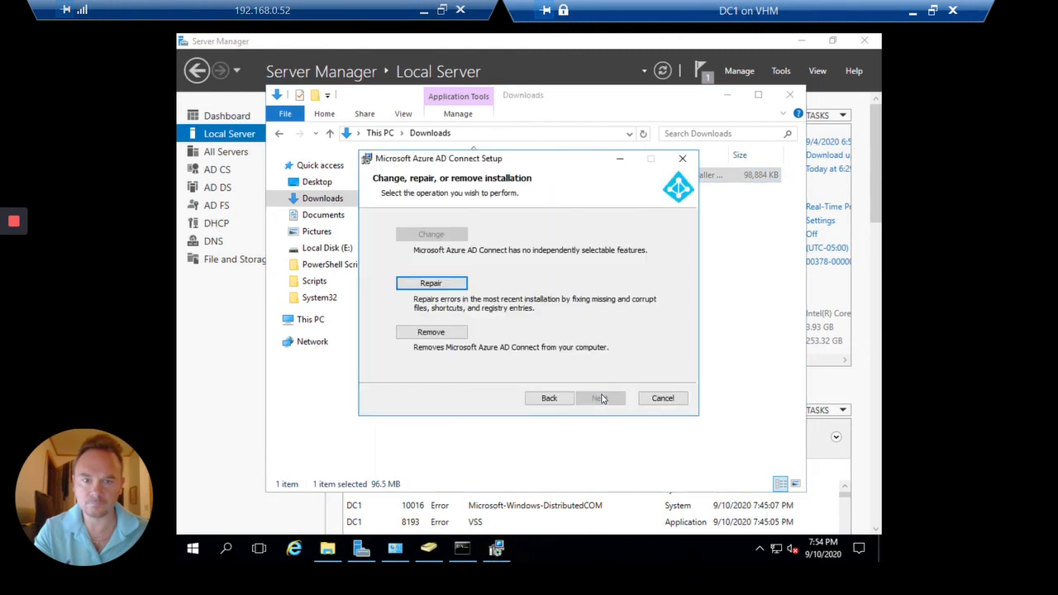
left_click(680, 397)
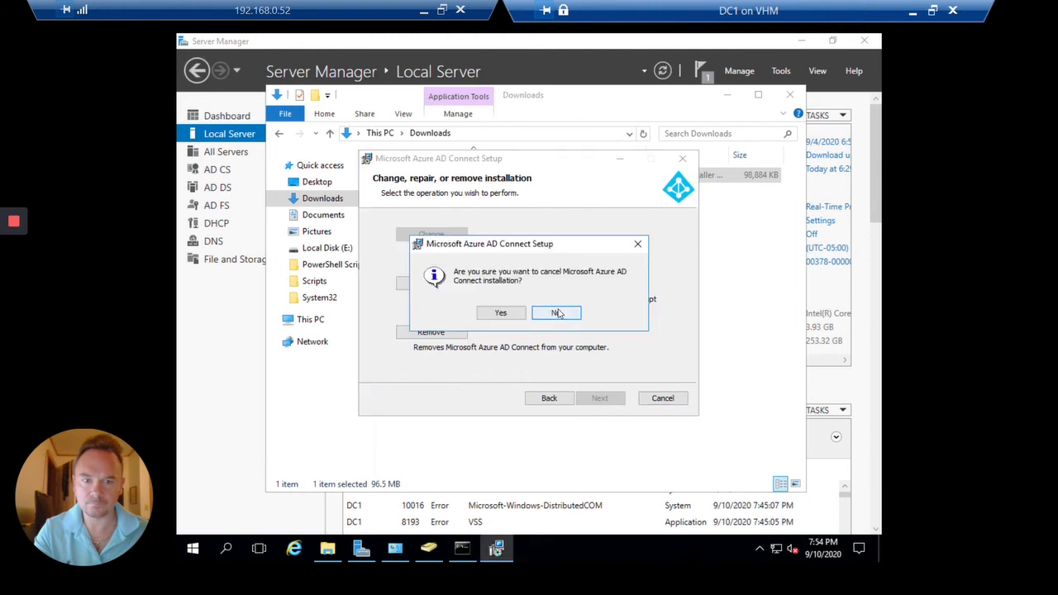
left_click(490, 313)
left_click(599, 398)
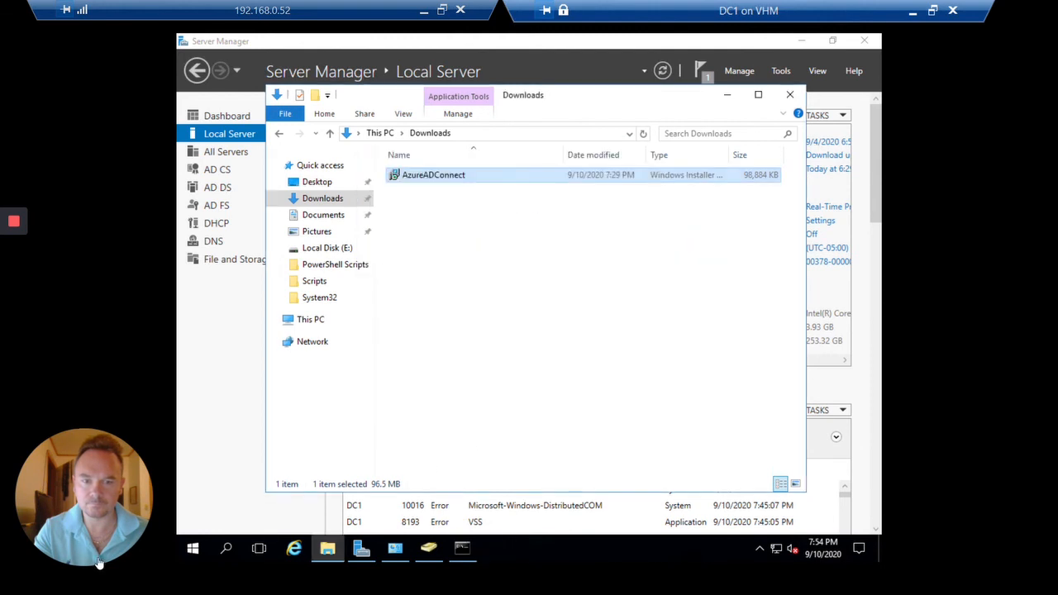
Launch Azure AD Connect from Start, try Customize, then go back to Express Settings
left_click(193, 548)
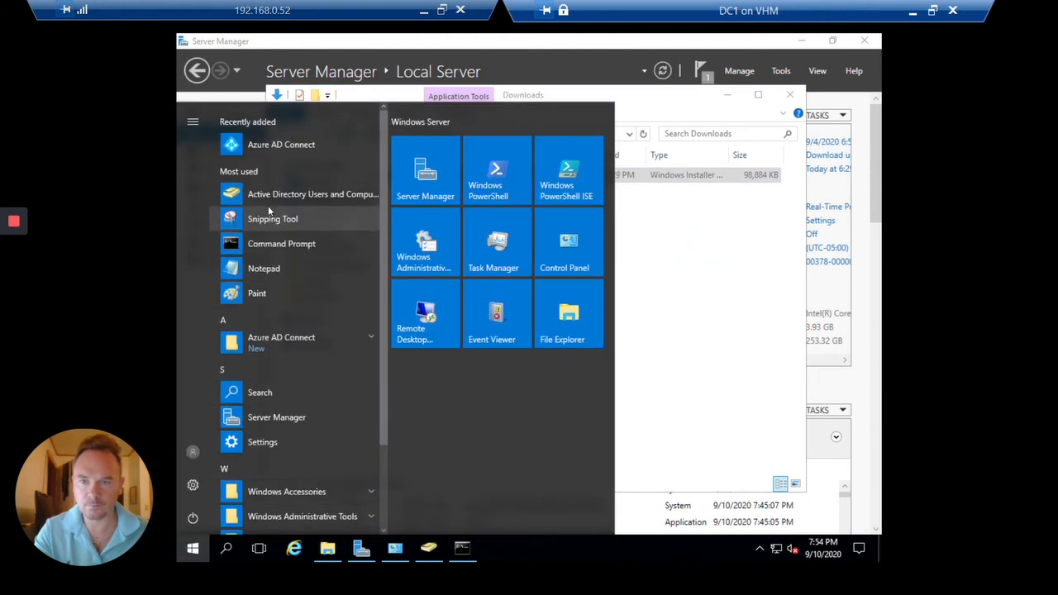
left_click(308, 148)
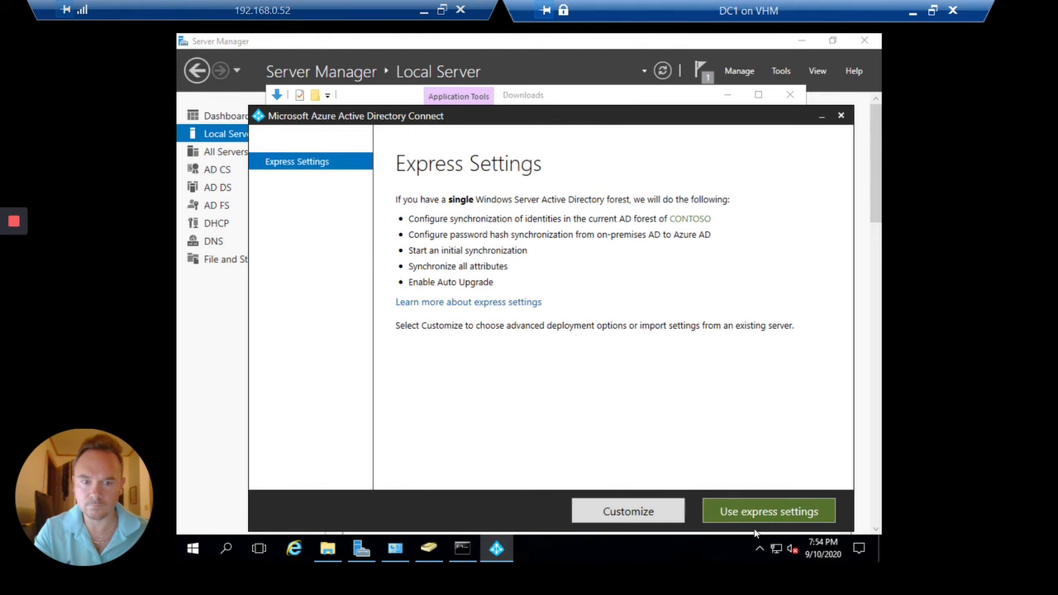
left_click(642, 522)
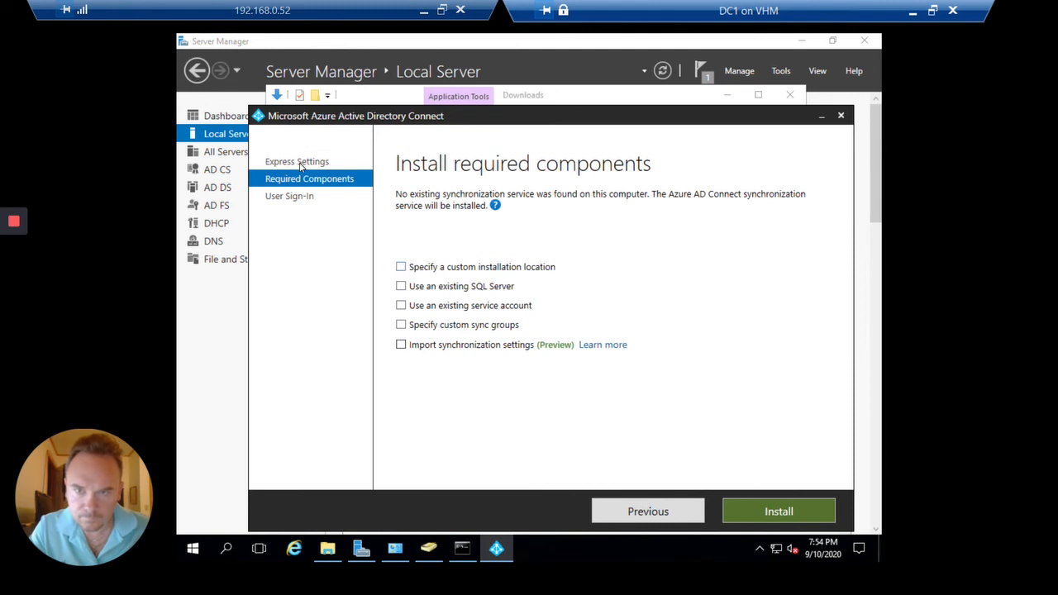
left_click(656, 519)
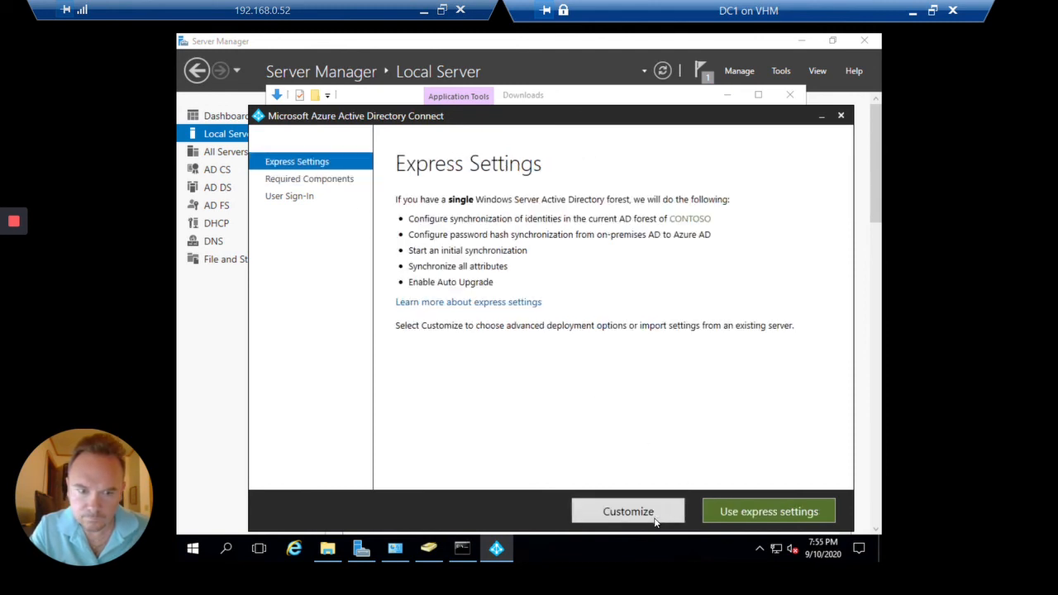
Submit the admin's sign-in address and password; after the login.windows.net error, return to Express Settings
left_click(769, 511)
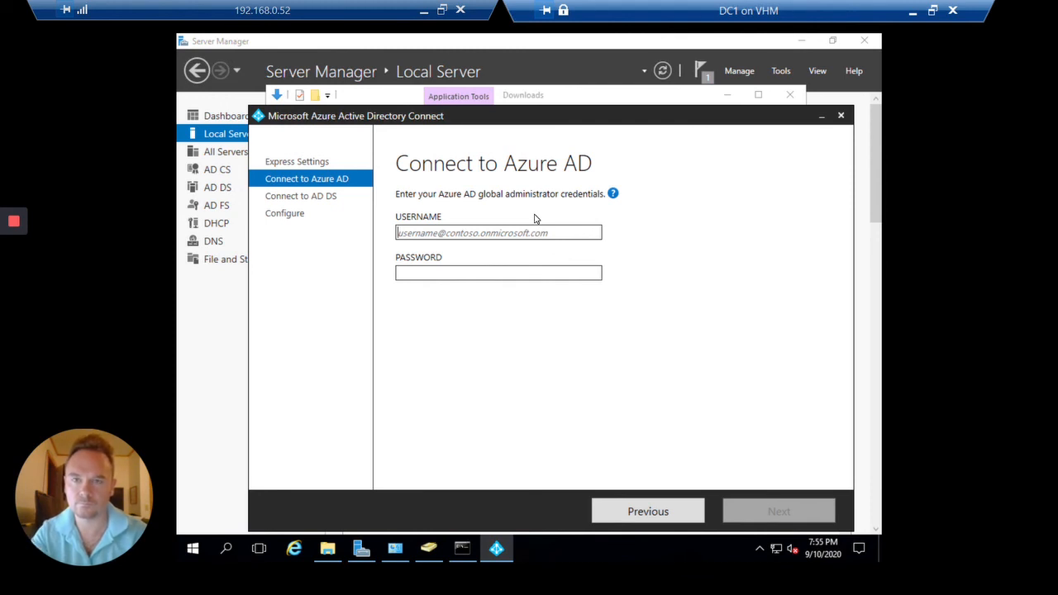
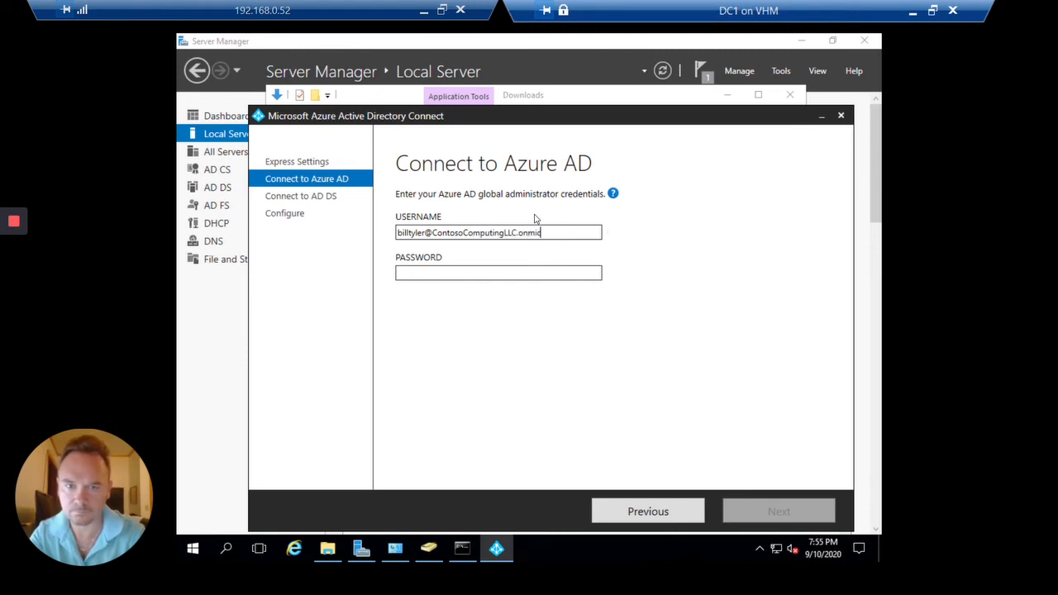
key("Tab")
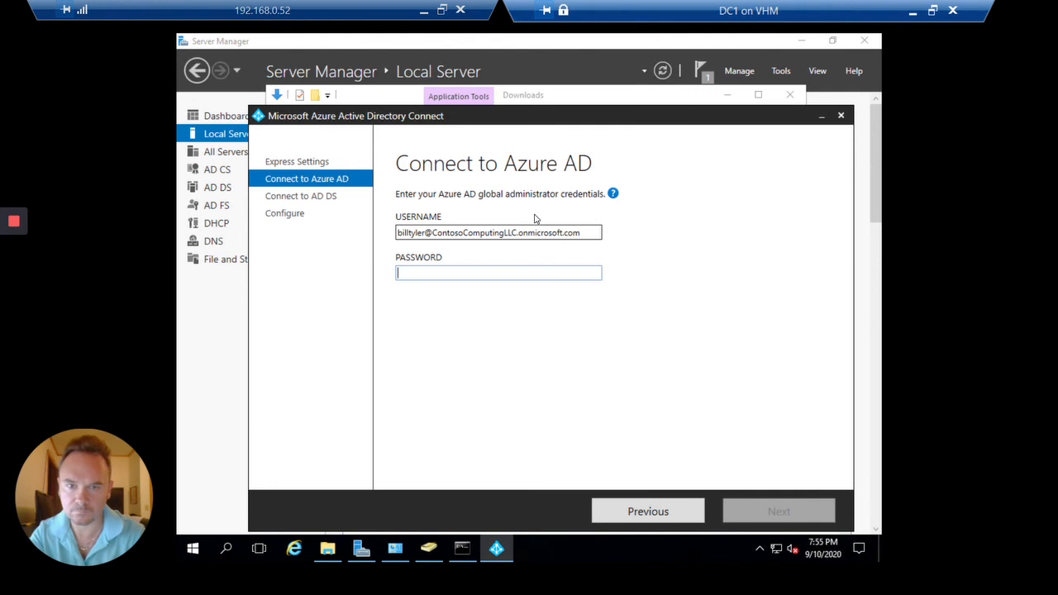
type("p")
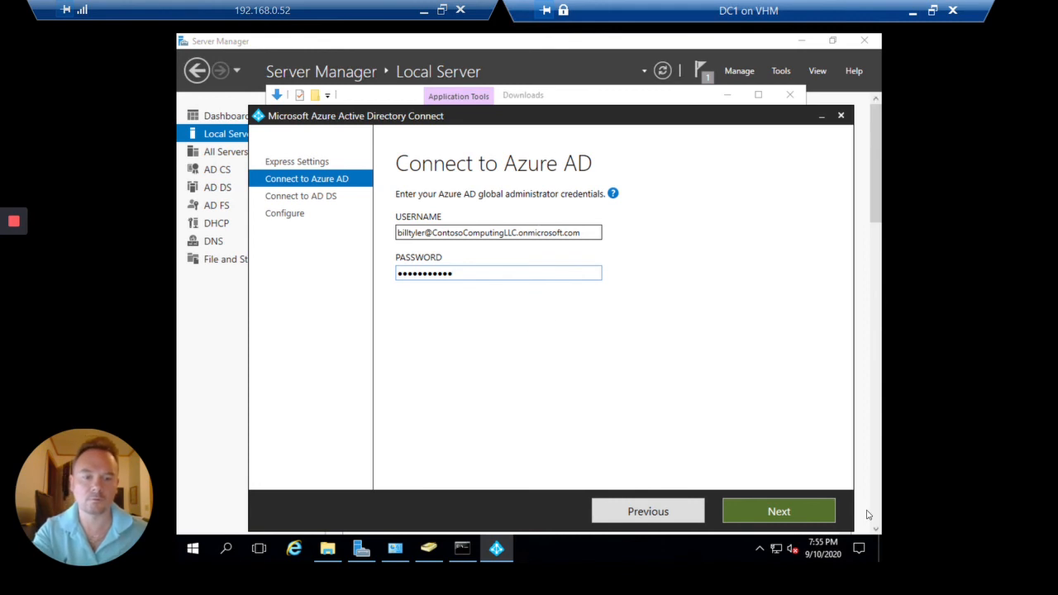
left_click(799, 508)
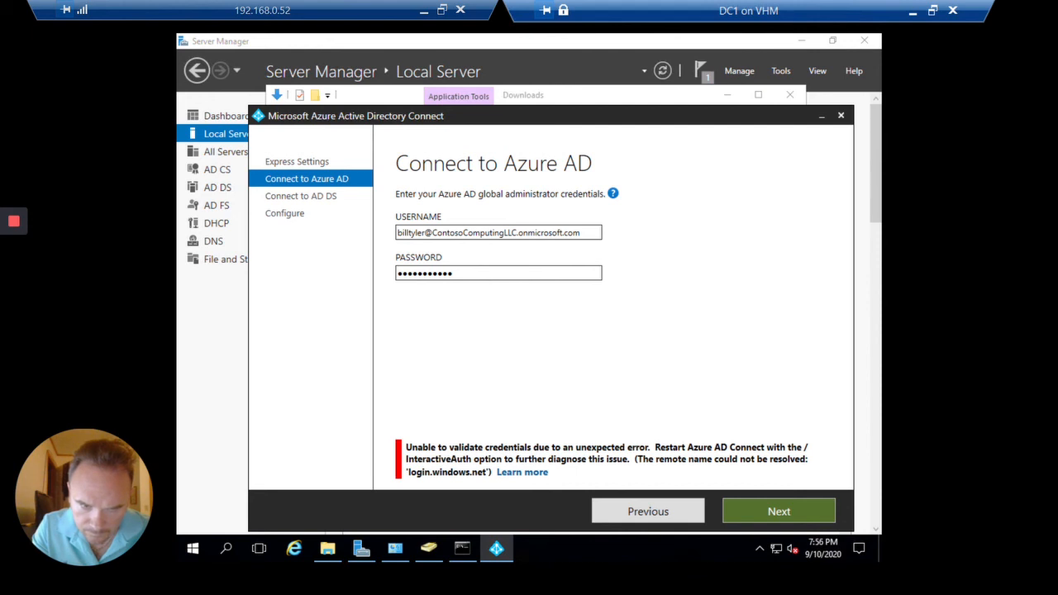
left_click(686, 512)
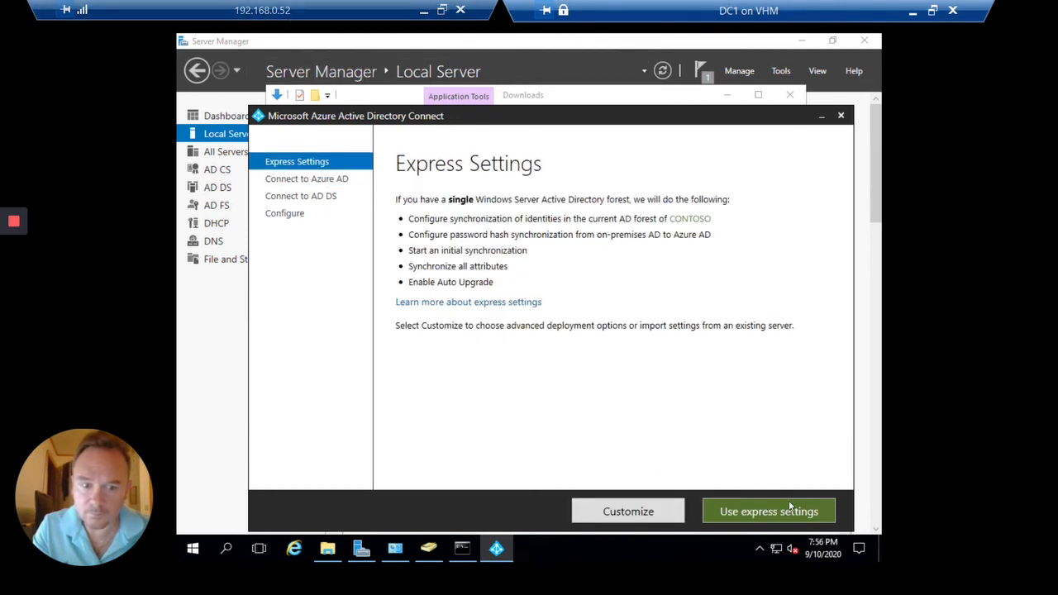
Under Customize, toggle custom location and existing service account off again, enable Import synchronization settings, then close
left_click(670, 509)
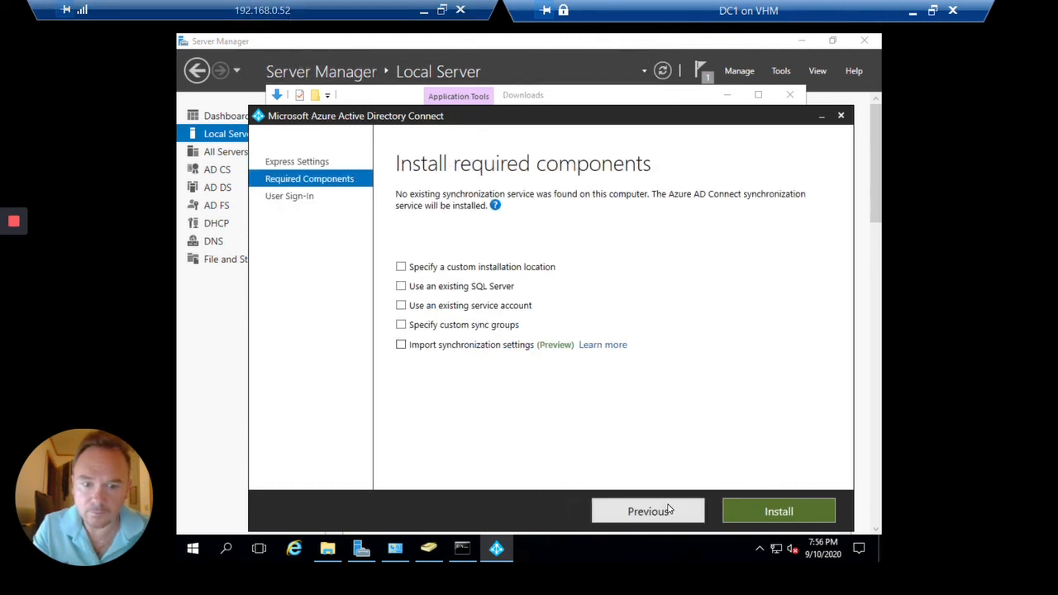
left_click(401, 267)
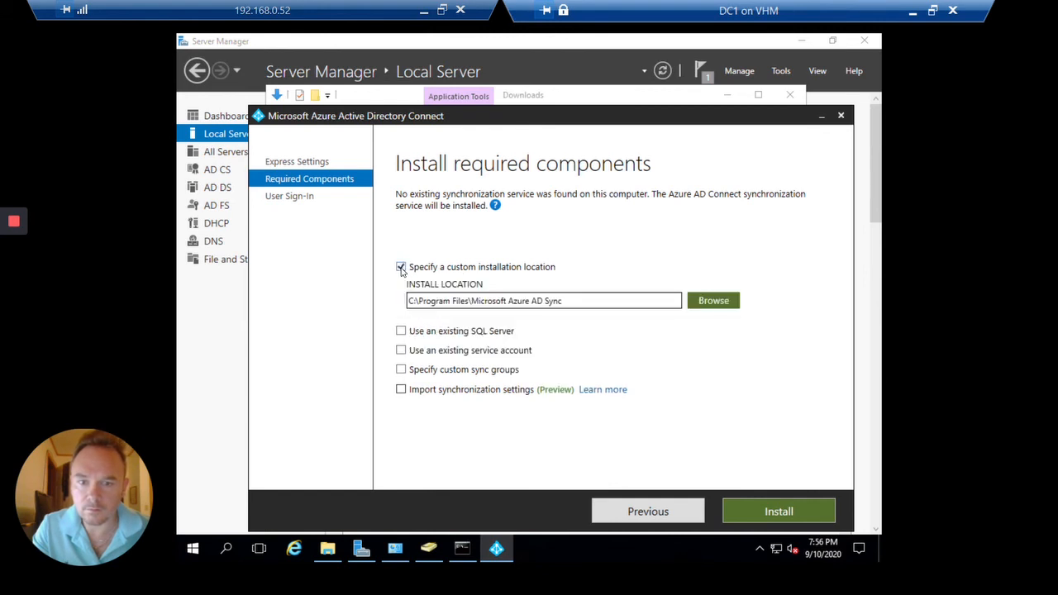
left_click(401, 268)
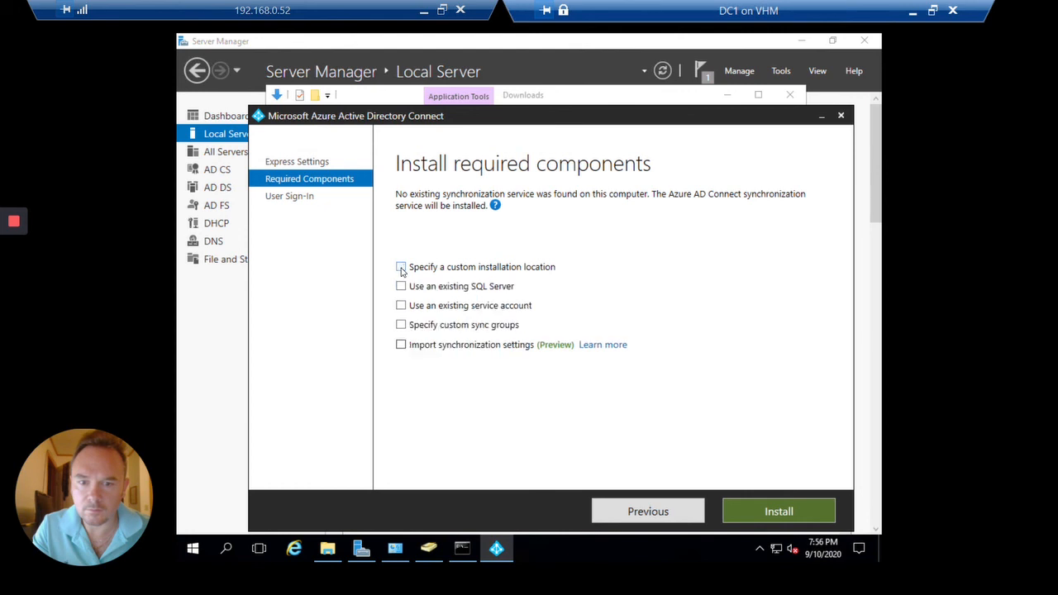
left_click(401, 306)
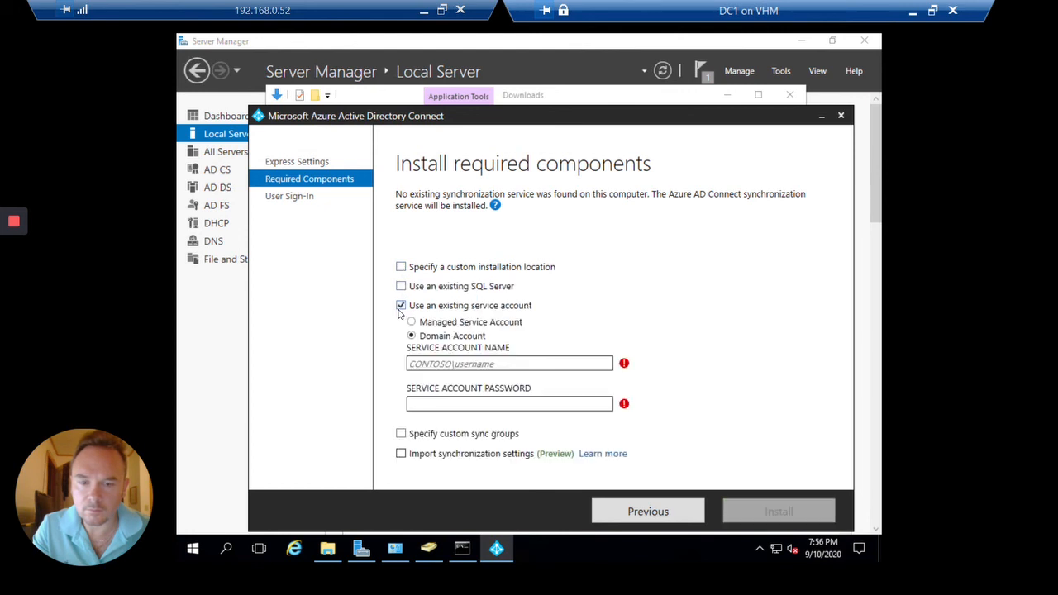
left_click(401, 307)
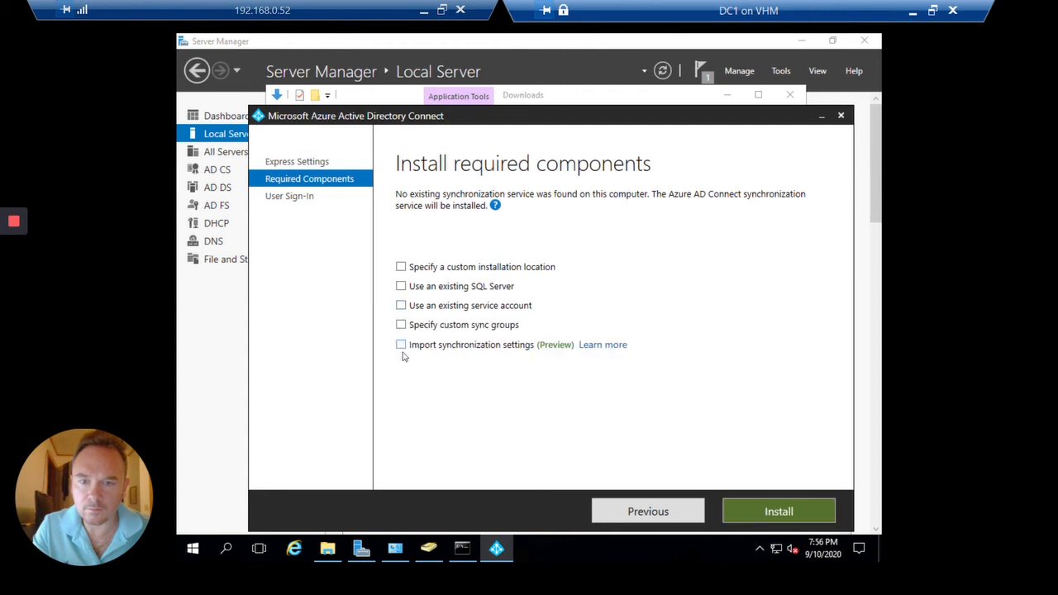
left_click(402, 345)
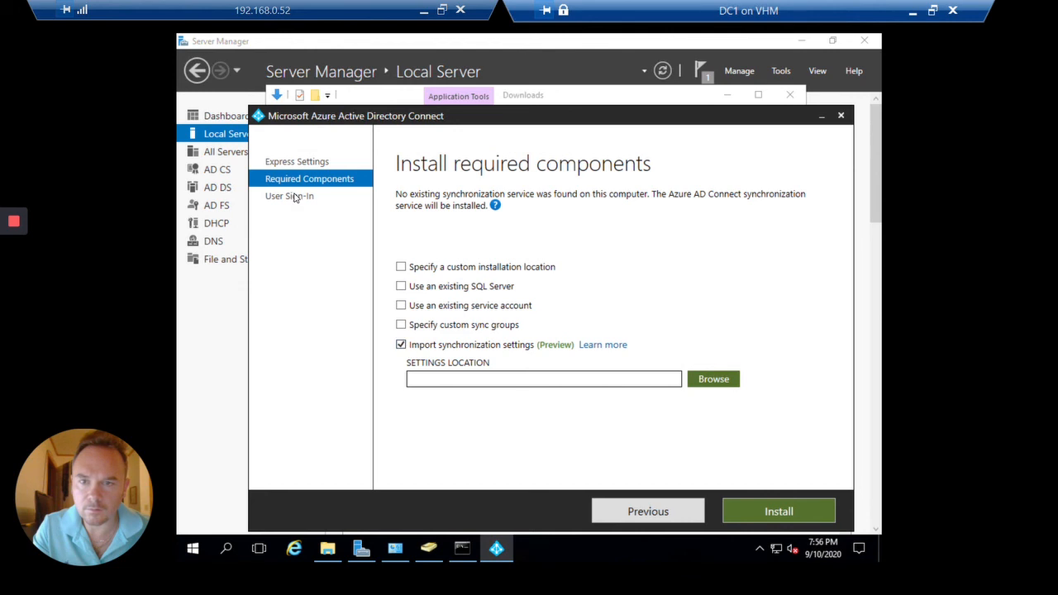
left_click(841, 115)
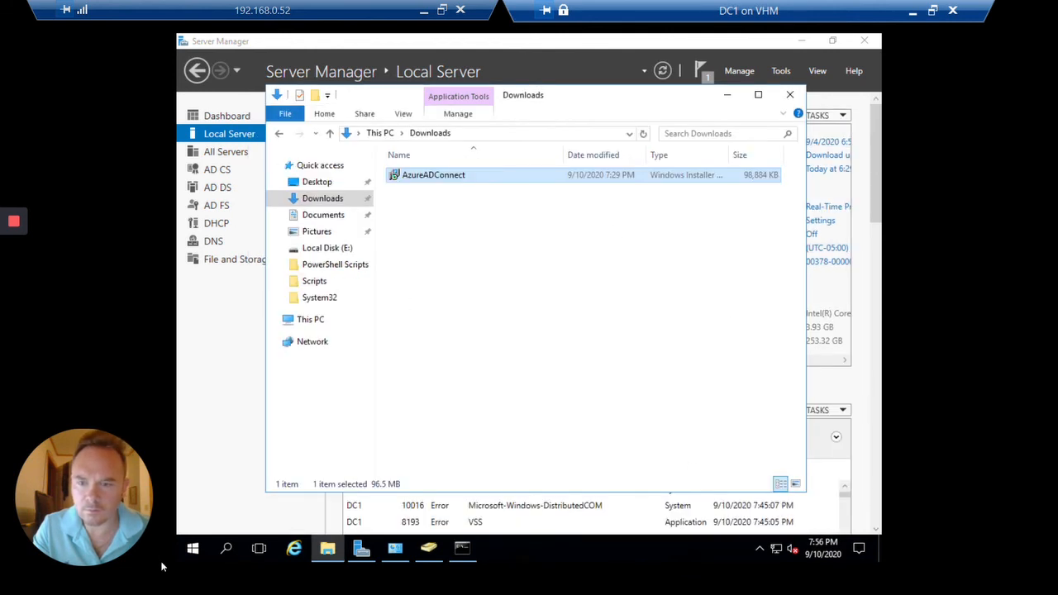
Minimize Downloads, Server Manager and PowerShell, then run the Azure AD Connect desktop shortcut as administrator
left_click(193, 548)
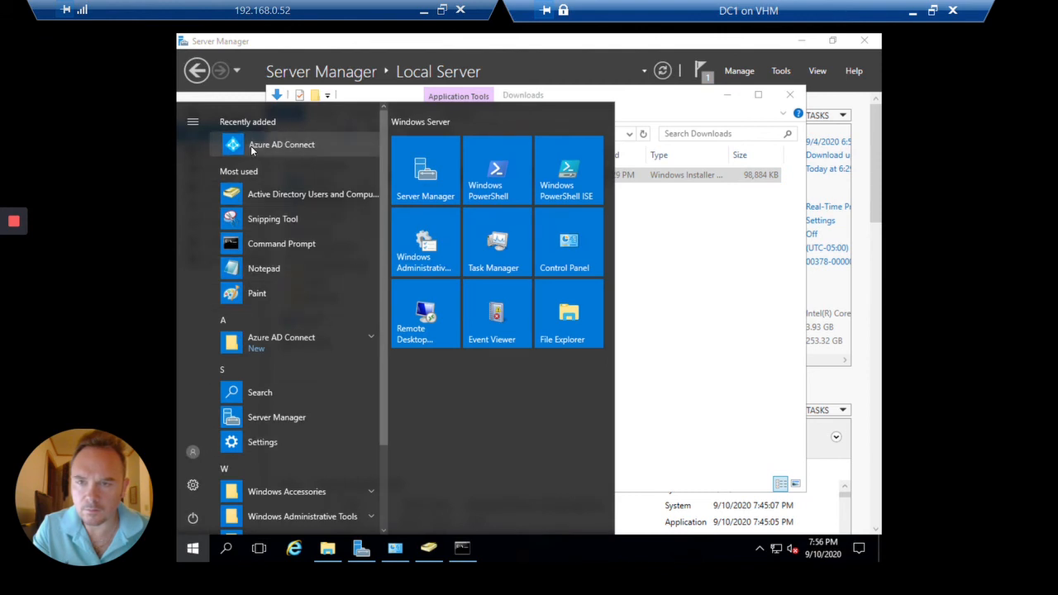
right_click(251, 147)
mouse_move(377, 195)
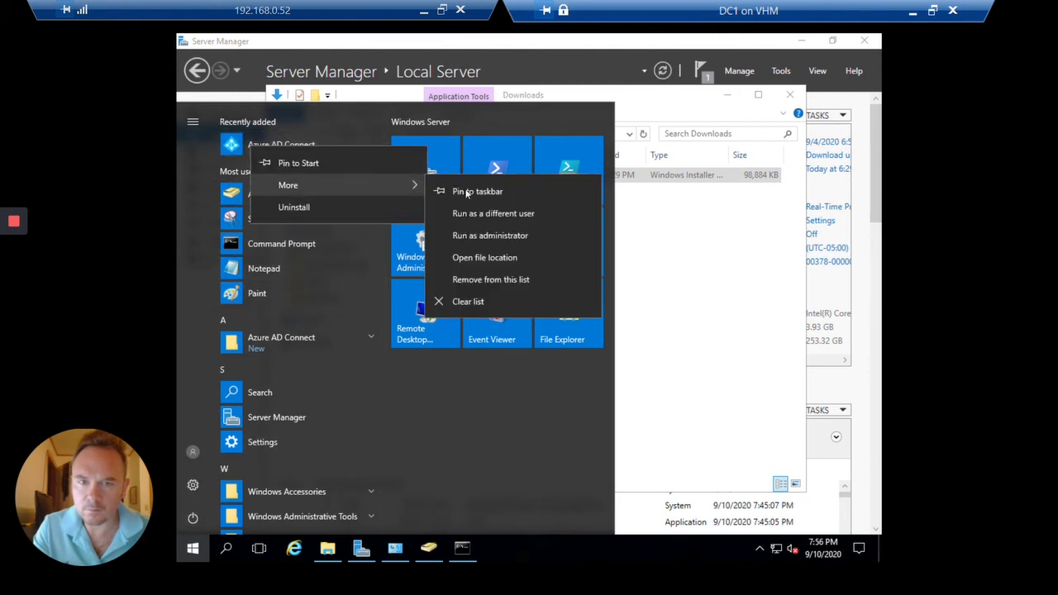
left_click(799, 282)
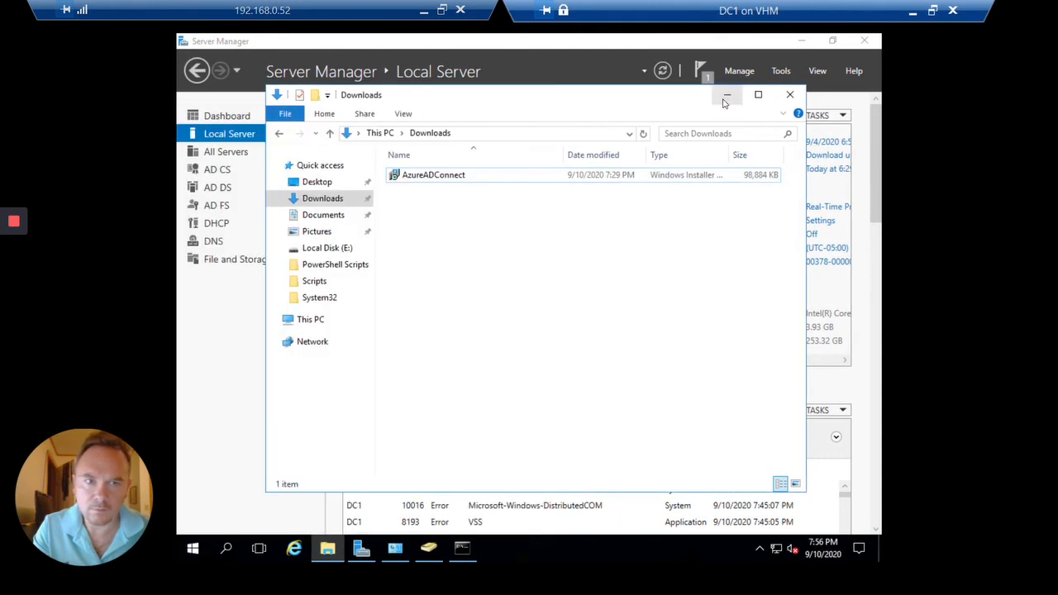
left_click(727, 94)
left_click(802, 41)
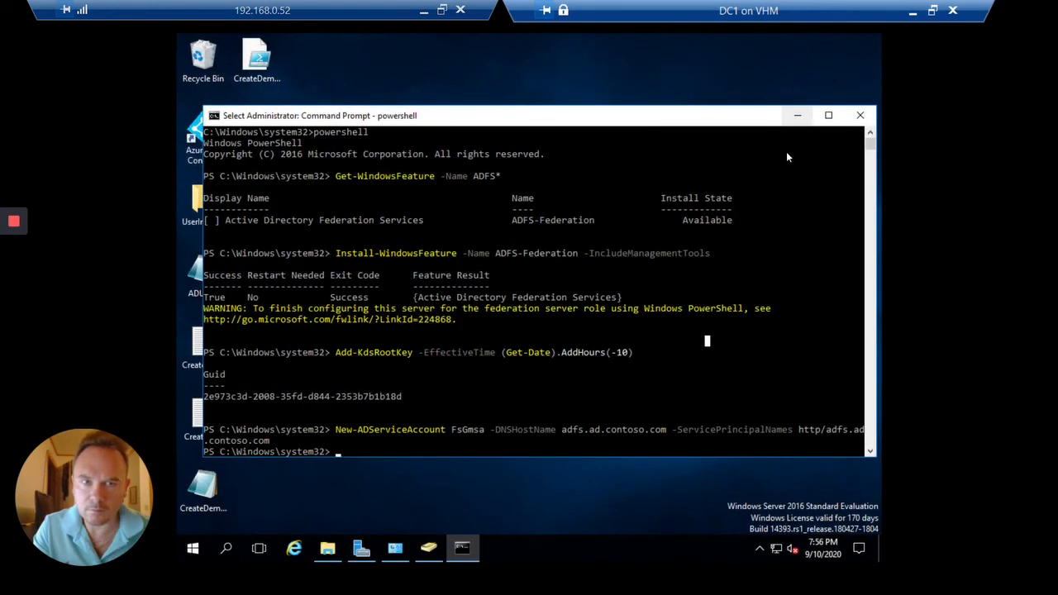
left_click(799, 115)
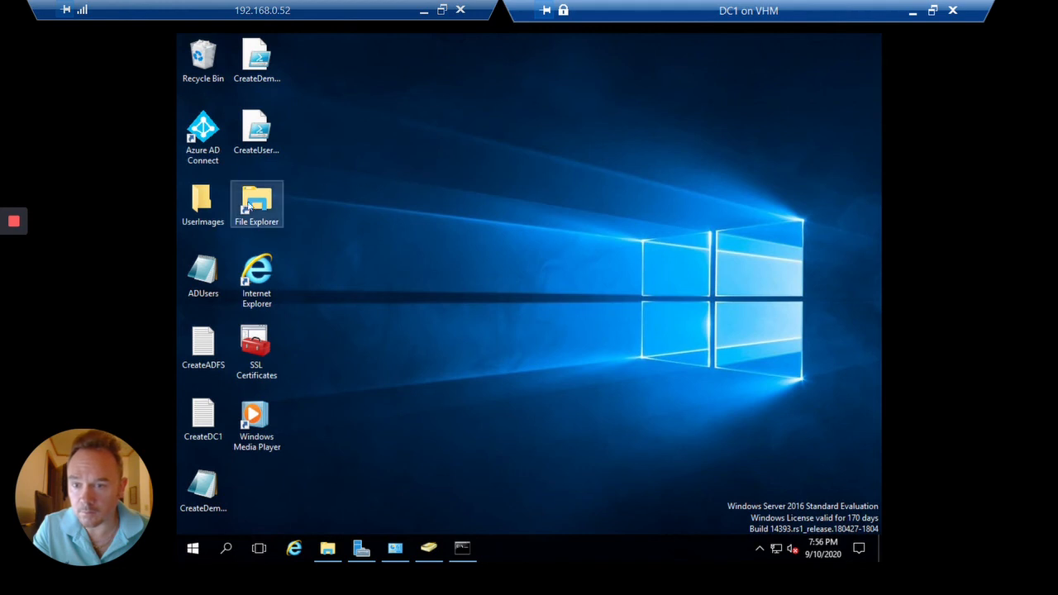
right_click(196, 139)
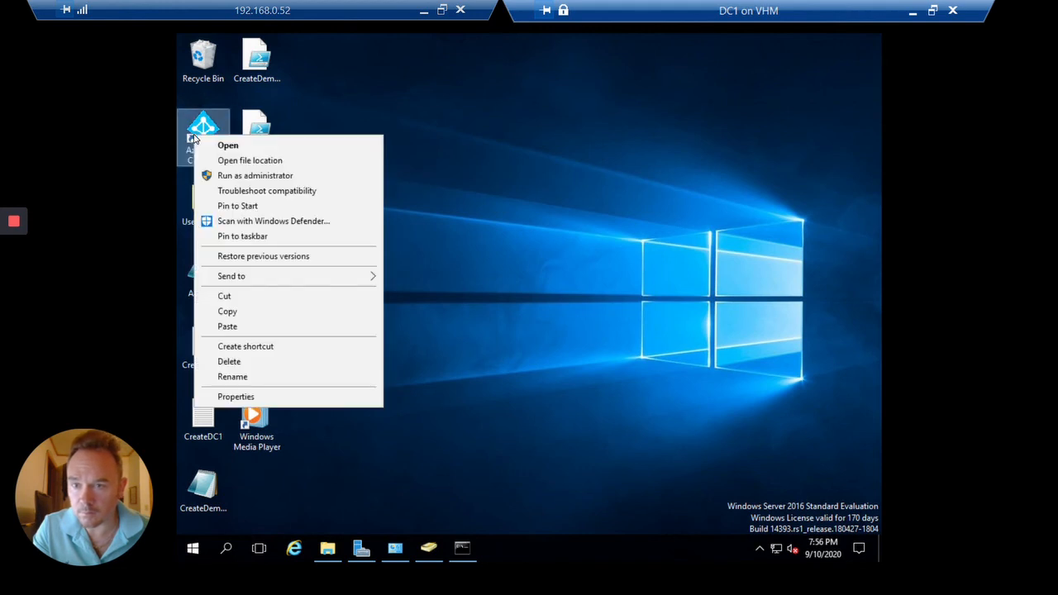
left_click(280, 176)
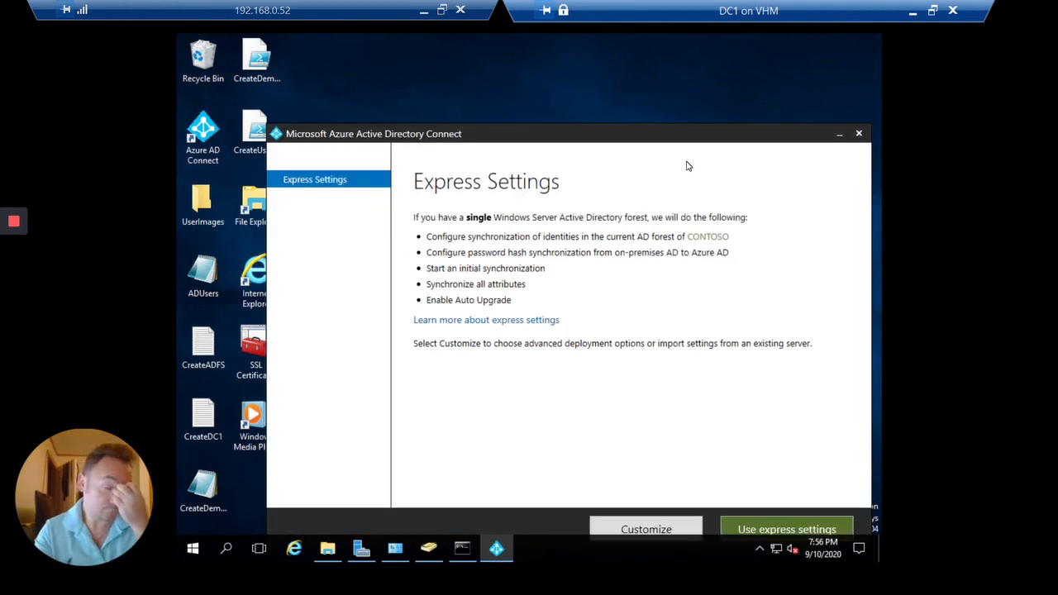
Accept express settings and submit the global administrator username and password for verification
left_click(820, 529)
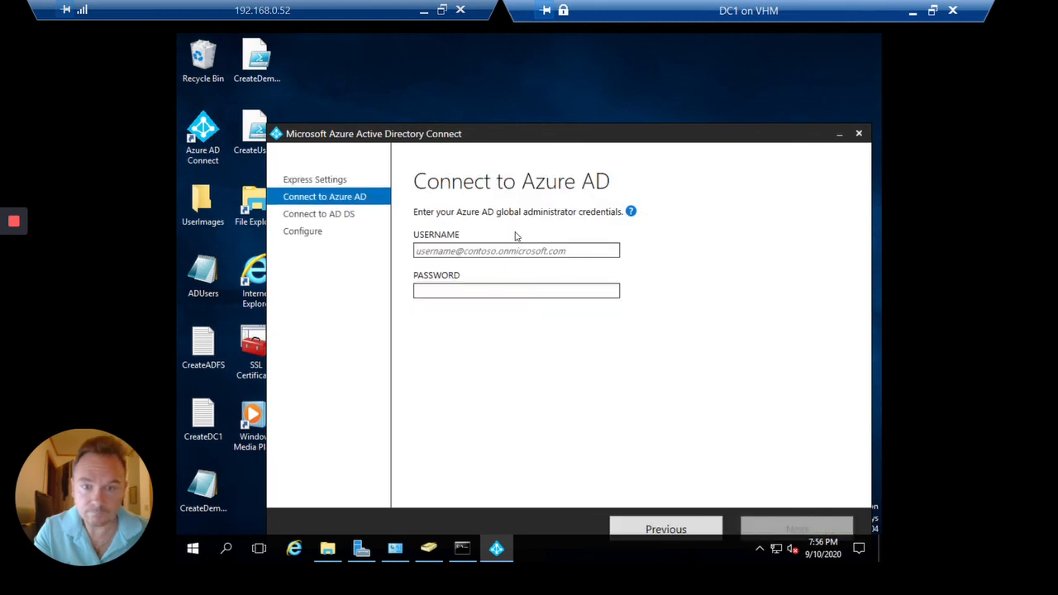
left_click(933, 10)
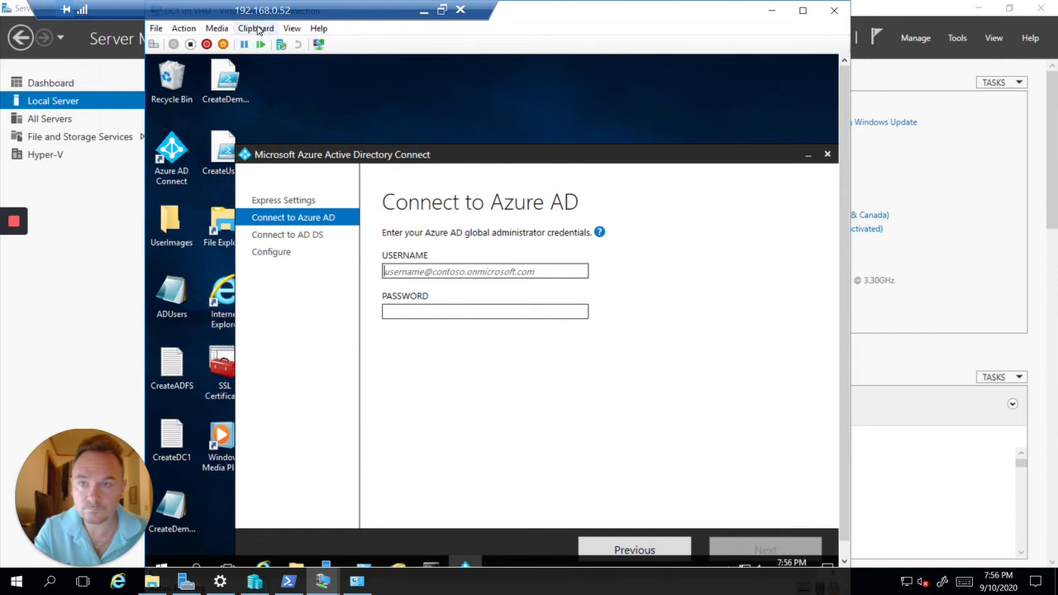
left_click(256, 28)
left_click(265, 45)
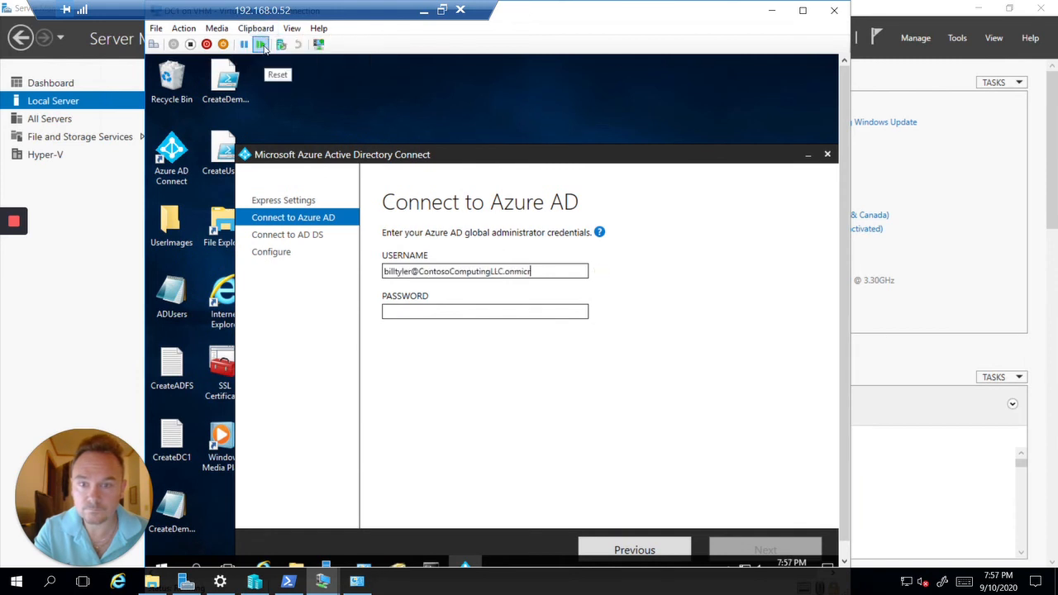
left_click(432, 311)
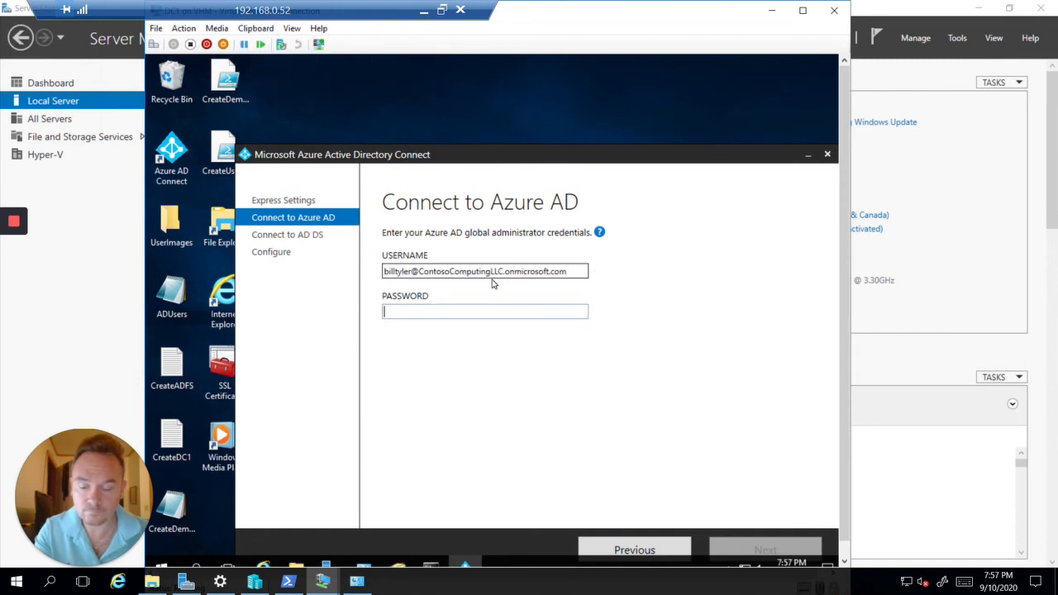
type("••••••")
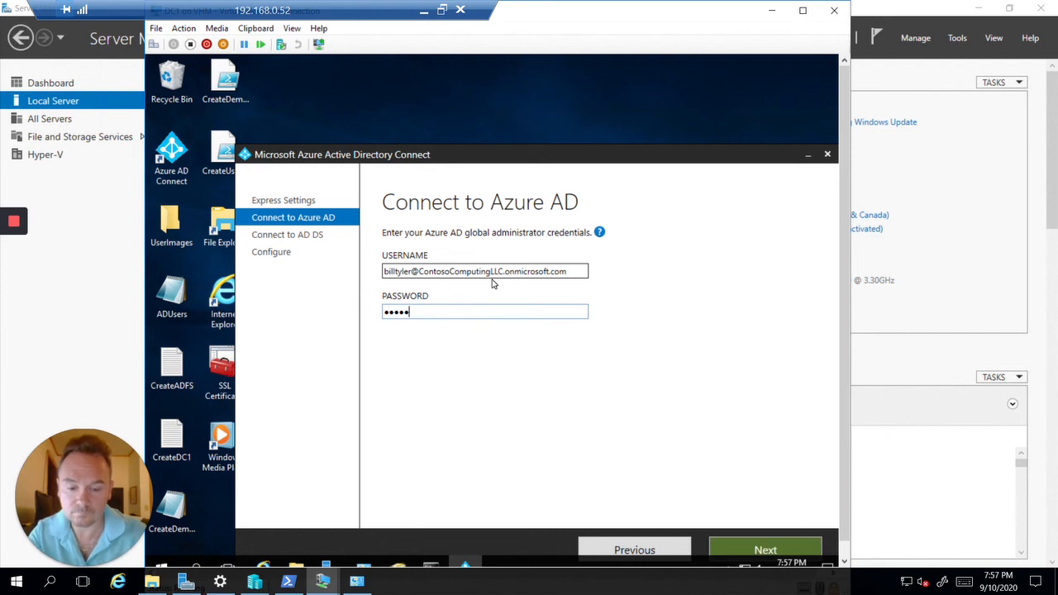
type("•••••")
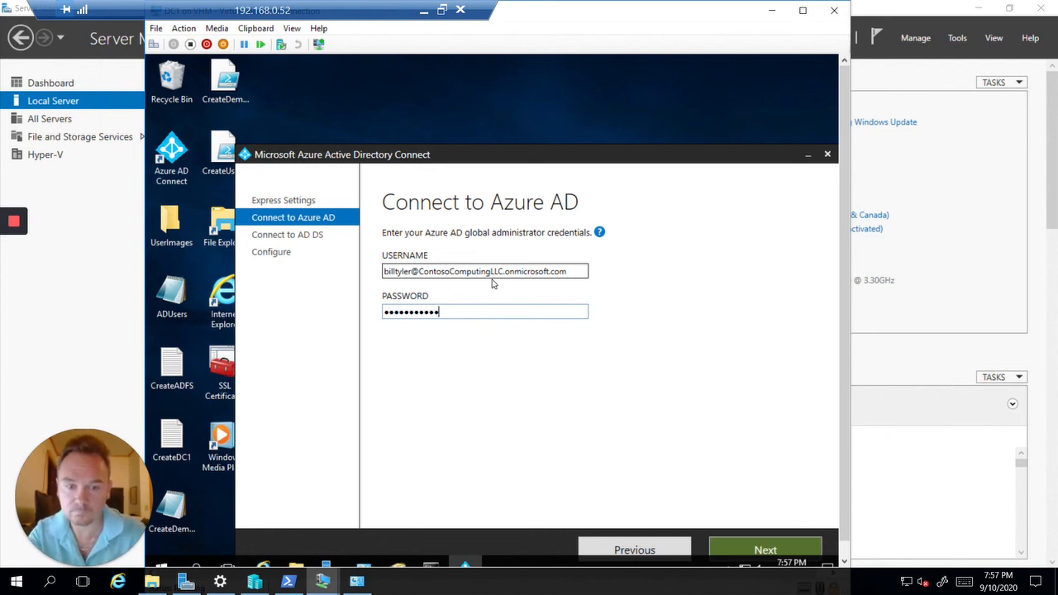
mouse_move(600, 233)
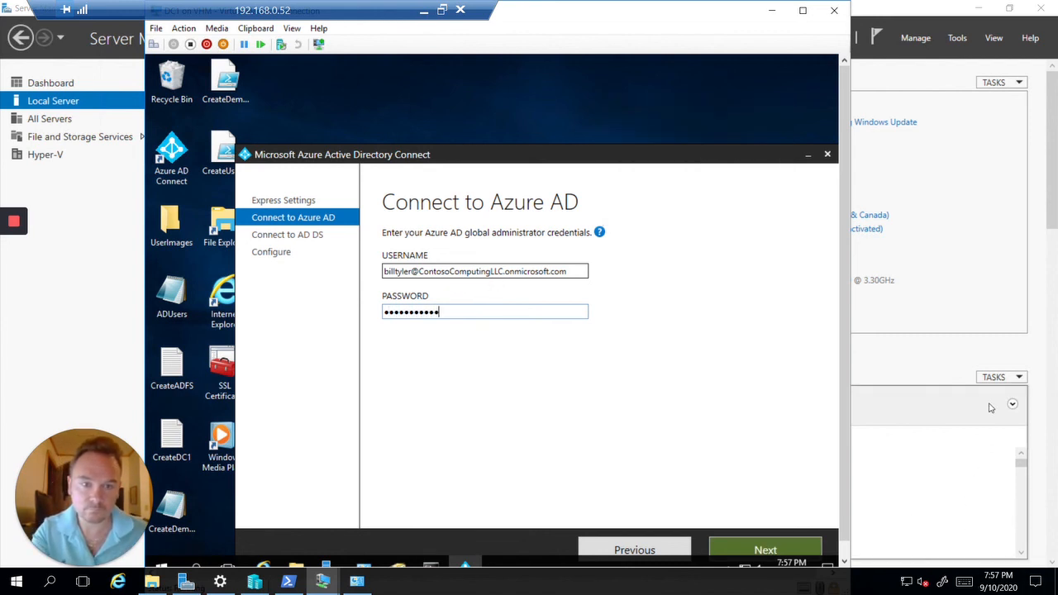
left_click(744, 559)
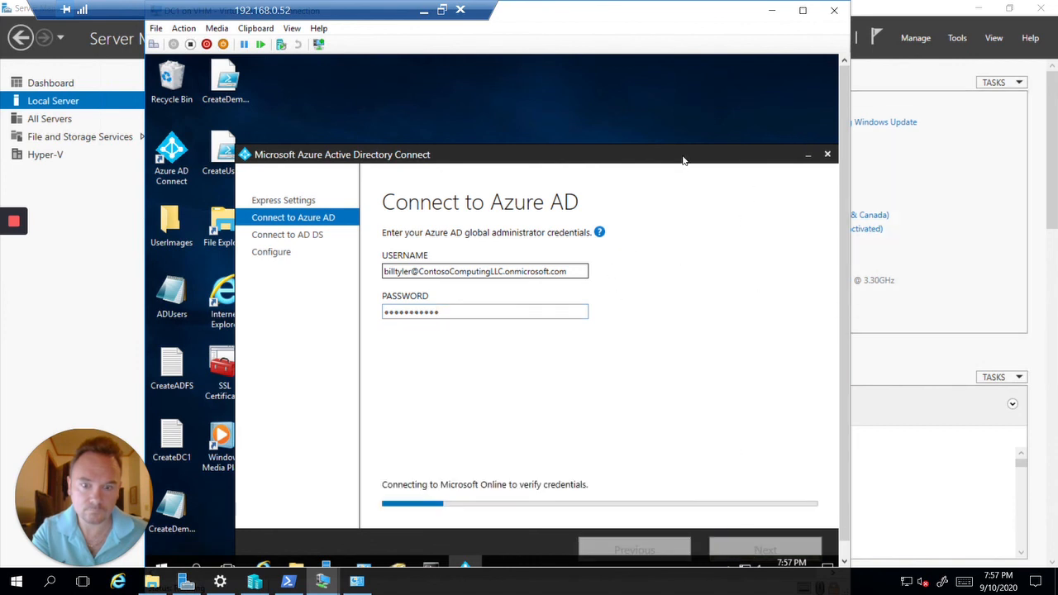
Return the VM connection to full screen and bring the administrator PowerShell window forward
left_click_drag(684, 161, 676, 71)
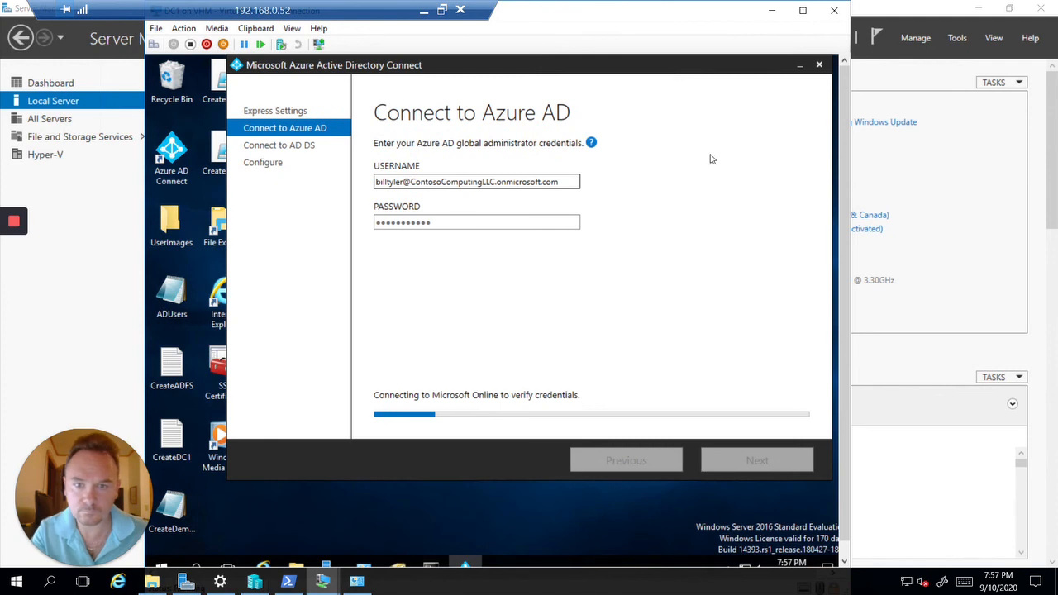
mouse_move(592, 142)
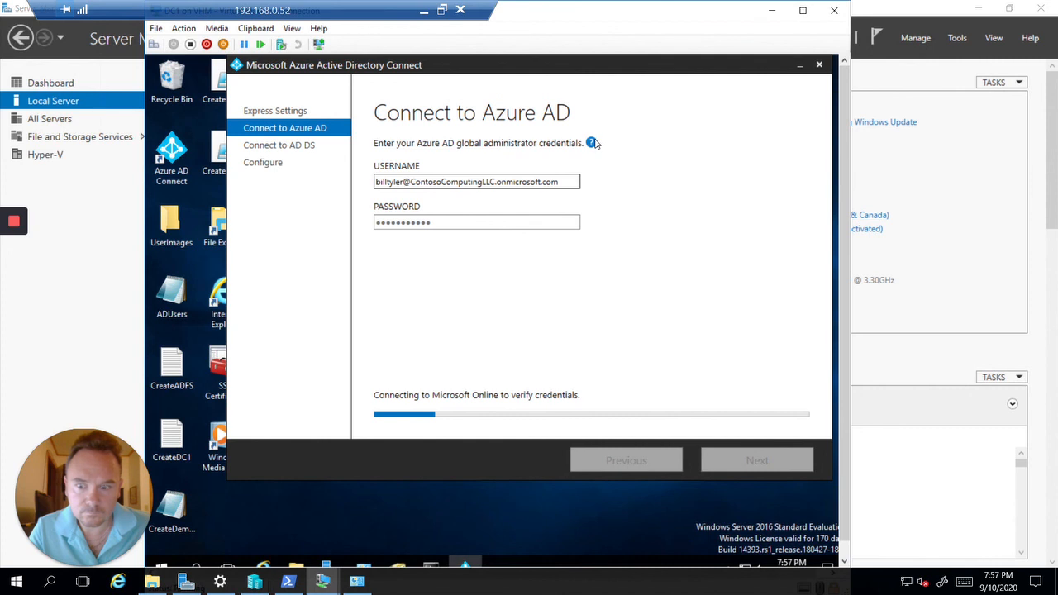
left_click(293, 33)
left_click(299, 44)
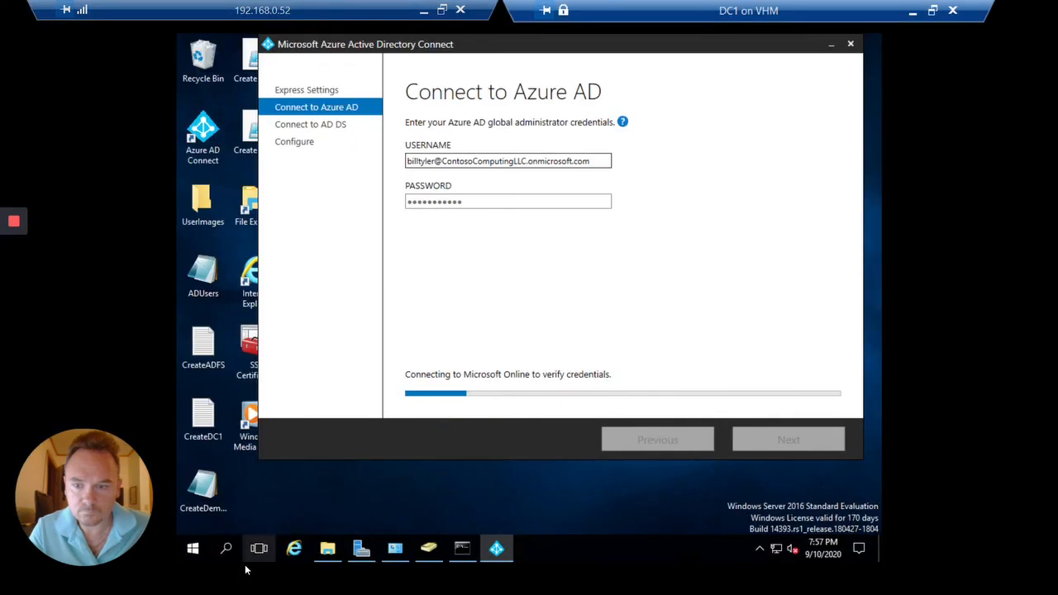
right_click(195, 546)
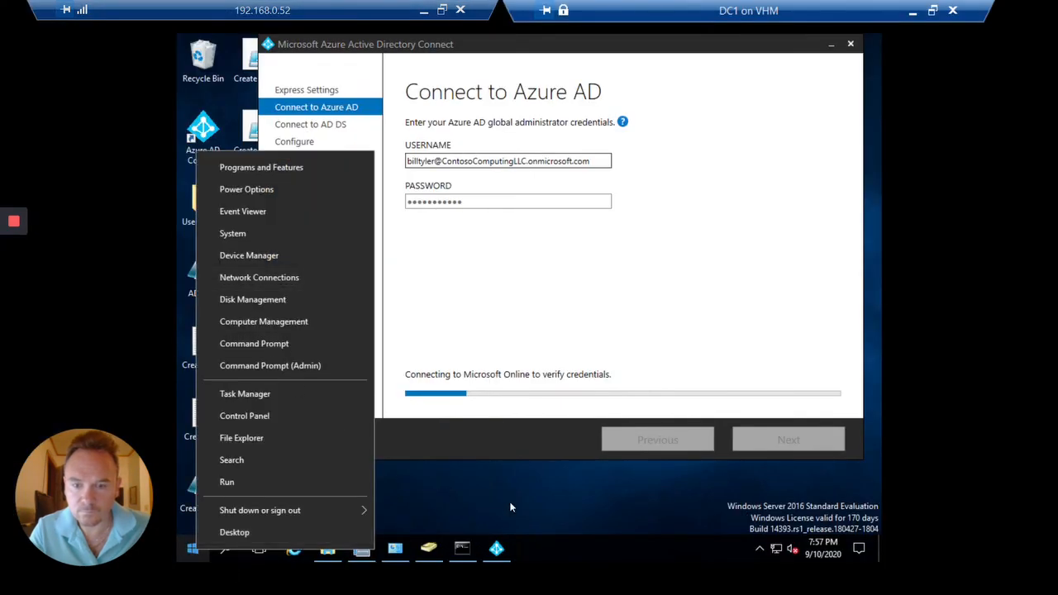
left_click(488, 546)
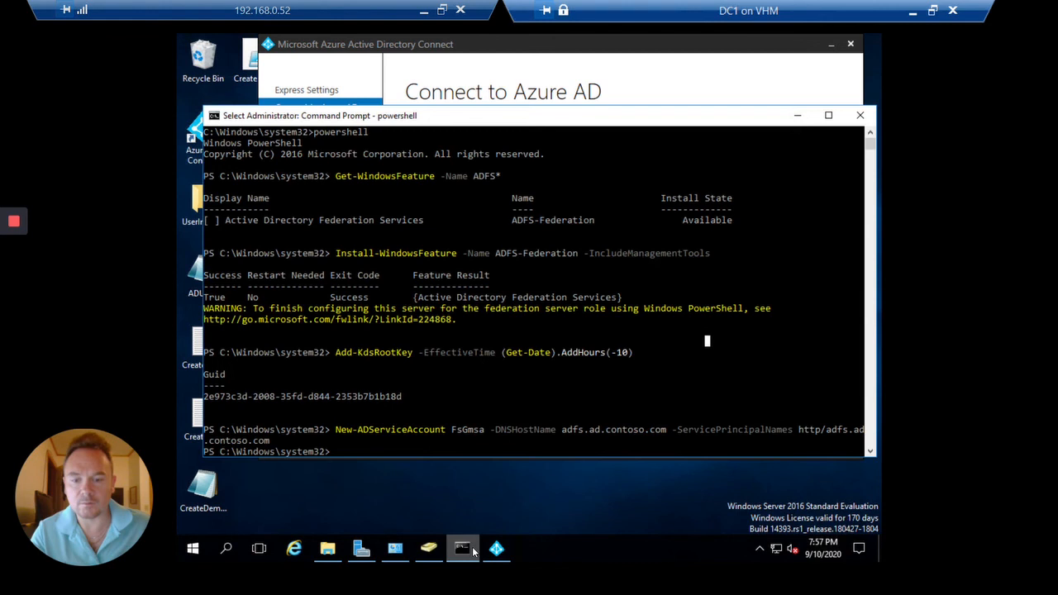
left_click(462, 549)
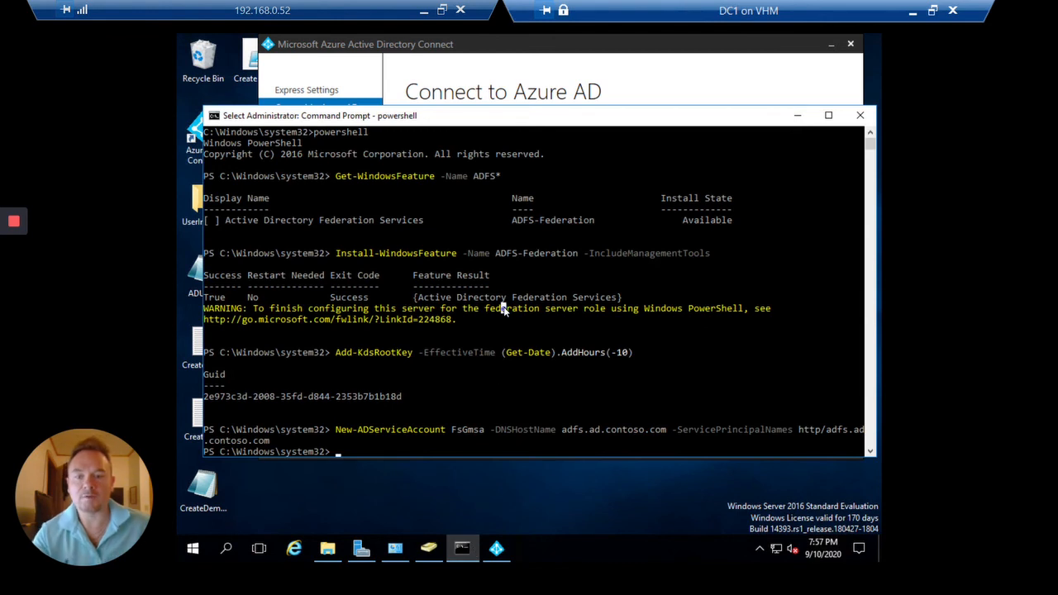
Run Install-Module -Name AzureAD, then switch back to the Azure AD Connect wizard
type("install-mo")
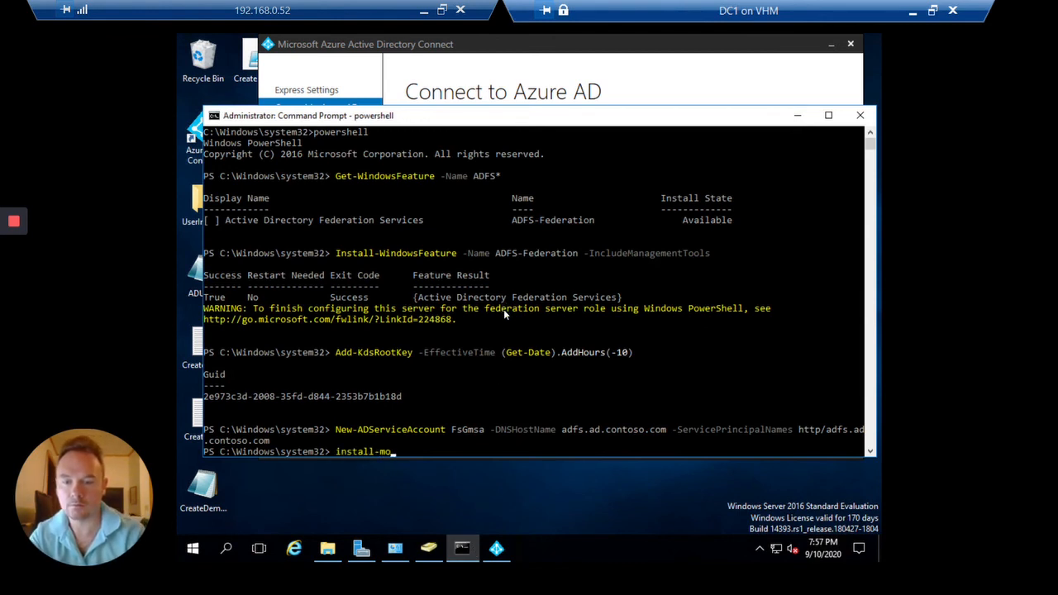
key("Tab")
type("-name")
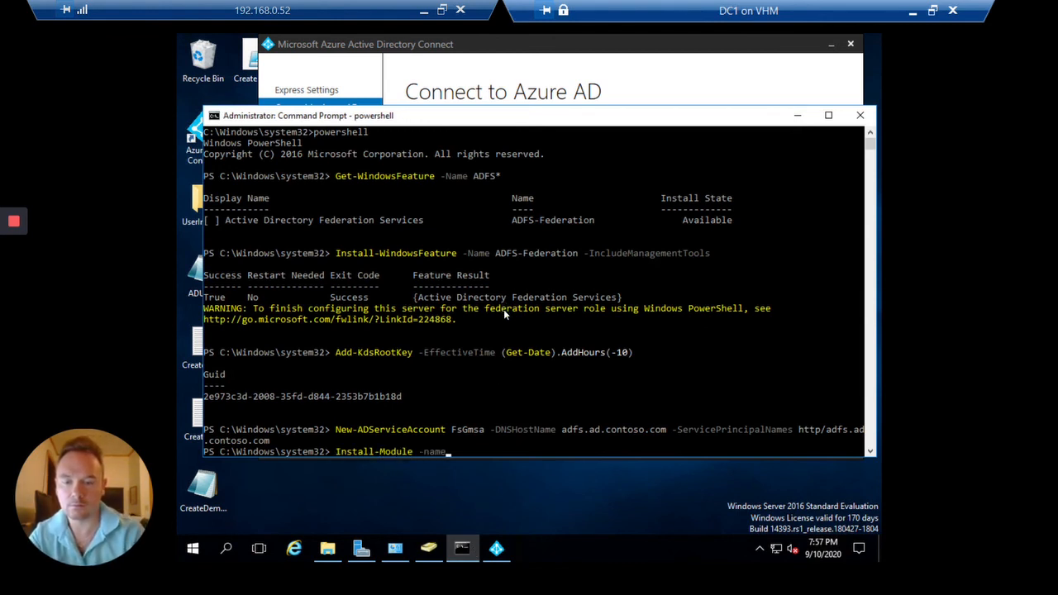
key("Tab")
type("AzureAD")
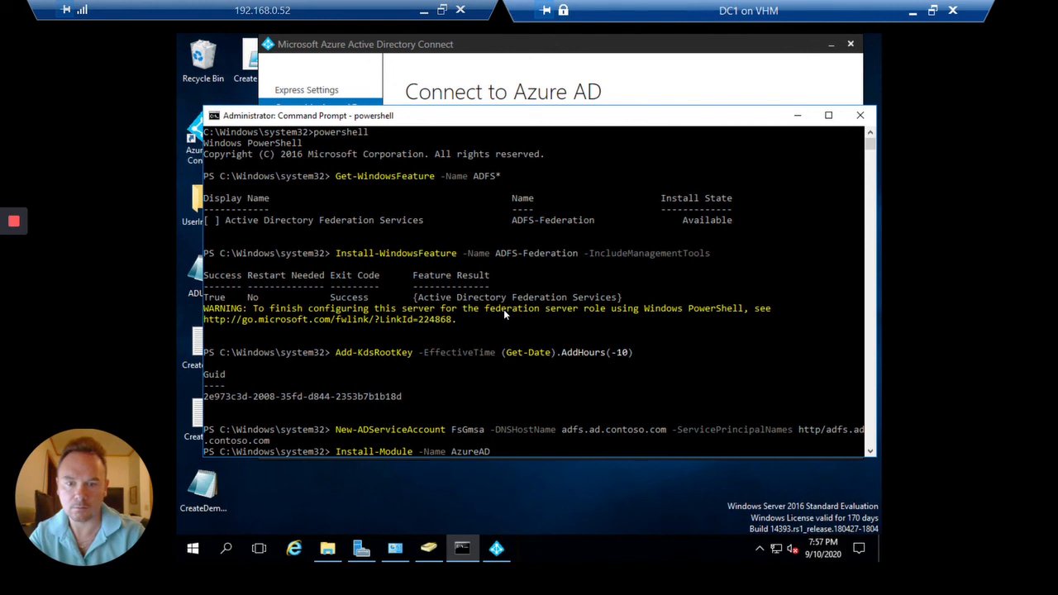
key("Return")
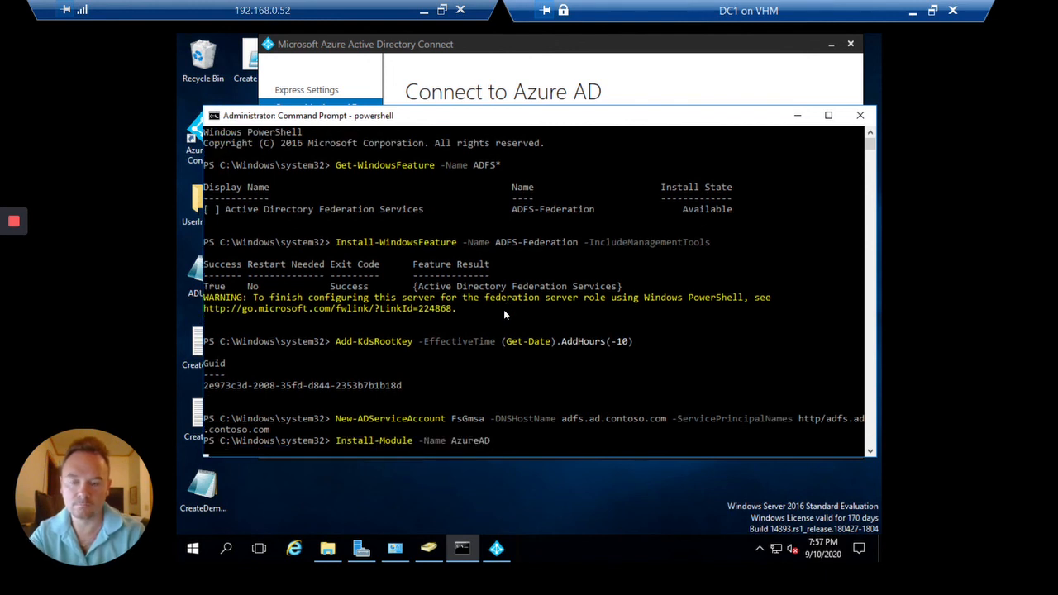
left_click(496, 548)
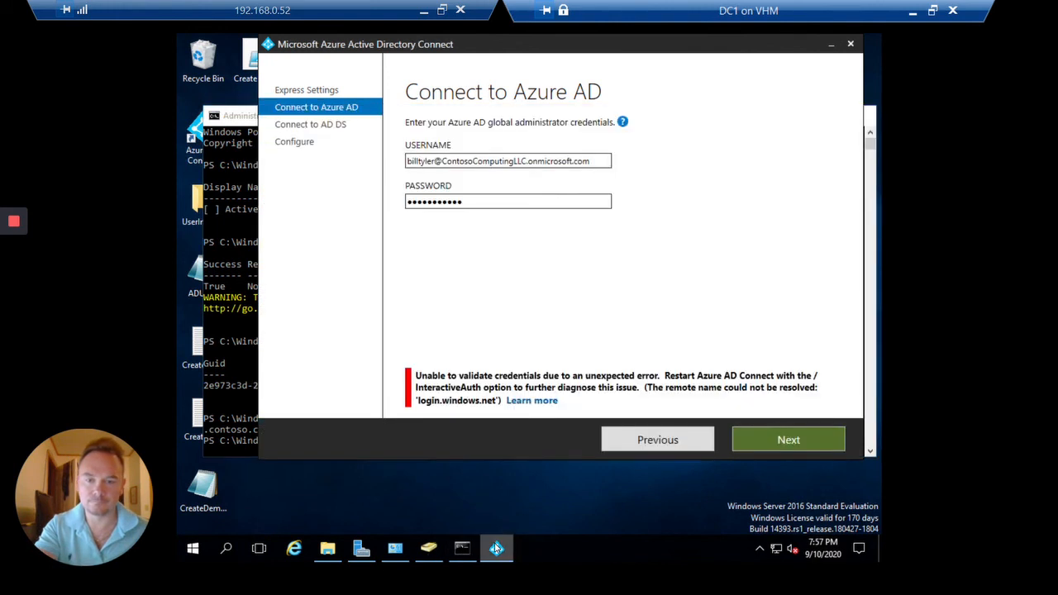
Open the credential error's help page, completing IE first-run setup with Do Not Track off
left_click(543, 401)
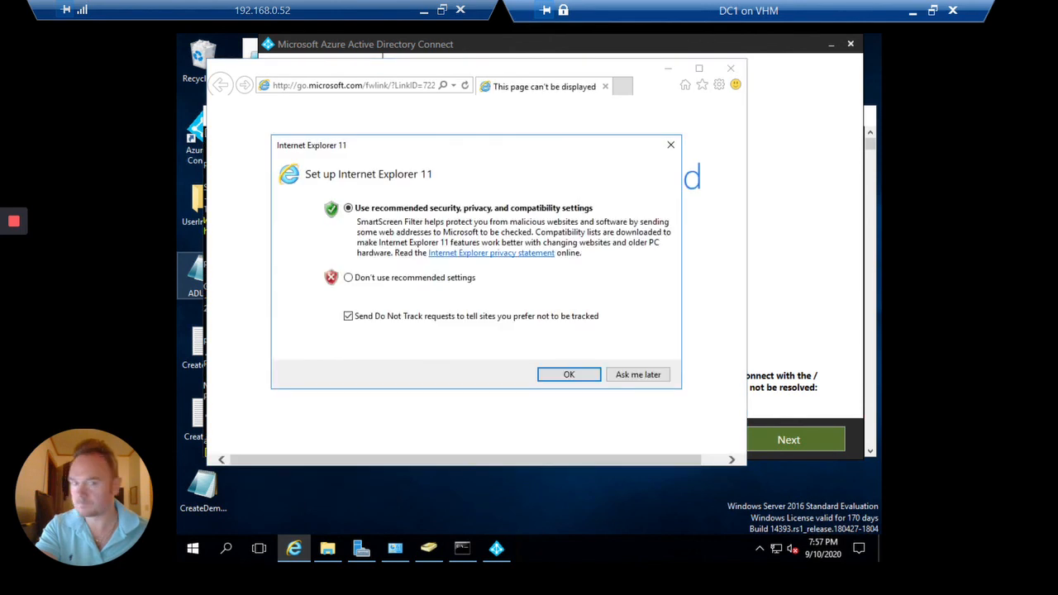
left_click(540, 319)
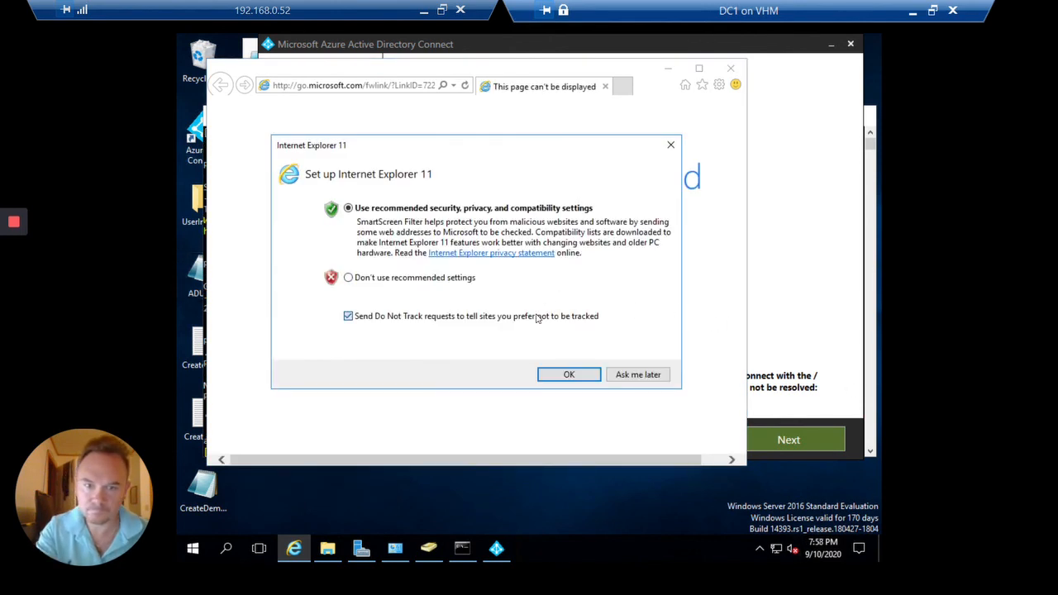
left_click(562, 377)
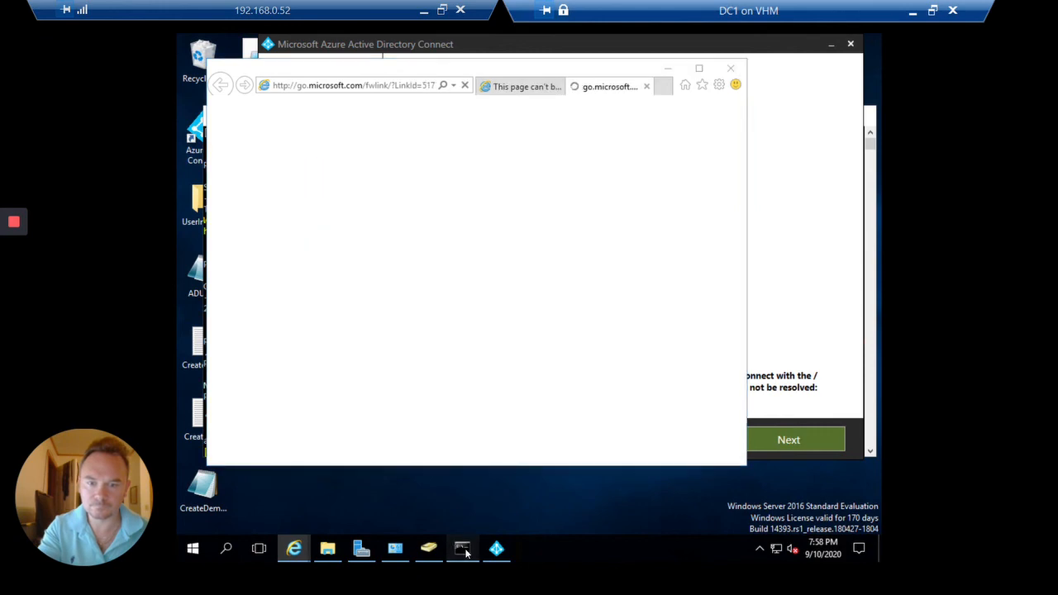
Answer Y at the PowerShell prompt to install the NuGet provider
left_click(462, 548)
key("Escape")
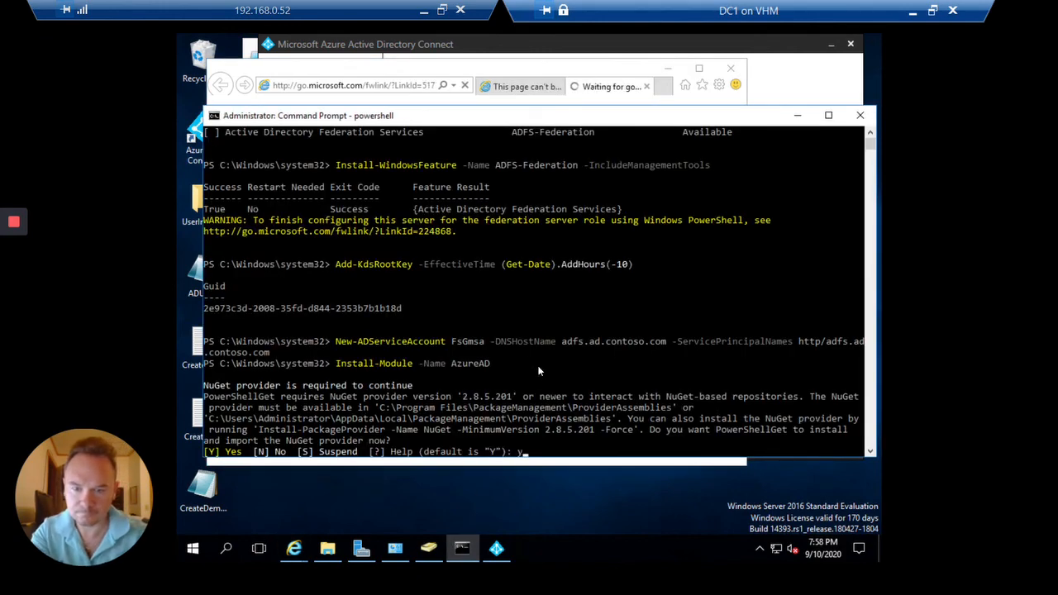
type("y")
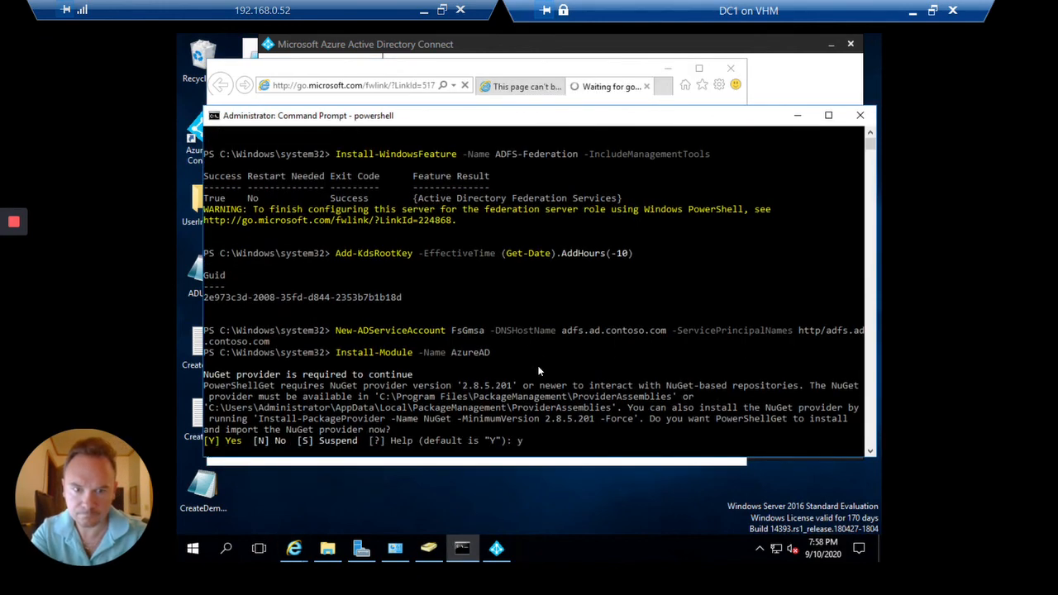
key("Return")
Minimize the help browser, close the Azure AD Connect wizard, and minimize PowerShell
left_click(497, 549)
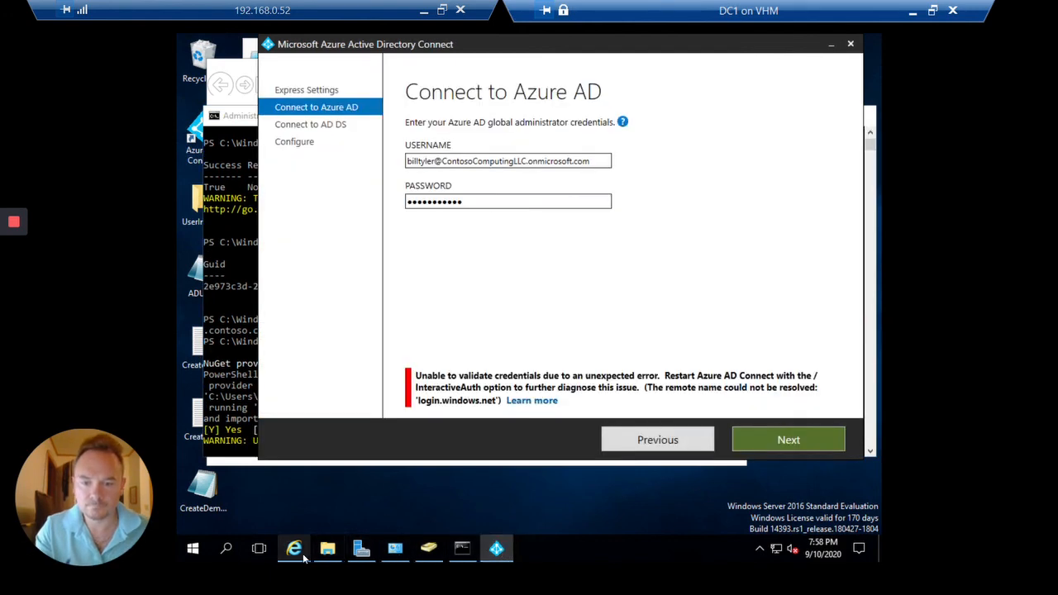
mouse_move(298, 554)
left_click(387, 484)
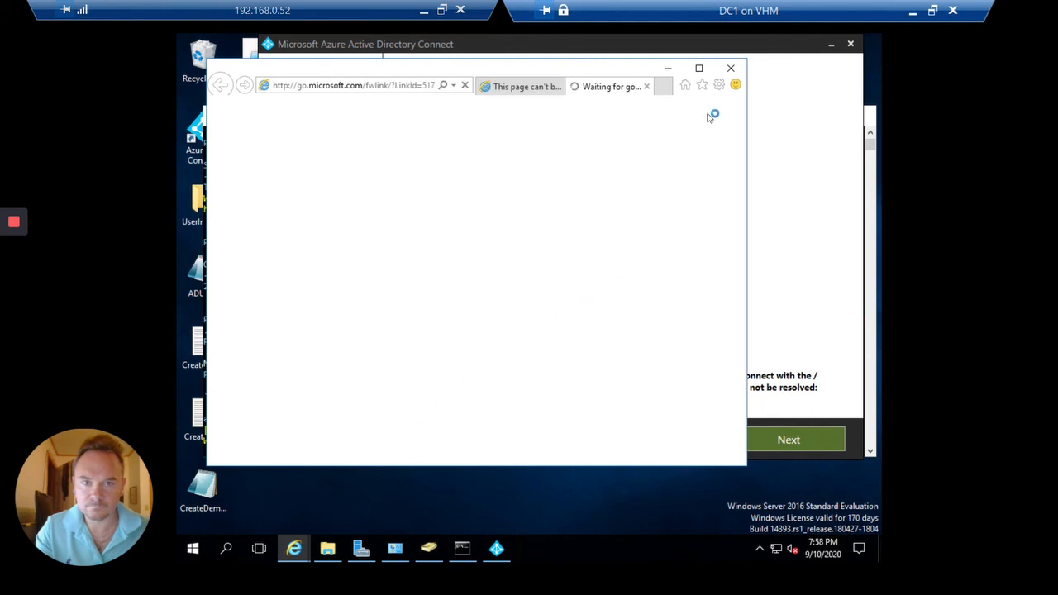
left_click(671, 76)
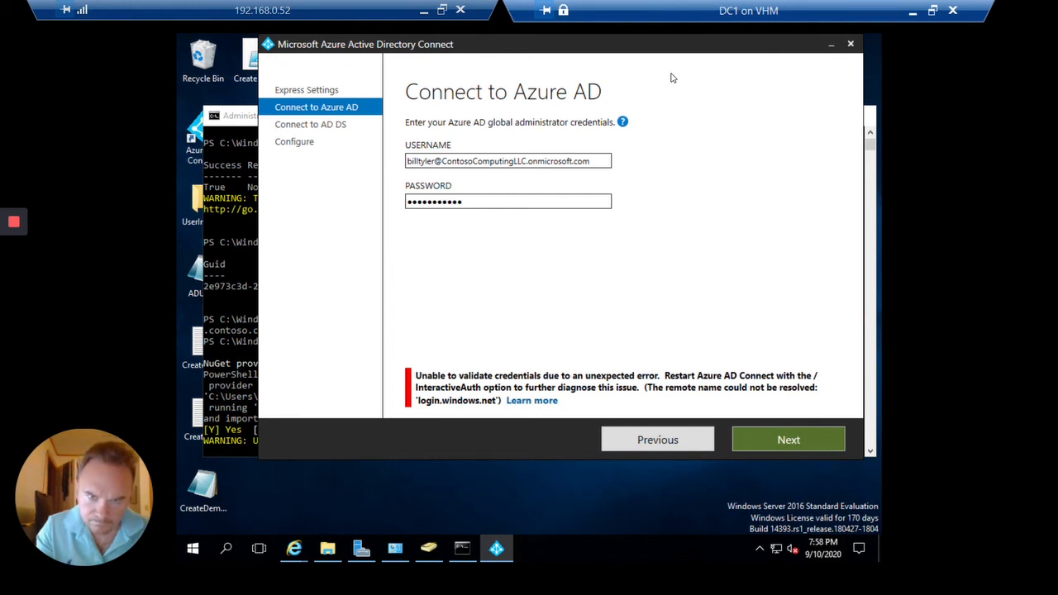
left_click(851, 43)
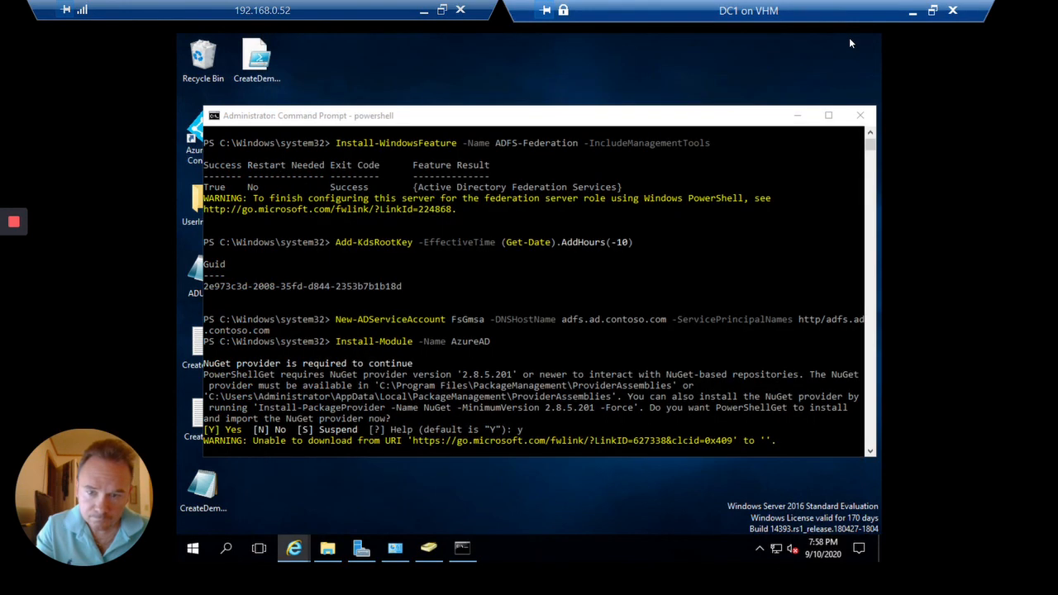
left_click(799, 120)
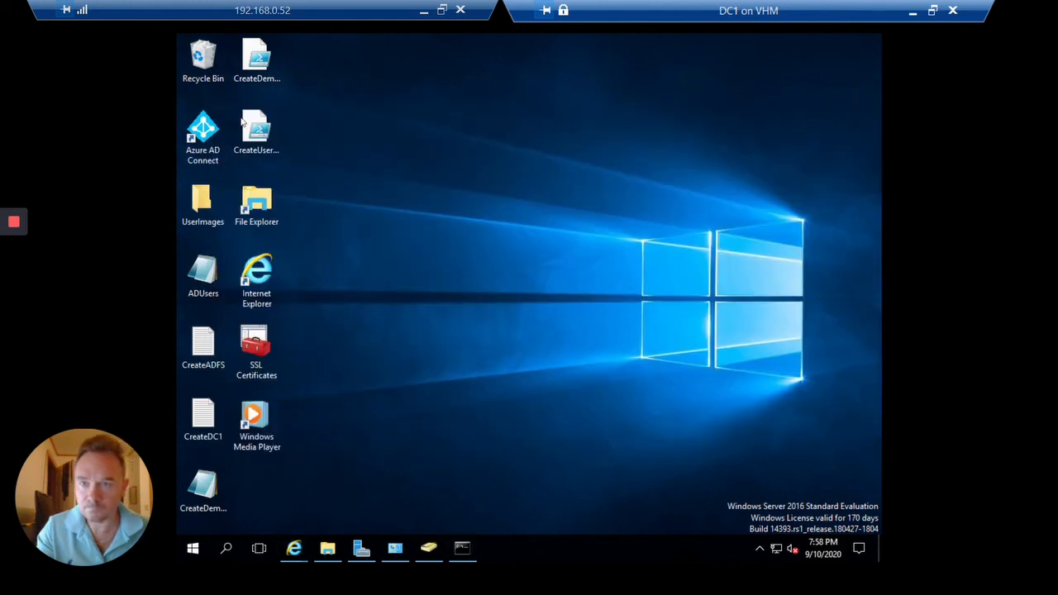
Start uninstalling the AzureADConnect installer from the Downloads folder, confirming with Yes
right_click(189, 132)
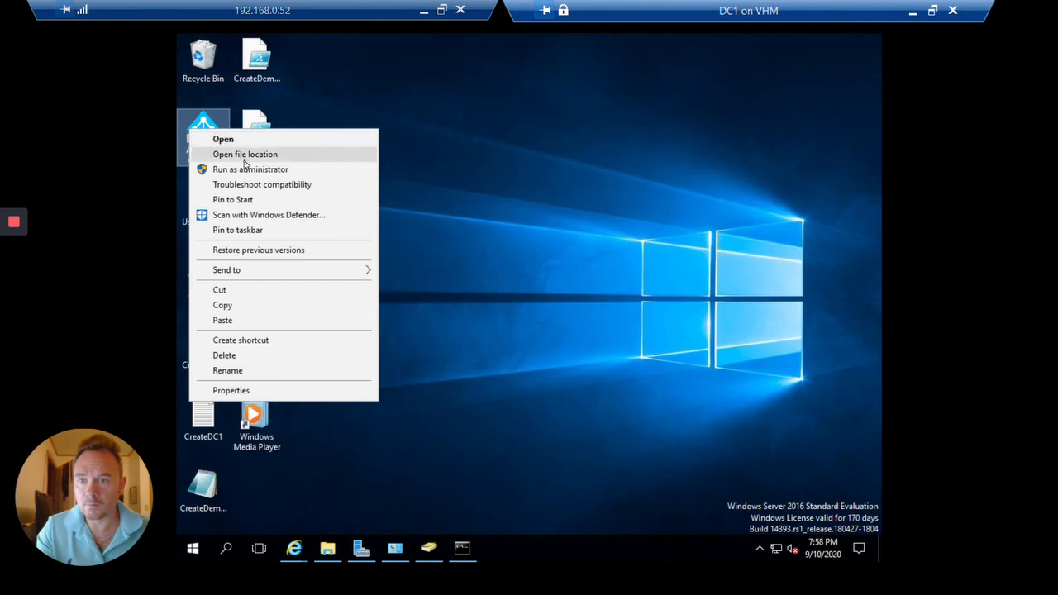
left_click(564, 417)
left_click(329, 548)
right_click(446, 178)
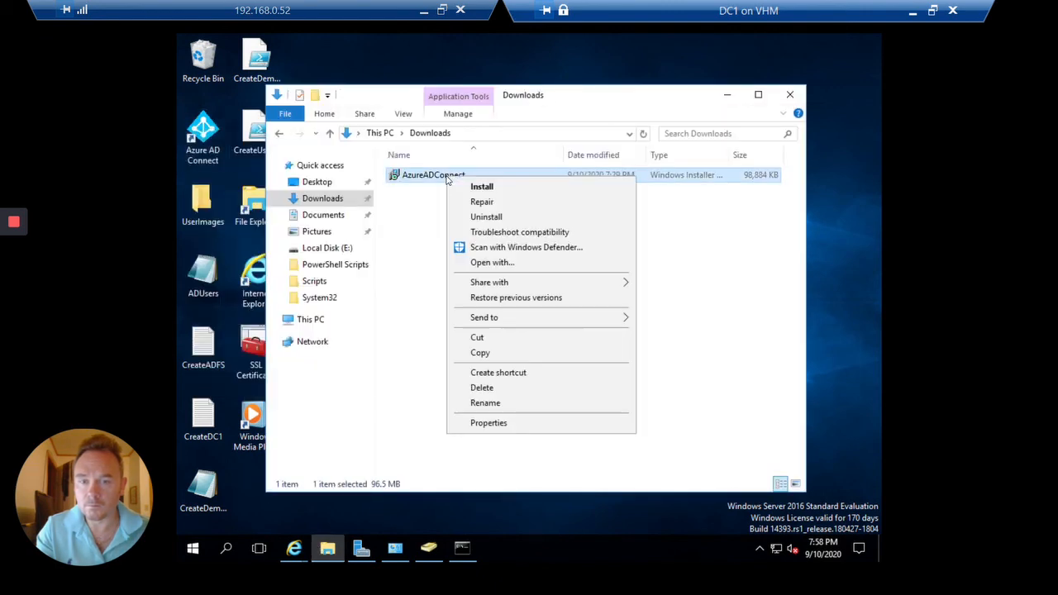
left_click(501, 217)
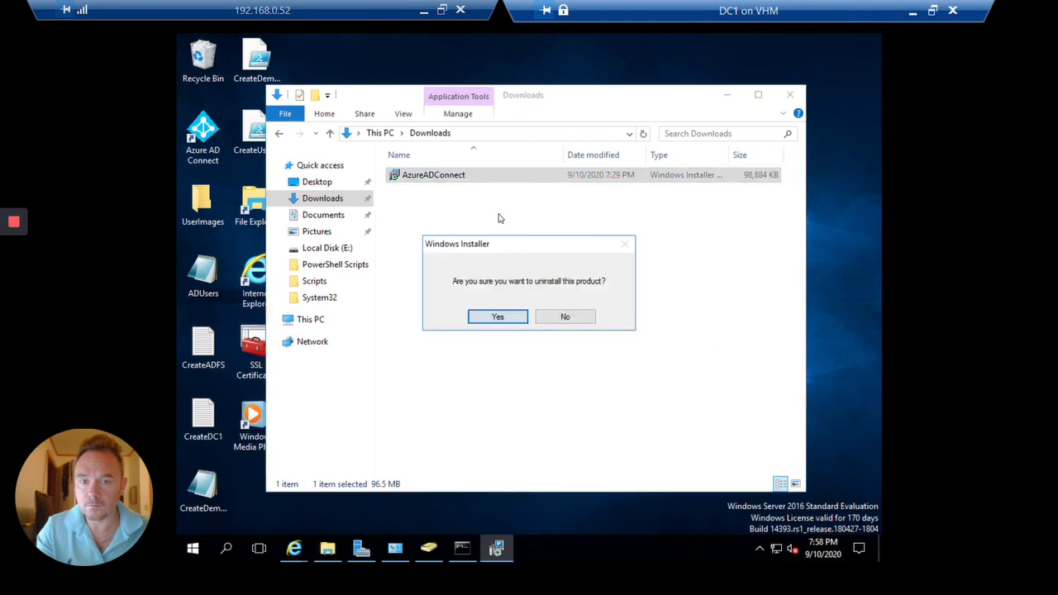
left_click(507, 316)
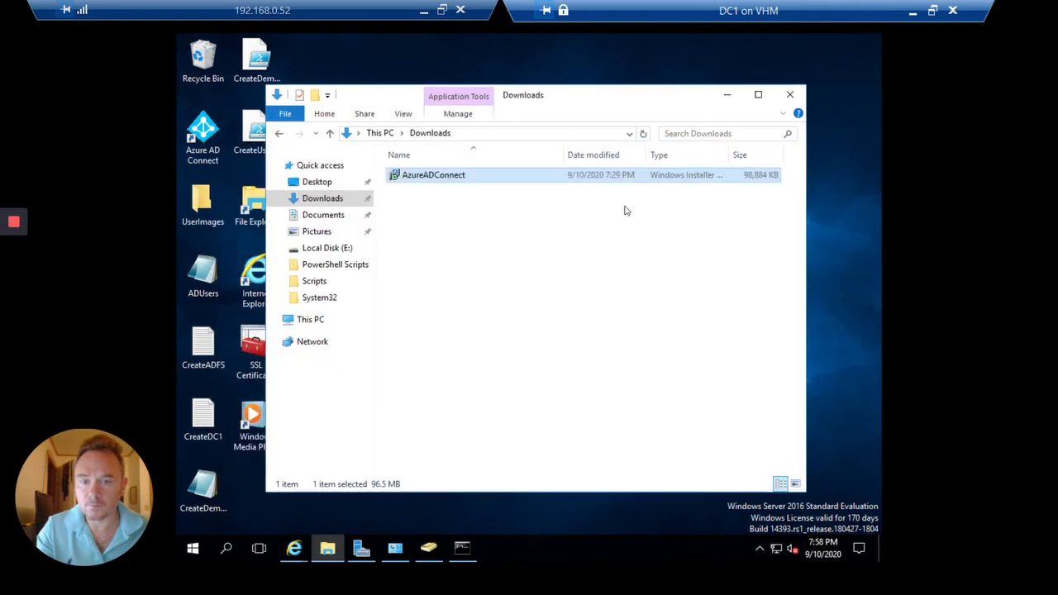
Close Downloads, exit the uninstall wizard without removing anything, and refocus PowerShell
left_click(789, 95)
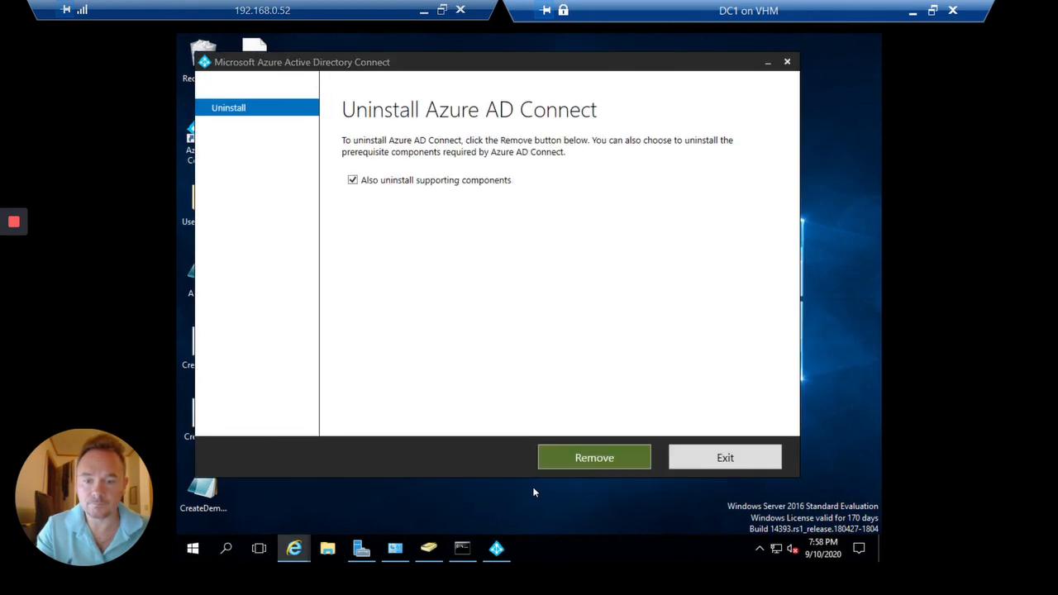
left_click(727, 458)
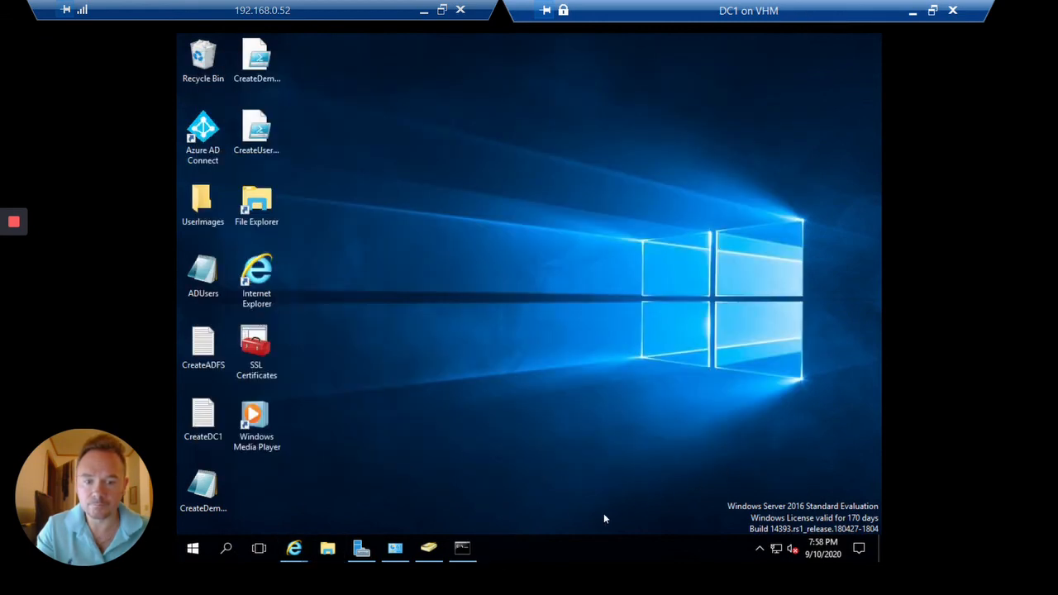
left_click(473, 547)
left_click(584, 310)
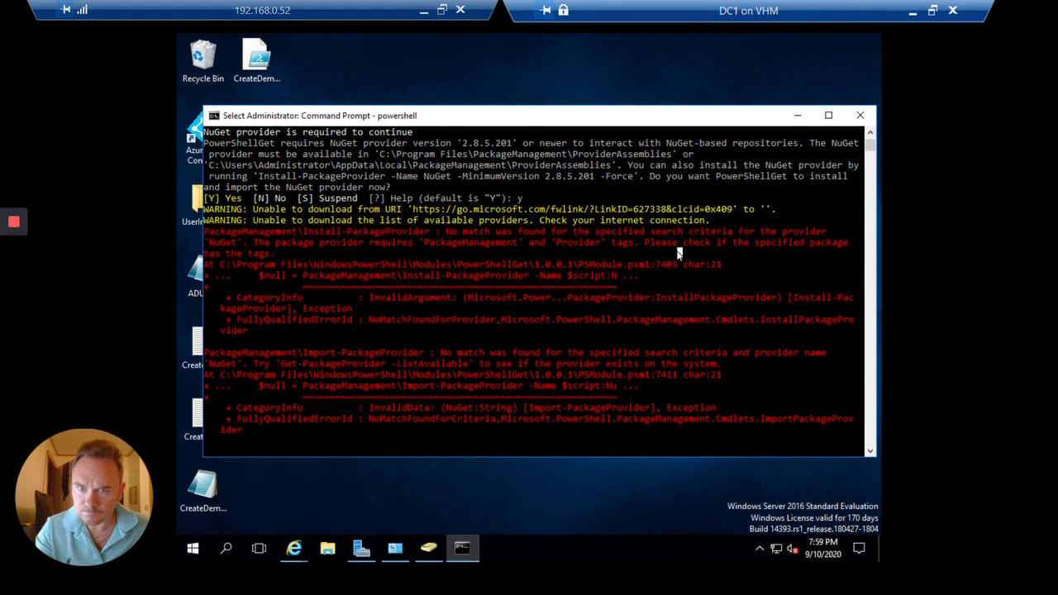
Review the NuGet install errors, then briefly open and close an administrator Command Prompt
key("Escape")
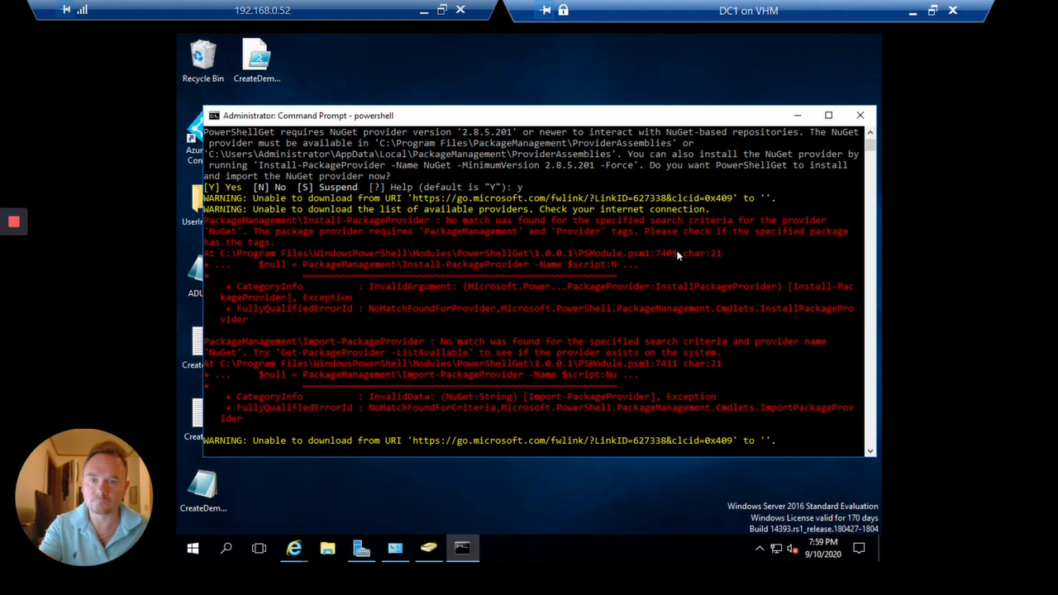
left_click(677, 256)
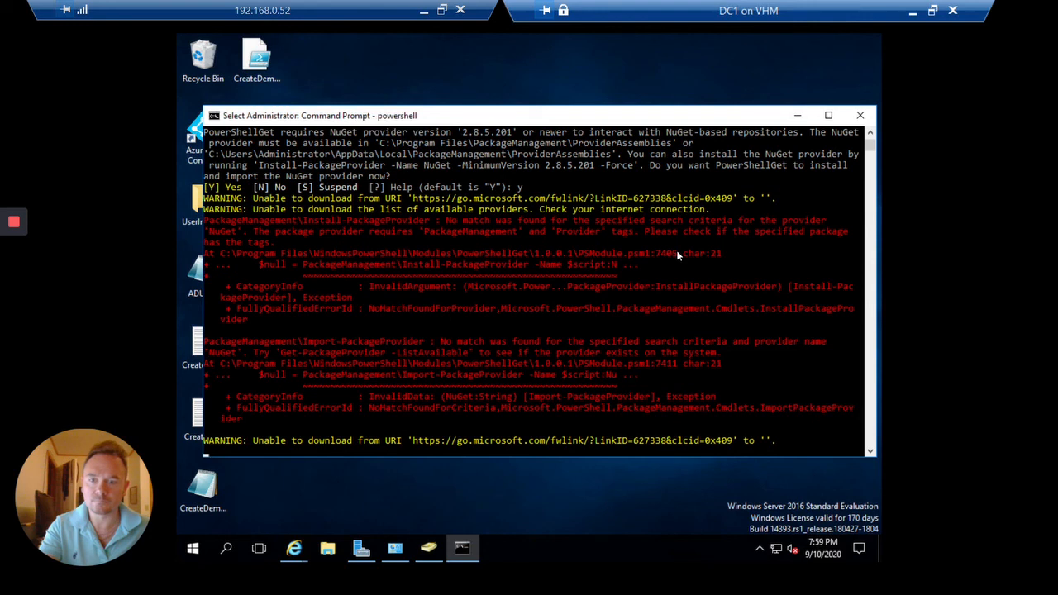
key("Escape")
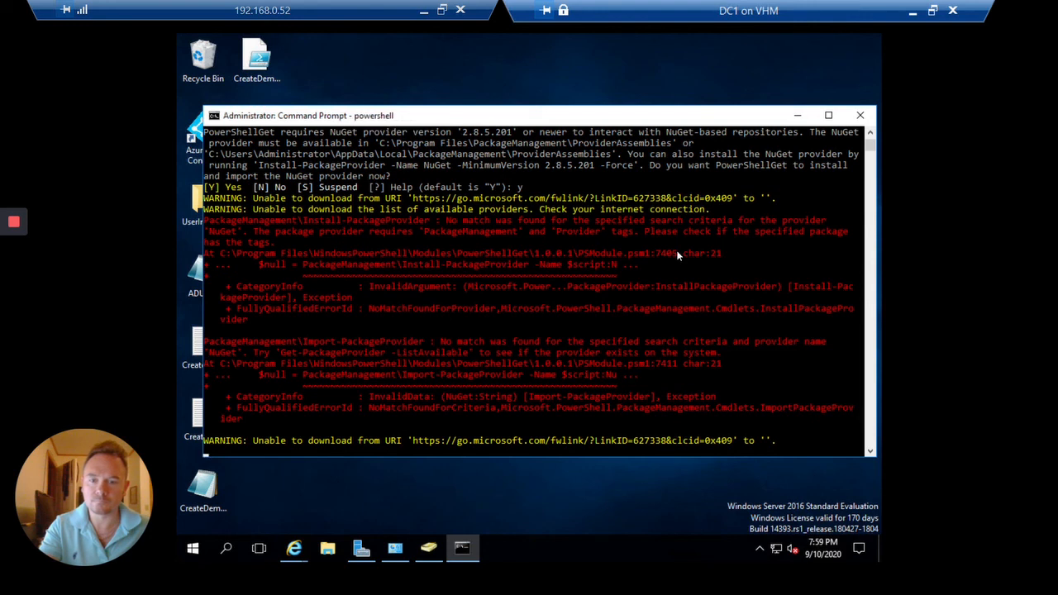
right_click(191, 548)
left_click(325, 362)
left_click(606, 287)
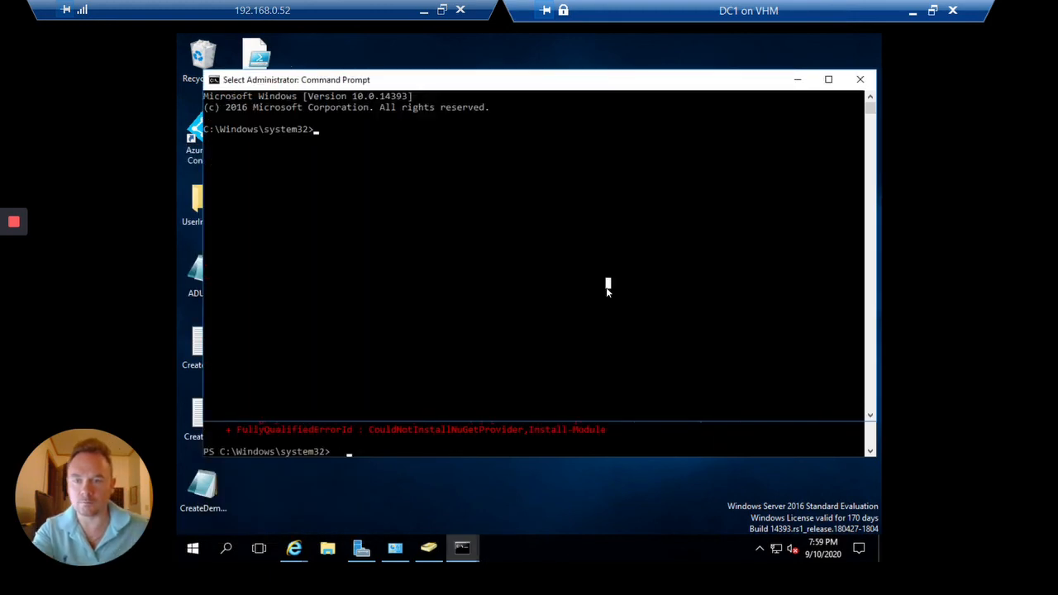
left_click(860, 80)
Enter Restart-Computer -Force to reboot DC1 immediately
type("shutdow")
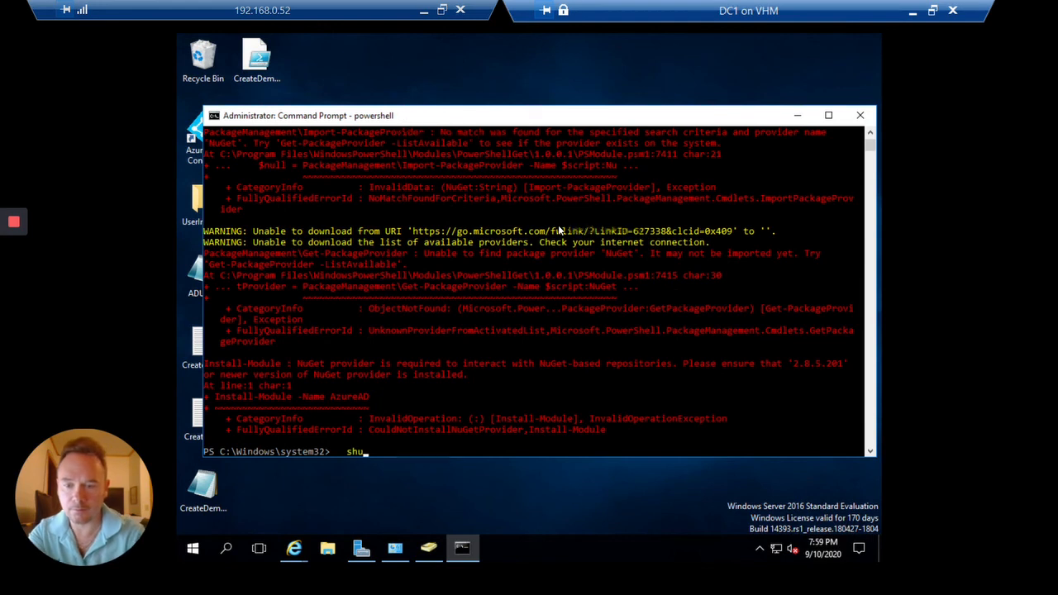
key("BackSpace")
key("BackSpace")
key("BackSpace")
key("BackSpace")
key("BackSpace")
key("BackSpace")
key("BackSpace")
key("BackSpace")
key("BackSpace")
key("BackSpace")
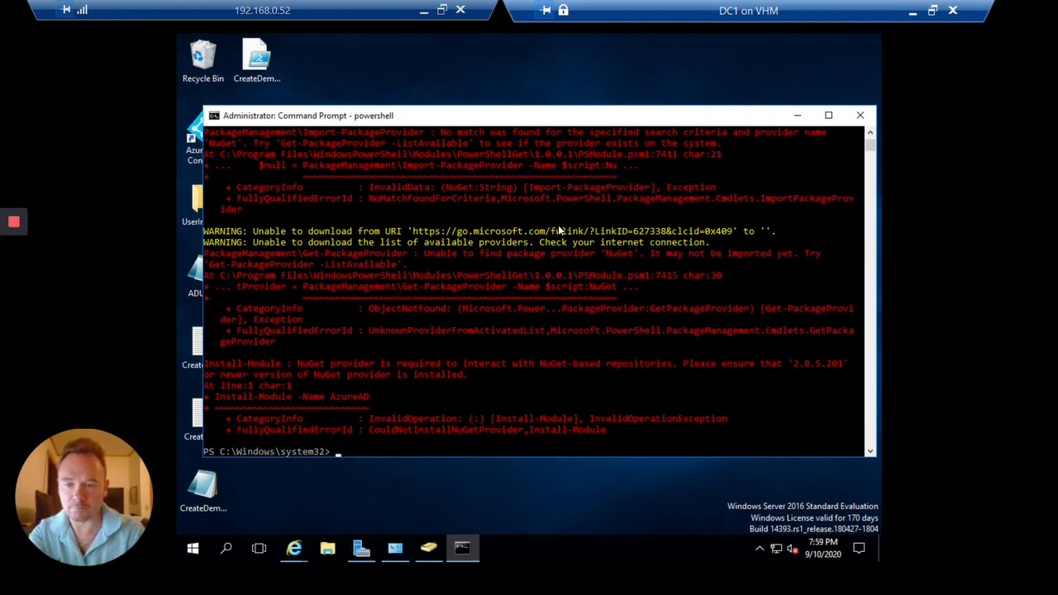
type("restart-comp")
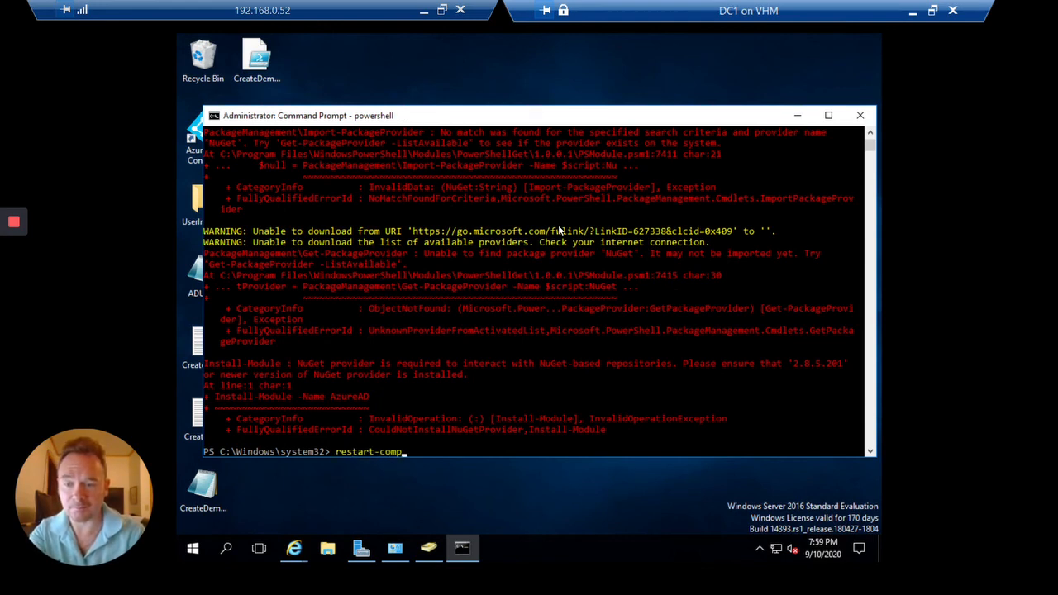
key("Tab")
type("-for")
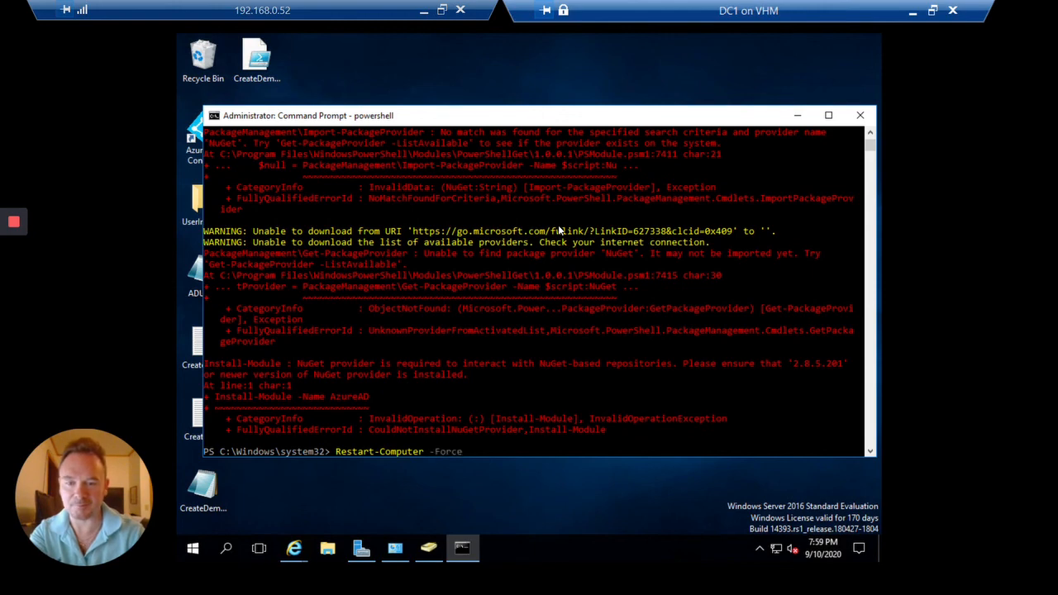
key("Return")
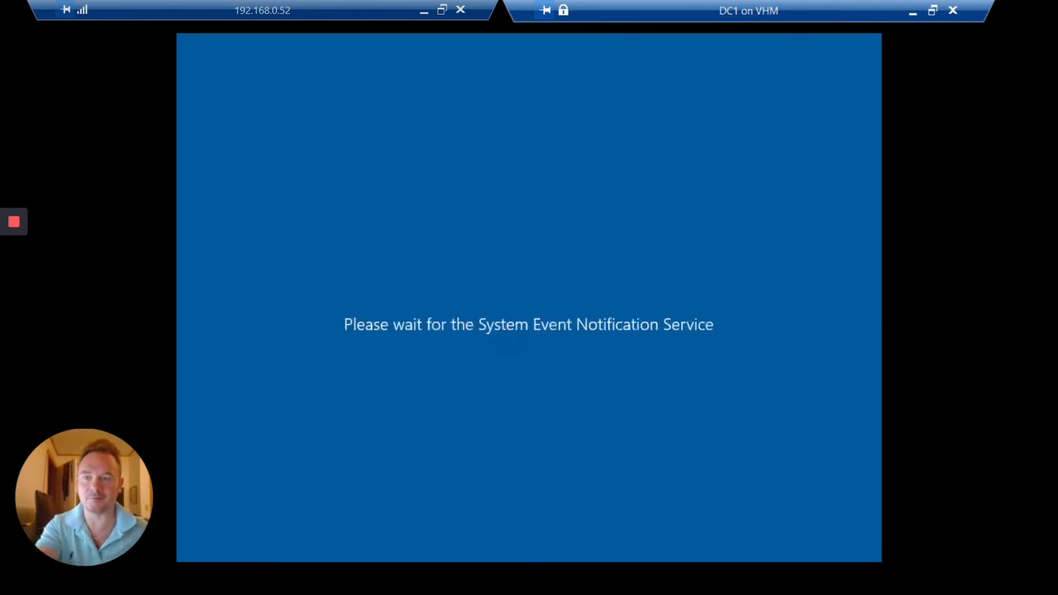